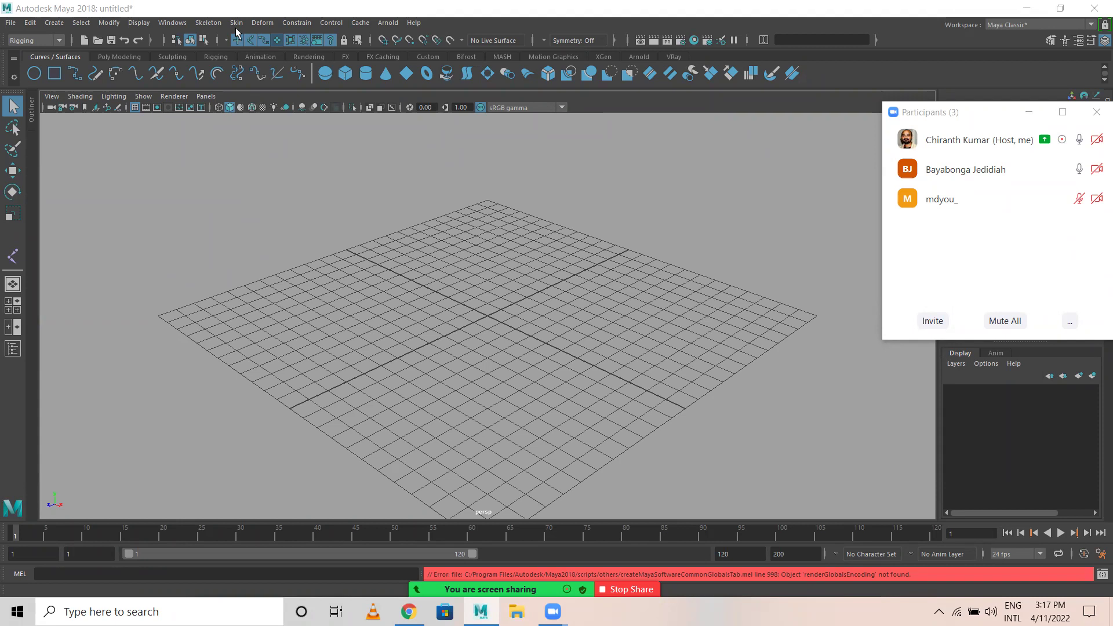
Start the Create Joints tool and place the first four joints in a row, beginning at the grid's edge.
left_click(217, 24)
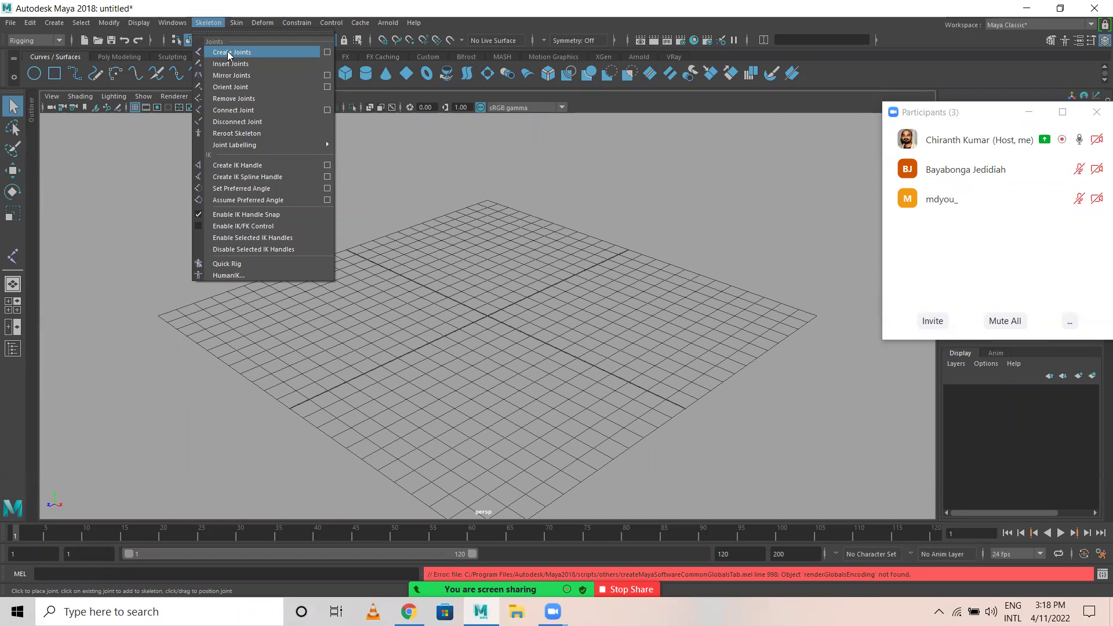
left_click(291, 23)
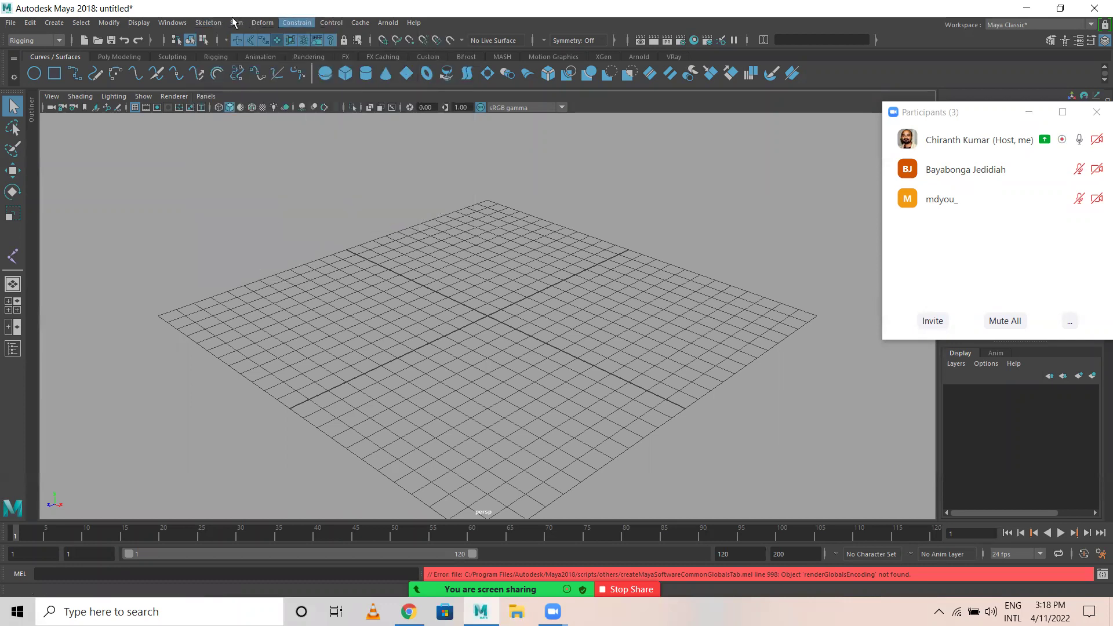
left_click(255, 22)
mouse_move(203, 26)
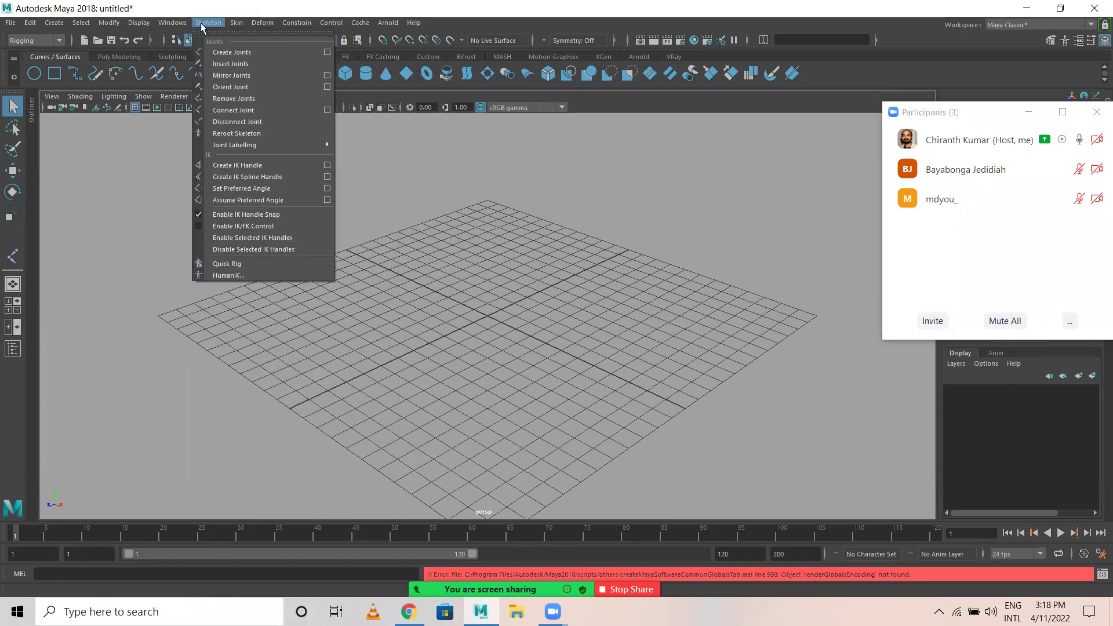
left_click(222, 55)
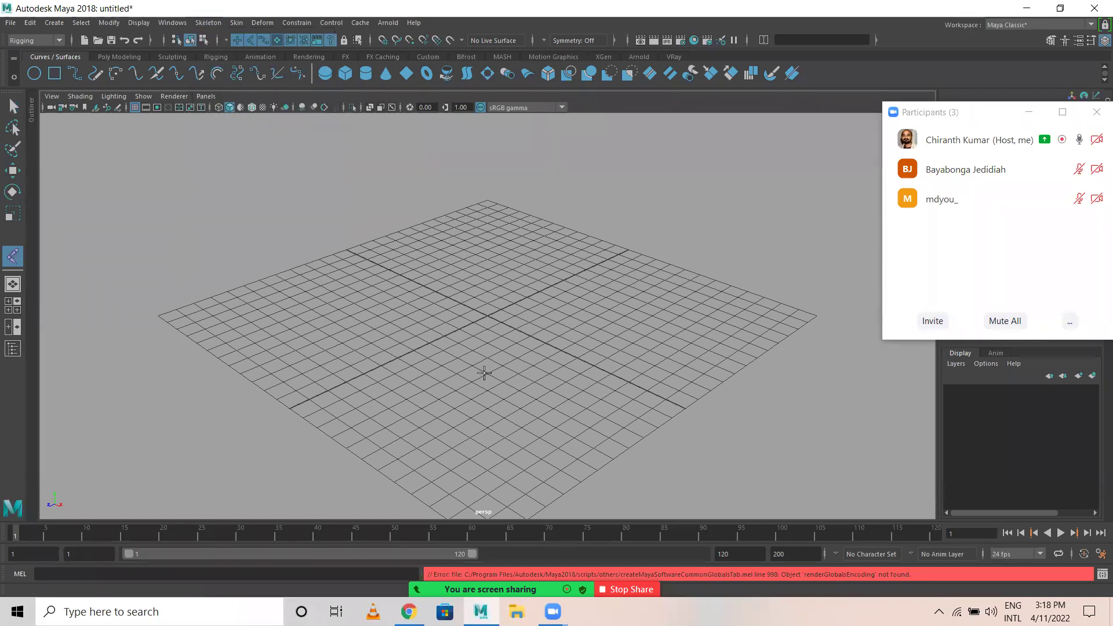
left_click_drag(484, 373, 391, 377, "alt")
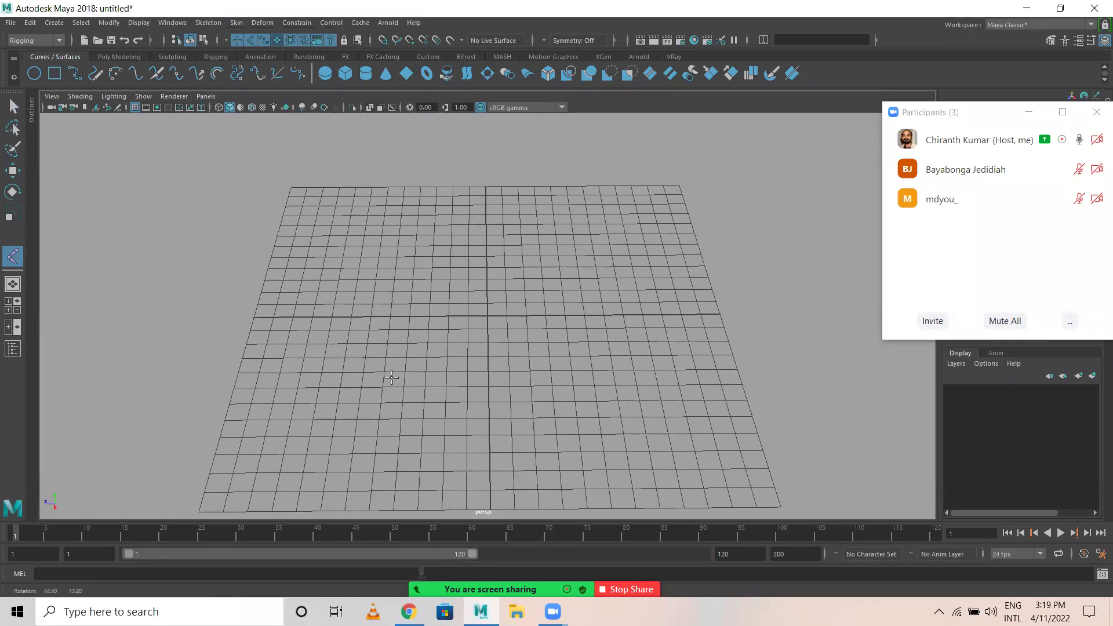
left_click(264, 285)
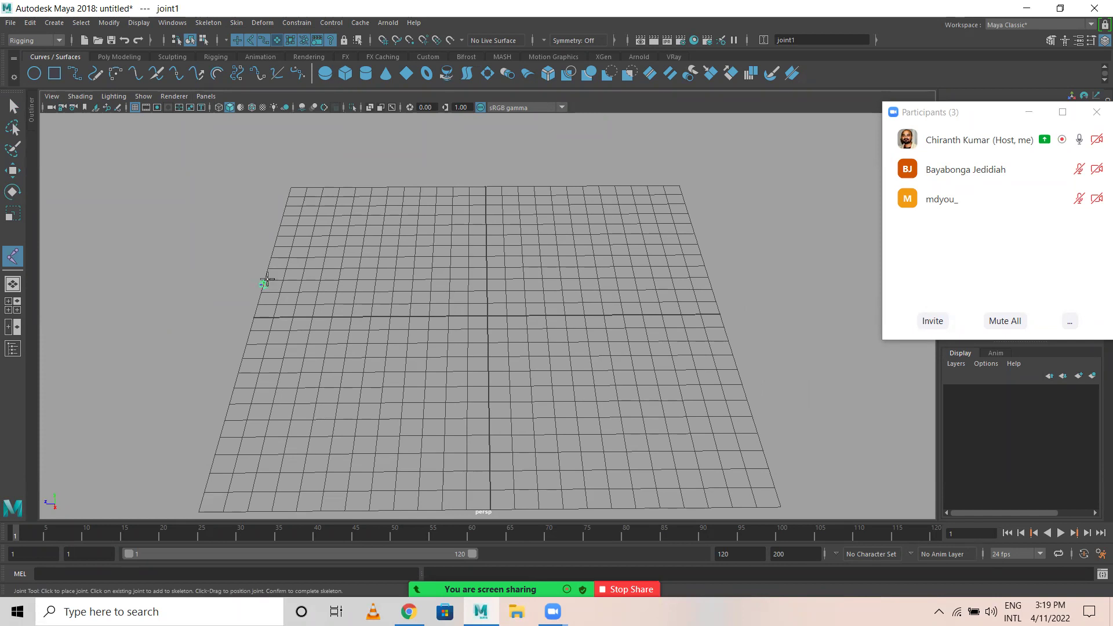
left_click(297, 284)
left_click(333, 286)
left_click(367, 285)
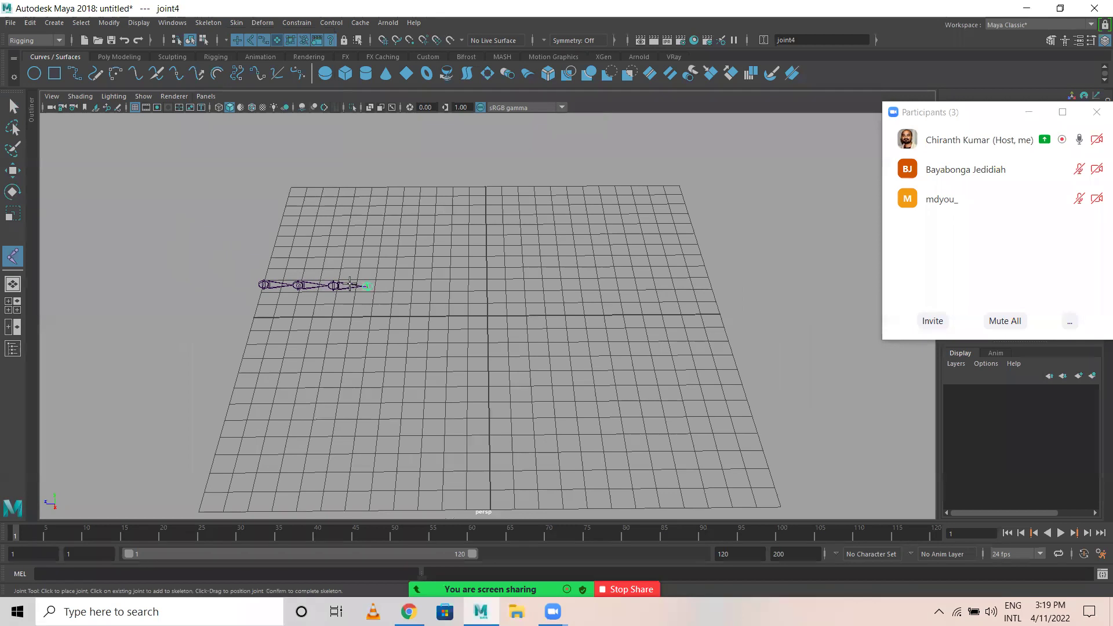
Extend the chain across the grid with five more joints and complete the skeleton.
scroll(350, 284, "up", 3)
left_click(305, 258)
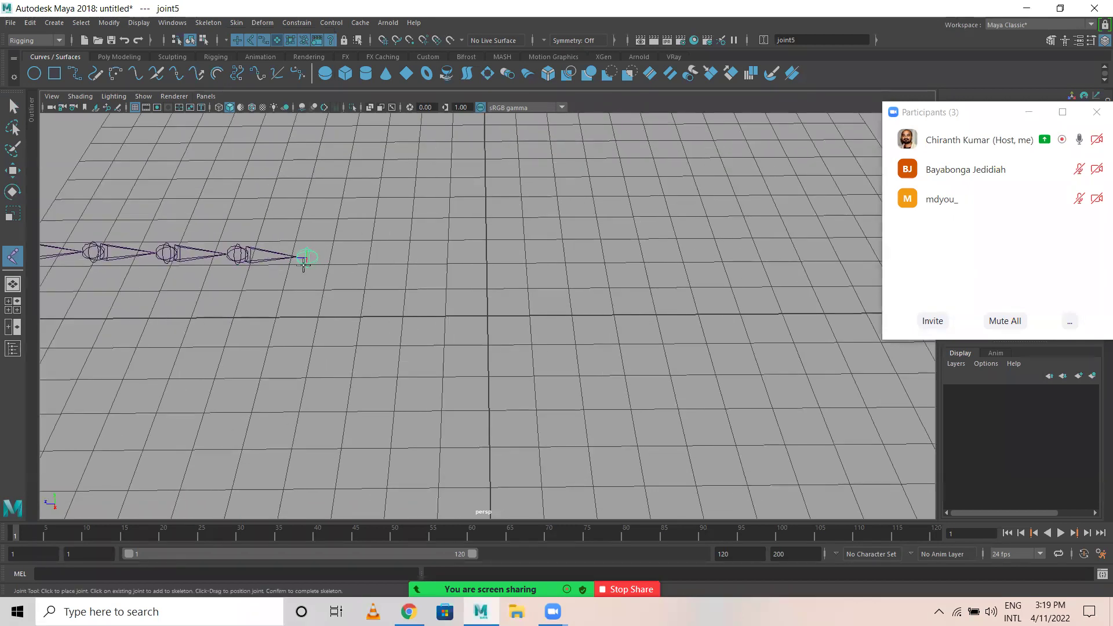
left_click(429, 263)
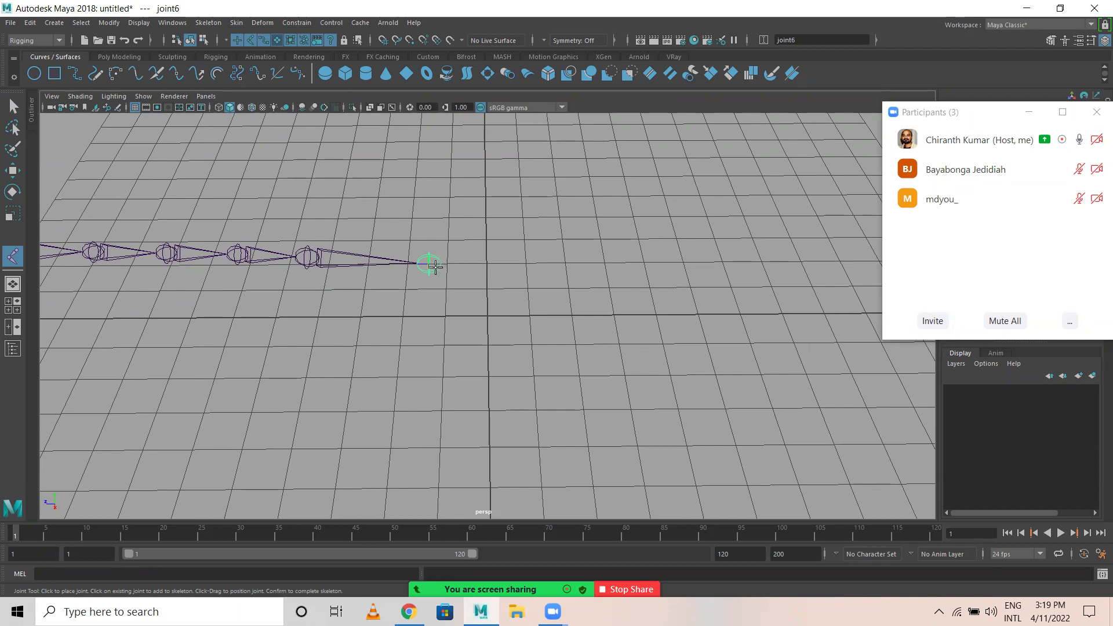
left_click(556, 267)
scroll(596, 275, "down", 3)
left_click(609, 277)
left_click(710, 273)
key("Return")
key("q")
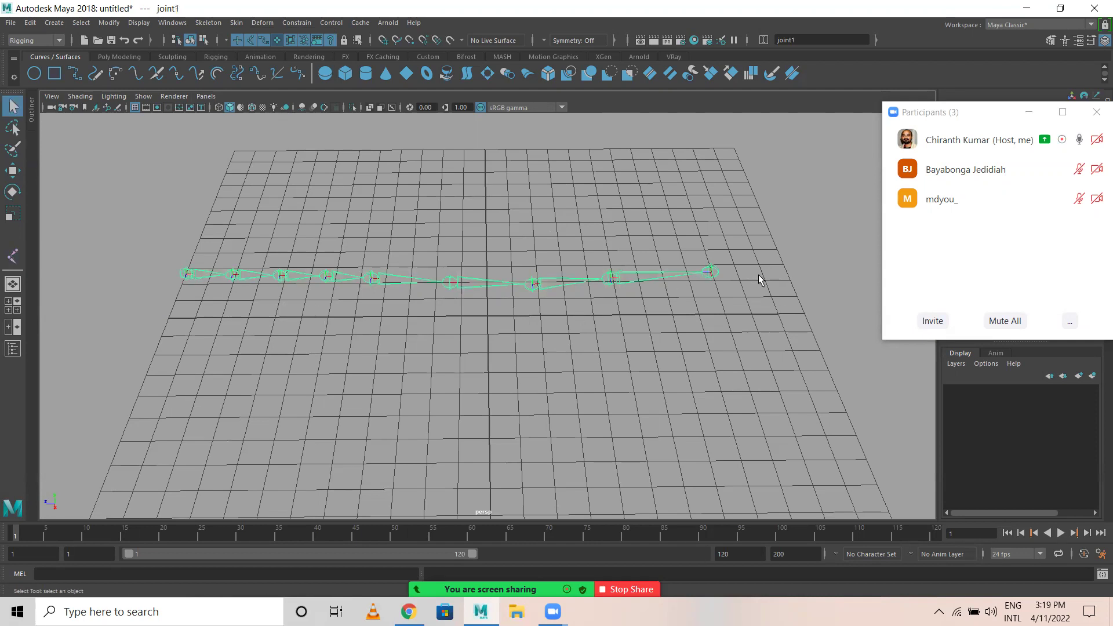
Select the root, end and middle joints of the chain in turn to examine how selection follows the hierarchy.
left_click_drag(342, 320, 683, 345, "alt")
left_click(301, 330)
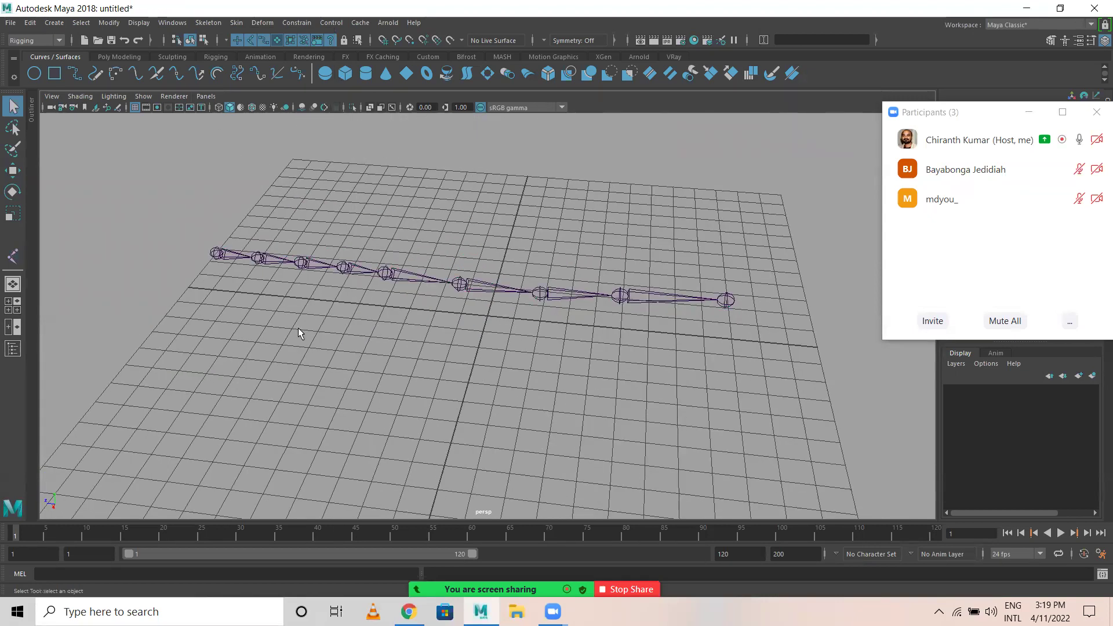
left_click(215, 253)
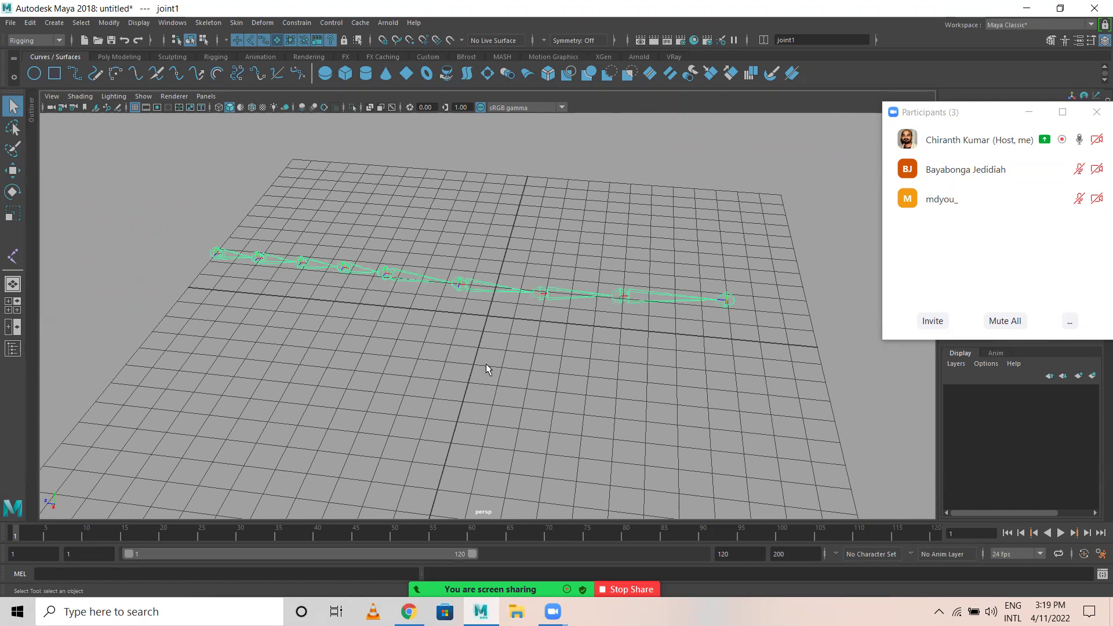
left_click(727, 300)
left_click(621, 295)
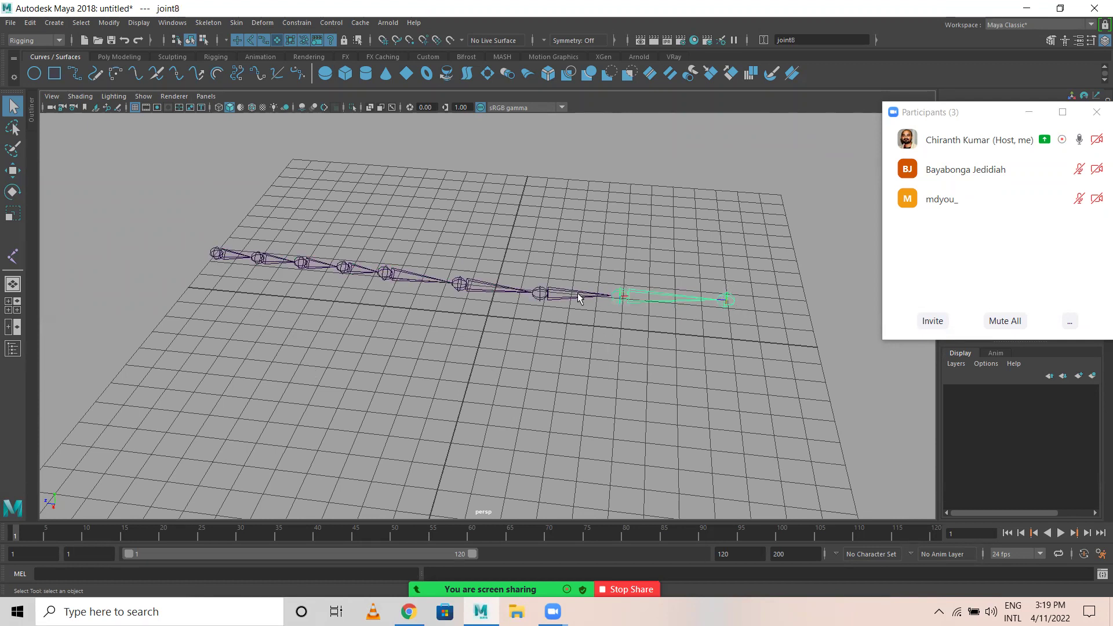
left_click(540, 294, "shift")
left_click(461, 285, "shift")
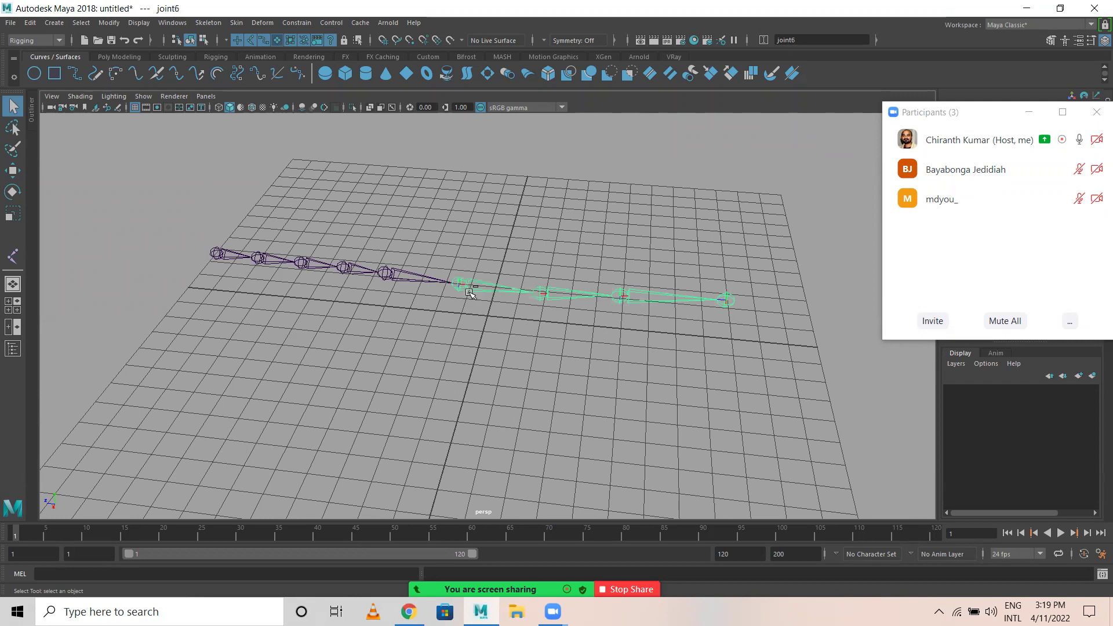
Try raising the root joint, the seventh joint and the sixth joint with the Move tool, undoing each move.
key("w")
left_click(218, 254)
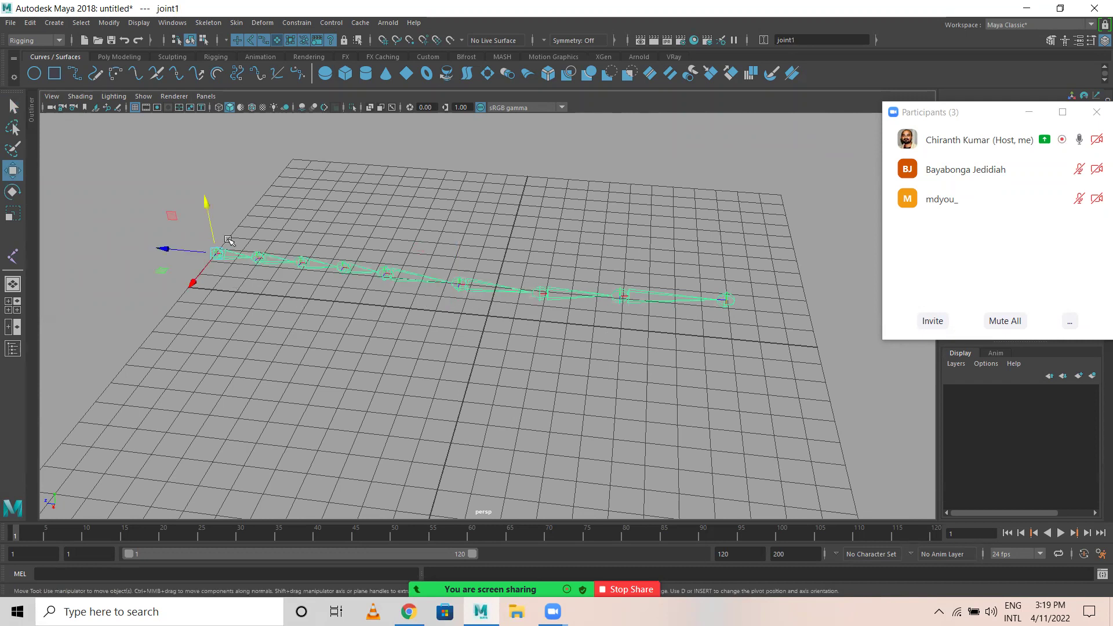
mouse_move(204, 200)
left_mouse_down()
mouse_move(206, 216)
mouse_move(200, 102)
mouse_move(203, 204)
mouse_move(190, 125)
mouse_move(192, 187)
left_mouse_up()
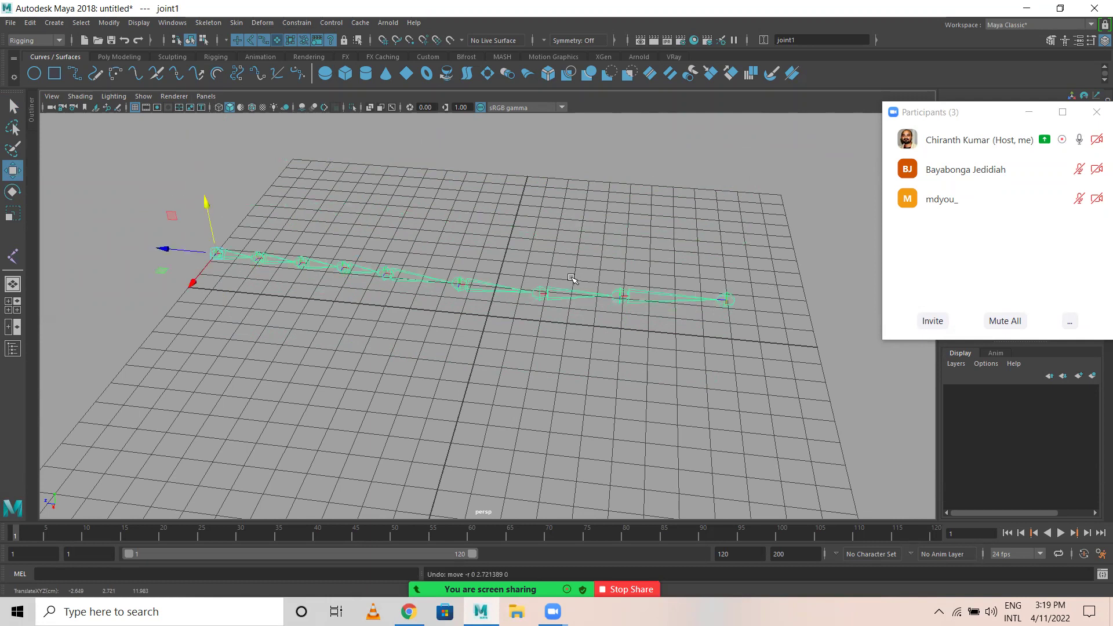
left_click(545, 292)
left_click_drag(542, 247, 541, 159)
key("ctrl+z")
left_click(465, 284)
mouse_move(456, 232)
left_mouse_down()
mouse_move(440, 249)
mouse_move(456, 238)
left_mouse_up()
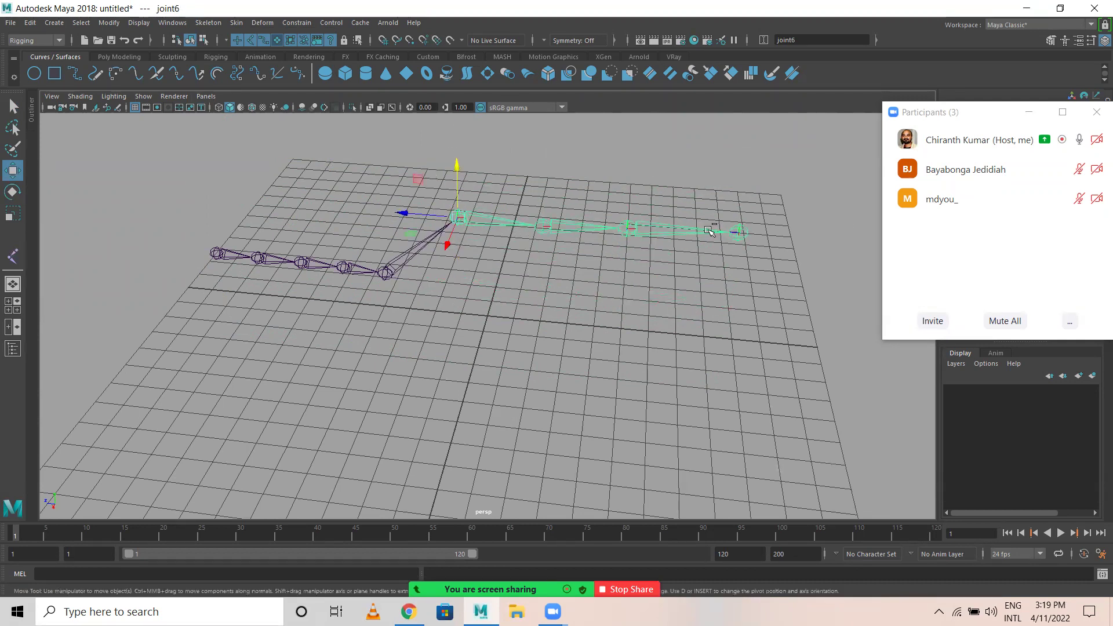
key("ctrl+z")
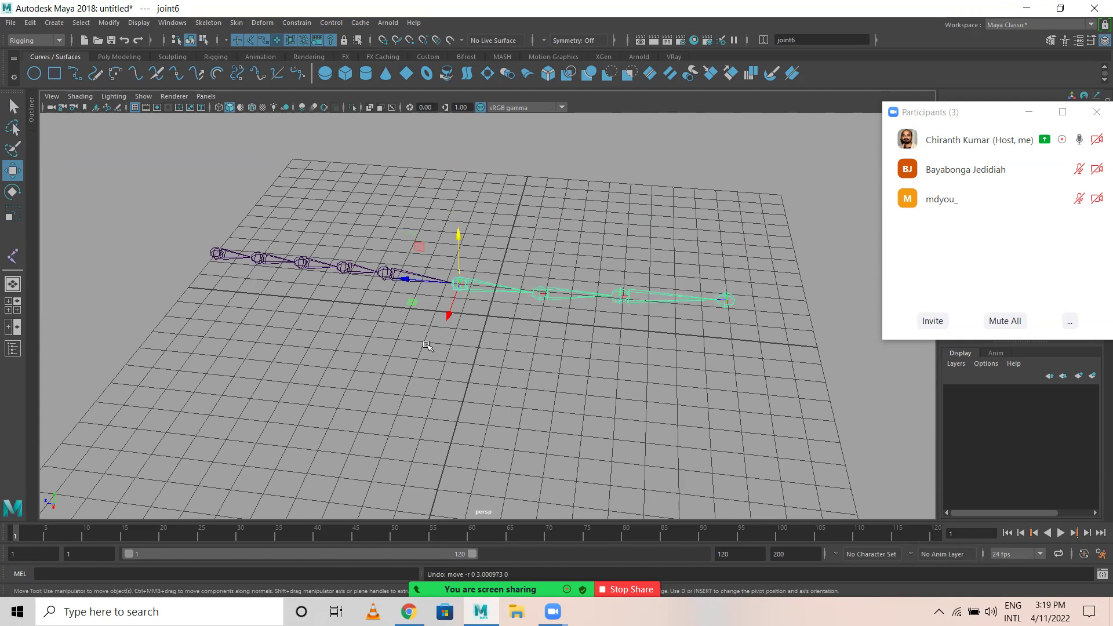
Try rotating the whole chain upward from its root joint, and undo the rotation.
left_click(420, 370)
left_click_drag(421, 371, 359, 346, "alt")
left_click(319, 335)
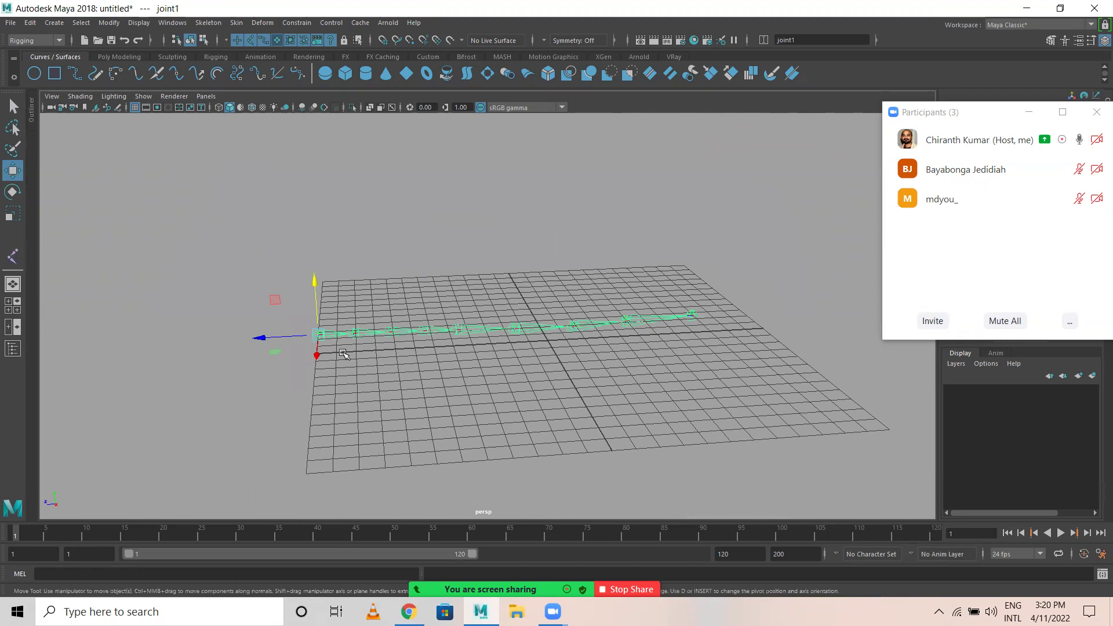
key("e")
left_click_drag(343, 290, 281, 283)
key("ctrl+z")
key("ctrl+z")
key("ctrl+z")
key("ctrl+z")
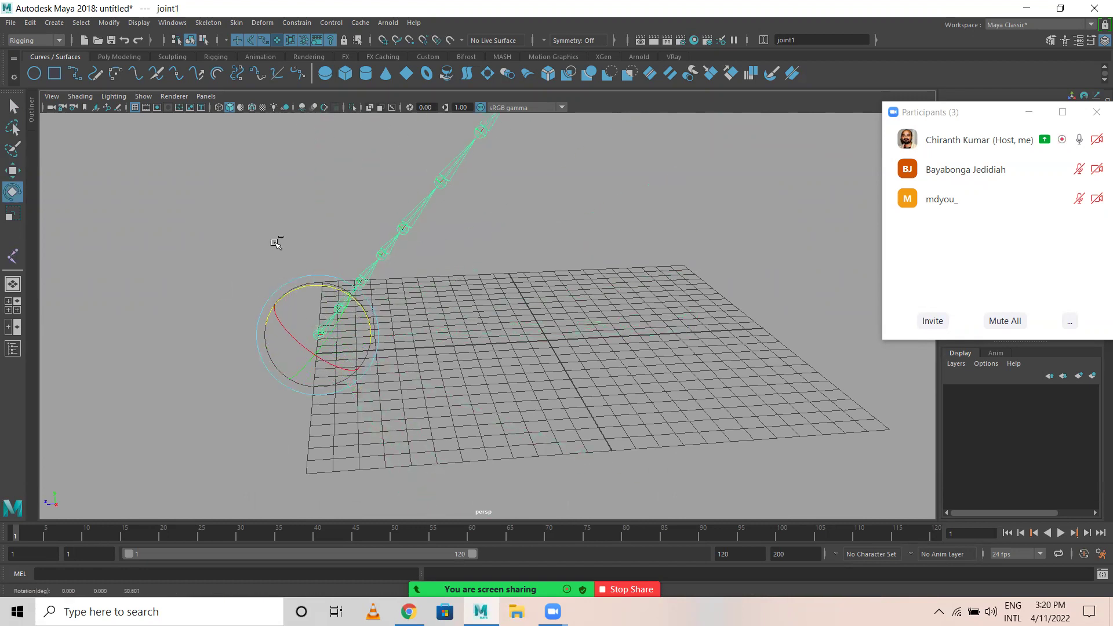
Select all the joints together, try rotating them at once, and restore the straight chain.
key("q")
left_click(723, 342)
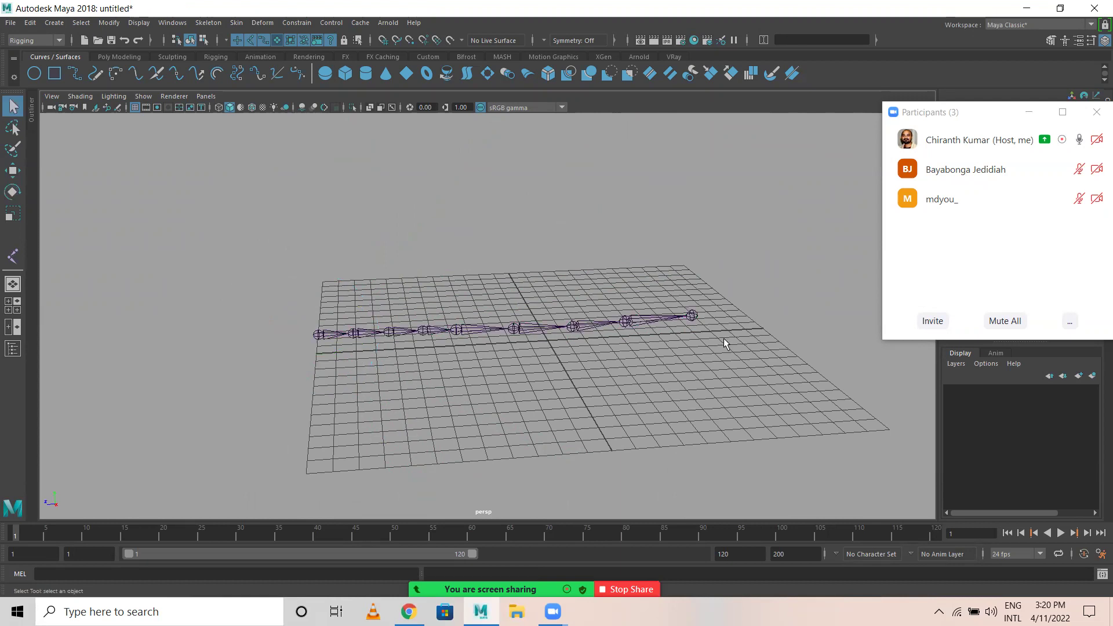
left_click_drag(704, 339, 321, 333)
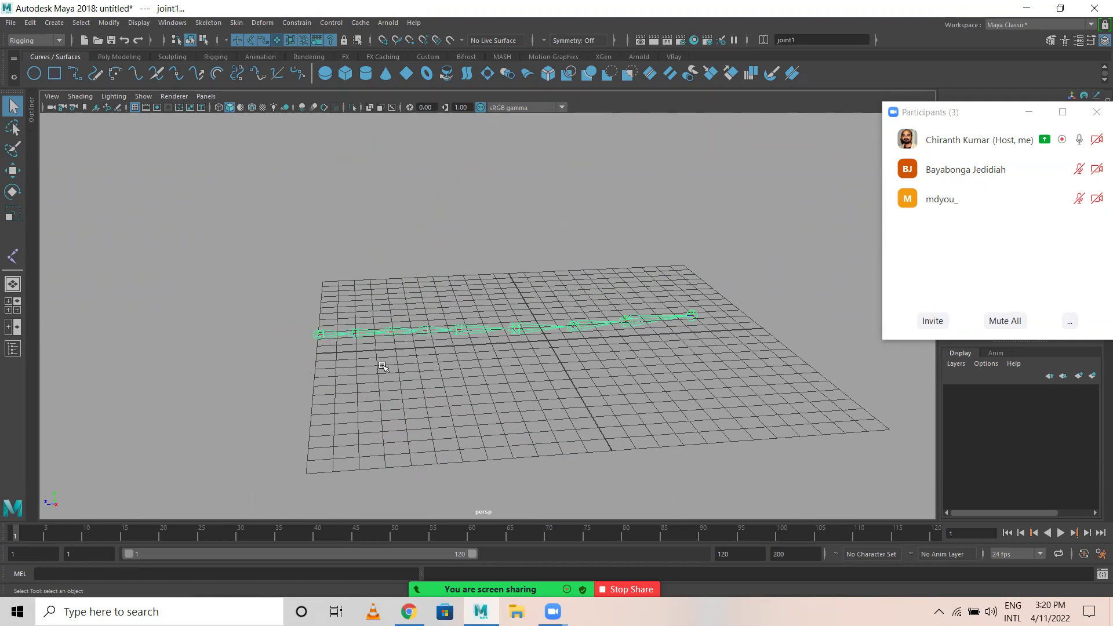
key("e")
left_click_drag(340, 291, 313, 288)
key("ctrl+z")
scroll(447, 357, "down", 3)
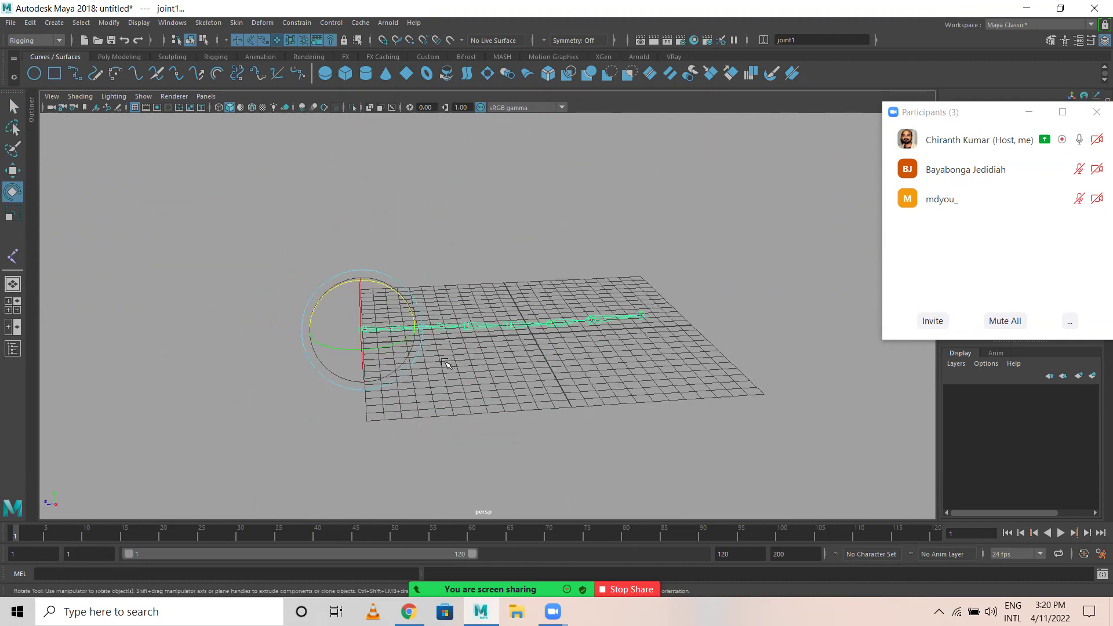
scroll(447, 363, "down", 4)
left_click_drag(423, 303, 534, 420)
key("w")
left_click(534, 420)
scroll(630, 423, "up", 6)
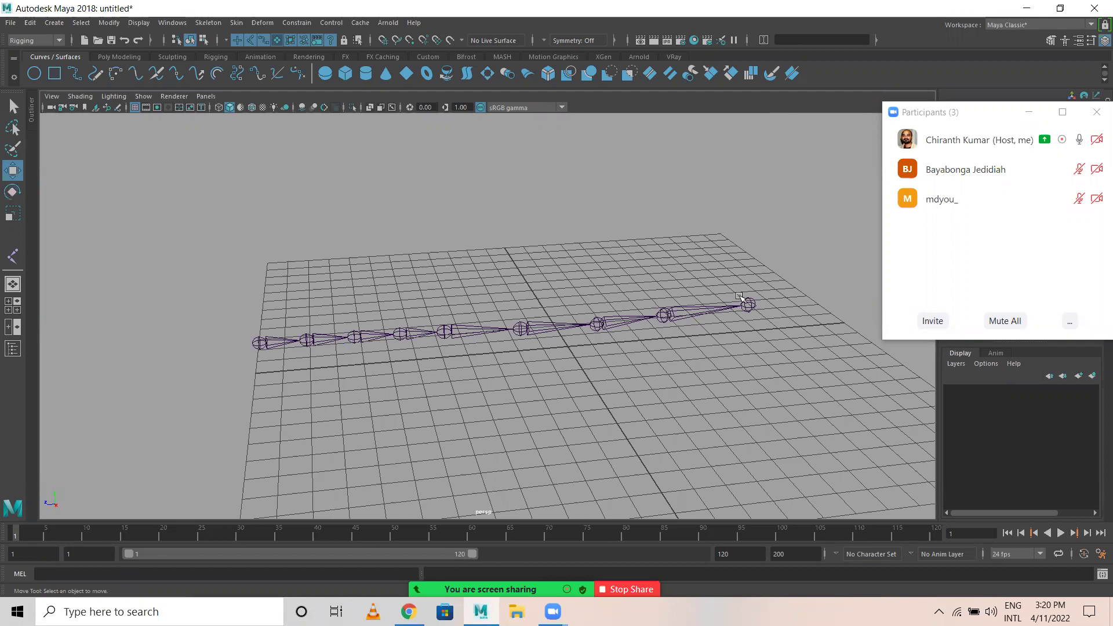
Select the full hierarchy under the root joint, try the Rotate tool on it, and undo.
left_click(258, 342)
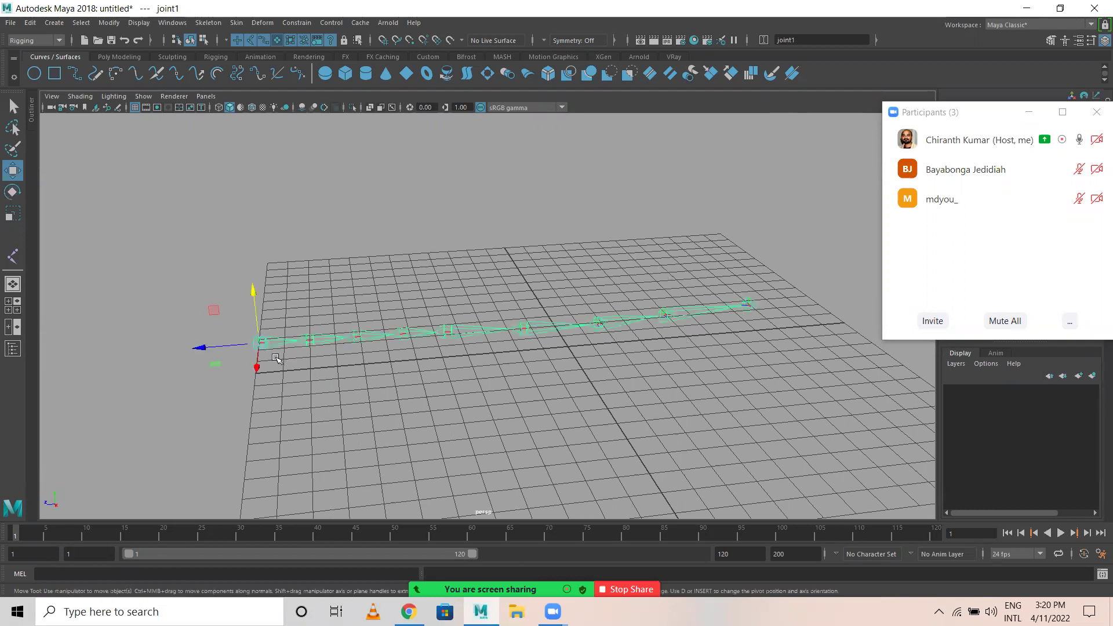
right_click(314, 220)
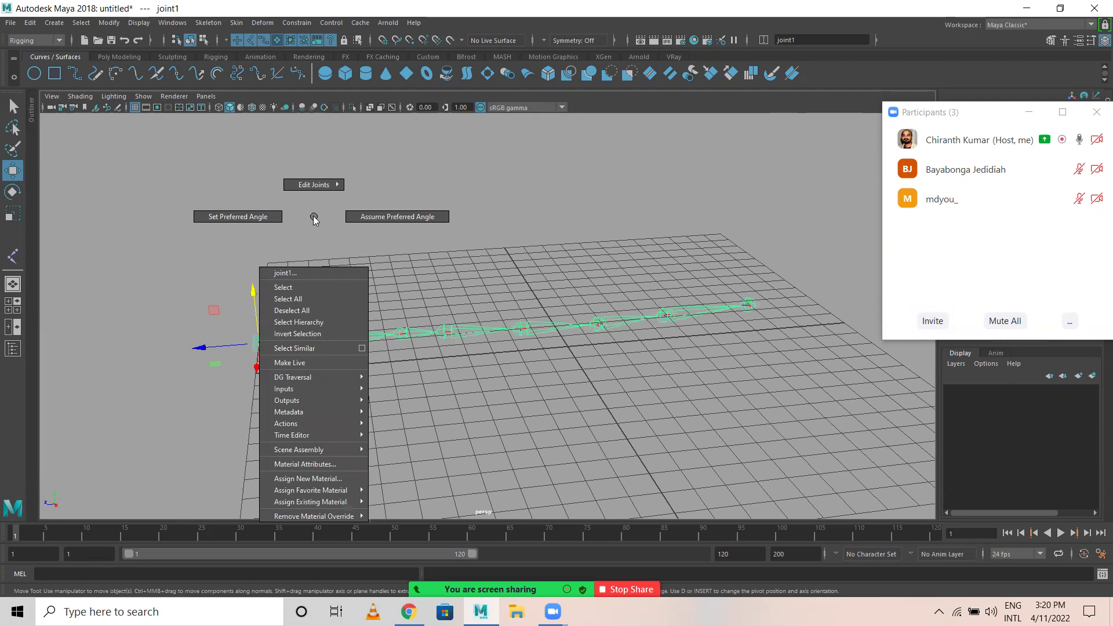
left_click(305, 322)
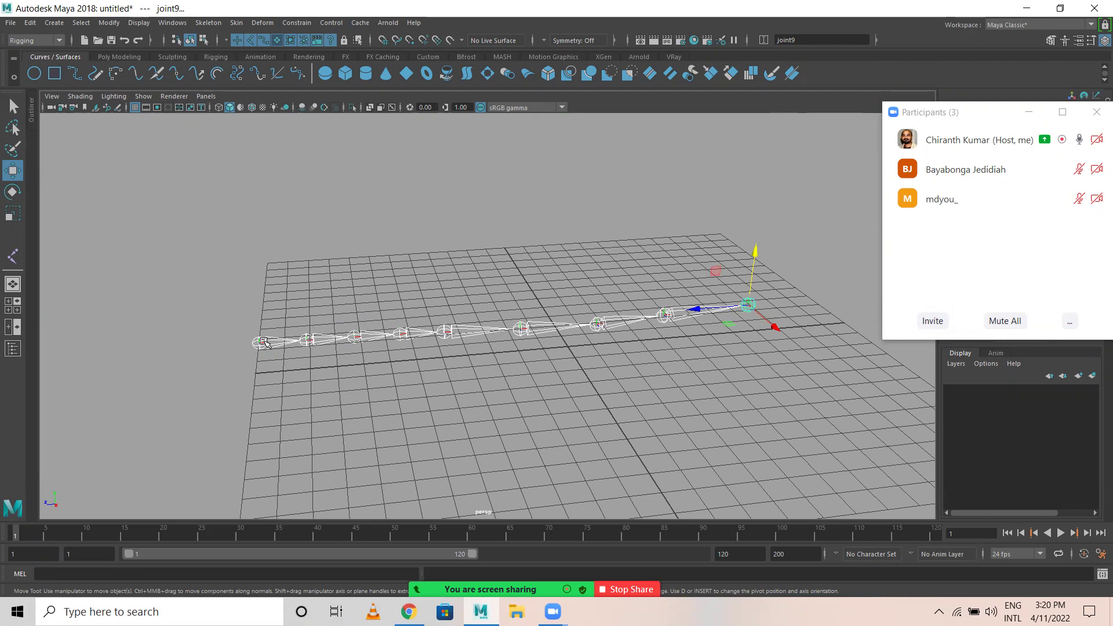
scroll(702, 365, "down", 3)
left_click_drag(674, 362, 677, 283, "alt")
key("e")
key("ctrl+z")
key("ctrl+z")
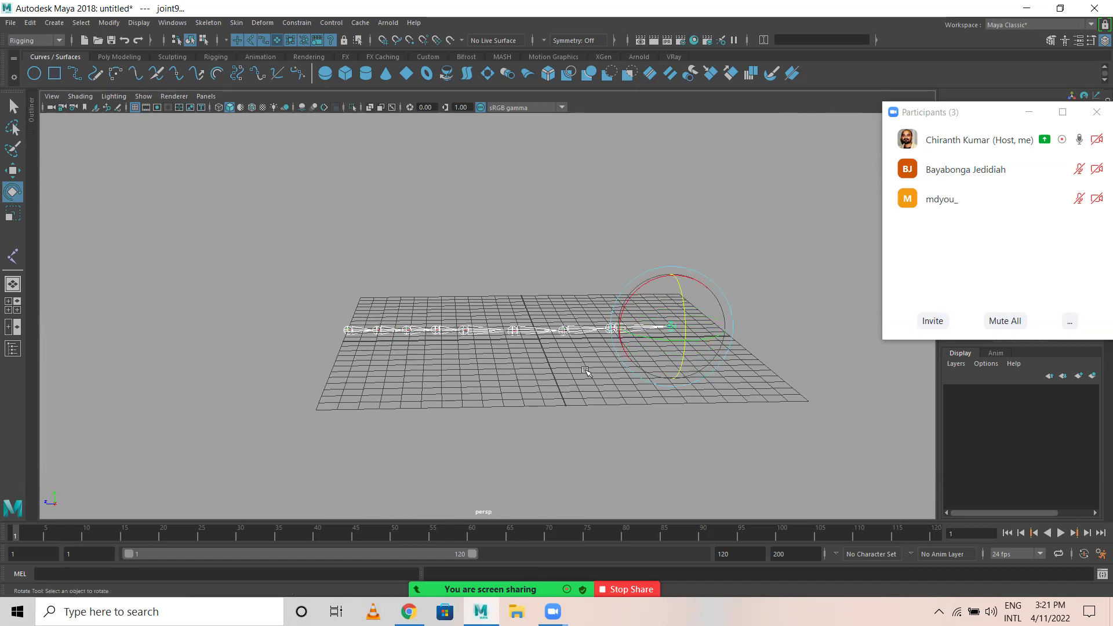
Delete the entire joint chain by its root joint.
left_click(608, 369)
left_click(370, 330)
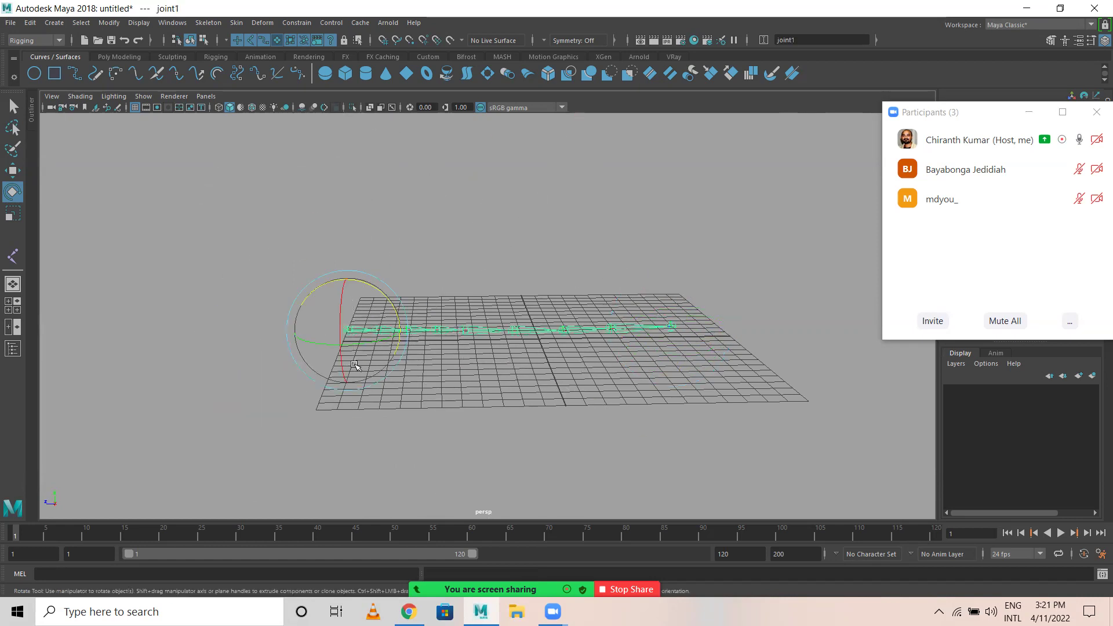
key("Delete")
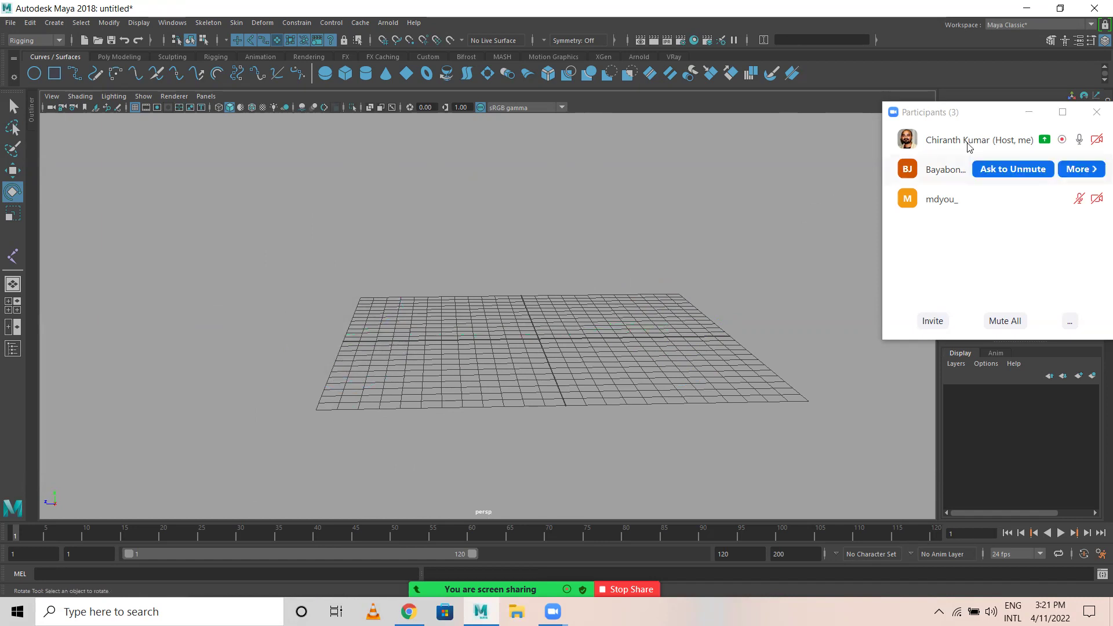
Create a polygon cube at the grid's centre and raise it.
left_click_drag(985, 111, 945, 329)
left_click_drag(439, 294, 441, 297, "alt")
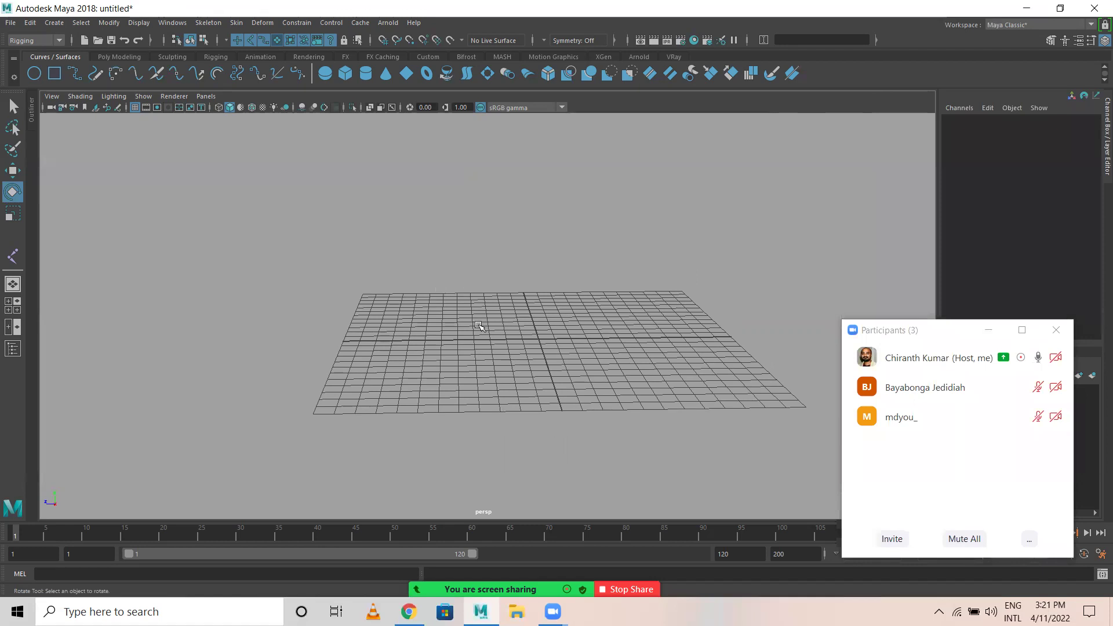
left_click(131, 57)
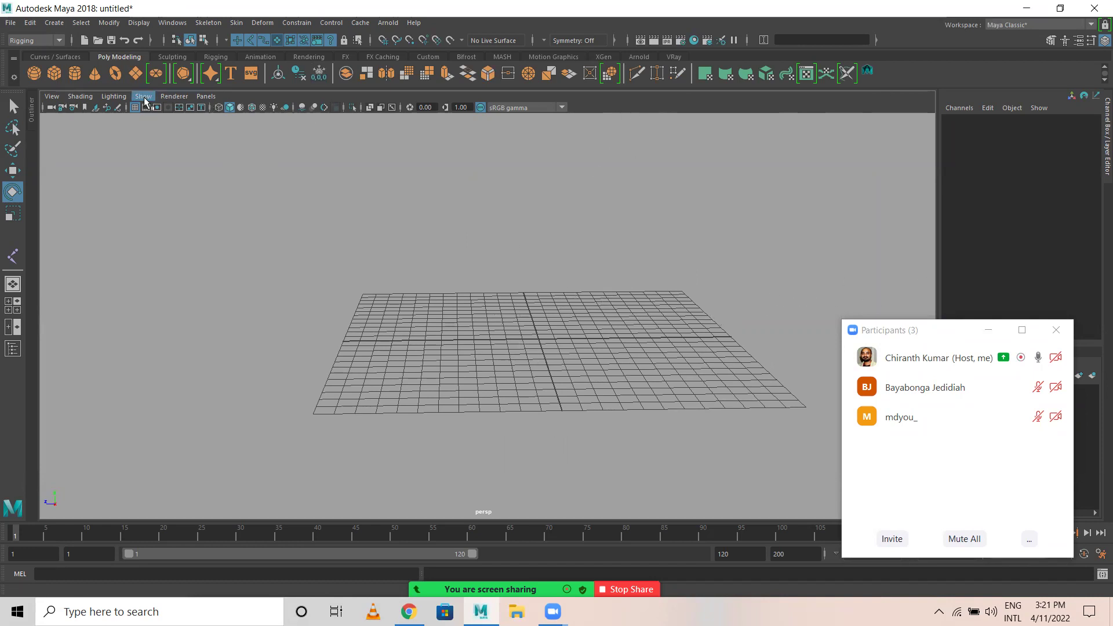
left_click(52, 80)
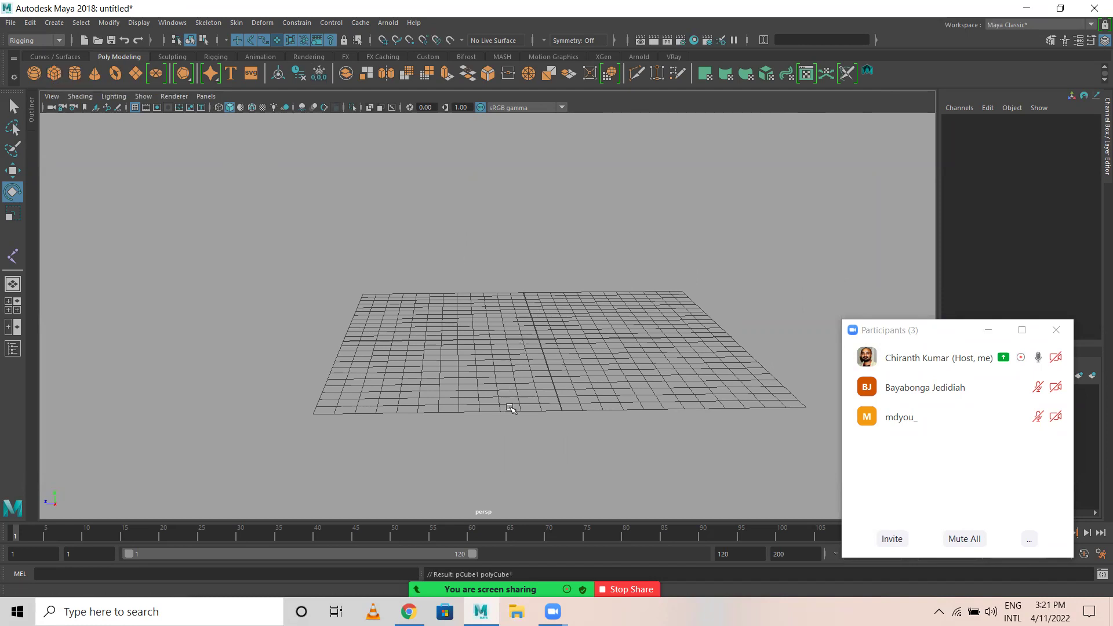
left_click_drag(510, 400, 529, 383, "alt")
key("w")
left_click_drag(529, 322, 577, 359, "alt")
left_click_drag(563, 305, 559, 284)
left_click_drag(606, 380, 661, 398, "alt")
Scale the cube horizontally into a wider, longer box.
key("r")
left_click_drag(619, 311, 652, 320)
left_click_drag(545, 318, 524, 333)
left_click_drag(623, 394, 593, 349, "alt")
Extrude the box's front end face and pull it outward to form a front section.
right_click_drag(588, 336, 526, 273)
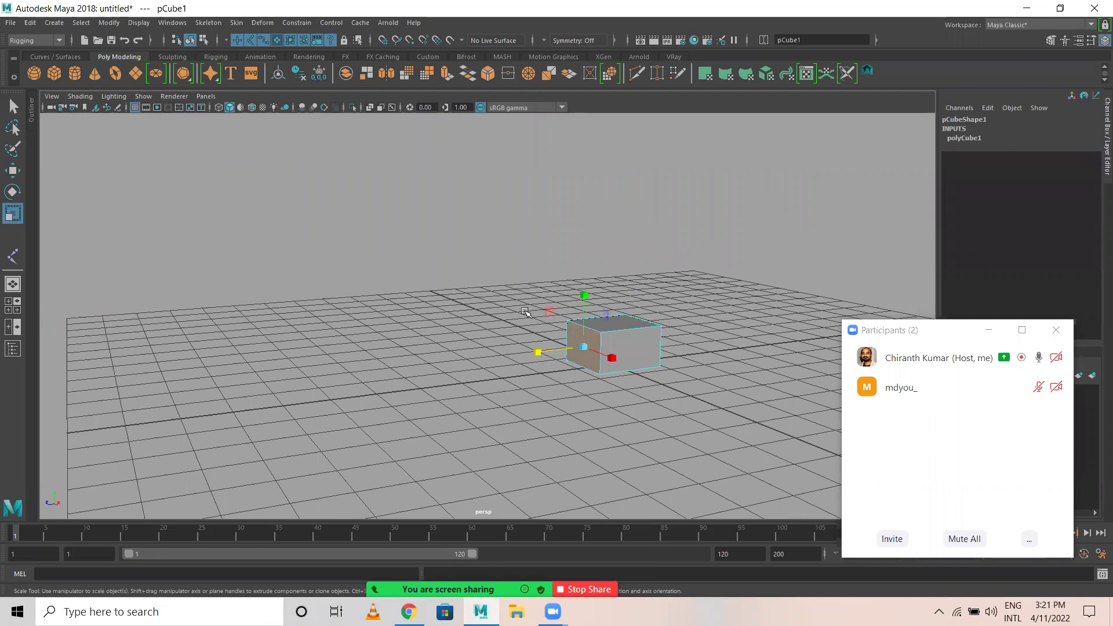
right_click_drag(525, 313, 525, 313, "shift")
key("w")
left_click_drag(534, 356, 475, 369, "shift")
left_click_drag(560, 381, 519, 354, "alt")
Lower the upper vertices at the extruded section's front end and shift them slightly to form a downward slope.
right_click_drag(556, 280, 500, 282)
left_click_drag(533, 341, 505, 322)
left_click_drag(517, 332, 480, 338, "alt")
left_click_drag(530, 274, 529, 292)
left_click_drag(472, 348, 465, 354)
left_click_drag(536, 413, 499, 363, "alt")
Select the top face of the box's rear section and raise it slightly.
right_click_drag(490, 364, 490, 330)
left_click(496, 364)
mouse_move(490, 319)
left_mouse_down()
mouse_move(495, 301)
mouse_move(494, 313)
left_mouse_up()
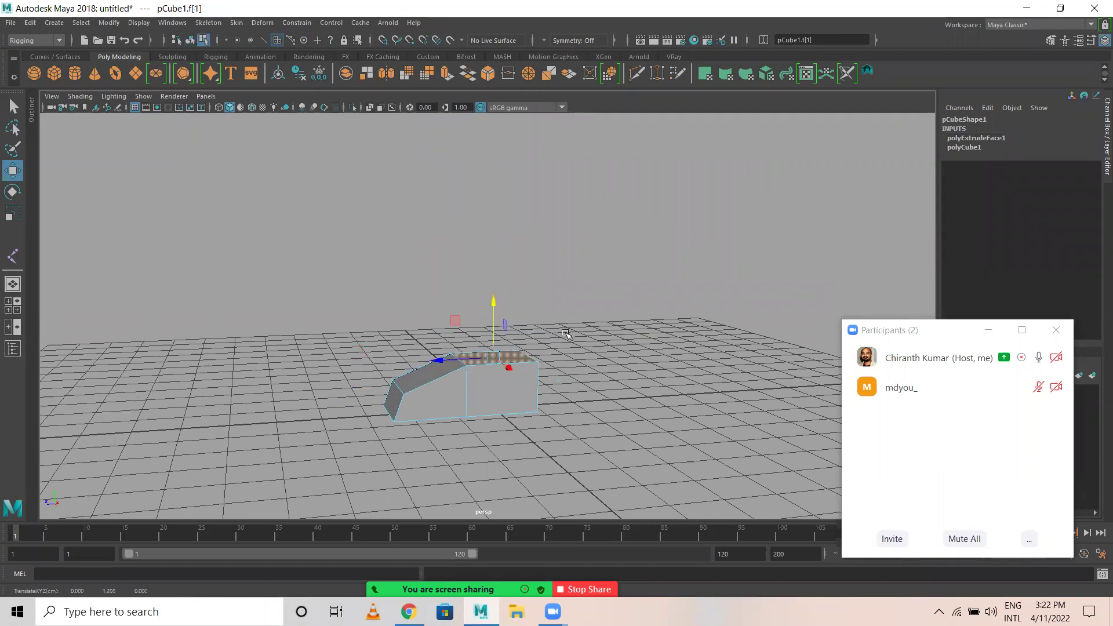
Extrude the top face of the box's rear section and pull it upward into a tall block.
right_click_drag(576, 288, 577, 321, "shift")
left_click_drag(492, 303, 494, 251)
left_click_drag(473, 385, 441, 371, "alt")
left_click(496, 388)
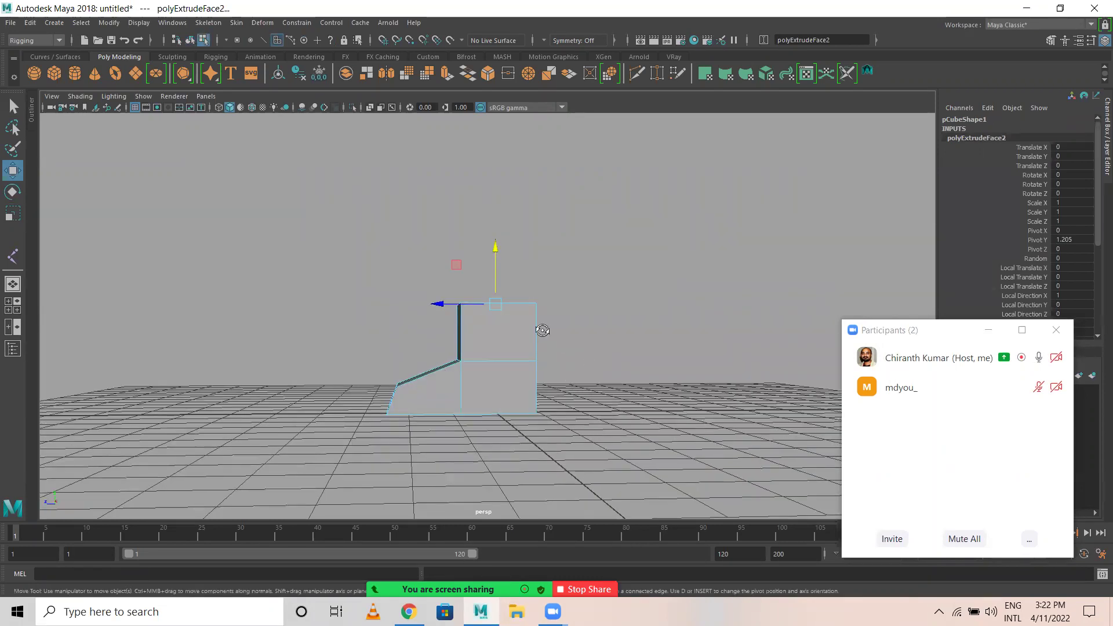
Select the front section's end vertices and move them farther forward to lengthen the foot shape.
left_click_drag(541, 325, 517, 343, "alt")
right_click_drag(418, 287, 313, 284)
left_click_drag(352, 354, 411, 450)
left_click_drag(339, 399, 297, 401)
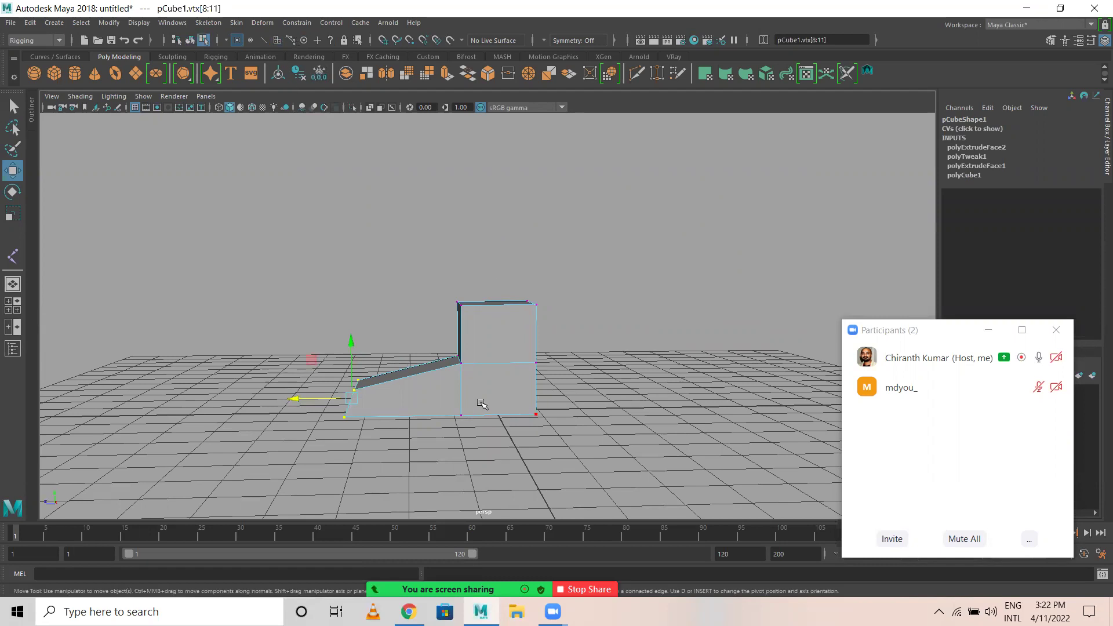
Raise the middle ring of vertices at the ankle slightly and scale it inward to narrow the ankle.
left_click_drag(486, 363, 624, 380, "alt")
left_click_drag(499, 303, 501, 293)
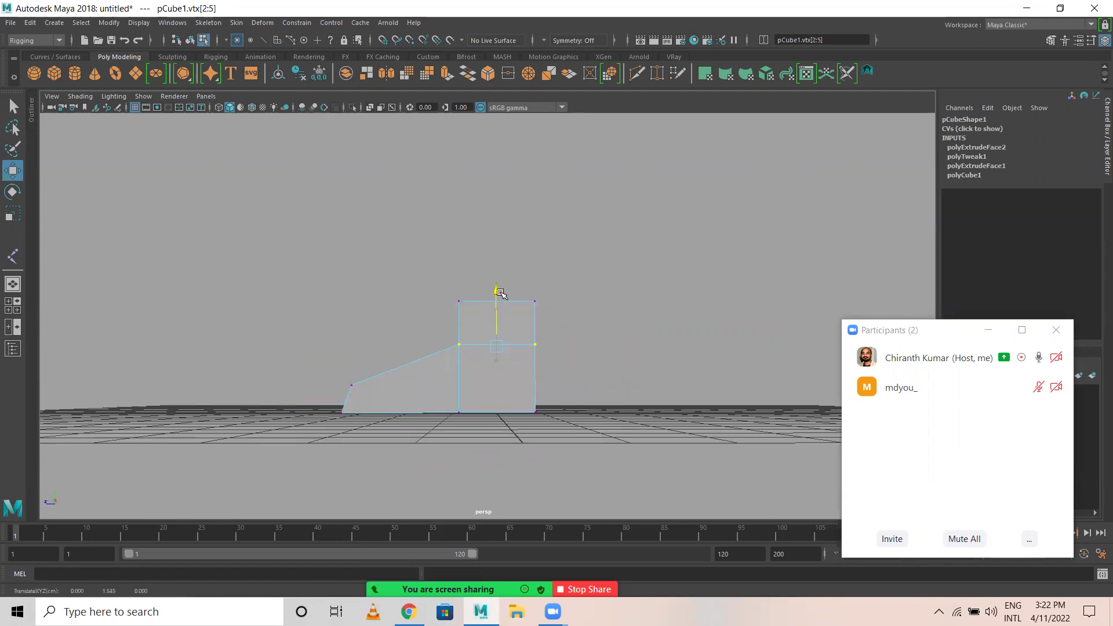
key("r")
left_click_drag(496, 347, 484, 347)
Select the top vertices of the upright block and raise them well above the ankle to form the lower leg.
left_click_drag(424, 261, 607, 319)
key("w")
left_click_drag(497, 234, 497, 87)
scroll(608, 320, "down", 5)
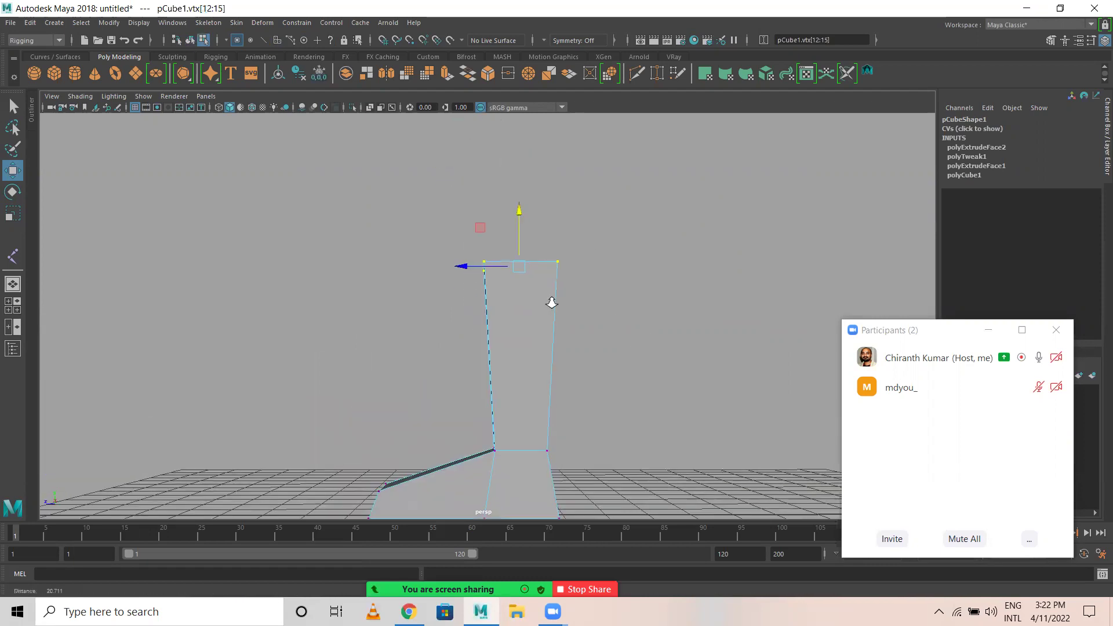
In the side view, move the leg's top vertices forward and higher, and scale them slightly wider.
key("space")
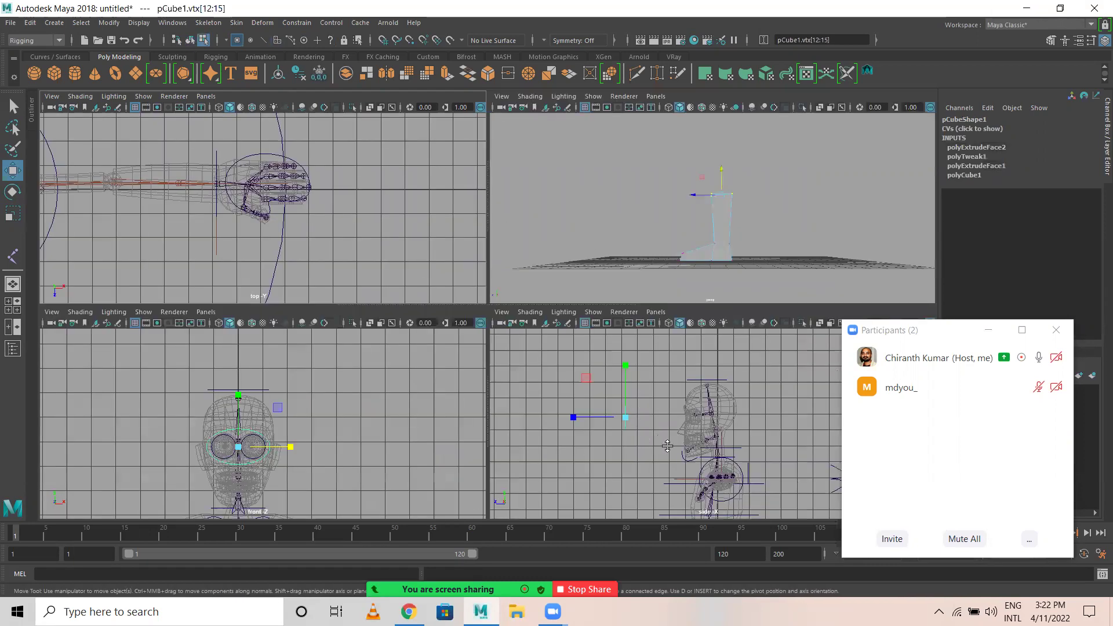
key("shift+a")
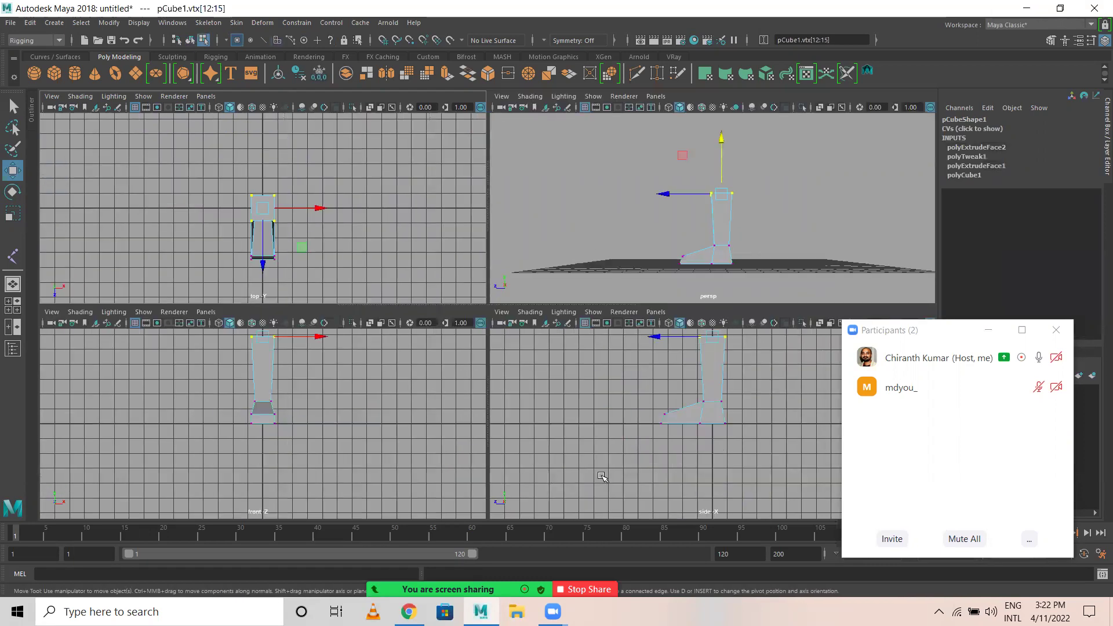
key("space")
scroll(548, 351, "down", 4)
middle_click_drag(492, 261, 504, 343, "alt")
left_click_drag(442, 278, 432, 278)
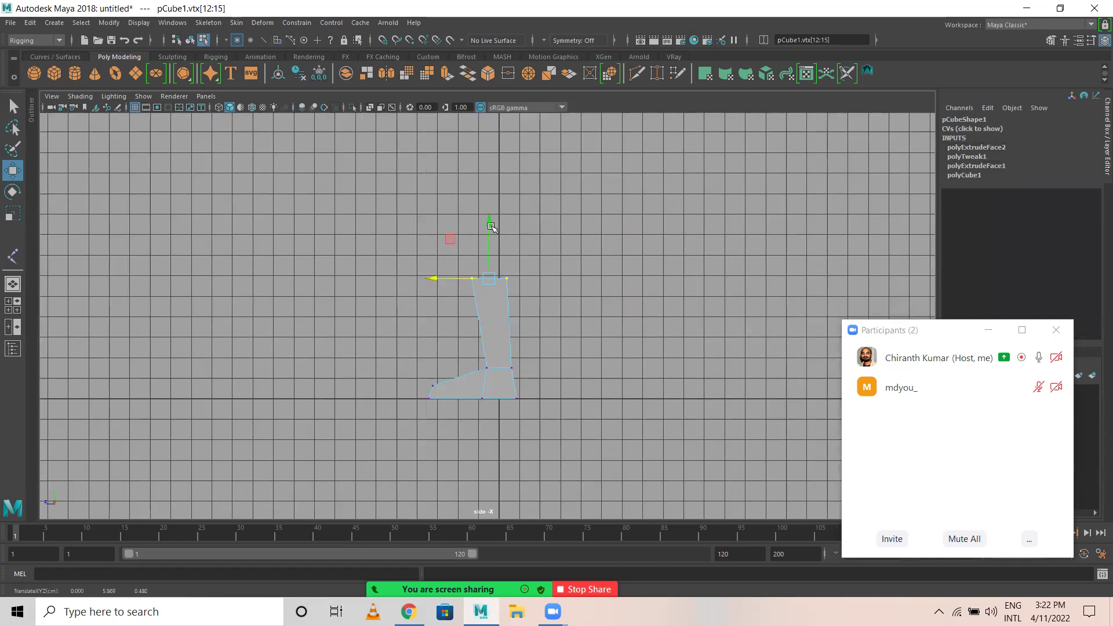
left_click_drag(488, 225, 484, 194)
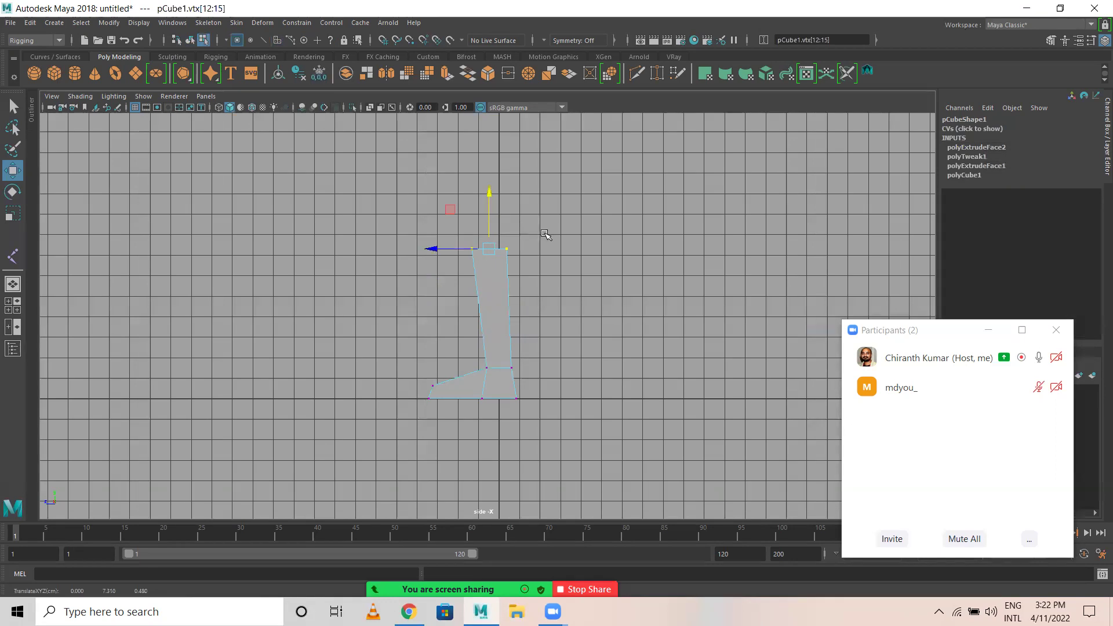
key("r")
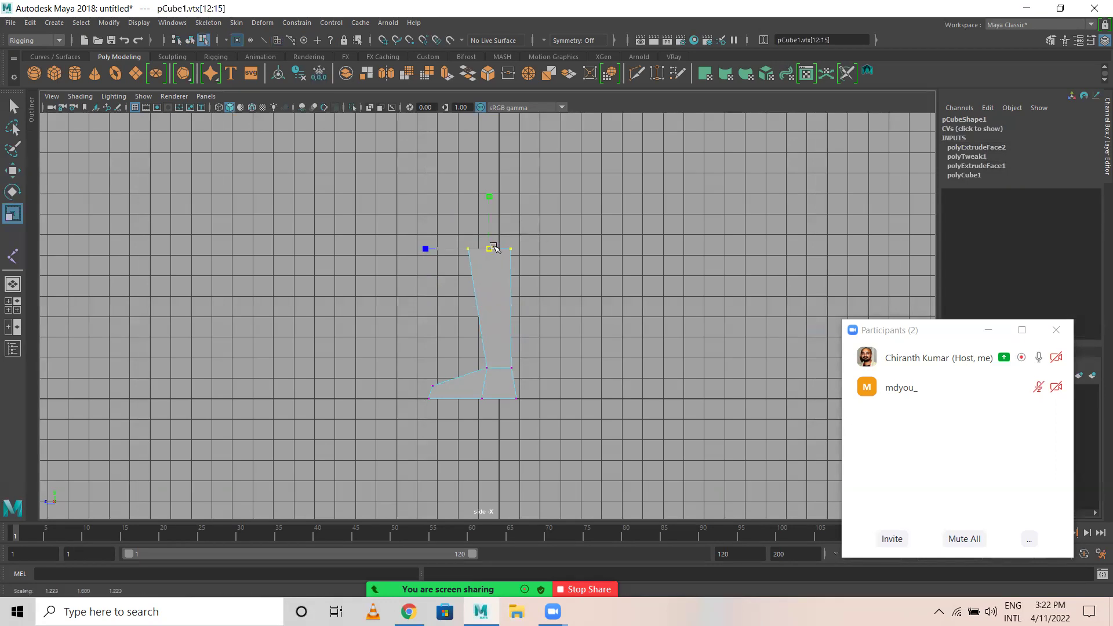
left_click_drag(492, 248, 492, 248)
Select the leg's top face and extrude it upward to form the thigh.
right_click_drag(604, 227, 583, 235, "shift")
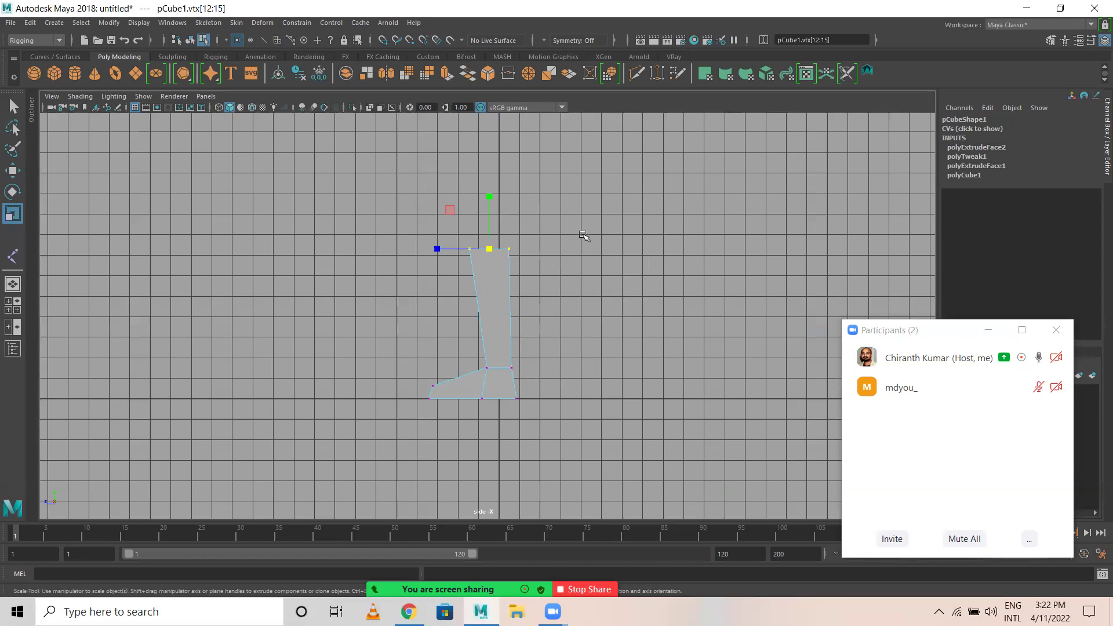
right_click_drag(480, 271, 486, 300)
left_click_drag(546, 249, 625, 371)
key("space")
left_click_drag(601, 213, 663, 276)
key("space")
key("space")
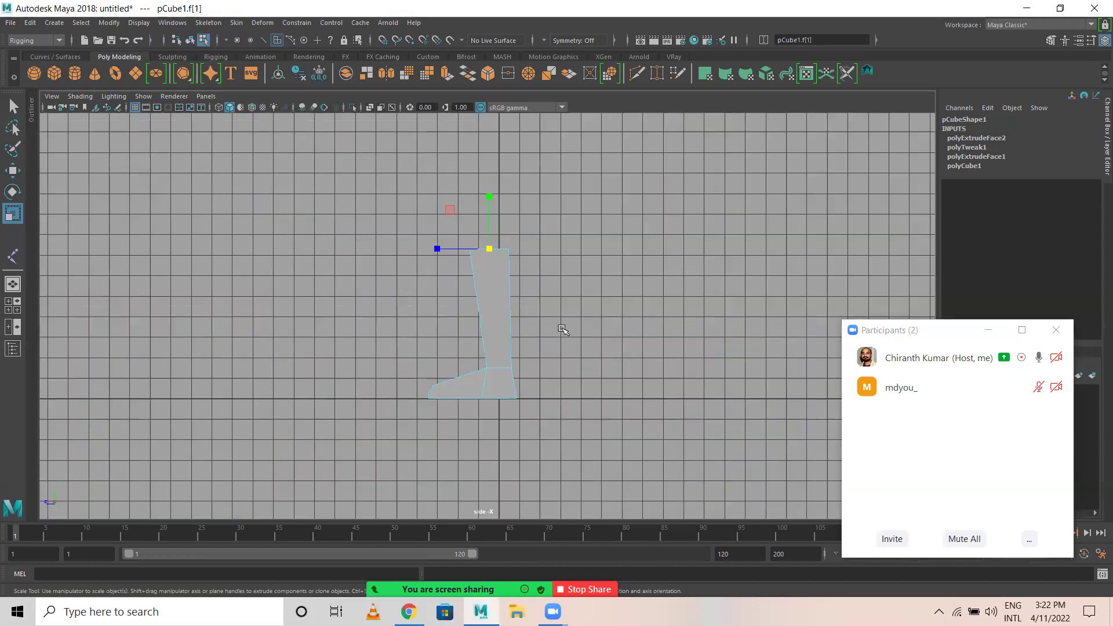
right_click_drag(599, 245, 598, 281, "shift")
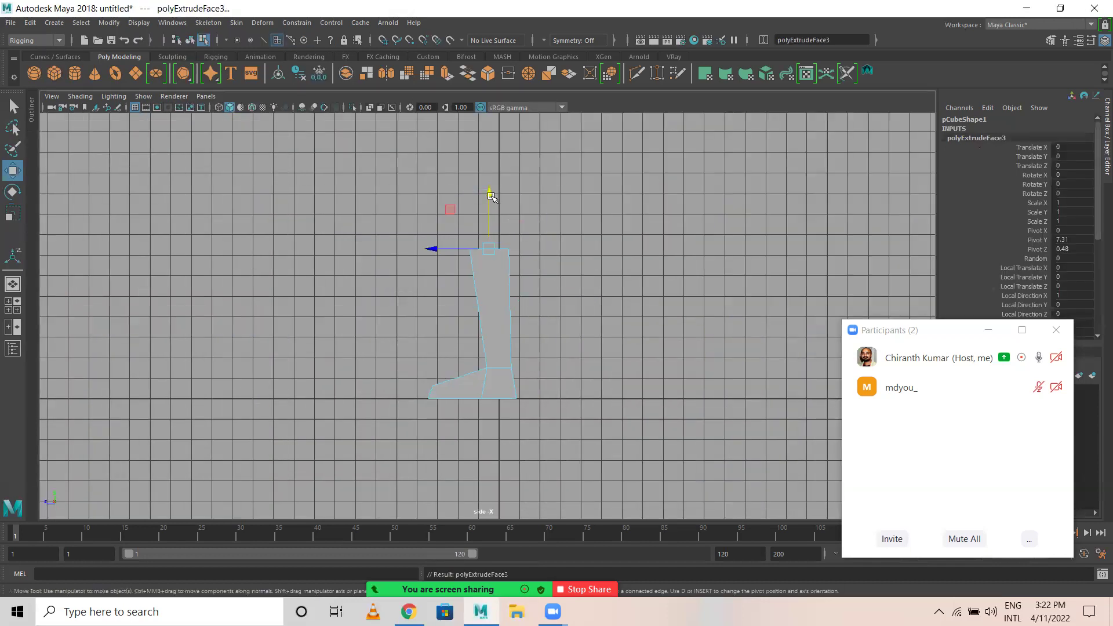
left_click_drag(491, 124, 492, 84)
Widen the thigh's top face and shift it slightly backward, and delete that face to leave the top open.
middle_click_drag(560, 271, 566, 296, "alt")
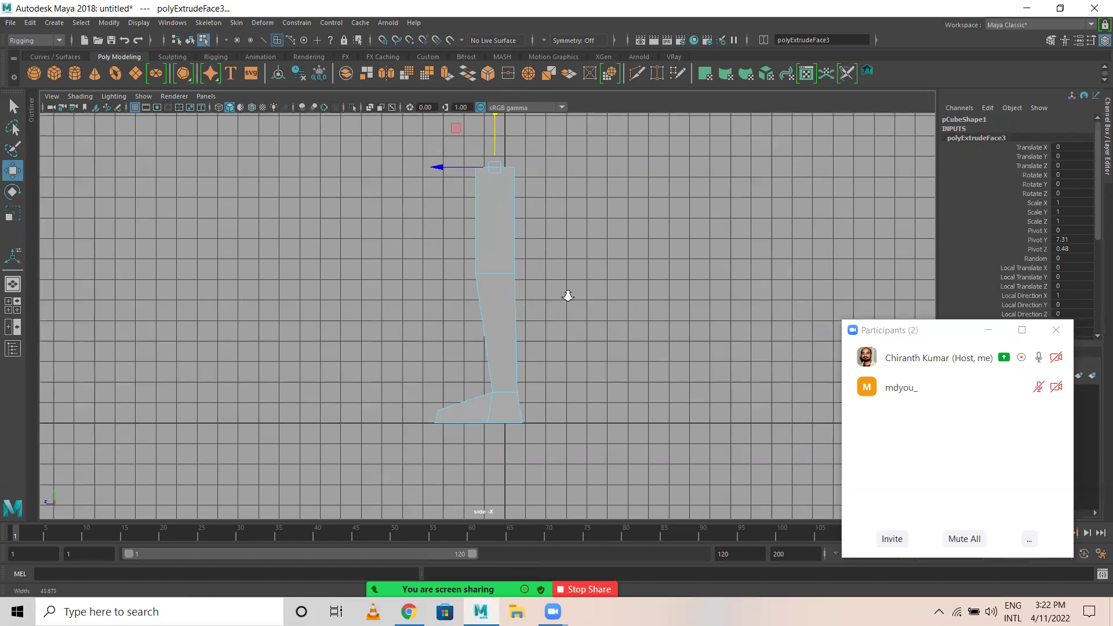
right_click_drag(566, 295, 522, 269, "alt")
key("r")
left_click_drag(493, 176, 448, 181)
key("w")
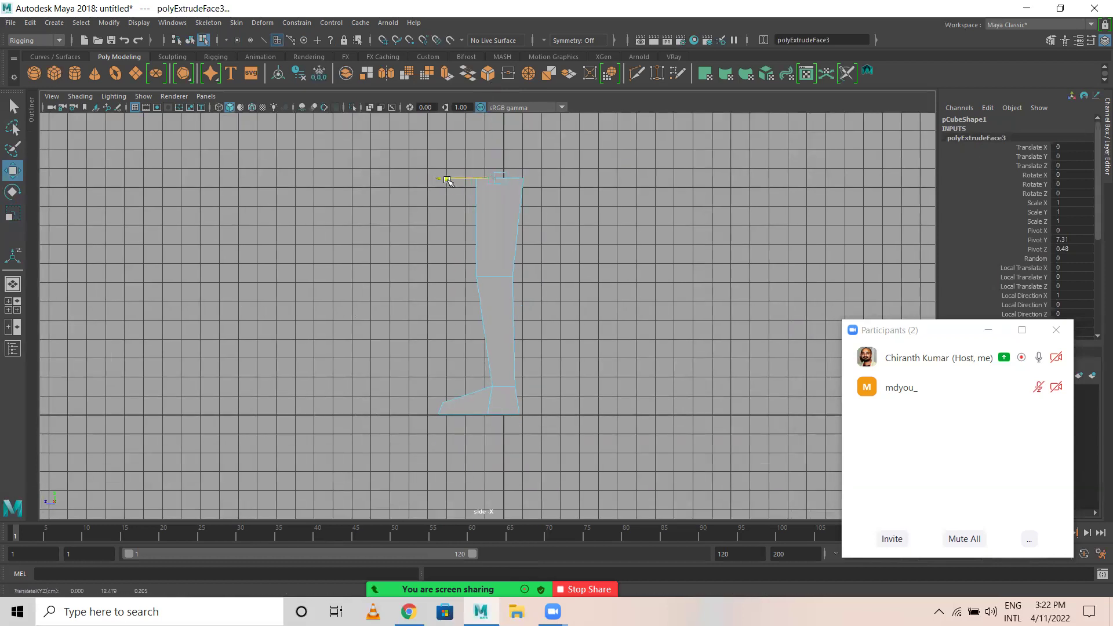
left_click(555, 227)
Select the foot's toe-end vertices and move them slightly farther forward in the side view.
right_click_drag(450, 280, 356, 310)
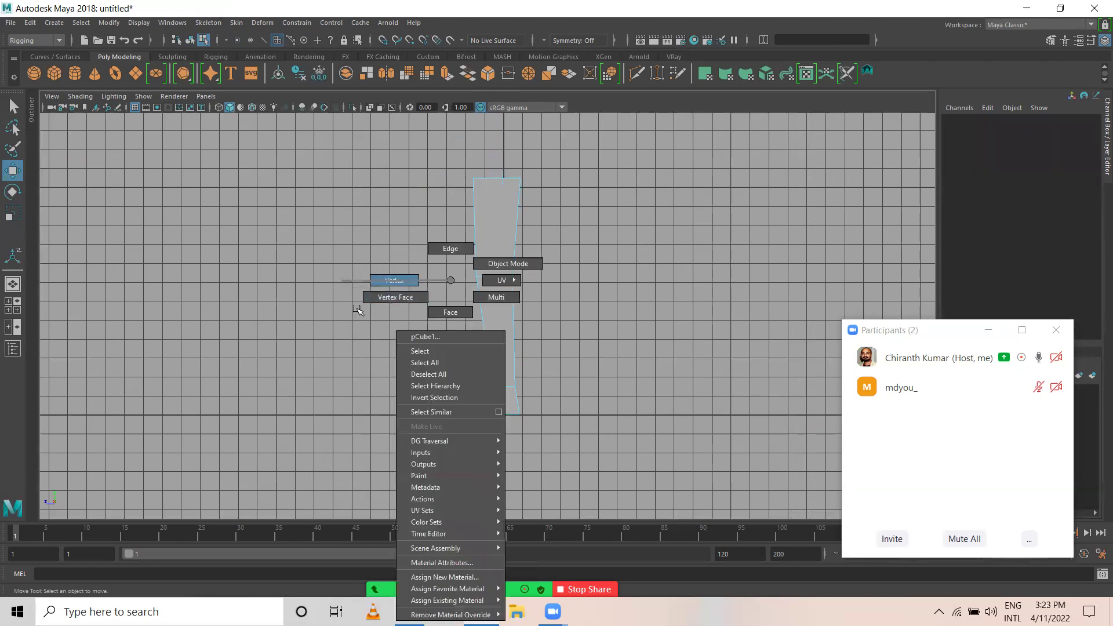
left_click_drag(390, 389, 472, 457)
left_click_drag(401, 409, 405, 408)
Select the ankle vertices, raise them slightly and nudge them forward.
left_click_drag(476, 354, 522, 398)
left_click_drag(505, 338, 505, 318)
left_click_drag(459, 374, 455, 374)
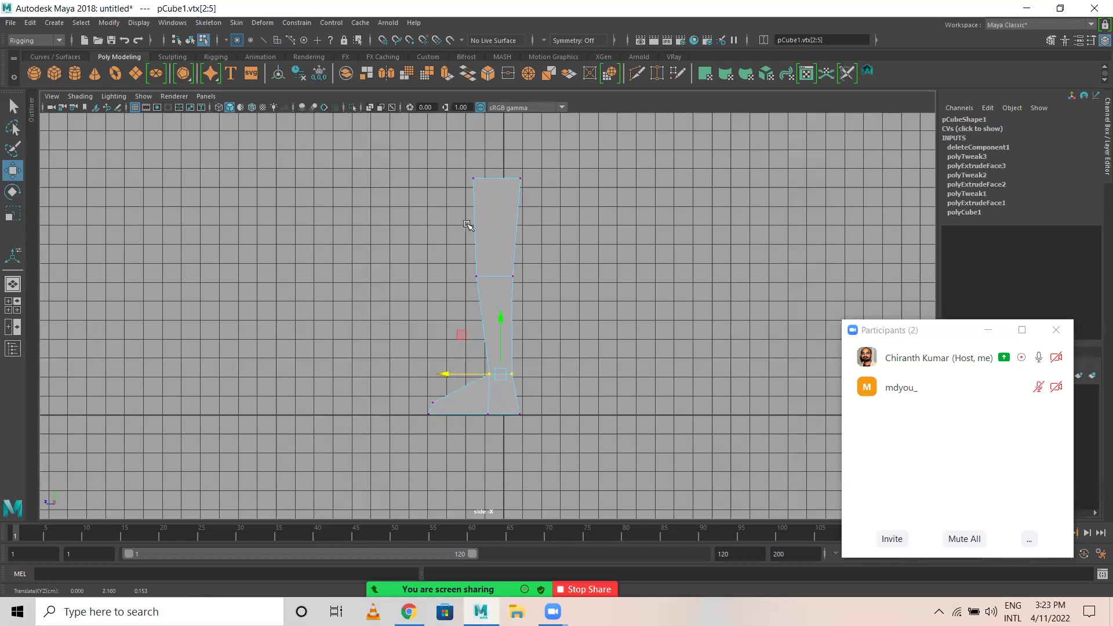
Return to object mode and widen the whole leg along X to a scale of about 1.766.
key("F8")
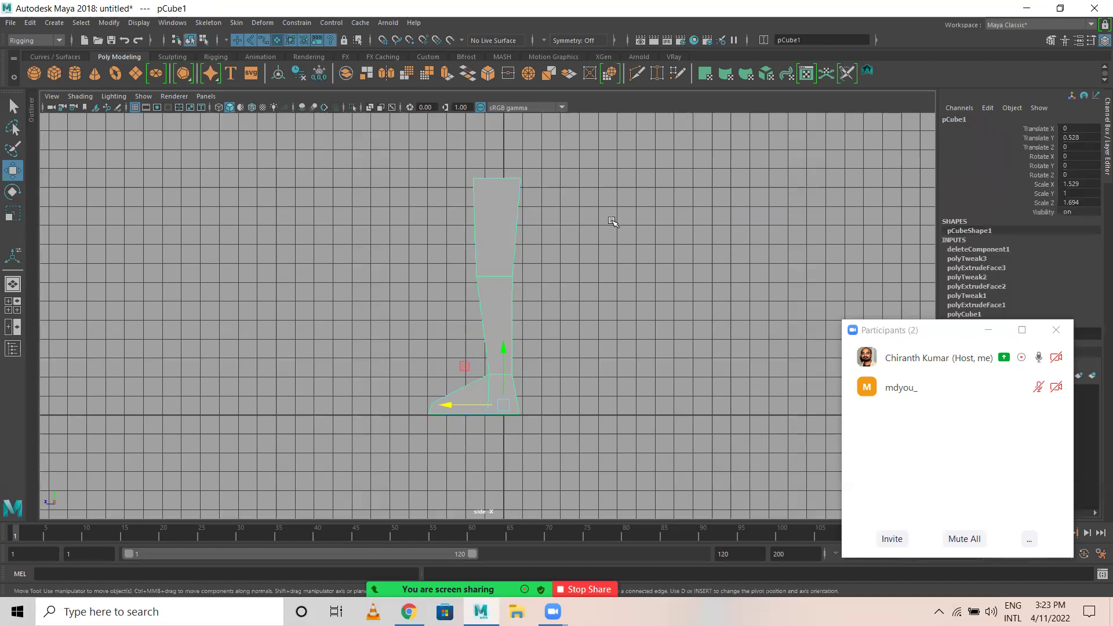
key("space")
key("space")
left_click_drag(579, 244, 485, 328, "alt")
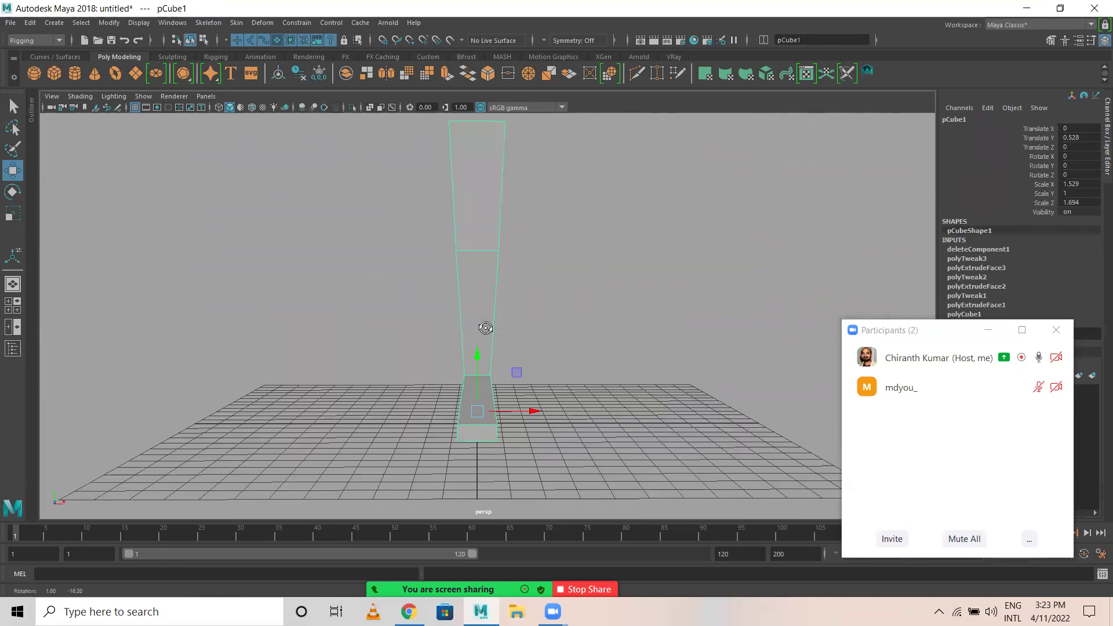
scroll(485, 328, "down", 4)
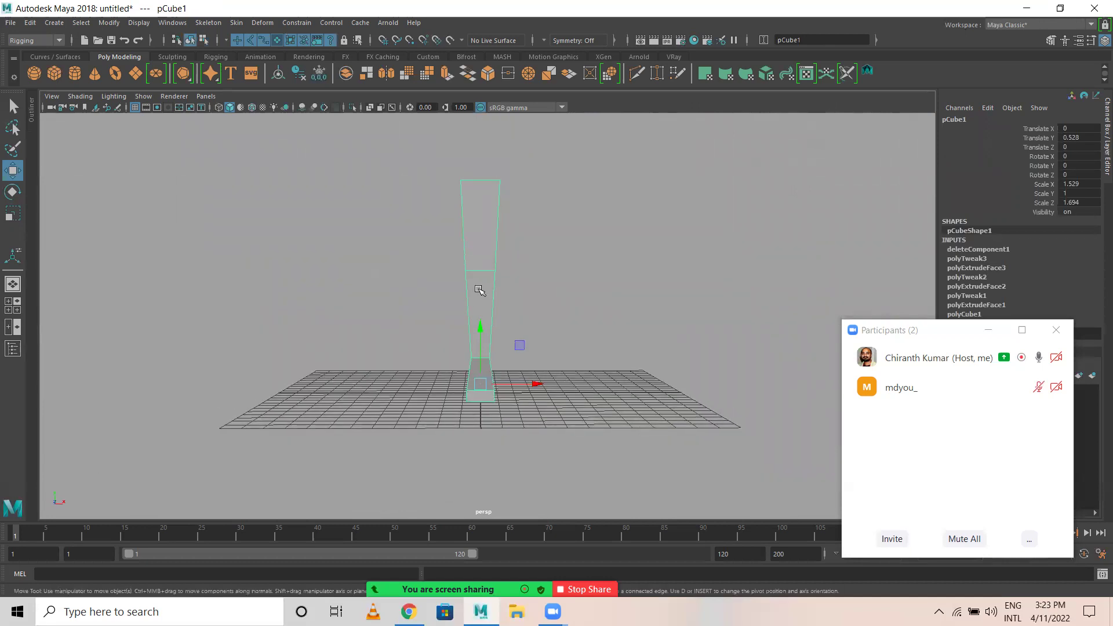
key("r")
left_click_drag(540, 382, 510, 387)
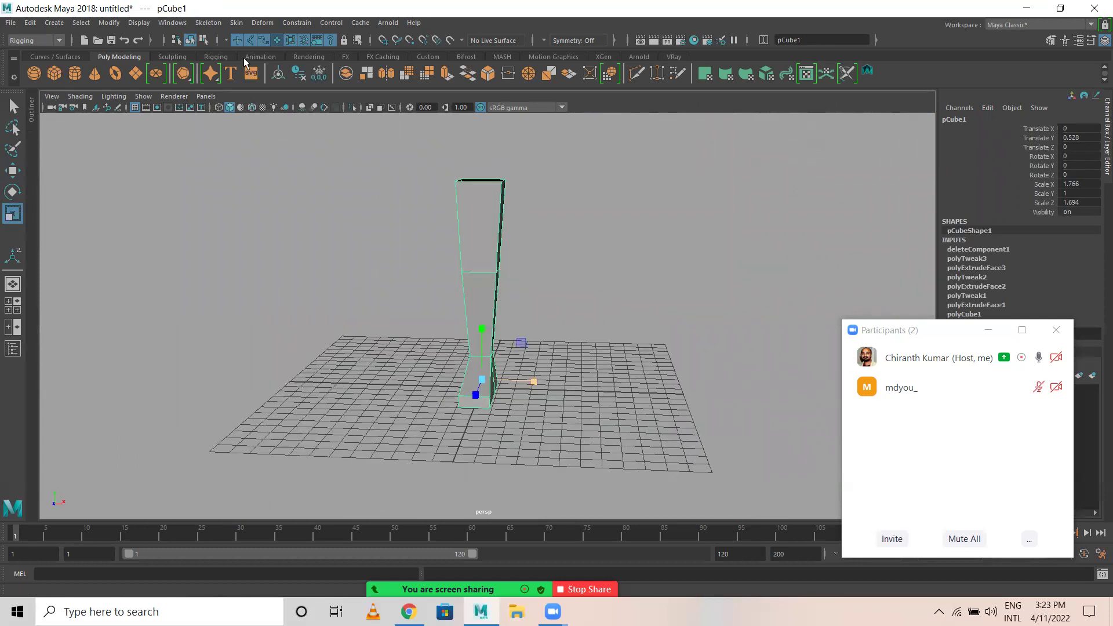
With the Insert Edge Loop tool, add a horizontal loop around the lower foot and a vertical loop down the leg's front and back.
left_click(55, 40)
left_click(27, 50)
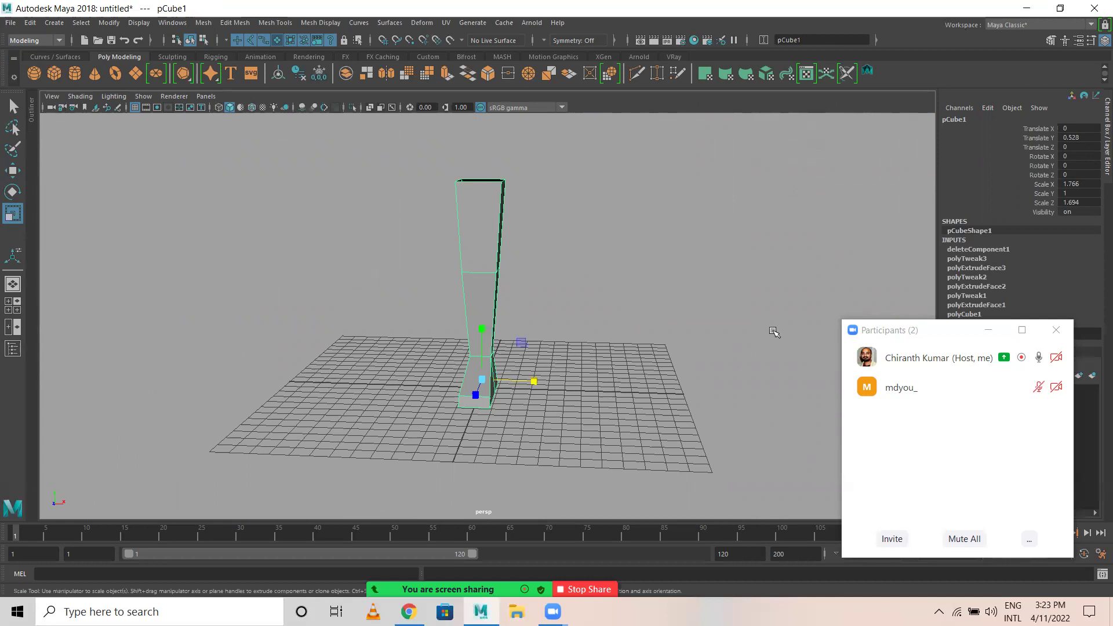
left_click(274, 23)
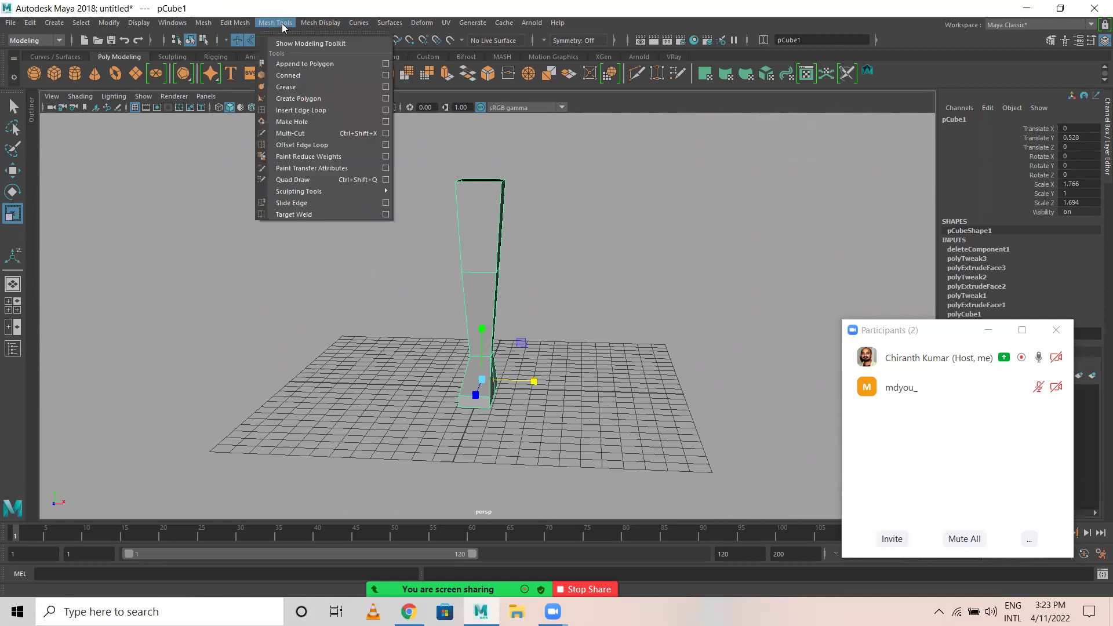
left_click(302, 110)
scroll(536, 376, "up", 3)
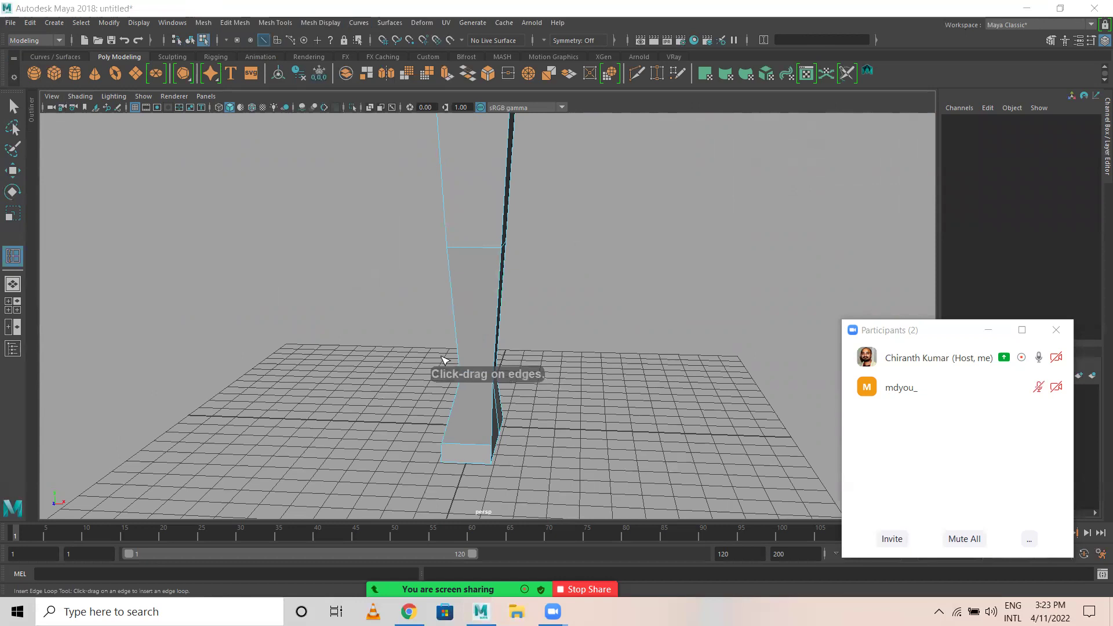
left_click(487, 242)
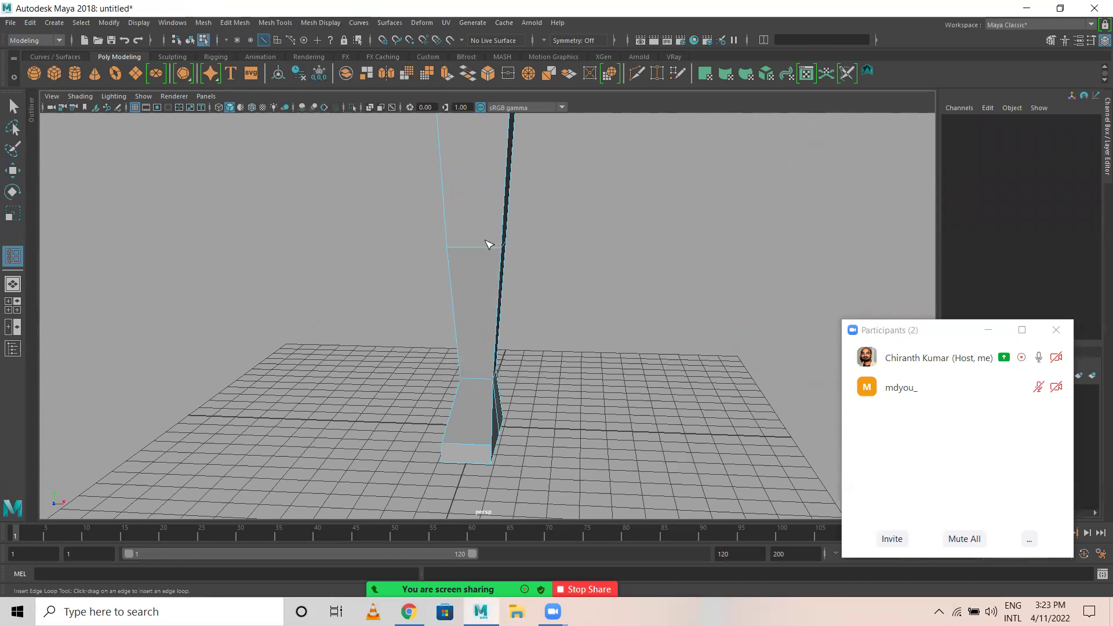
scroll(603, 268, "down", 4)
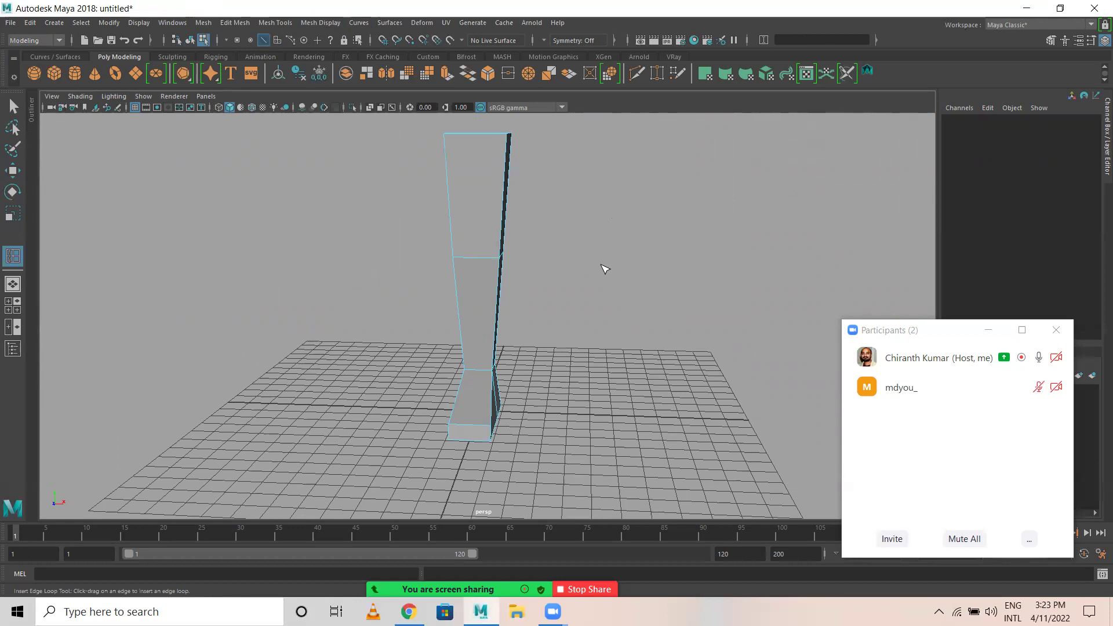
left_click_drag(624, 291, 598, 323, "alt")
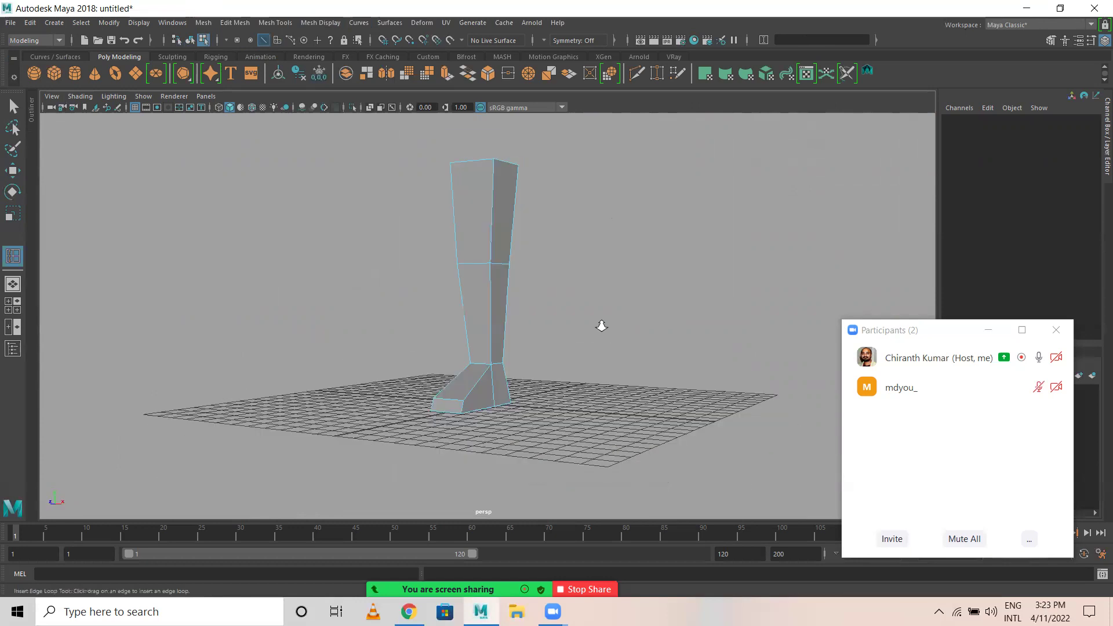
scroll(422, 398, "up", 5)
left_click_drag(494, 432, 497, 430)
Insert a vertical edge loop down the middle of the leg's sides and scale it outward in width.
left_click_drag(416, 392, 478, 387, "alt")
left_click_drag(479, 387, 481, 386, "alt")
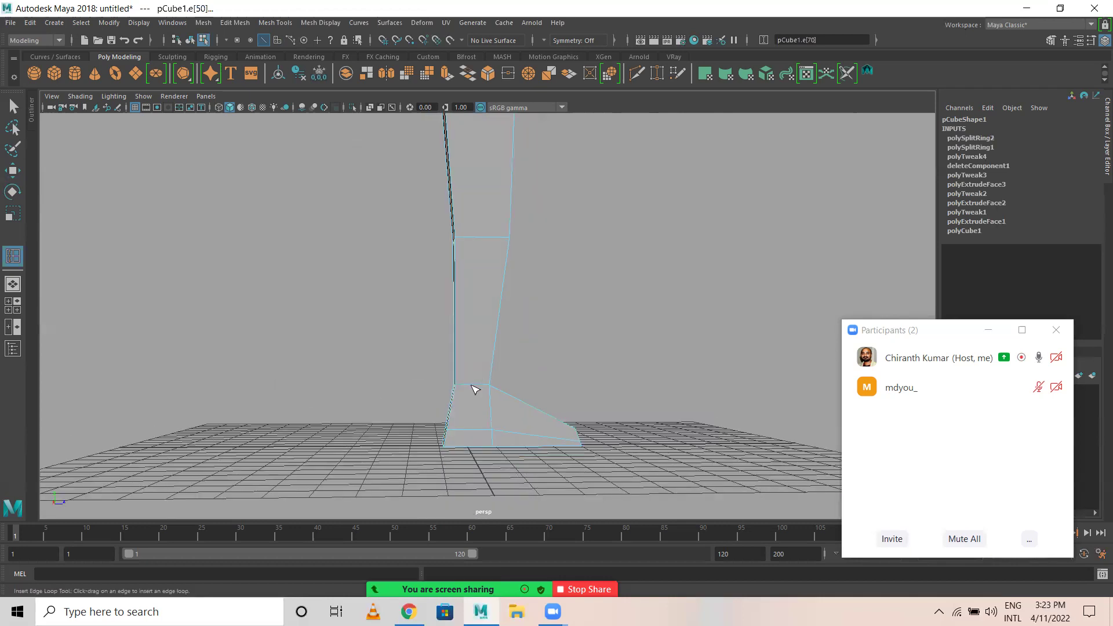
left_click(474, 388)
key("r")
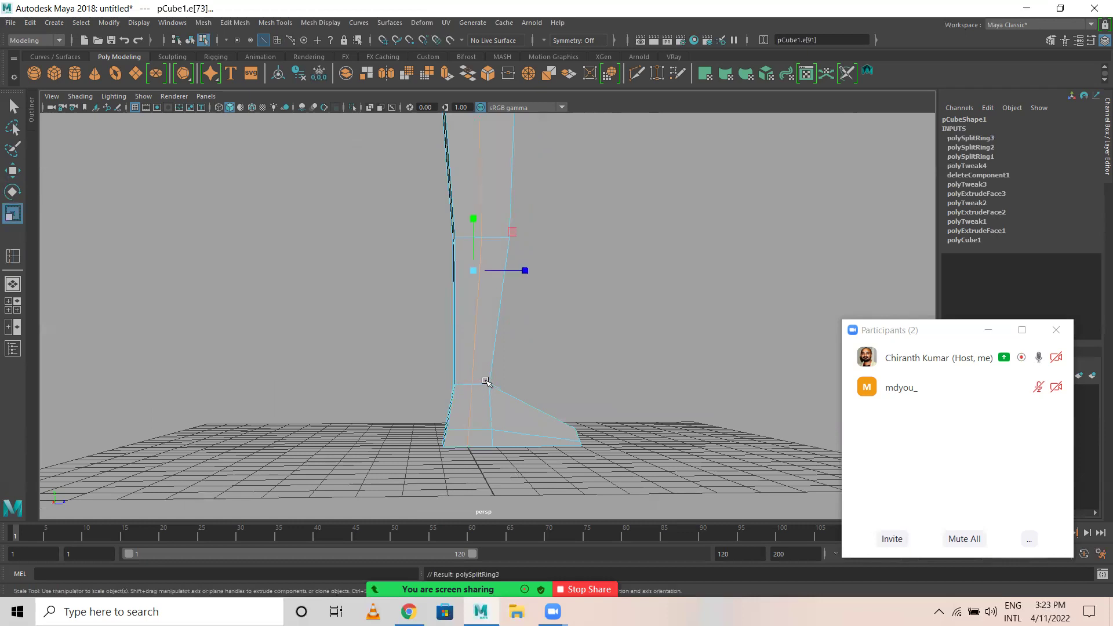
left_click_drag(561, 336, 382, 341, "alt")
left_click_drag(529, 268, 543, 270)
Select the centre edge loop on the leg's front and back and scale it outward in depth to round the leg.
double_click(478, 368)
left_click_drag(501, 374, 398, 378, "alt")
mouse_move(415, 278)
left_mouse_down()
mouse_move(405, 279)
mouse_move(415, 270)
mouse_move(426, 289)
mouse_move(407, 276)
left_mouse_up()
key("w")
In the top view, select the vertices at the middle of the toe end and shift them sideways toward positive X.
left_click_drag(493, 376, 492, 290, "alt")
right_click_drag(492, 279, 421, 305)
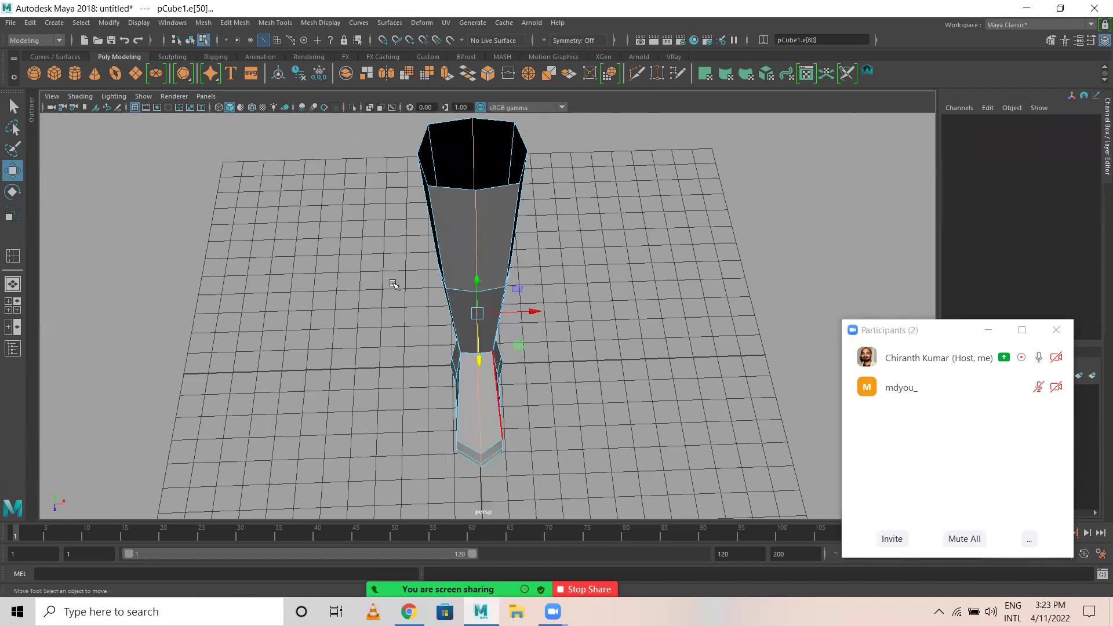
key("space")
key("space")
middle_click_drag(474, 289, 465, 228, "alt")
left_click_drag(463, 292, 496, 360)
Select the toe's corner vertices on the negative X side and pull them back to slant the toe outline.
left_click_drag(434, 294, 449, 310)
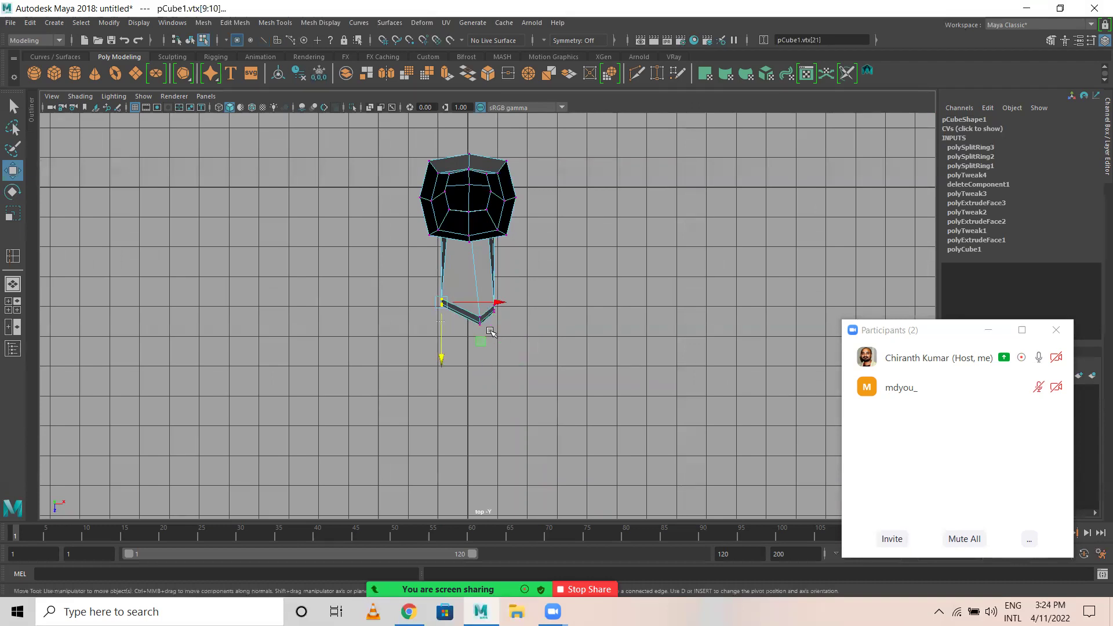
left_click(479, 322)
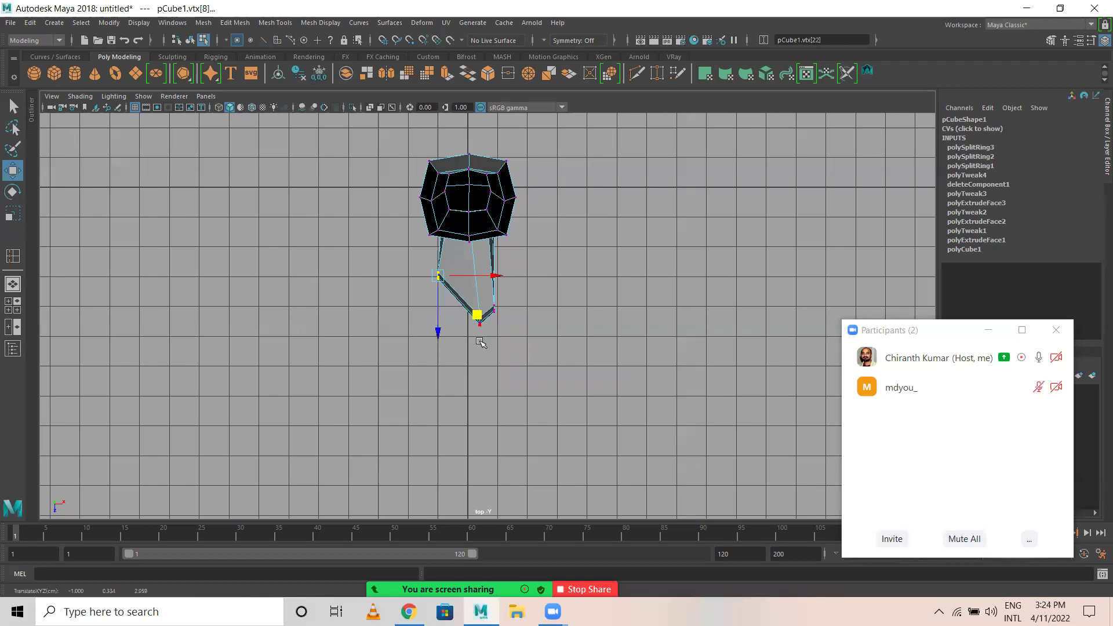
left_click(516, 370)
Select the two front corner vertices at the ankle in the perspective view and scale them along X.
key("space")
key("space")
left_click_drag(523, 341, 633, 267, "alt")
left_click_drag(444, 350, 467, 419, "alt")
left_click(462, 418)
left_click_drag(573, 434, 499, 435, "alt")
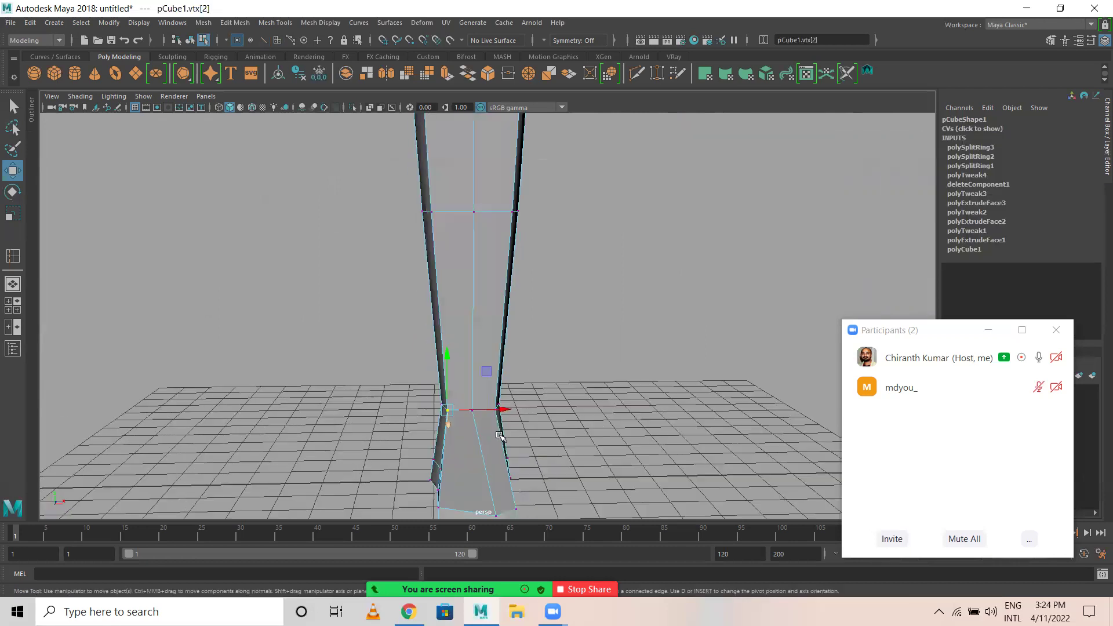
left_click(562, 382)
left_click(497, 410)
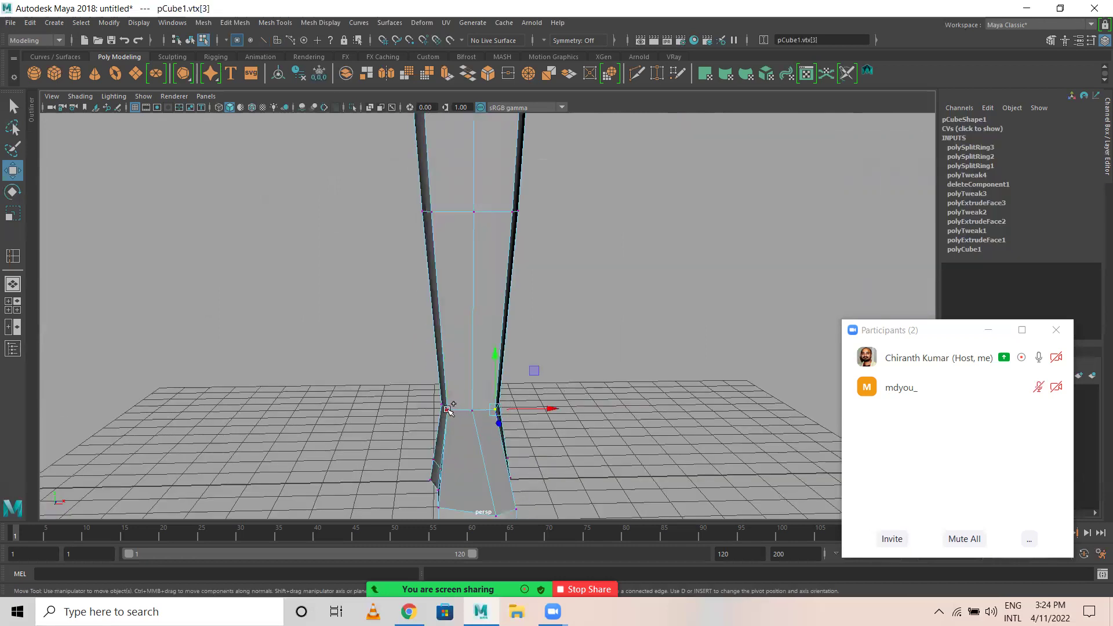
left_click_drag(502, 446, 504, 458, "alt")
key("r")
left_click_drag(533, 411, 426, 427)
In the side view, select the lower heel vertices at the back of the foot and shift them to round the heel.
key("w")
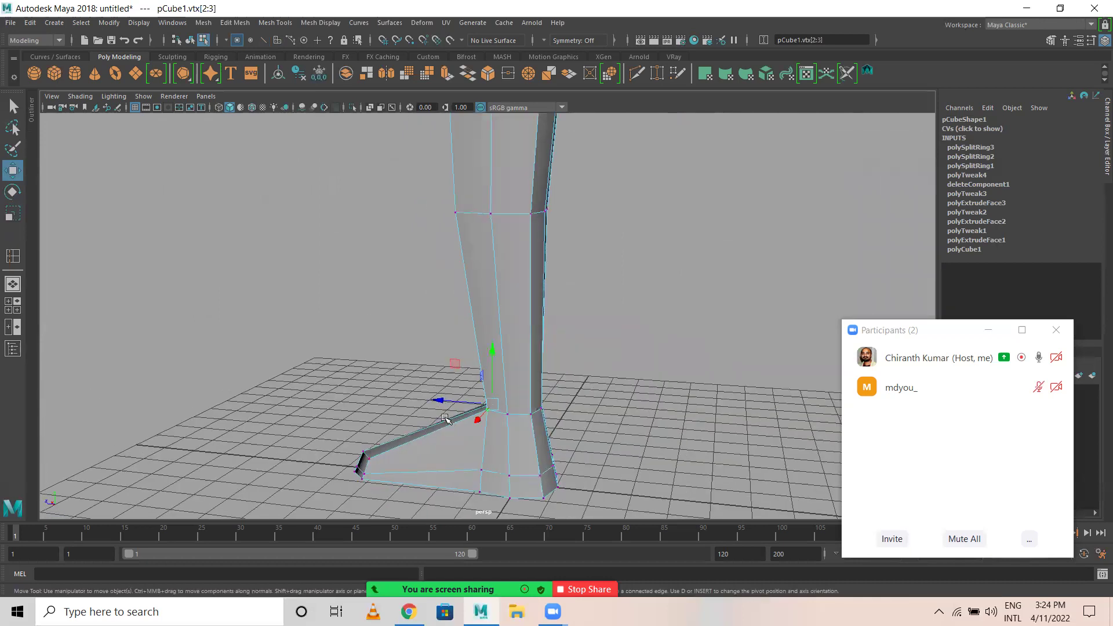
left_click_drag(547, 460, 558, 361, "alt")
key("space")
key("space")
scroll(628, 454, "up", 5)
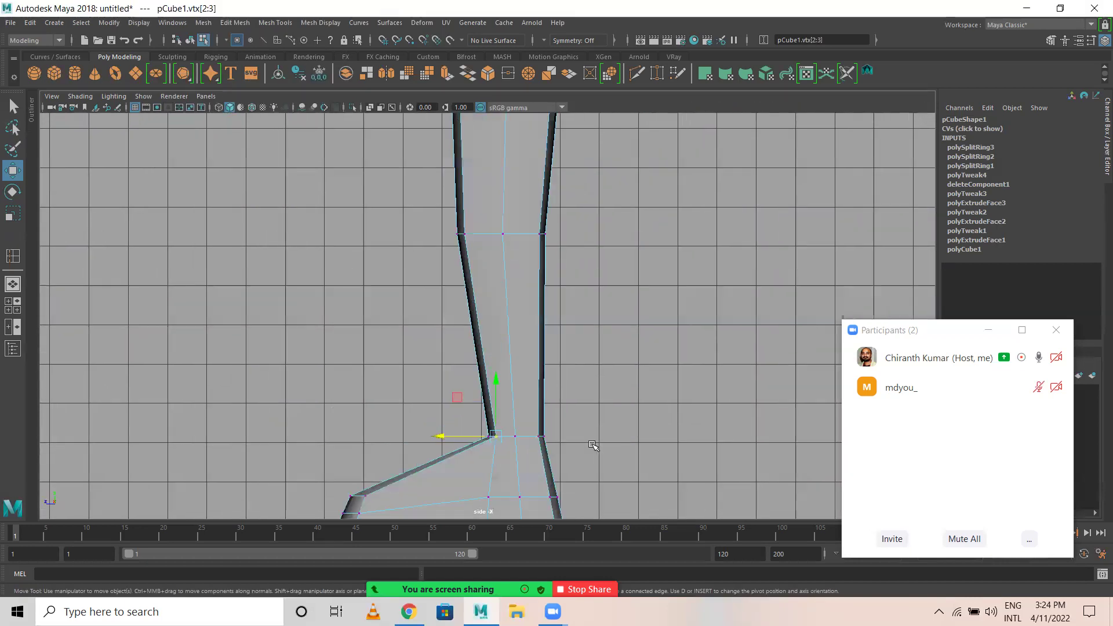
middle_click_drag(572, 429, 554, 349, "alt")
left_click_drag(554, 353, 529, 330)
mouse_move(518, 391)
left_mouse_down()
mouse_move(551, 408)
mouse_move(510, 399)
left_mouse_up()
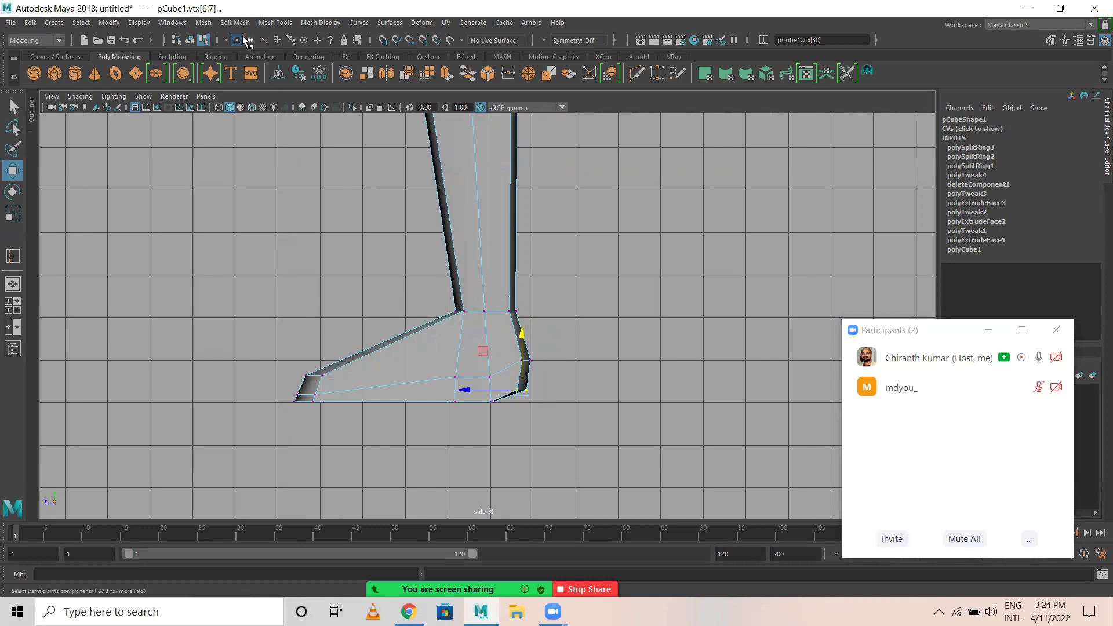
Insert an edge loop across the foot, roughly midway between the ankle and the toe end.
left_click(274, 22)
left_click(308, 110)
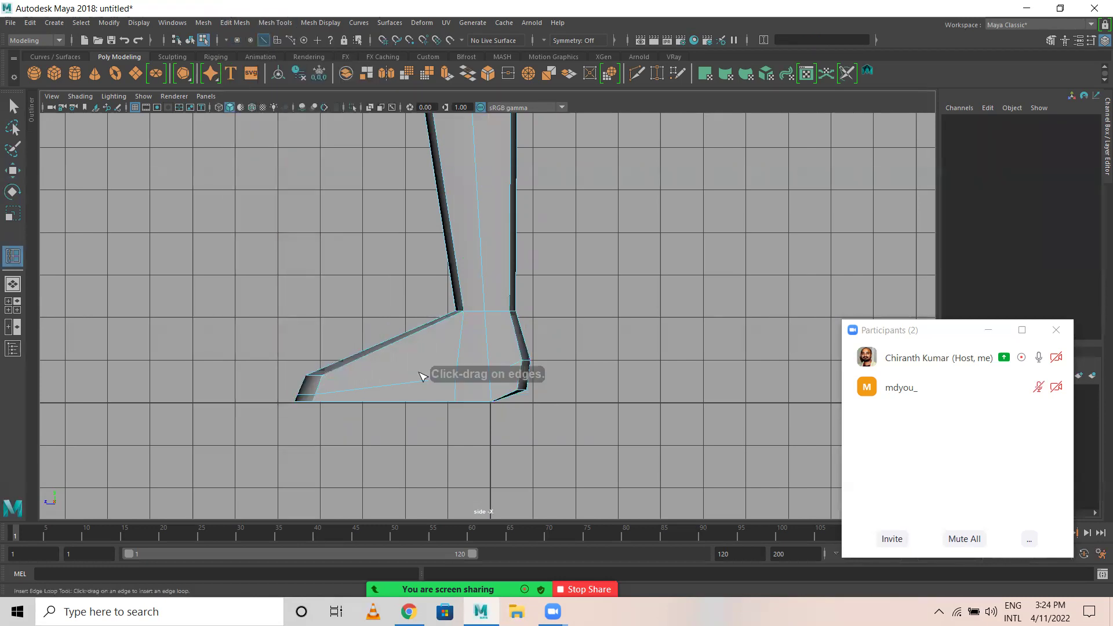
left_click_drag(403, 387, 383, 383)
key("w")
In the perspective view, select the new loop's edge on the sole and raise it to form the foot's arch.
key("space")
key("space")
left_click_drag(505, 353, 351, 413, "alt")
left_click(322, 361)
left_click_drag(331, 373, 328, 361)
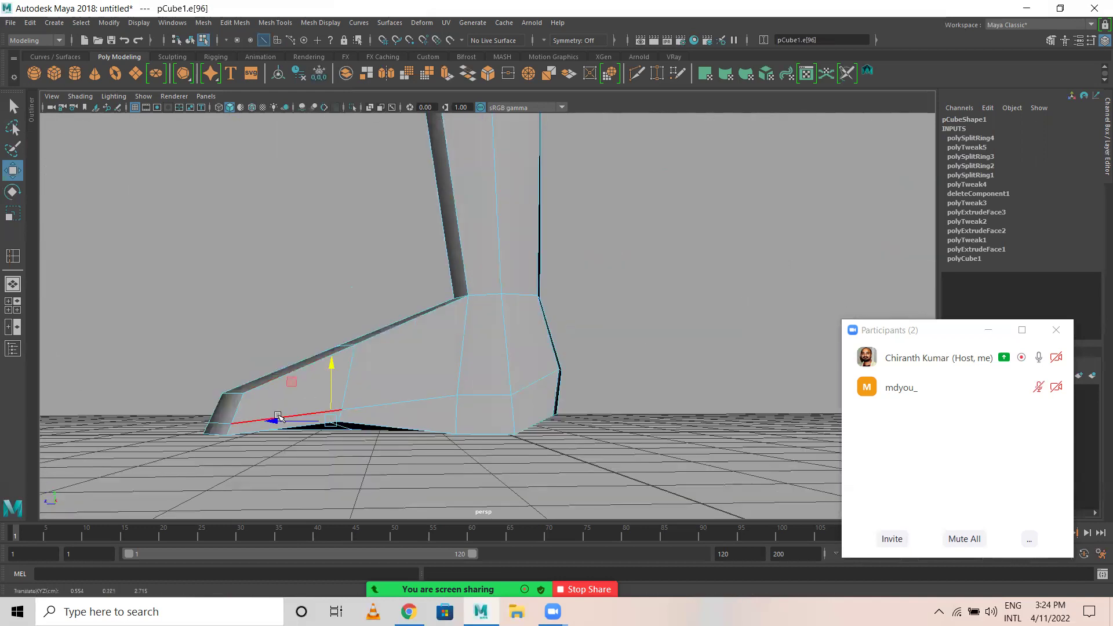
Return the leg to object mode and delete its construction history.
left_click_drag(279, 419, 488, 223, "alt")
right_click_drag(489, 224, 523, 184)
scroll(520, 237, "down", 5)
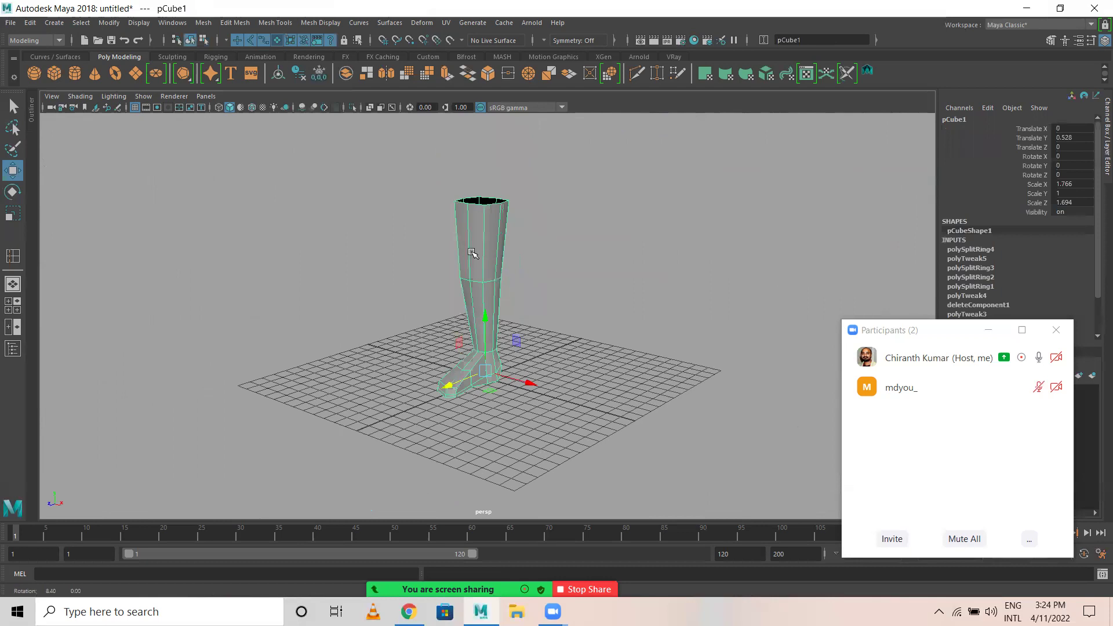
left_click(29, 23)
mouse_move(90, 158)
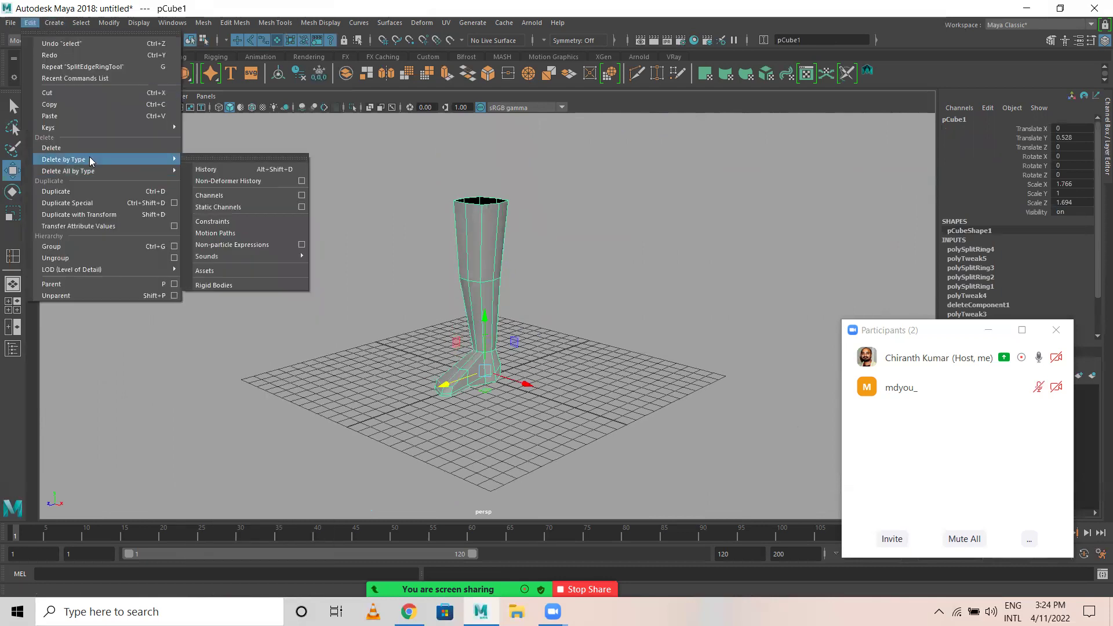
left_click(232, 172)
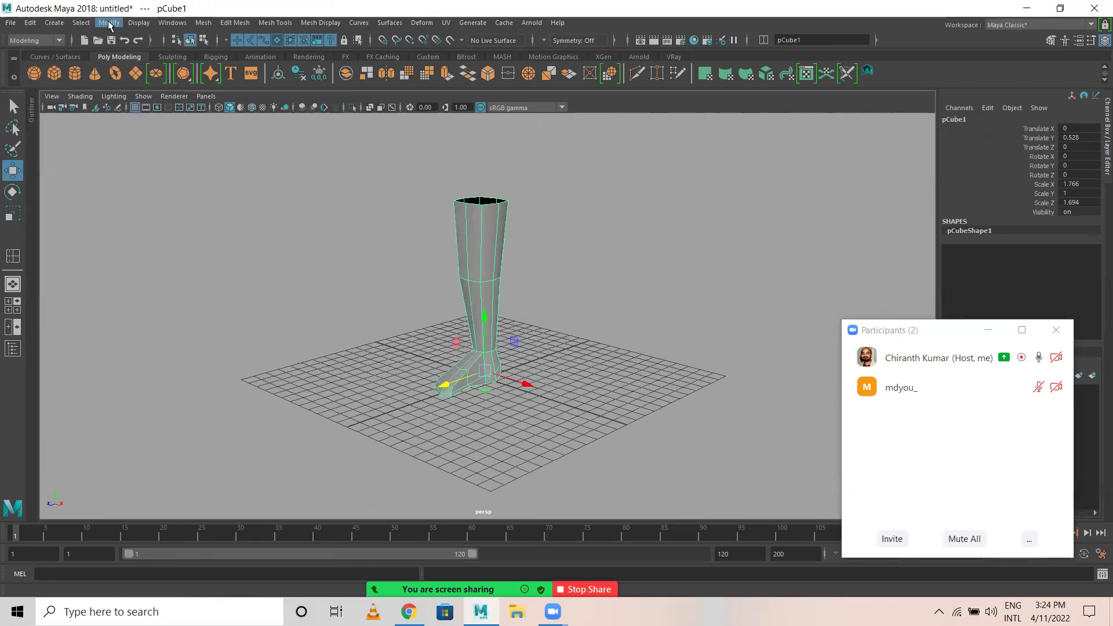
Insert edge loops just below and just above the knee, plus one near the leg's open upper end.
left_click(239, 23)
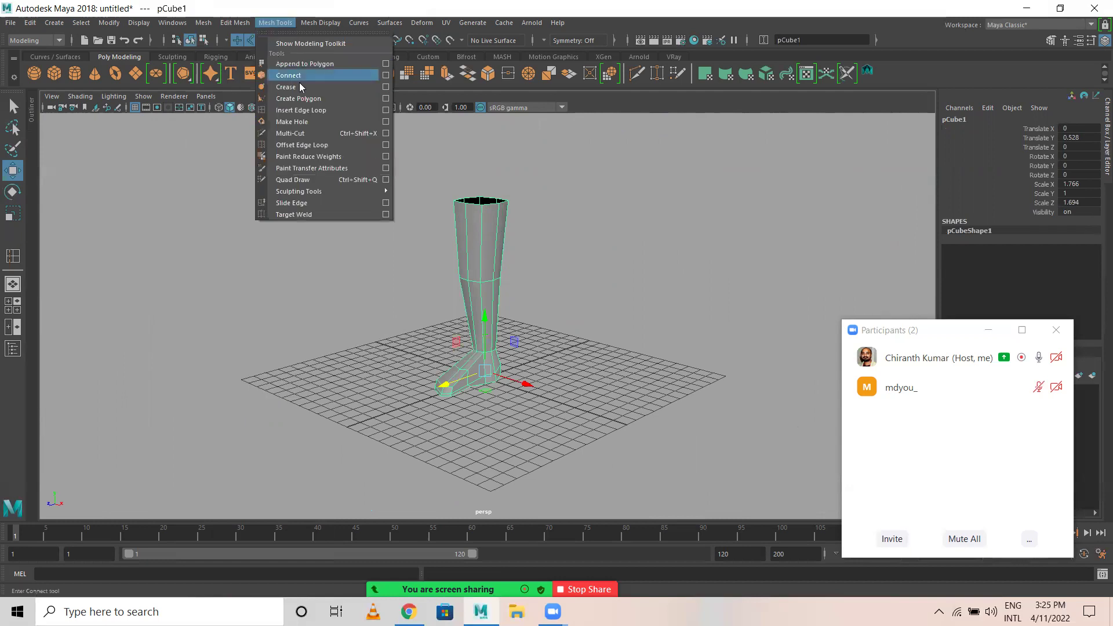
left_click(300, 110)
scroll(499, 287, "up", 3)
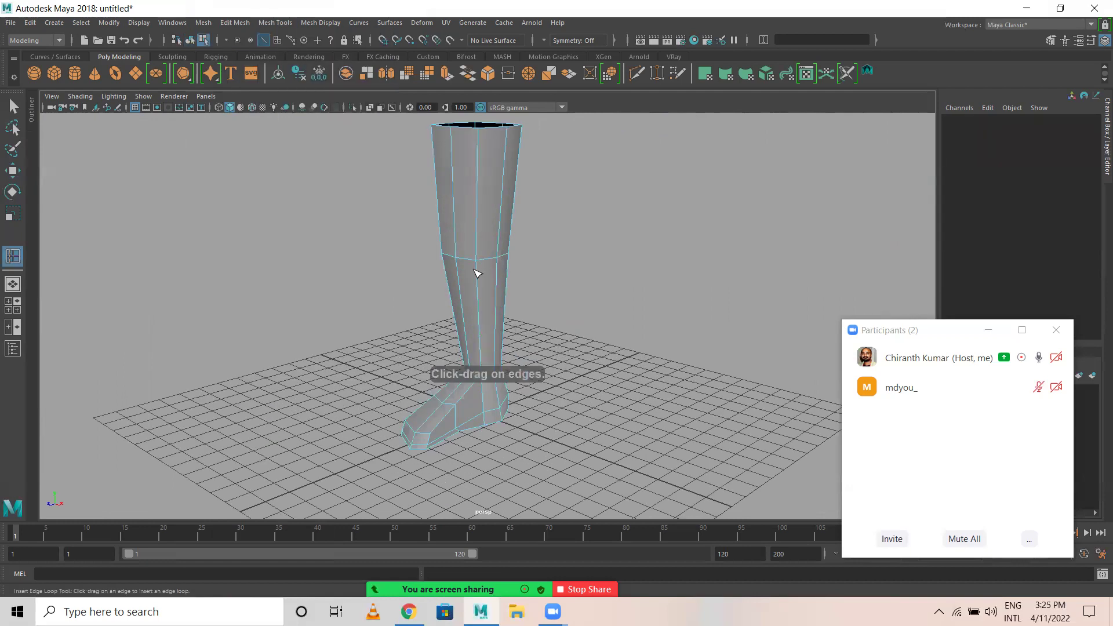
scroll(475, 272, "up", 3)
left_click(458, 235)
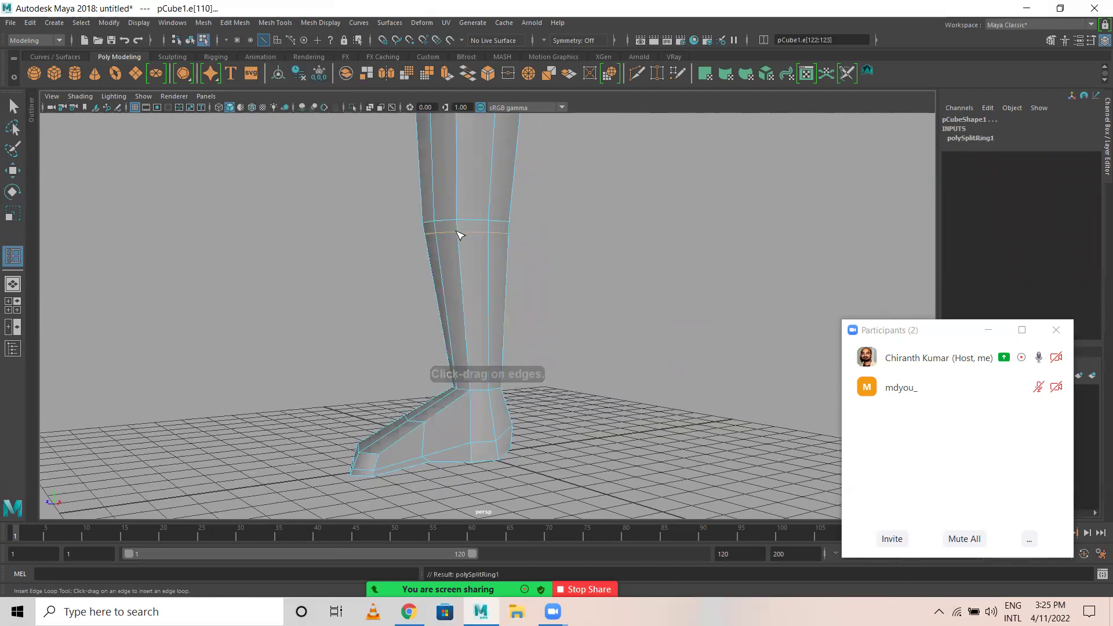
left_click(458, 209)
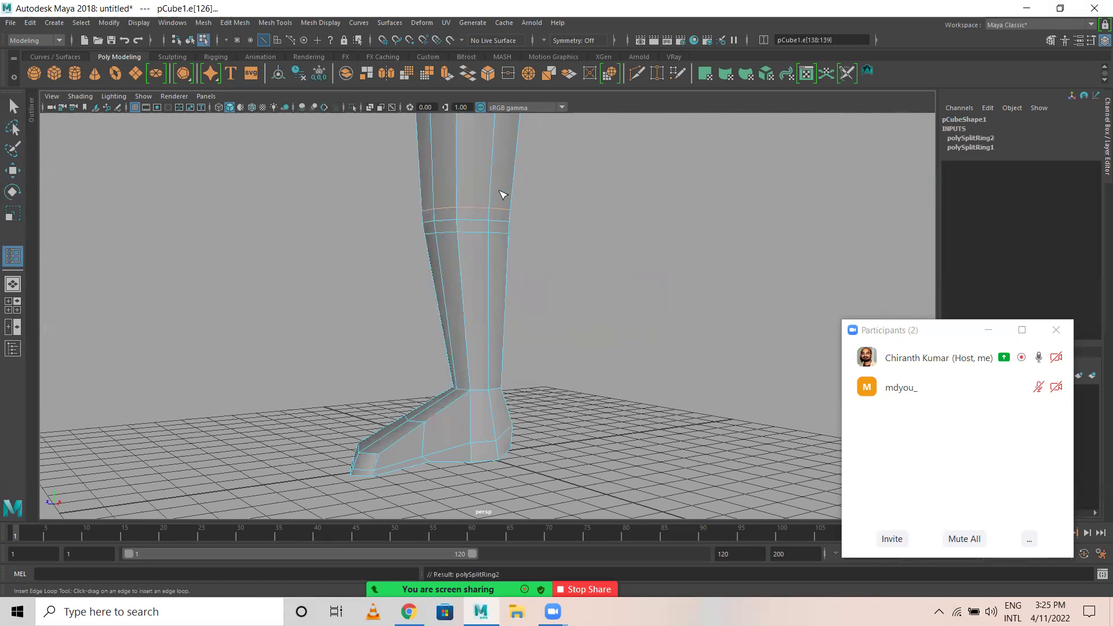
left_click_drag(502, 194, 461, 175, "alt")
left_click(457, 150)
Insert supporting edge loops just above the ankle, just below it and across the foot.
scroll(400, 288, "up", 5)
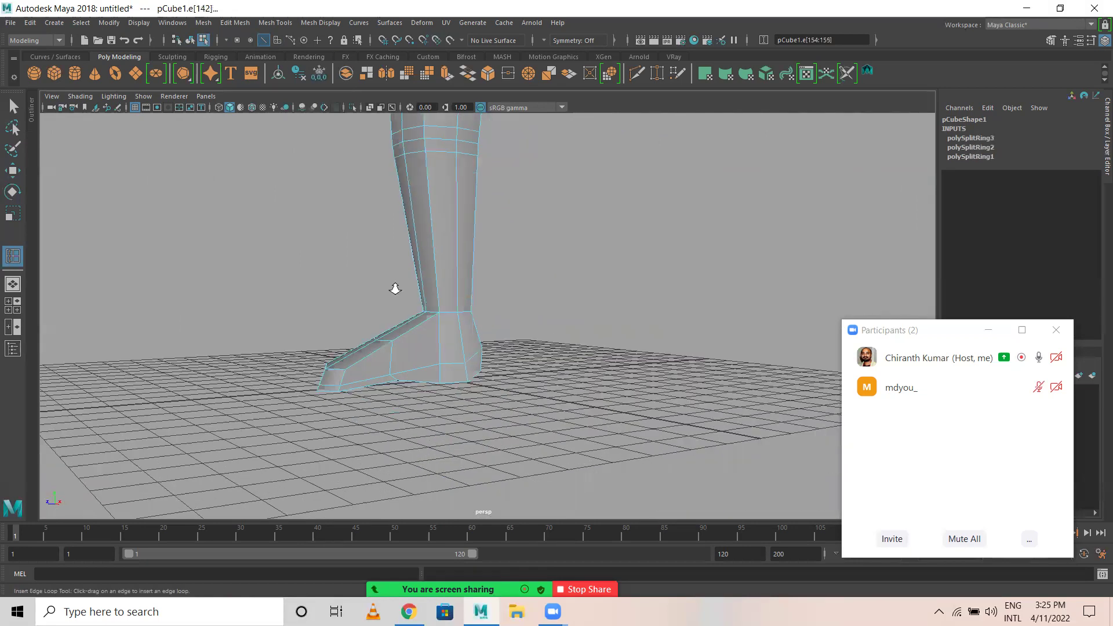
left_click(410, 296)
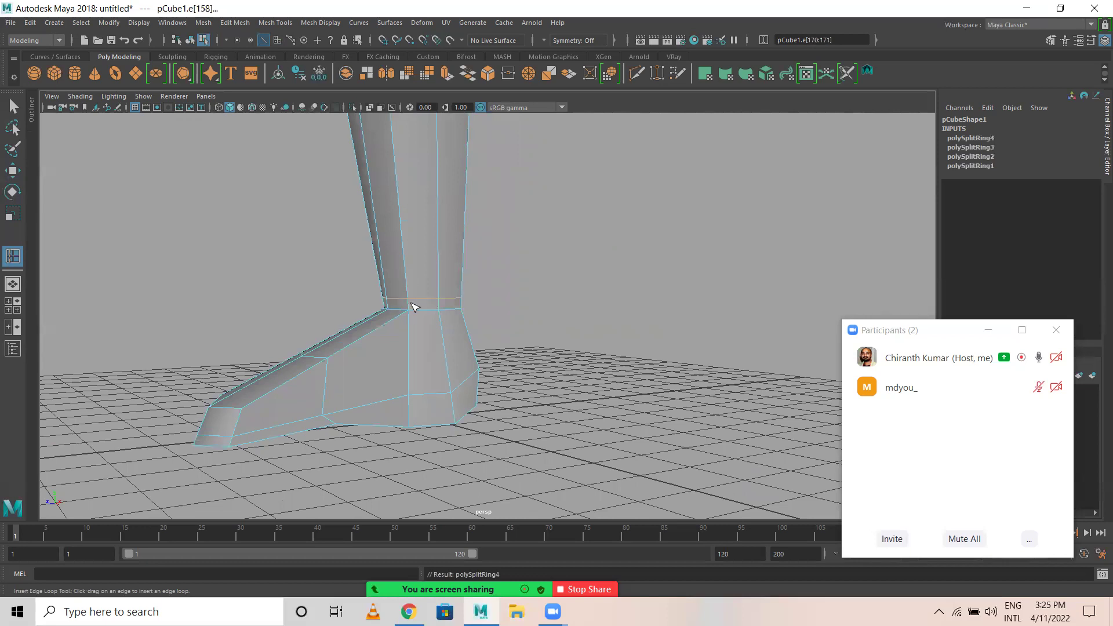
left_click(387, 329)
left_click_drag(444, 336, 518, 217)
key("w")
Select the leg as an object again and clear the history left by the added edge loops.
right_click_drag(518, 216, 570, 194)
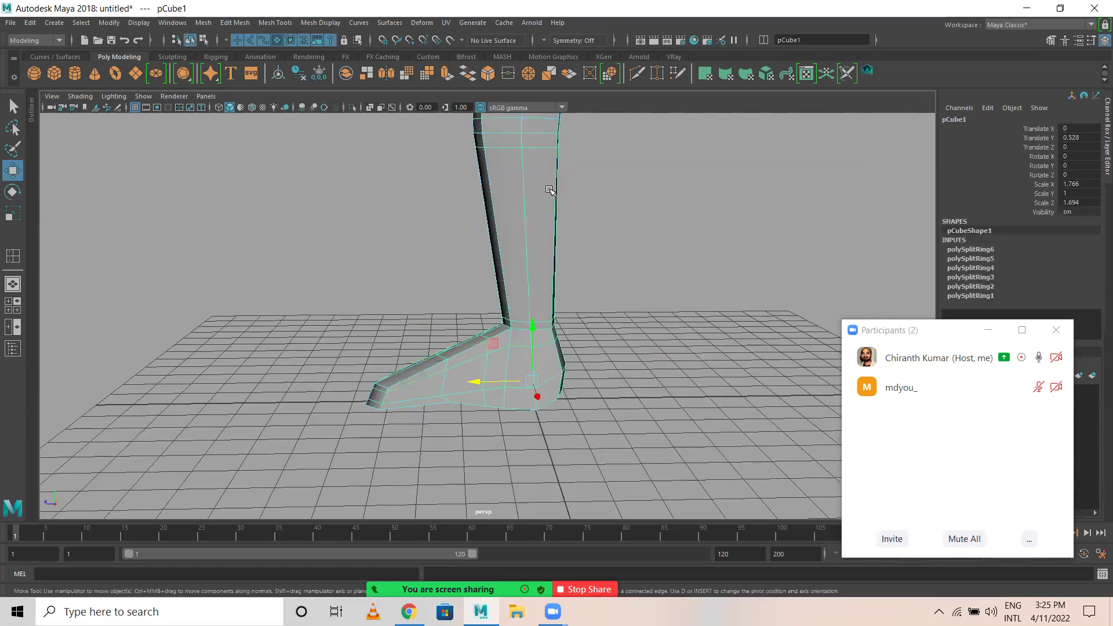
key("f")
left_click(30, 23)
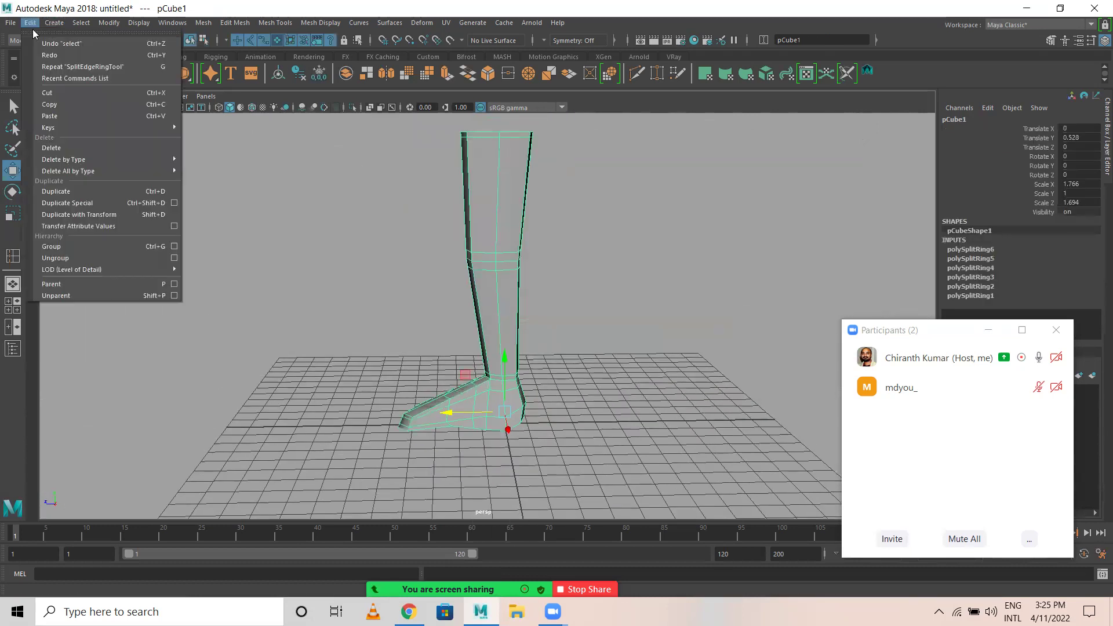
left_click(30, 23)
left_click(31, 23)
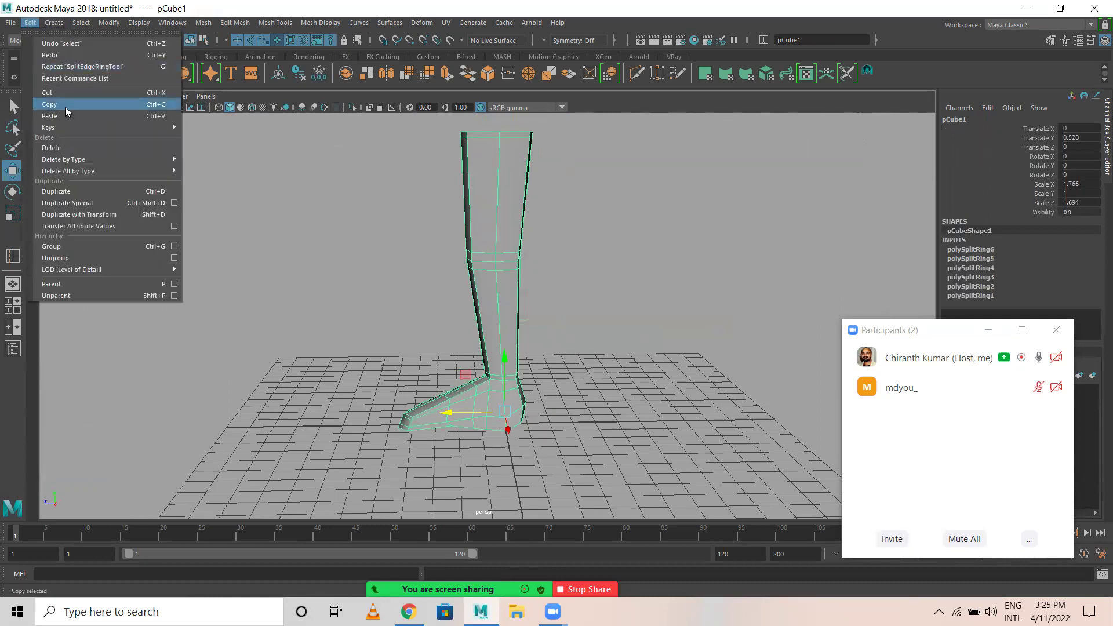
mouse_move(76, 159)
left_click(238, 168)
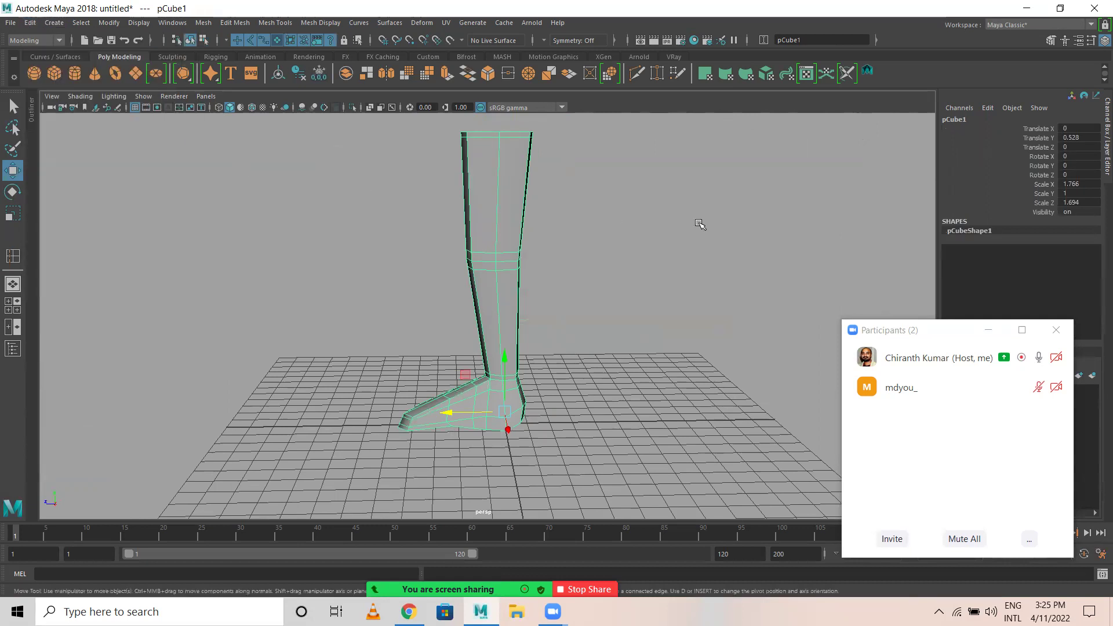
Display the leg mesh in smooth preview and leave it selected.
left_click(614, 257)
scroll(543, 255, "down", 5)
left_click(492, 254)
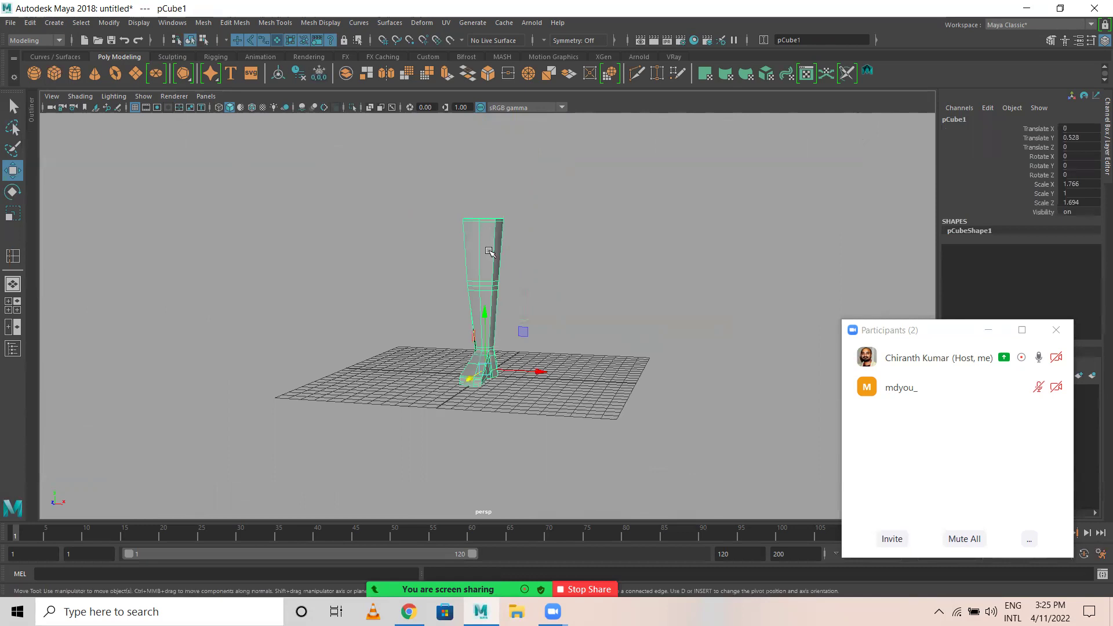
left_click(666, 301)
left_click_drag(821, 325, 800, 355, "alt")
scroll(759, 336, "up", 5)
left_click_drag(719, 313, 357, 217, "alt")
left_click(520, 206)
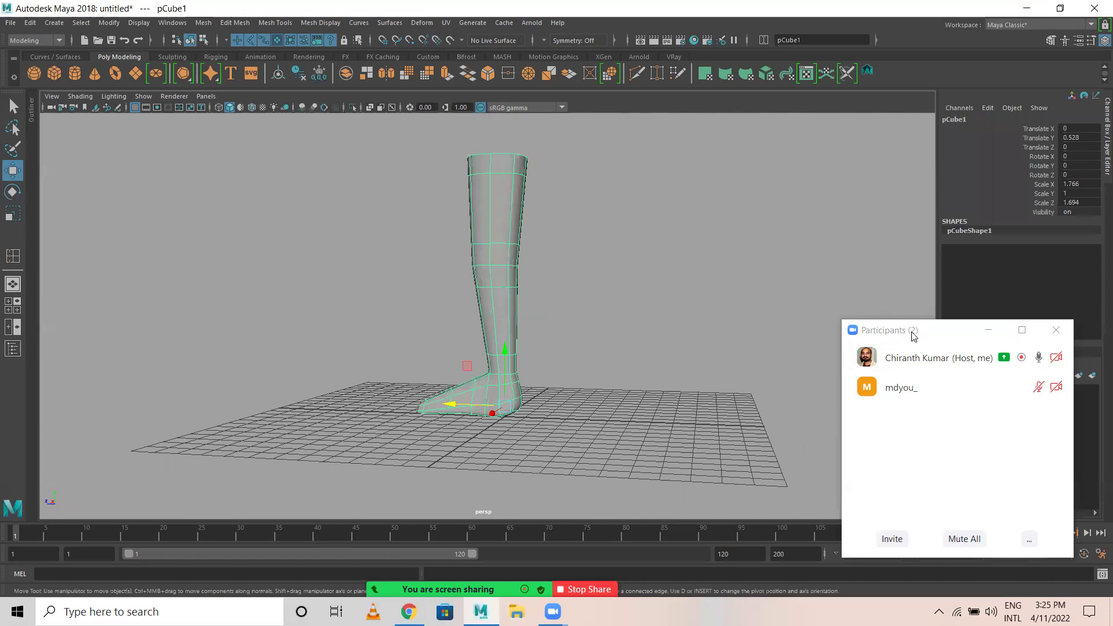
Move the participants window aside, create a display layer from the selected leg and set the layer to Template.
left_click_drag(440, 212, 537, 299)
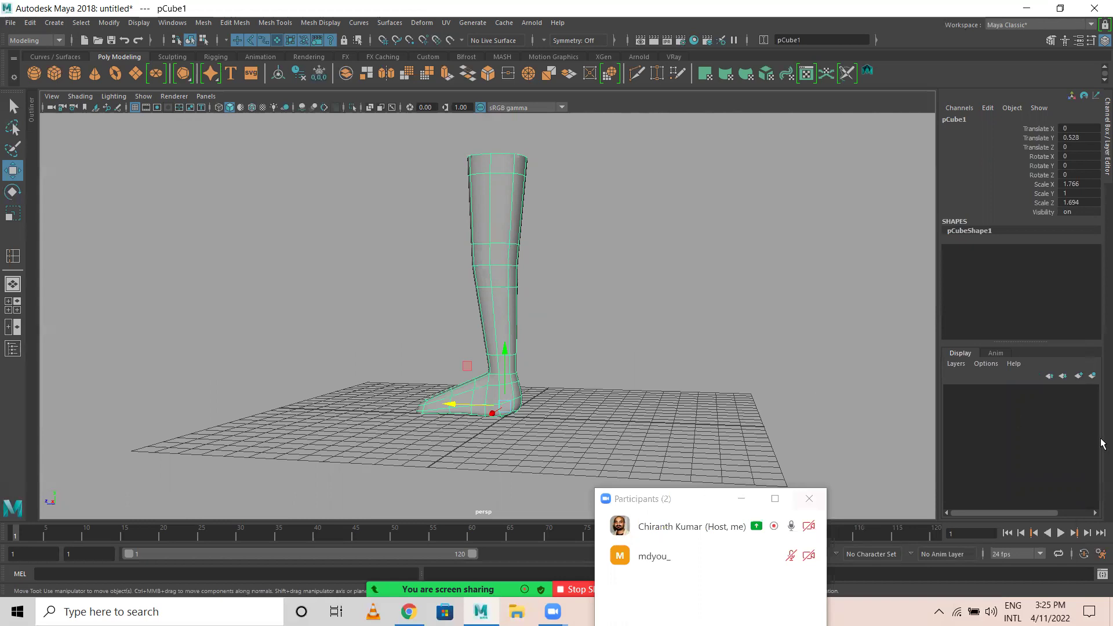
left_click(1091, 376)
left_click(977, 391)
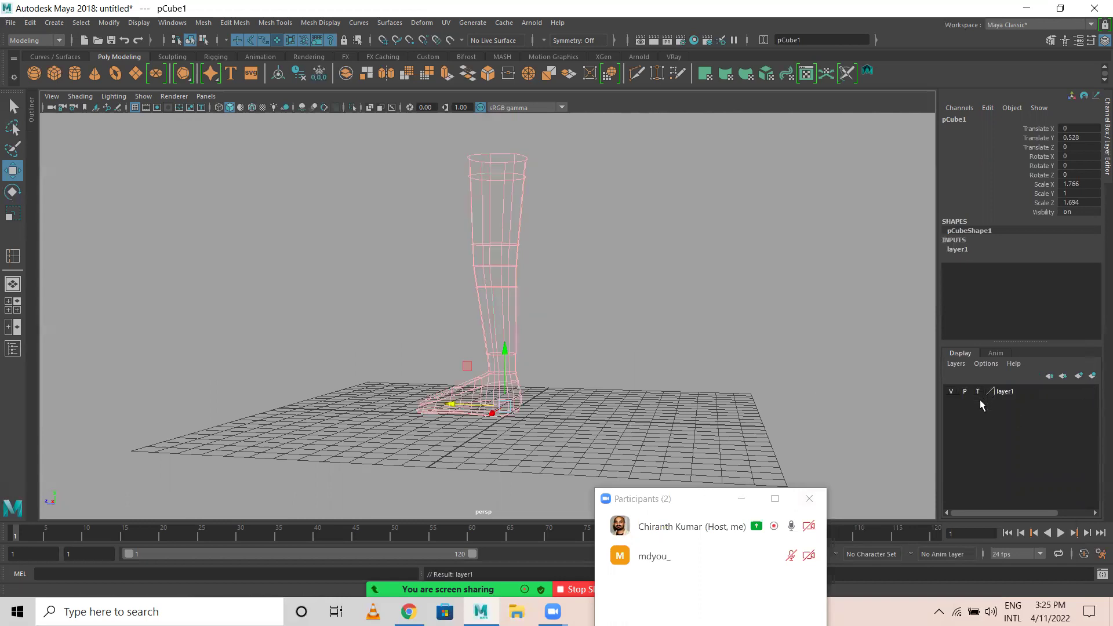
left_click(989, 393)
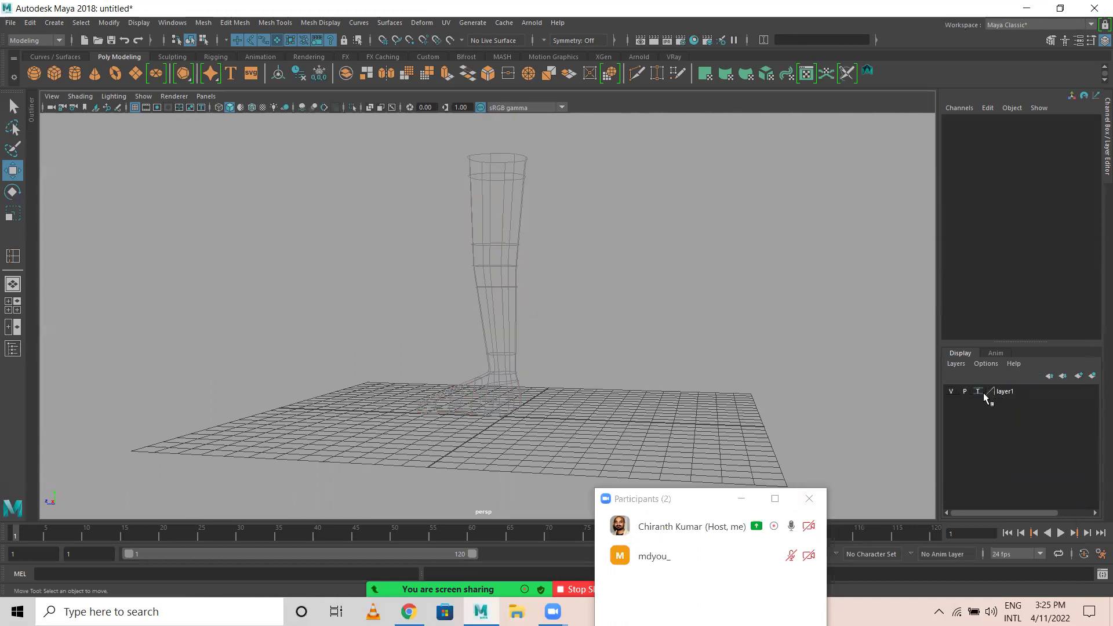
In the side view, change the viewport background to black, hide the grid and frame the leg.
key("space")
key("space")
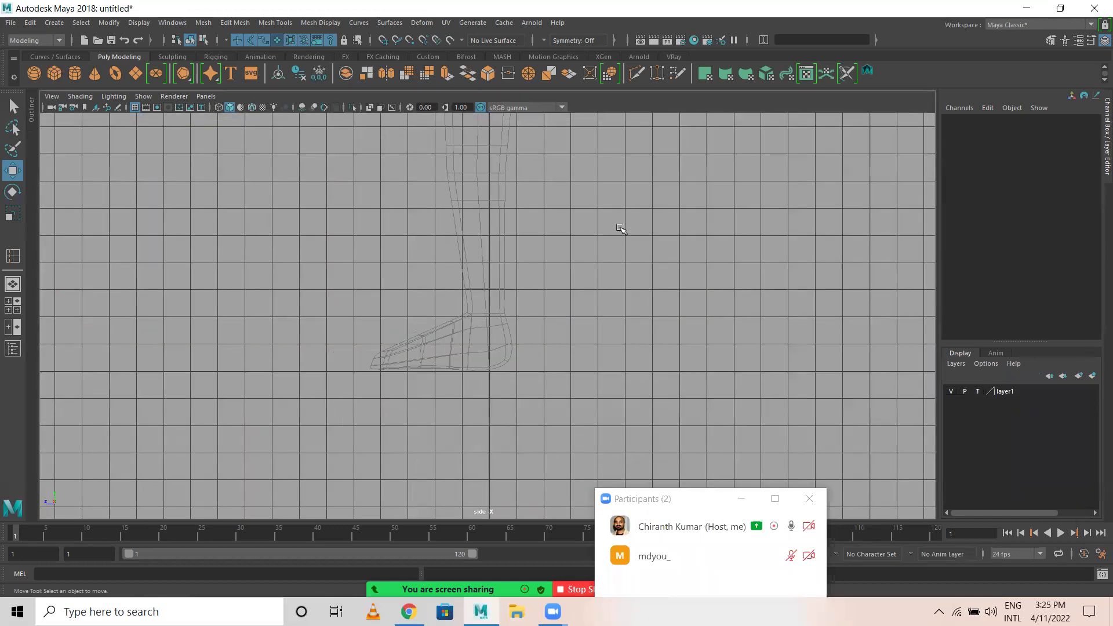
key("alt+b")
key("alt+b")
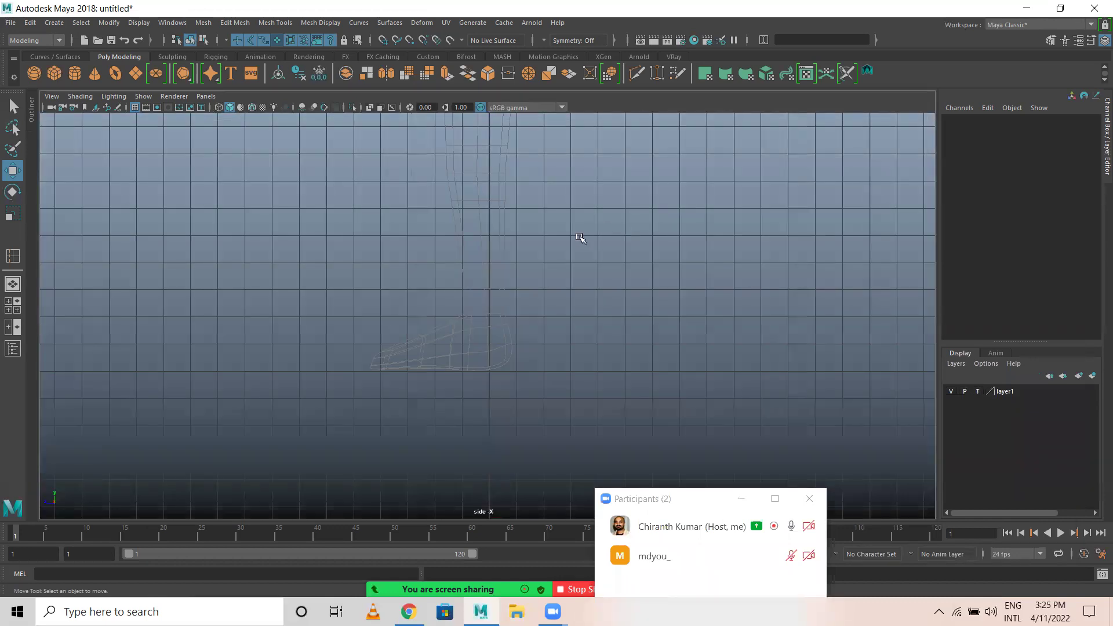
scroll(574, 293, "down", 2)
middle_click_drag(583, 261, 581, 281, "alt")
left_click(134, 107)
scroll(418, 236, "up", 4)
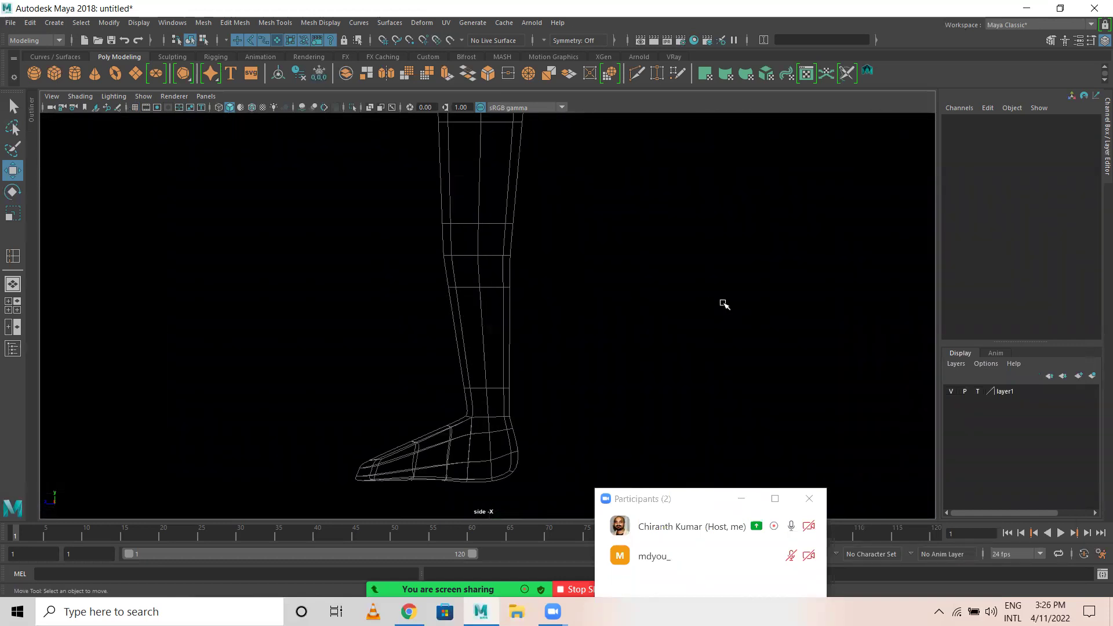
middle_click_drag(484, 313, 485, 389, "alt")
Switch to the Rigging menu set and use Create Joints to place joints at the leg's upper end and the knee.
left_click(37, 40)
left_click(21, 66)
left_click(199, 23)
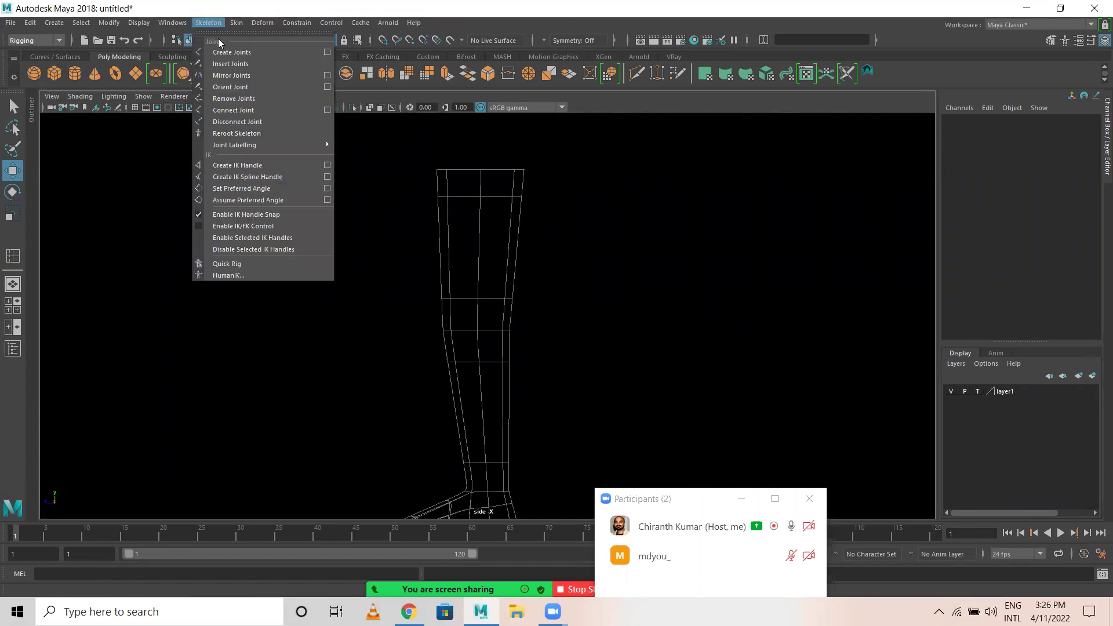
left_click(226, 52)
scroll(591, 239, "down", 2)
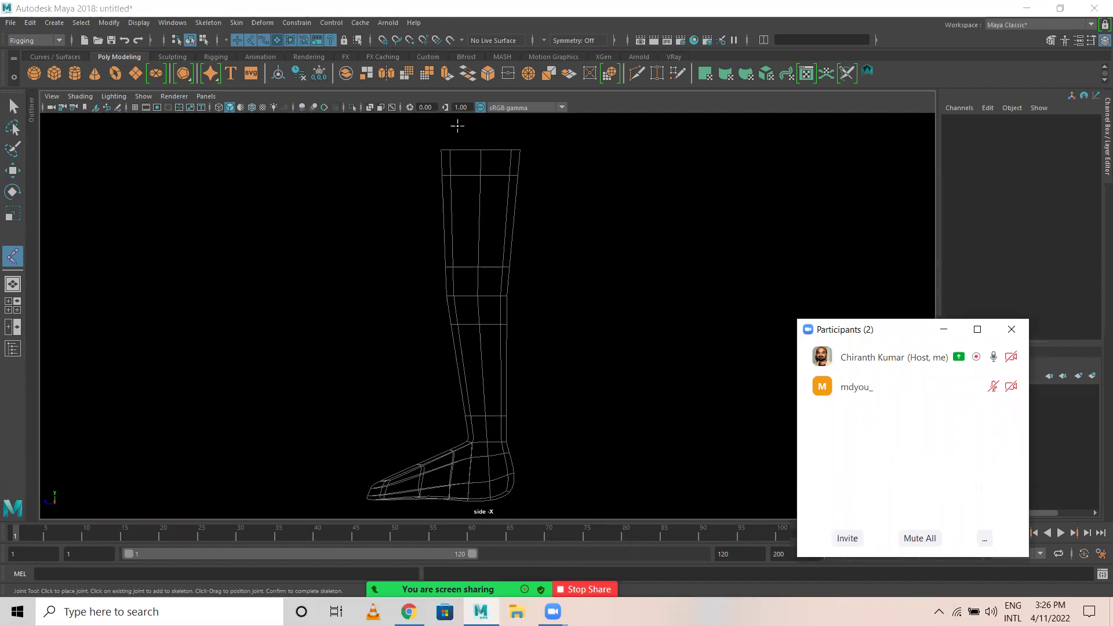
left_click(480, 151)
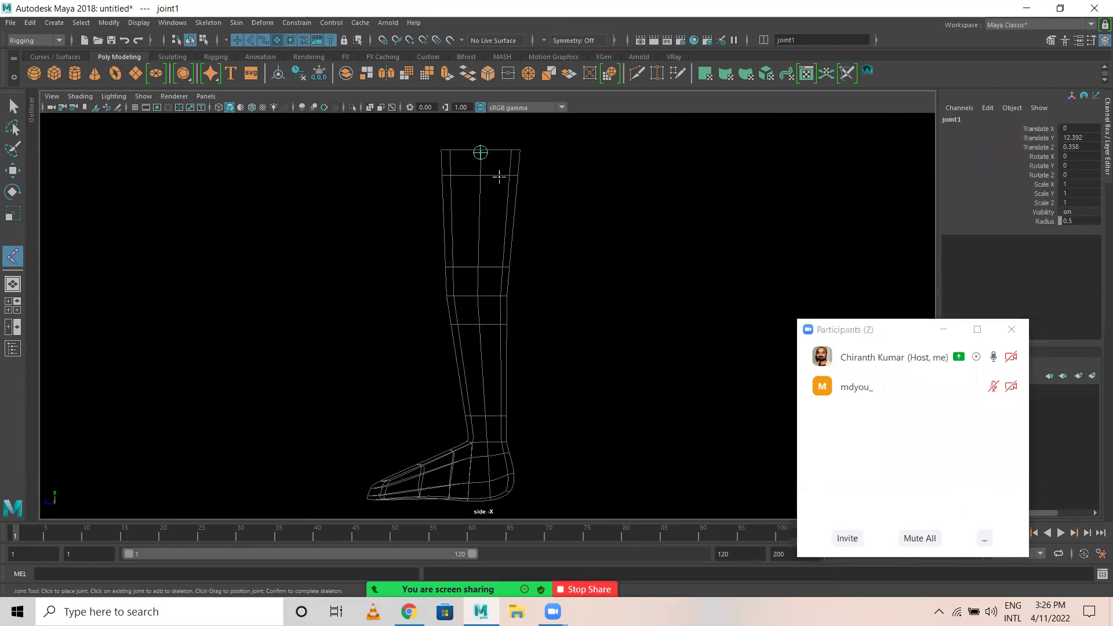
left_click(464, 296)
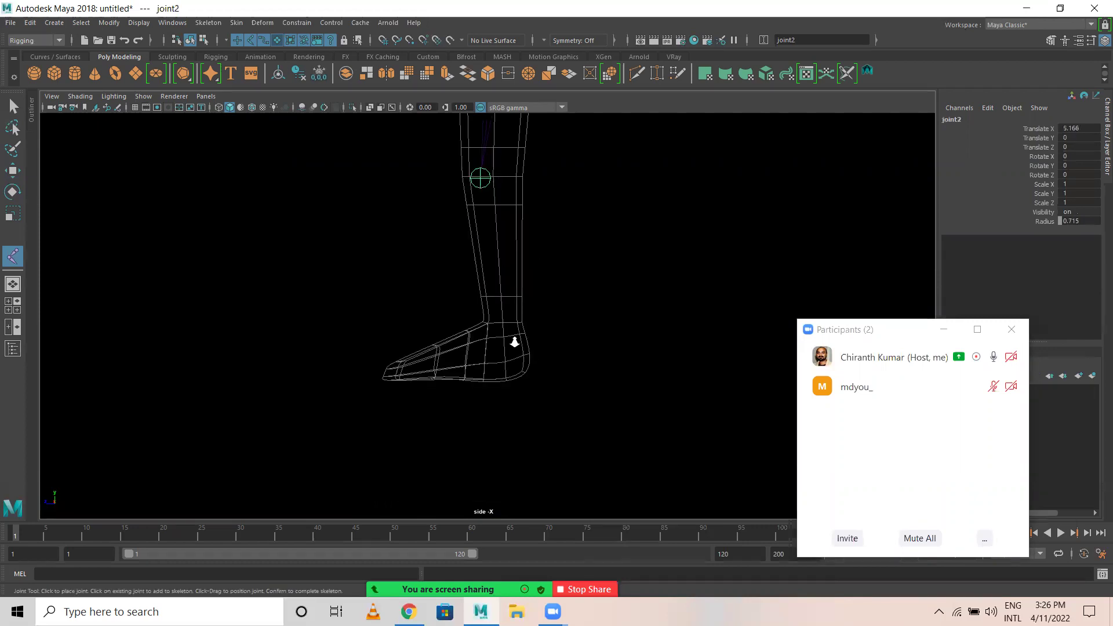
Continue the joint chain with joints at the ankle, the ball of the foot and the toe, and finish it.
scroll(581, 298, "up", 3)
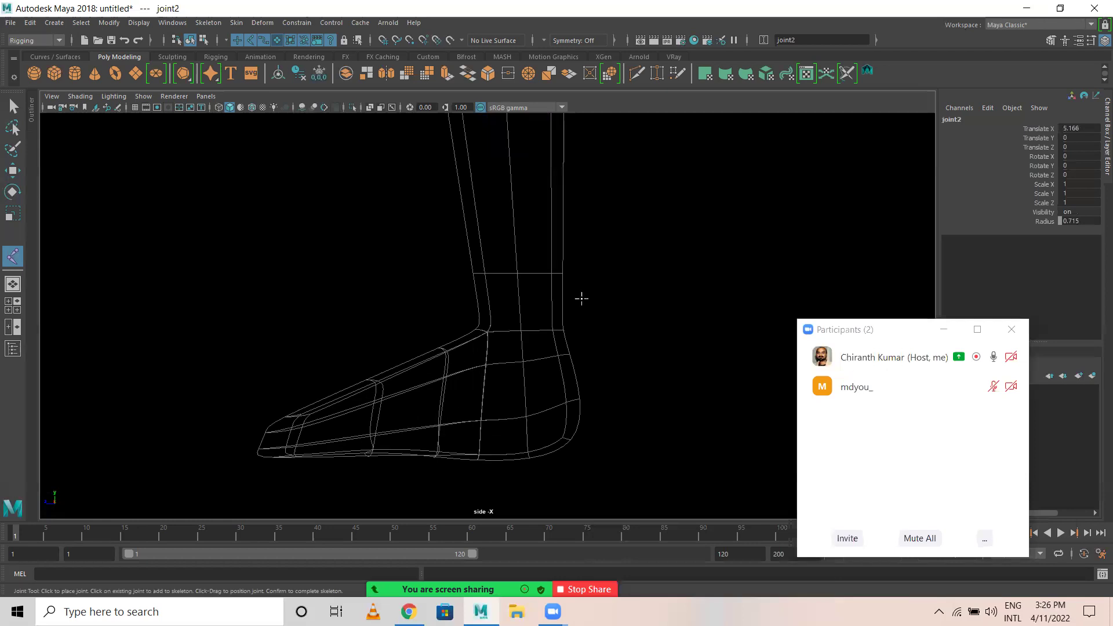
left_click(520, 326)
scroll(476, 354, "up", 1)
middle_click_drag(564, 298, 591, 229, "alt")
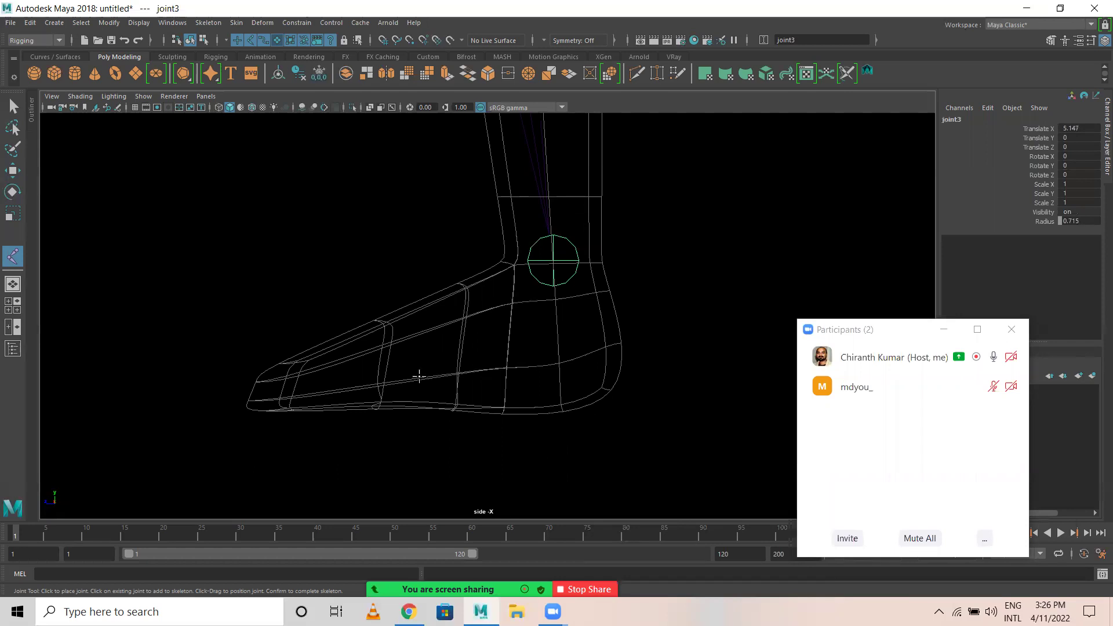
left_click(421, 370)
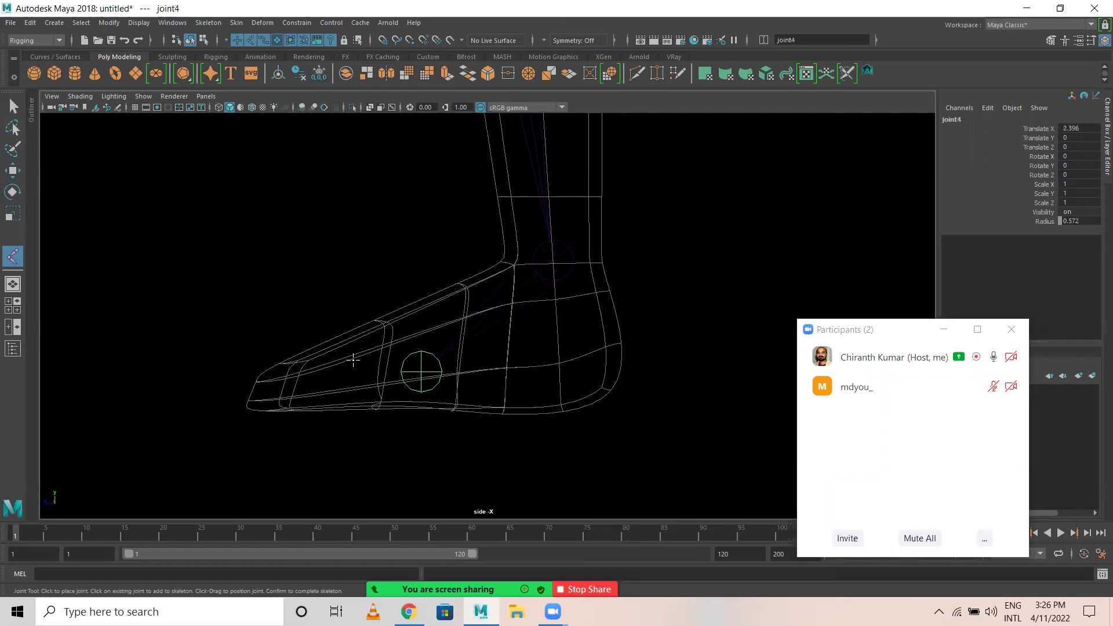
left_click(273, 383)
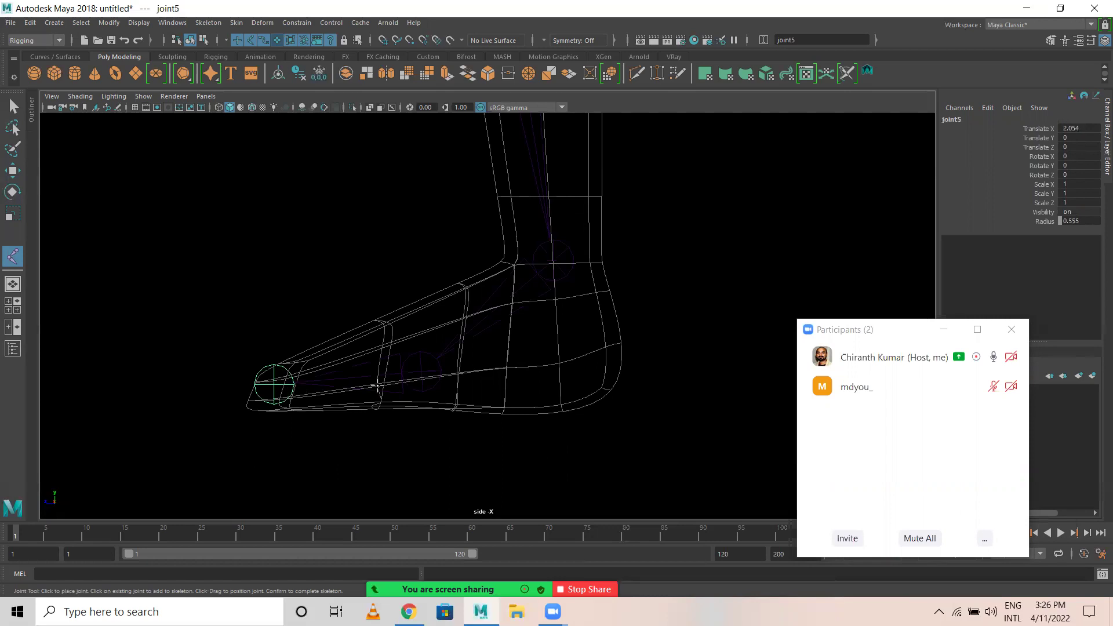
key("w")
Examine the alignment of the joint chain inside the leg in the perspective view.
right_click_drag(509, 310, 505, 215, "alt")
key("f")
key("space")
key("space")
left_click_drag(636, 265, 543, 343, "alt")
left_click_drag(526, 381, 633, 390, "alt")
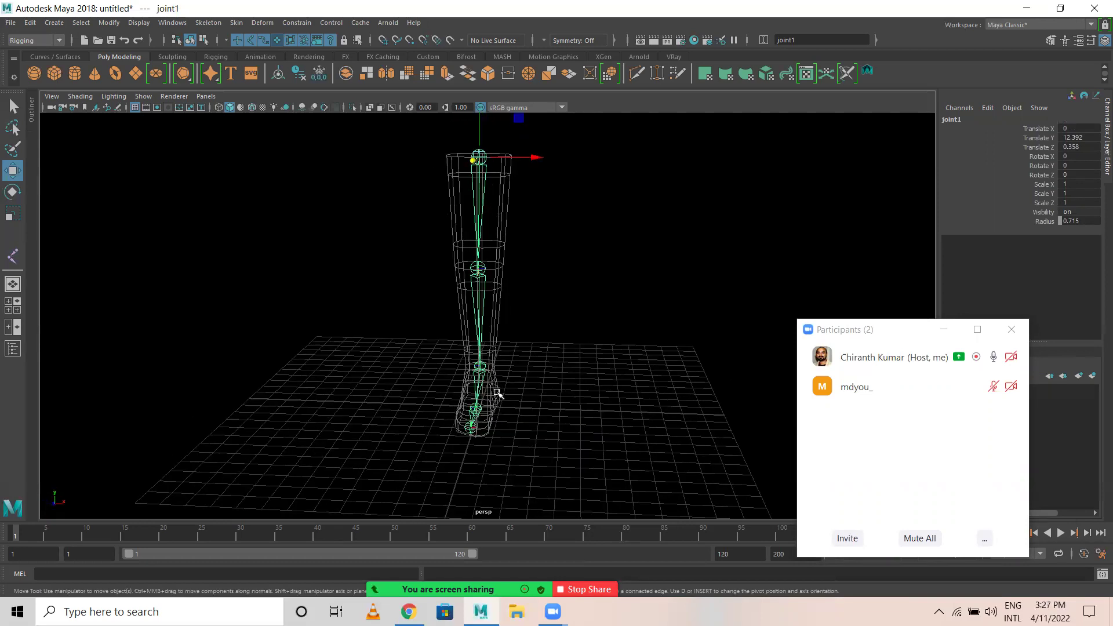
In the side view, rename the root joint at the leg's upper end as Thigh.
key("space")
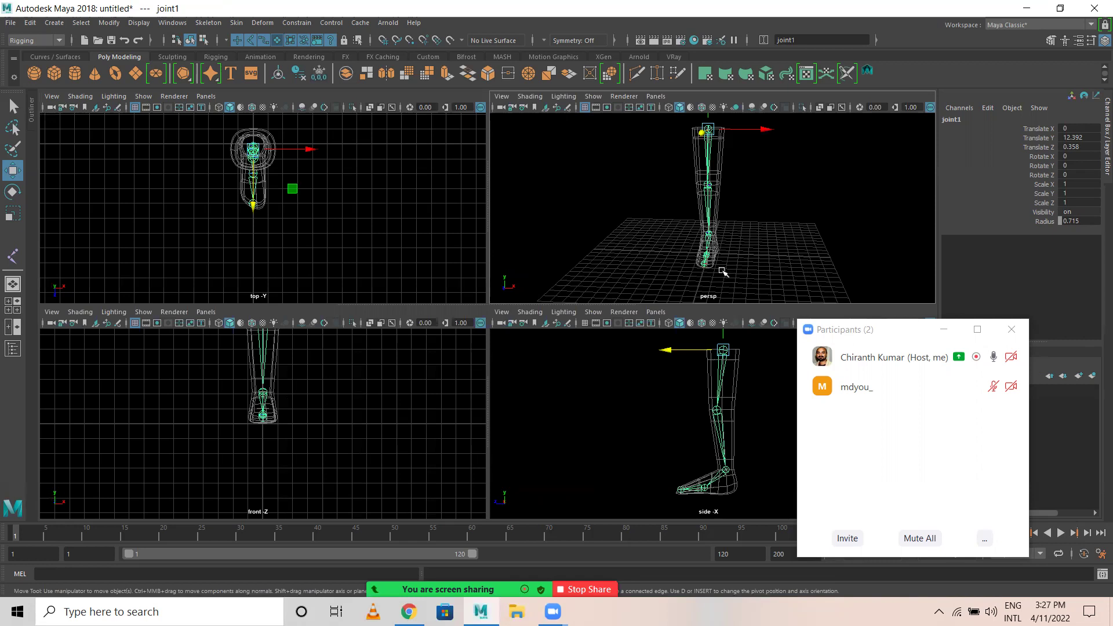
key("space")
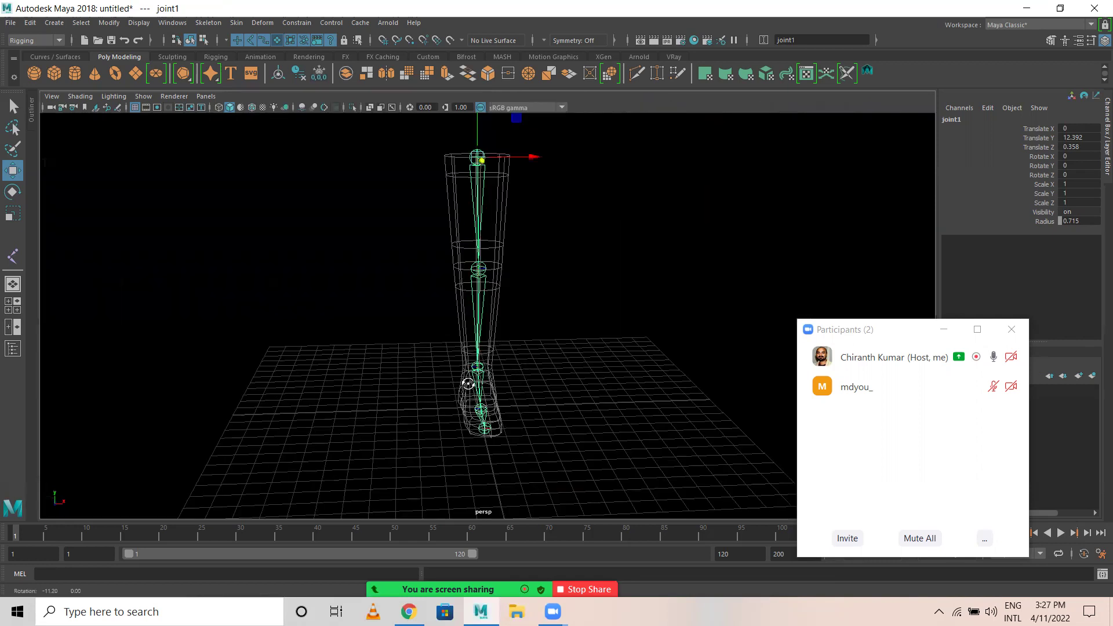
left_click_drag(467, 382, 494, 381, "alt")
left_click_drag(470, 267, 468, 269, "alt")
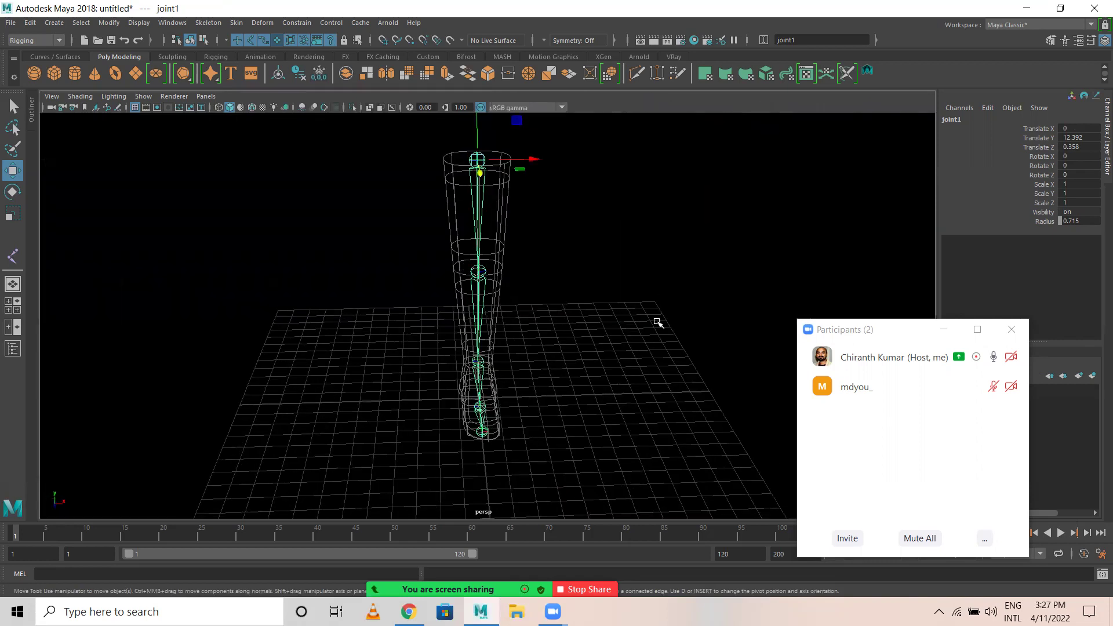
key("space")
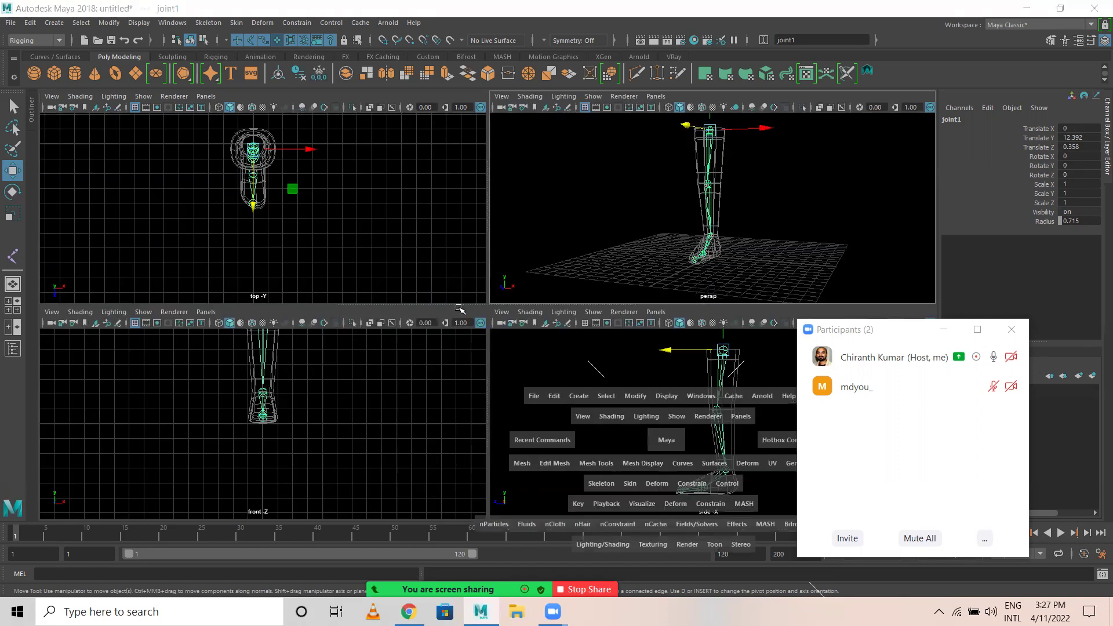
key("space")
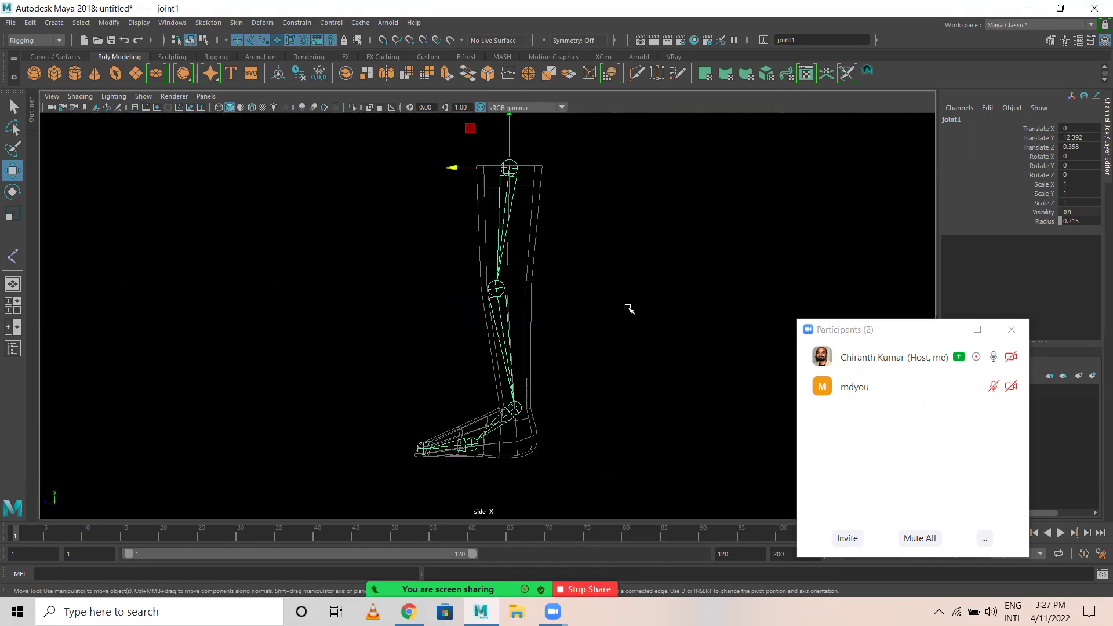
double_click(968, 118)
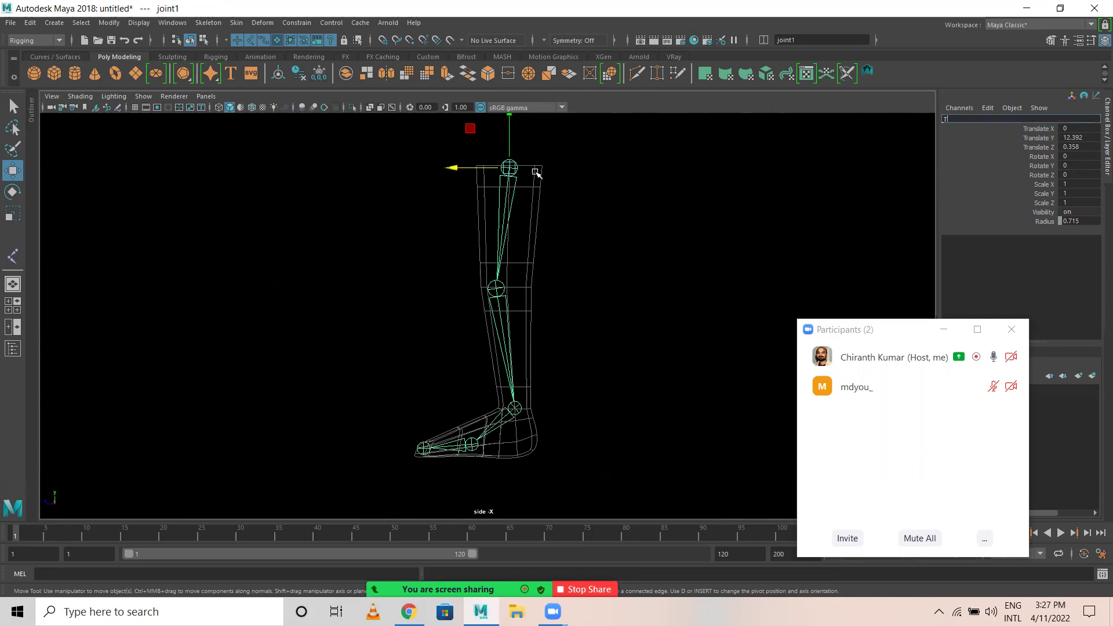
type("Thigh")
key("Return")
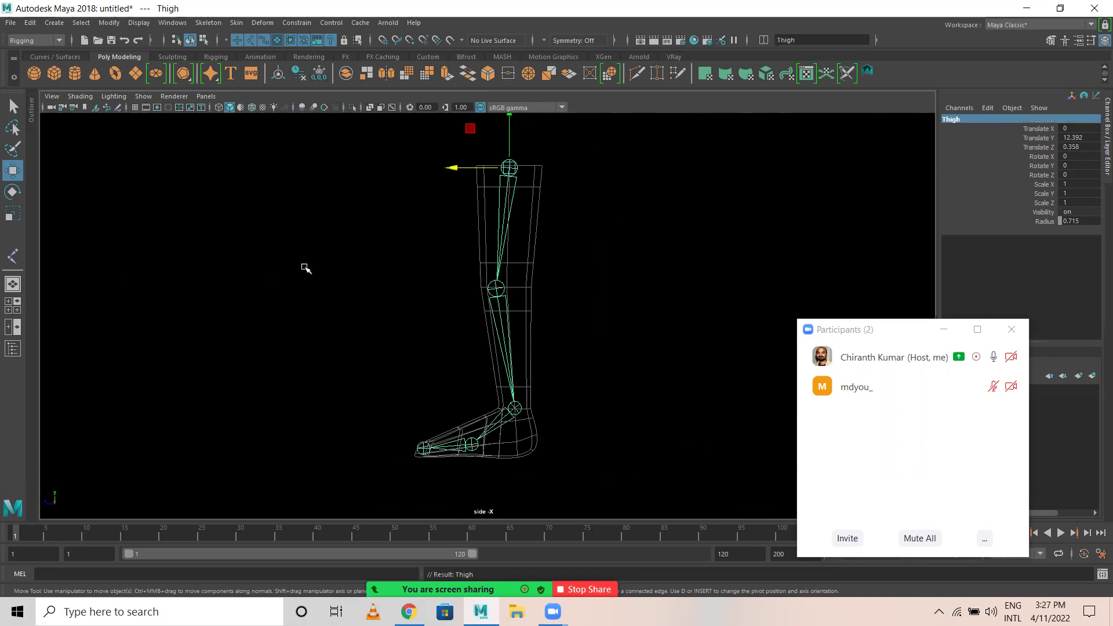
Rename the knee joint as Knee and the ankle joint as Ankle.
left_click(496, 289)
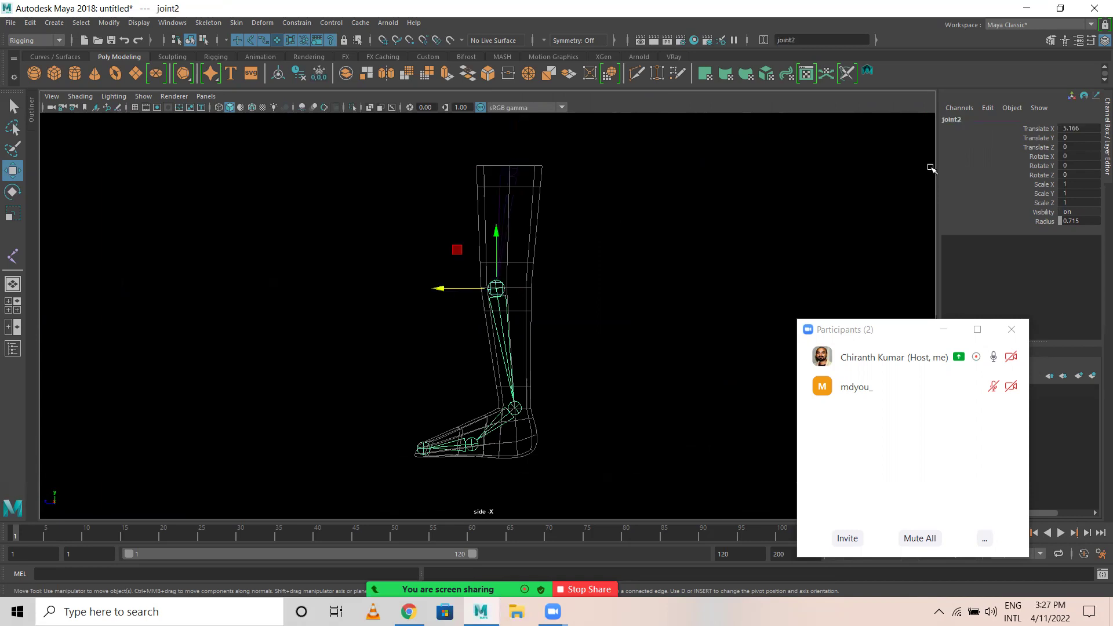
double_click(969, 117)
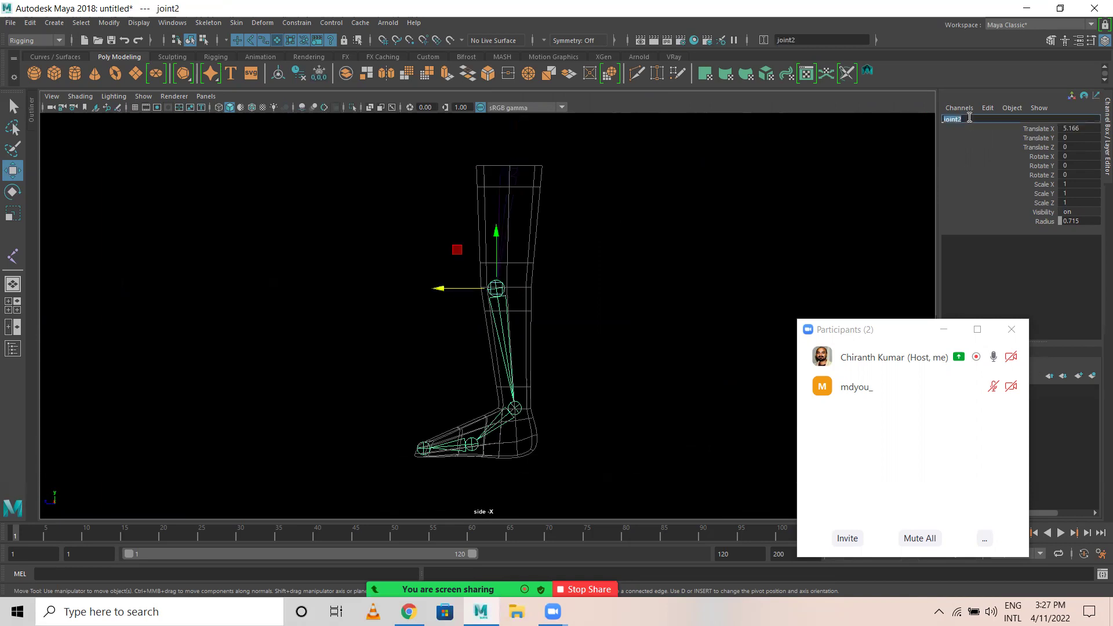
key("Return")
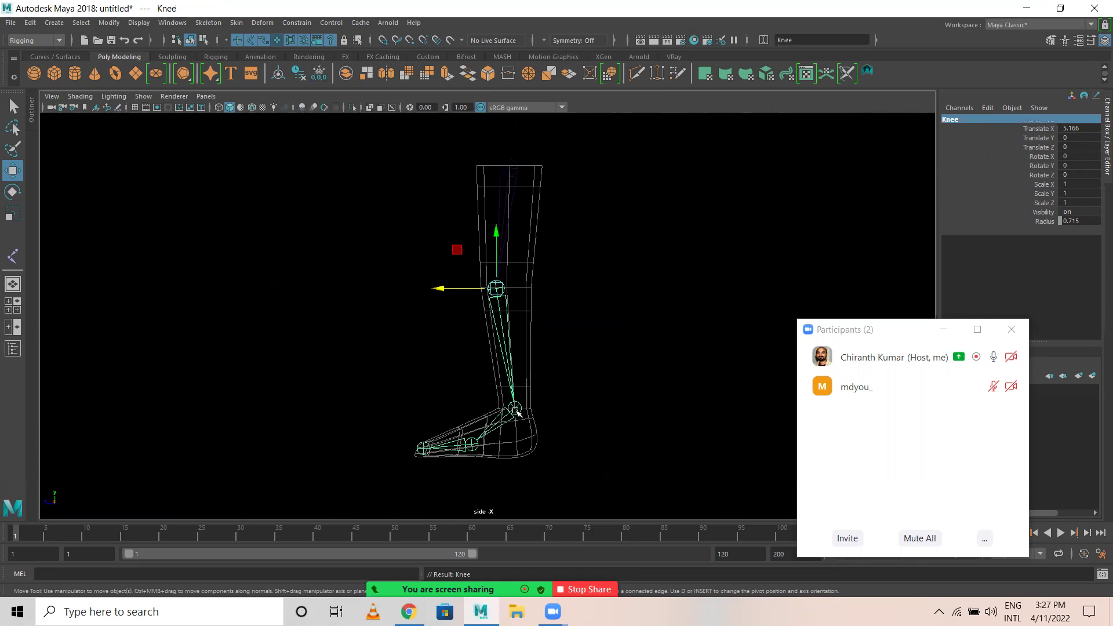
key("Down")
double_click(972, 119)
key("Return")
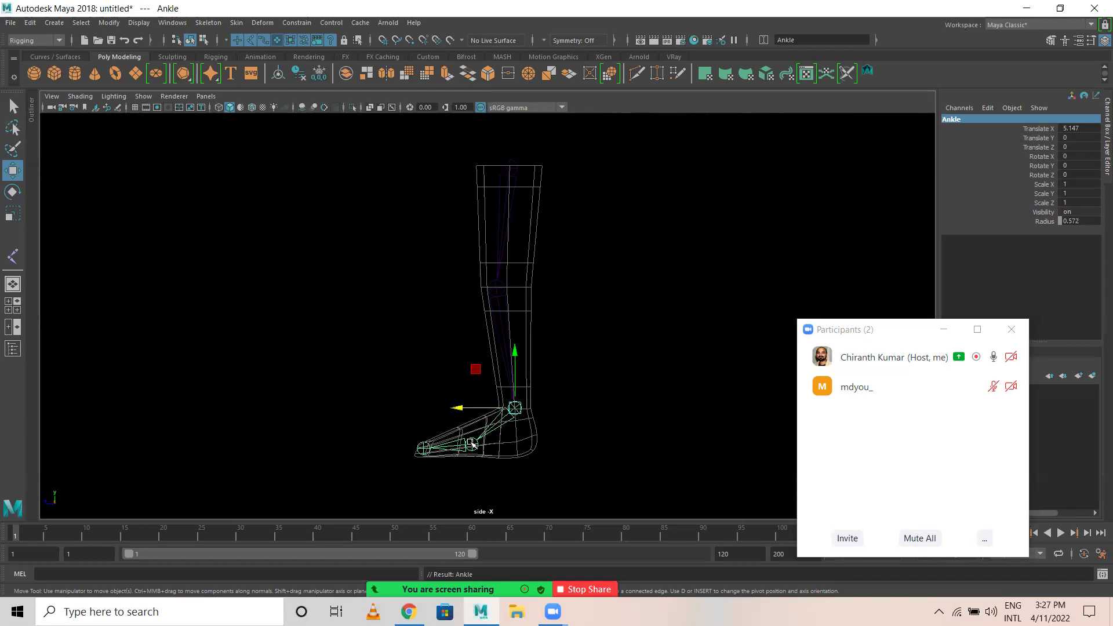
Rename the joint at the ball of the foot as Ball and the joint at the tip as Toe.
left_click(472, 444)
double_click(969, 118)
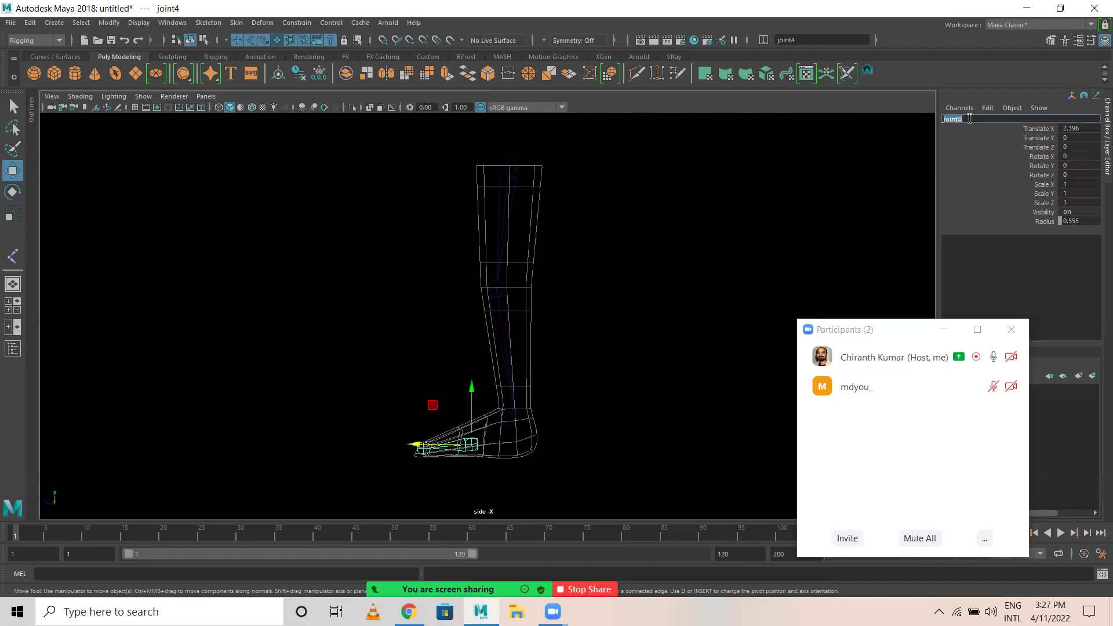
type("Ball")
key("Return")
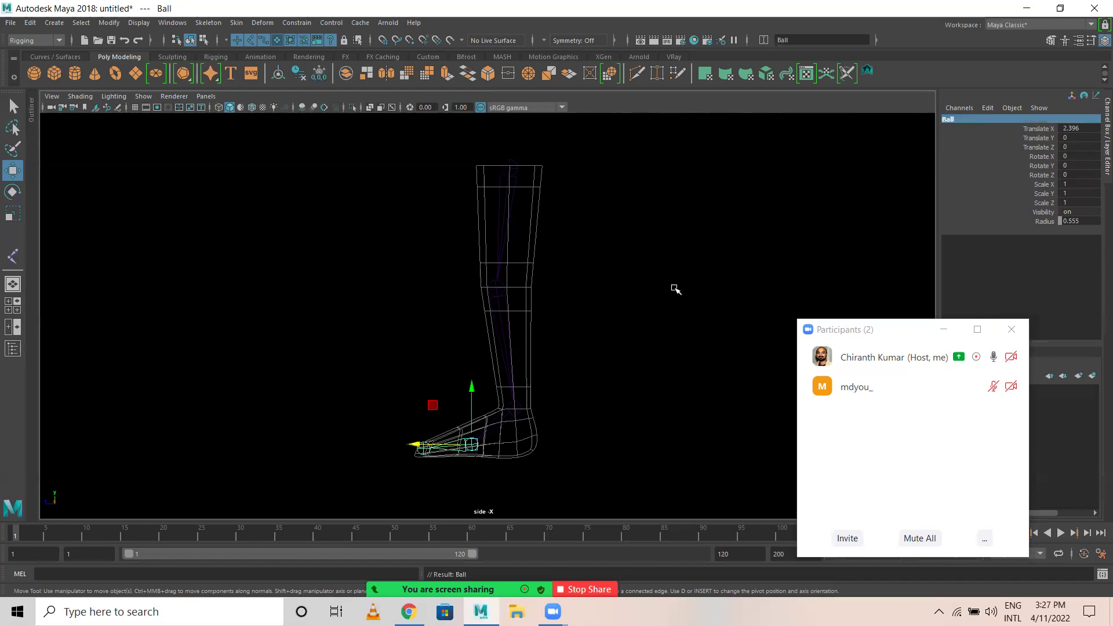
left_click(420, 448)
left_click(420, 449)
double_click(968, 118)
type("To")
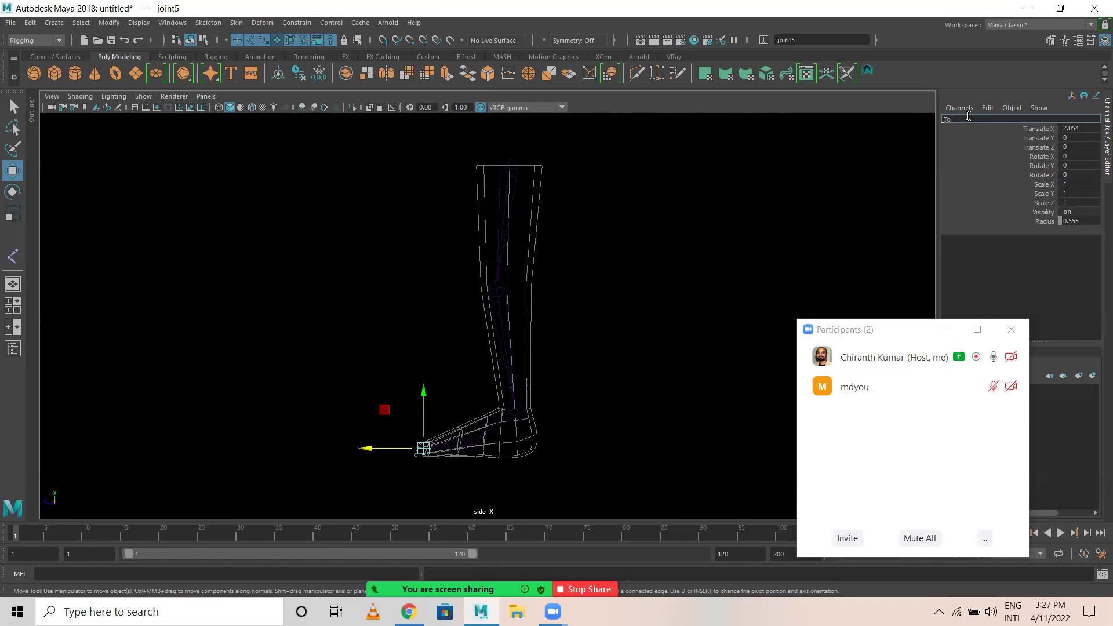
type("e")
key("Return")
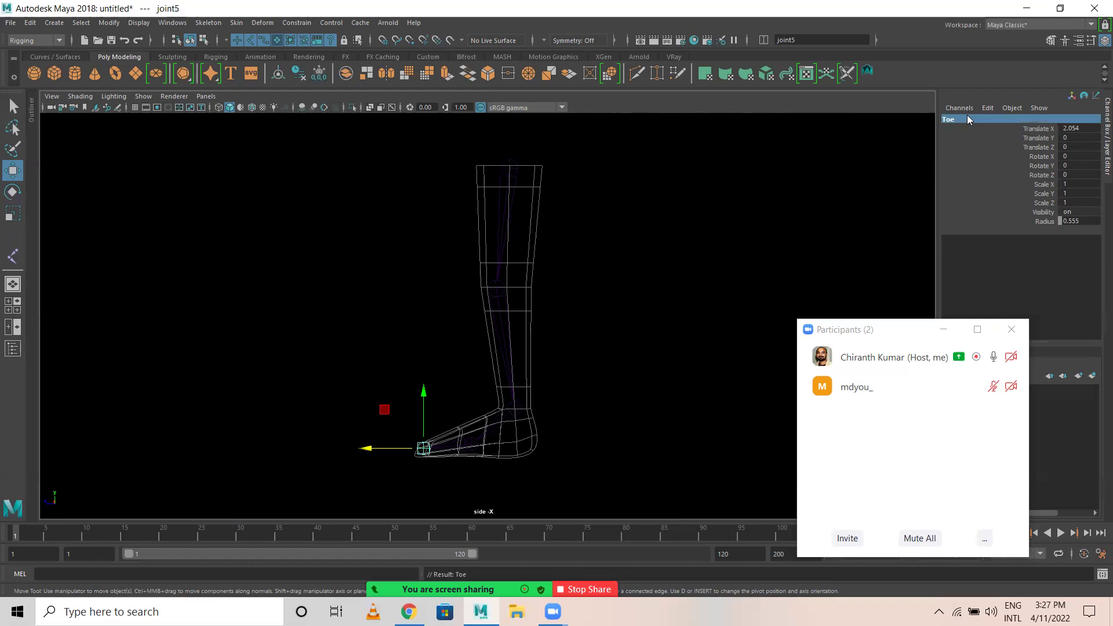
Use Create Joints to build a separate reverse foot chain from the heel to the toe, the ball and the ankle, and finish it.
left_click(646, 275)
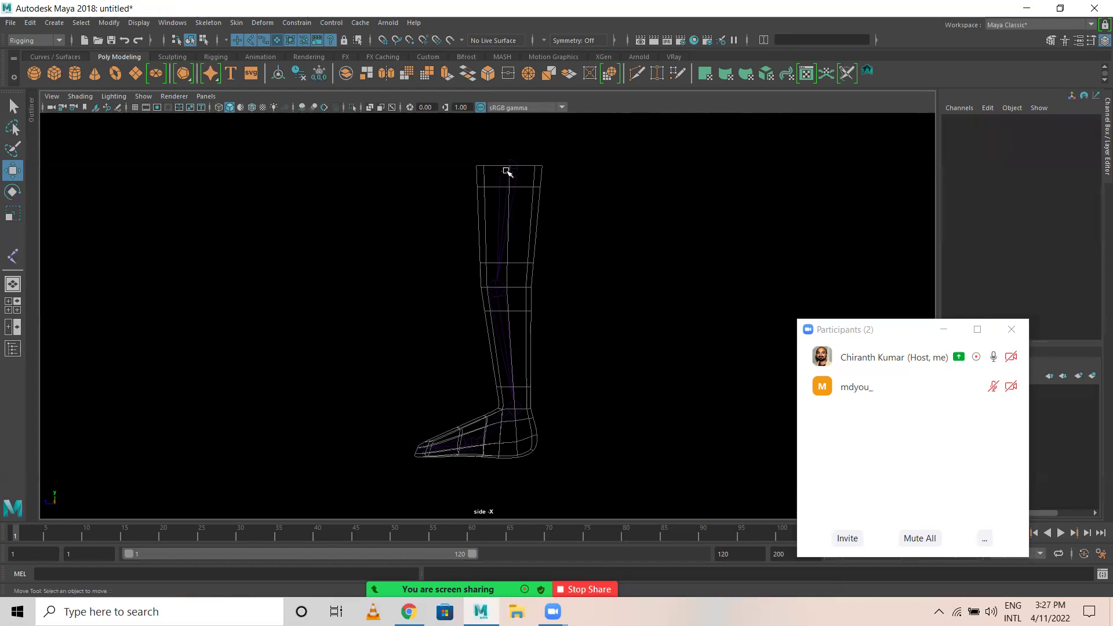
left_click(508, 170)
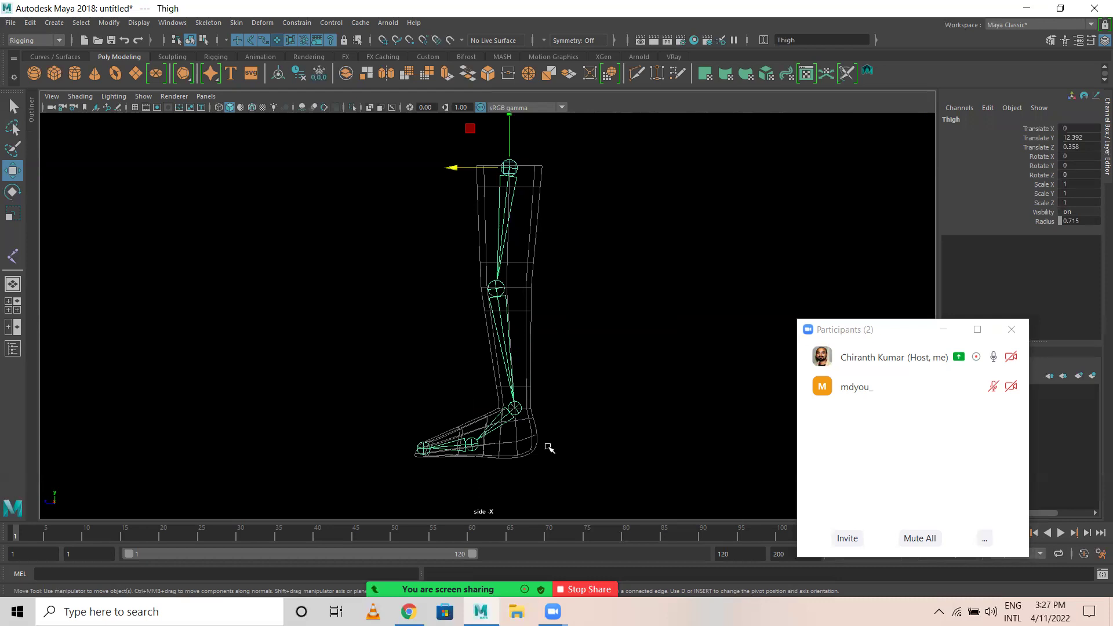
right_click_drag(547, 445, 646, 442, "alt")
middle_click_drag(647, 441, 633, 271, "alt")
right_click_drag(634, 271, 768, 394, "alt")
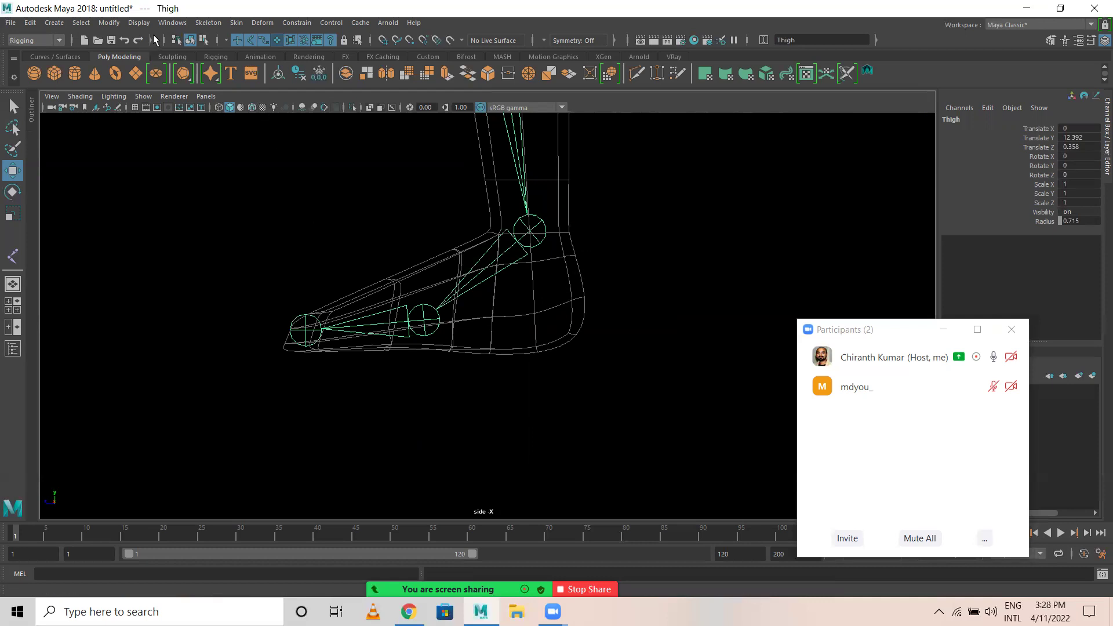
left_click(215, 32)
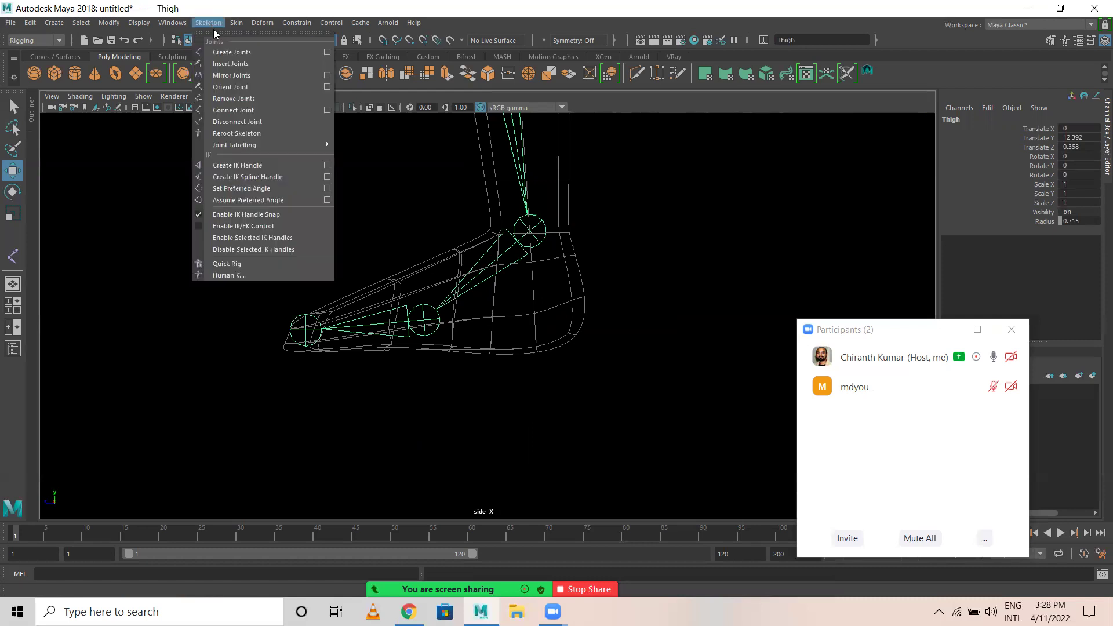
left_click(229, 54)
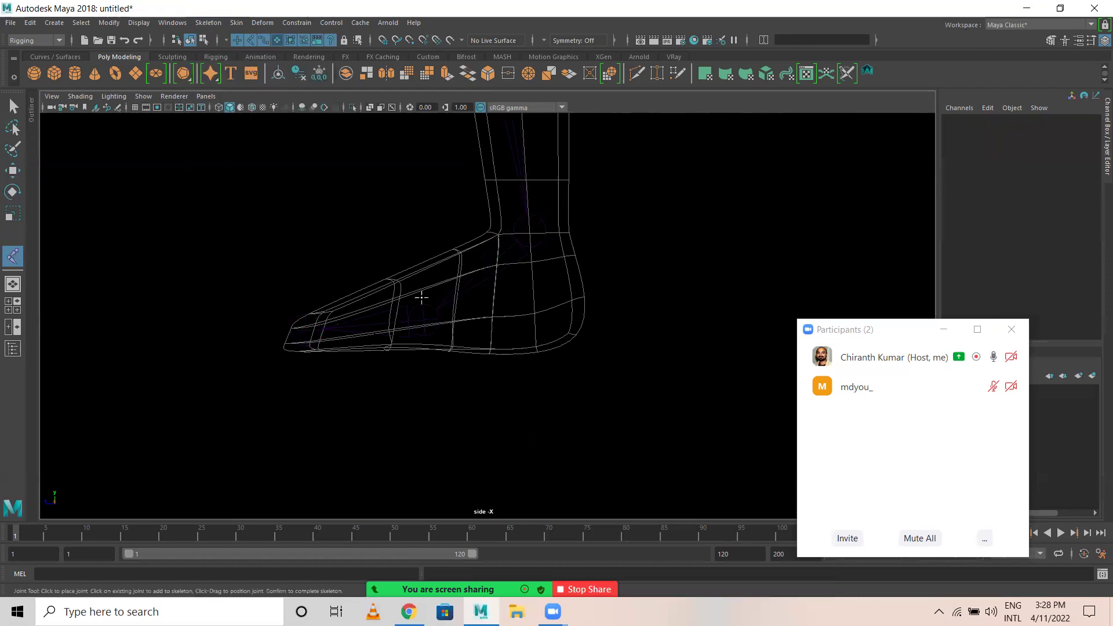
left_click(554, 311)
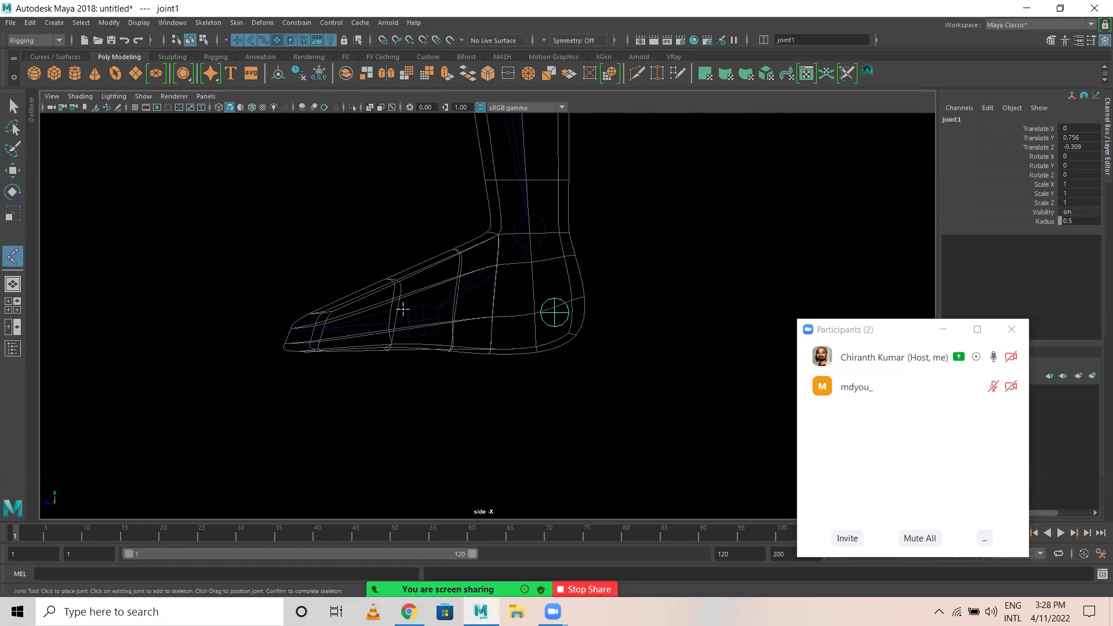
left_click(305, 328)
left_click(425, 318)
left_click(529, 229)
key("Return")
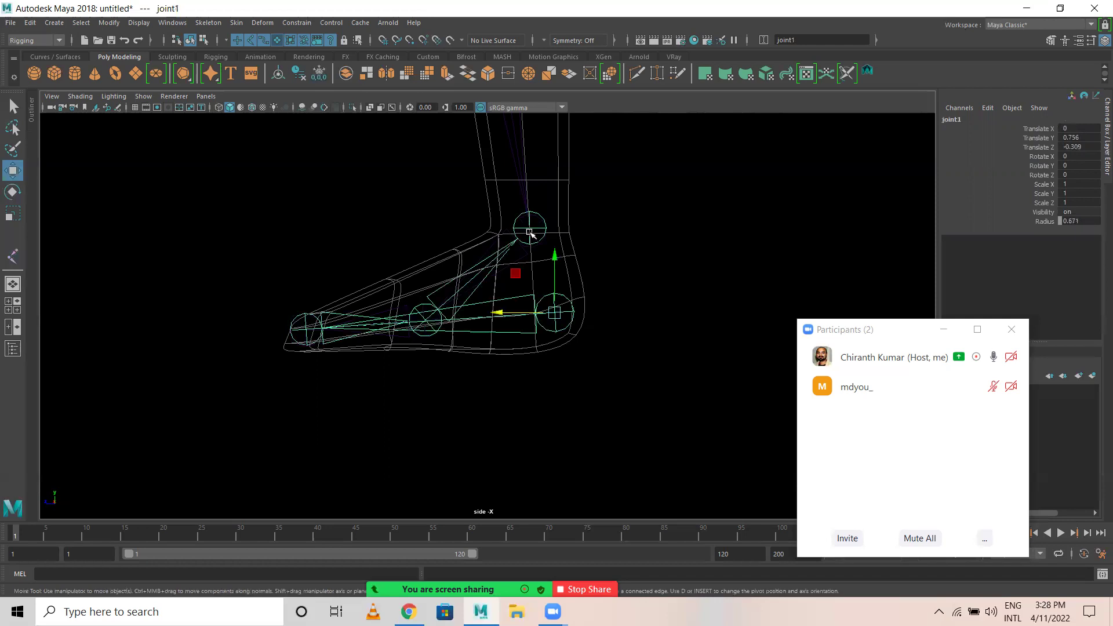
Examine the reverse foot chain from several angles in the perspective view.
key("space")
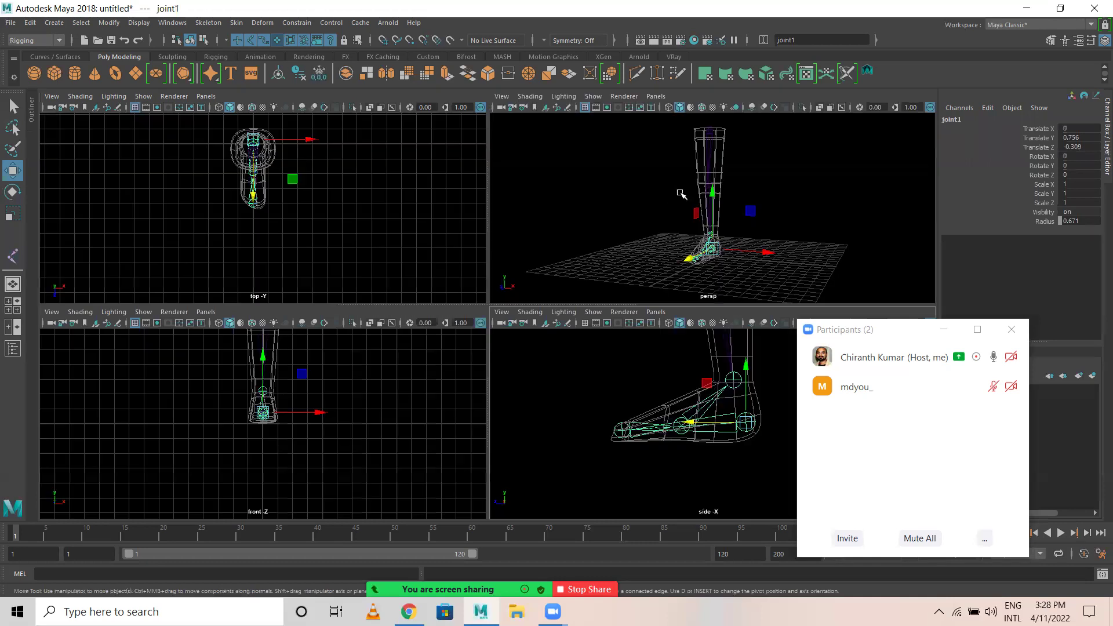
key("space")
scroll(444, 388, "up", 5)
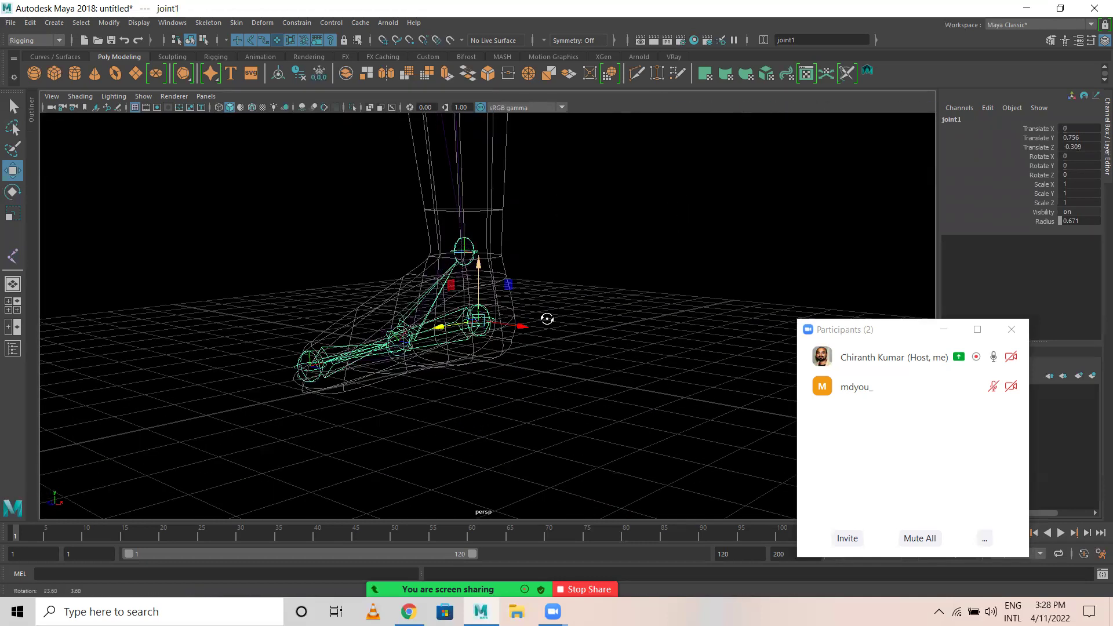
key("alt+b")
left_click_drag(560, 323, 504, 358, "alt")
key("alt+b")
key("alt+b")
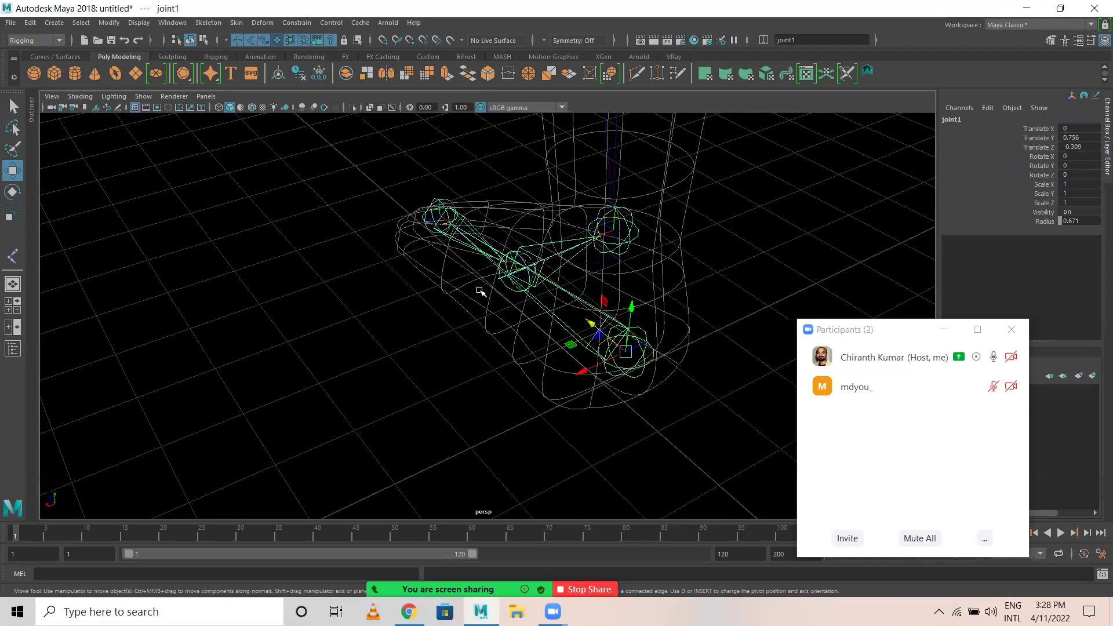
right_click_drag(572, 272, 316, 323, "alt")
left_click_drag(316, 323, 497, 306, "alt")
right_click_drag(497, 306, 666, 365, "alt")
left_click_drag(580, 355, 606, 315, "alt")
left_click_drag(561, 370, 473, 294, "alt")
left_click(461, 281)
middle_click_drag(703, 322, 626, 286)
key("ctrl+z")
left_click_drag(478, 296, 412, 258, "alt")
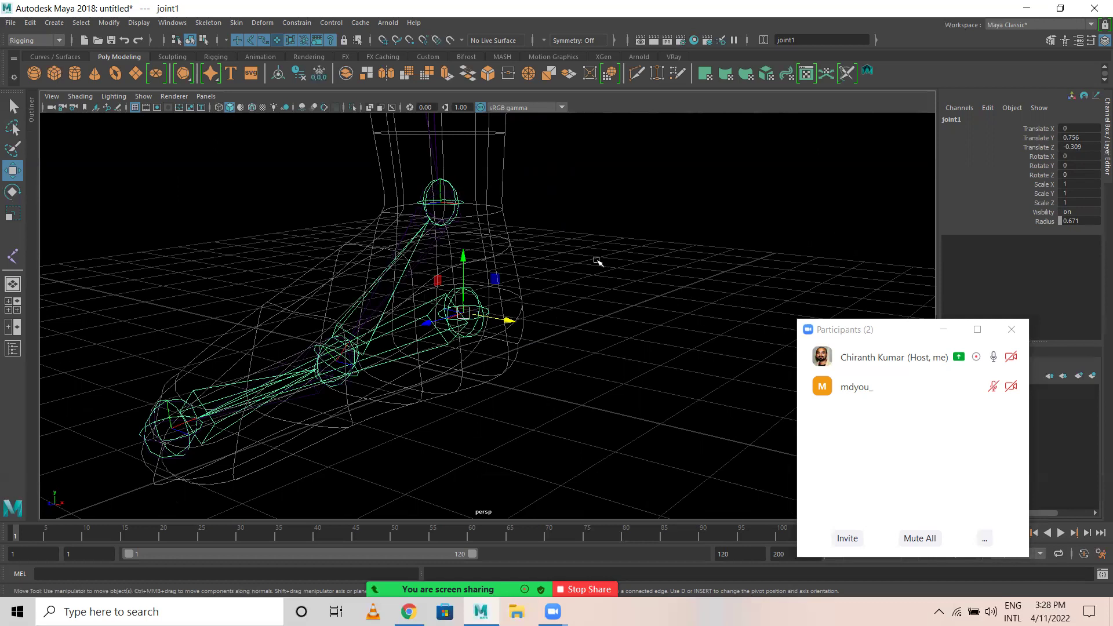
Rename the reverse chain's heel joint as Rev_Heel and its toe joint as Rev_Toe.
double_click(969, 120)
type("Rev")
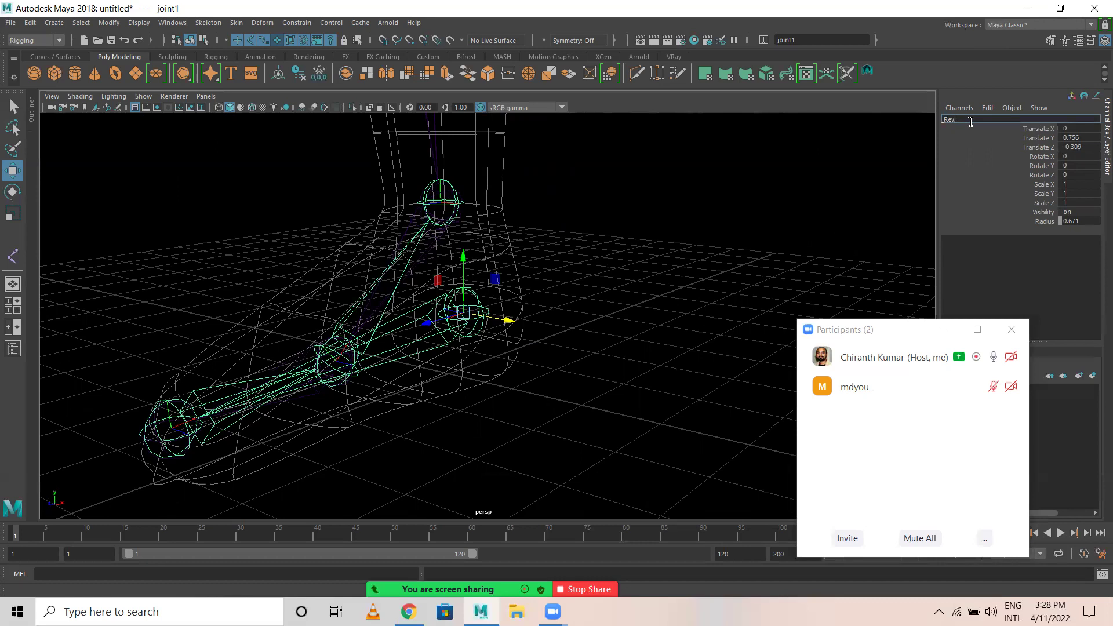
key("Return")
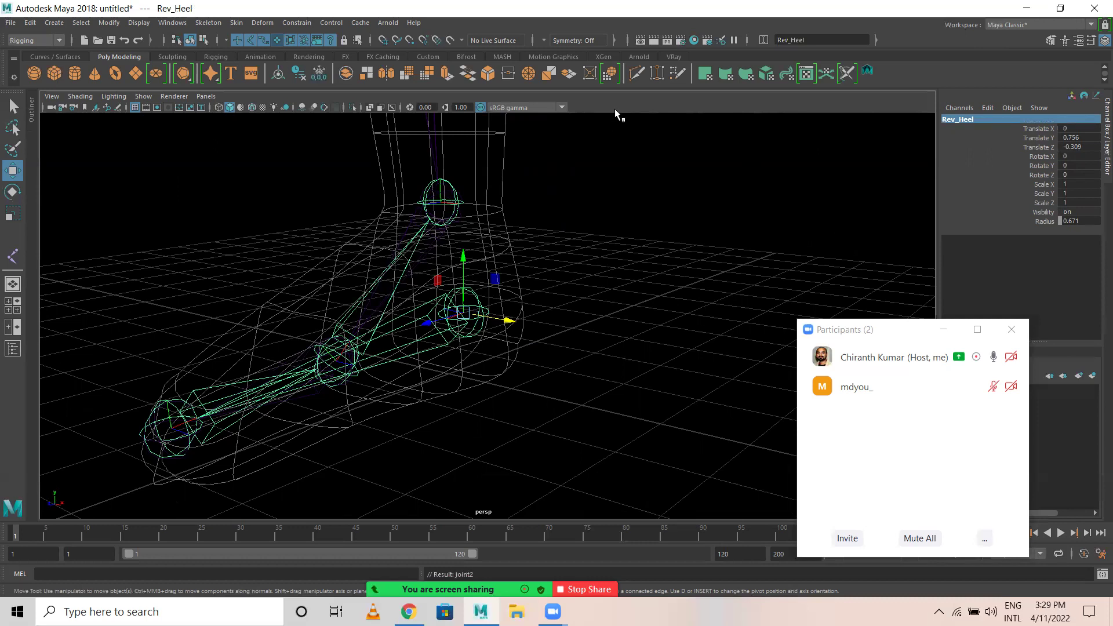
key("Down")
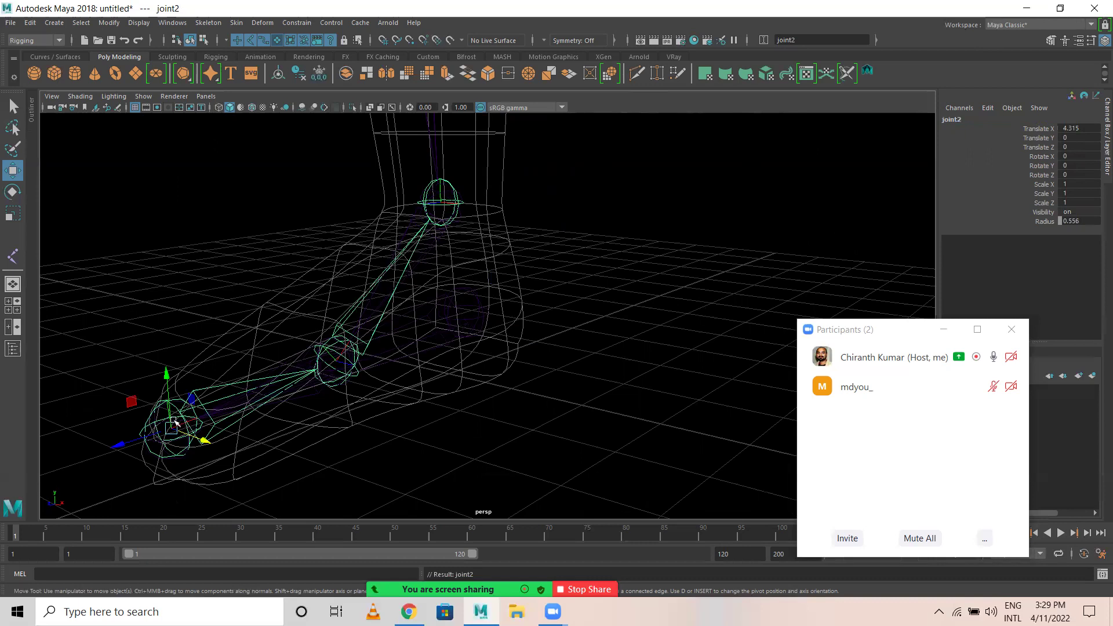
double_click(986, 119)
type("Rev T")
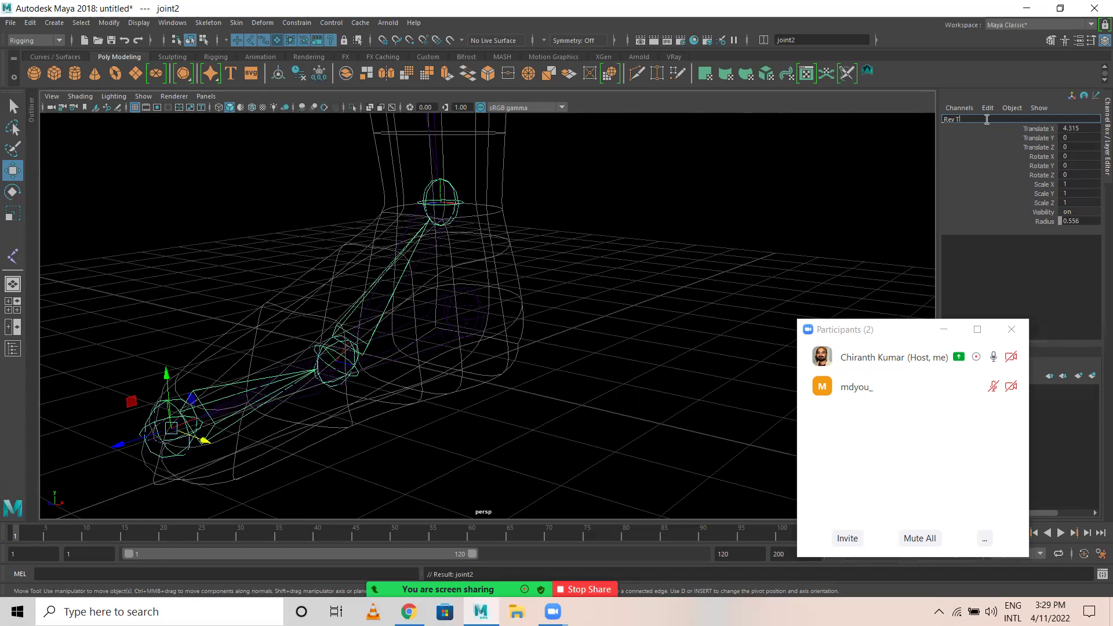
type("ev_Toe")
key("Return")
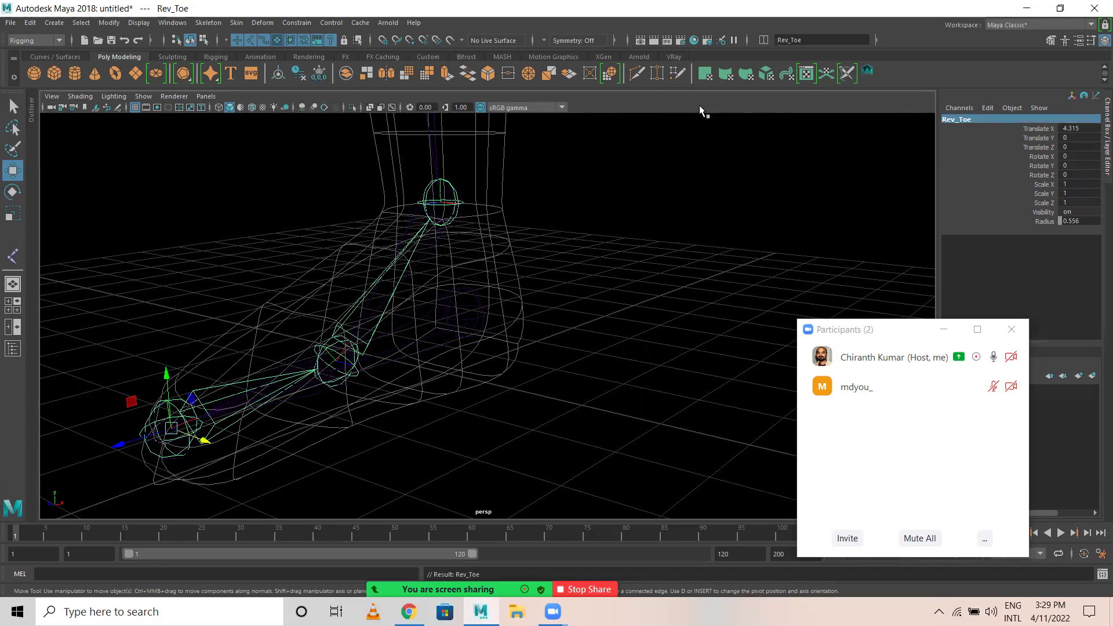
Rename the reverse chain's ball joint as Rev_Ball and its ankle joint as Rev_Ankle.
key("Down")
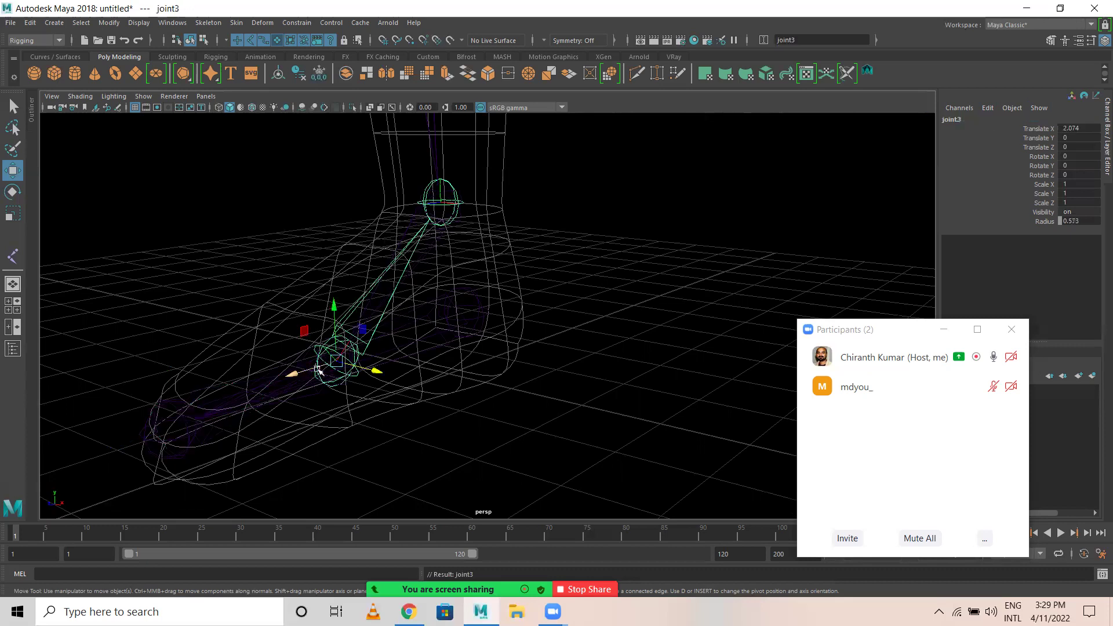
double_click(966, 122)
type("R")
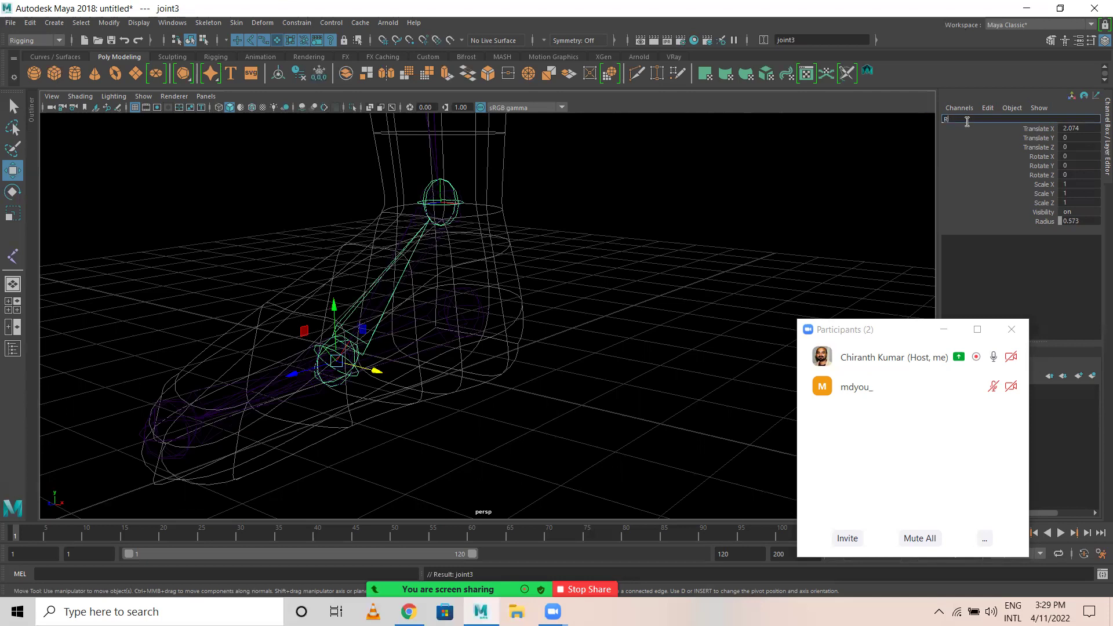
type("ev Ball")
key("Return")
key("Down")
double_click(981, 118)
type("R")
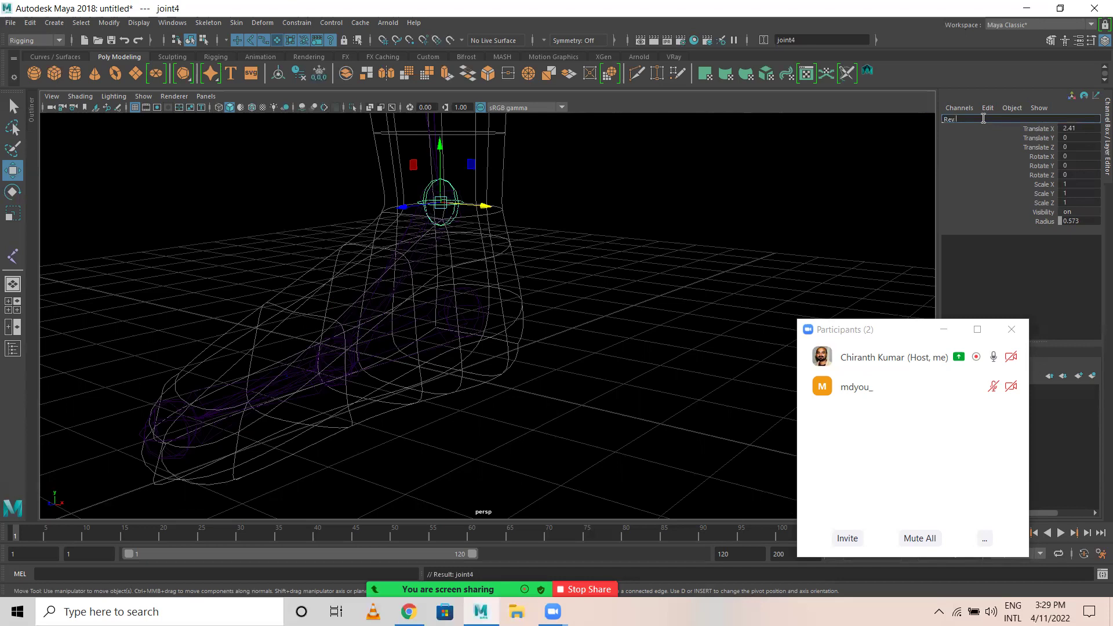
key("Return")
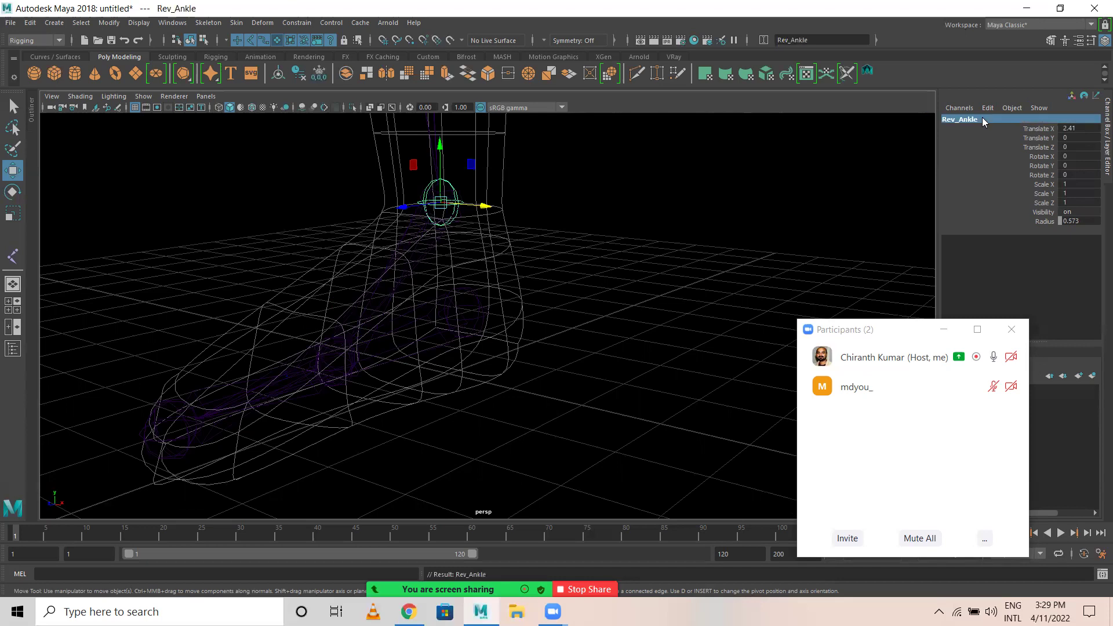
Select the whole reverse foot chain from Rev_Heel and change the viewport background to light grey.
left_click(732, 226)
left_click(478, 312)
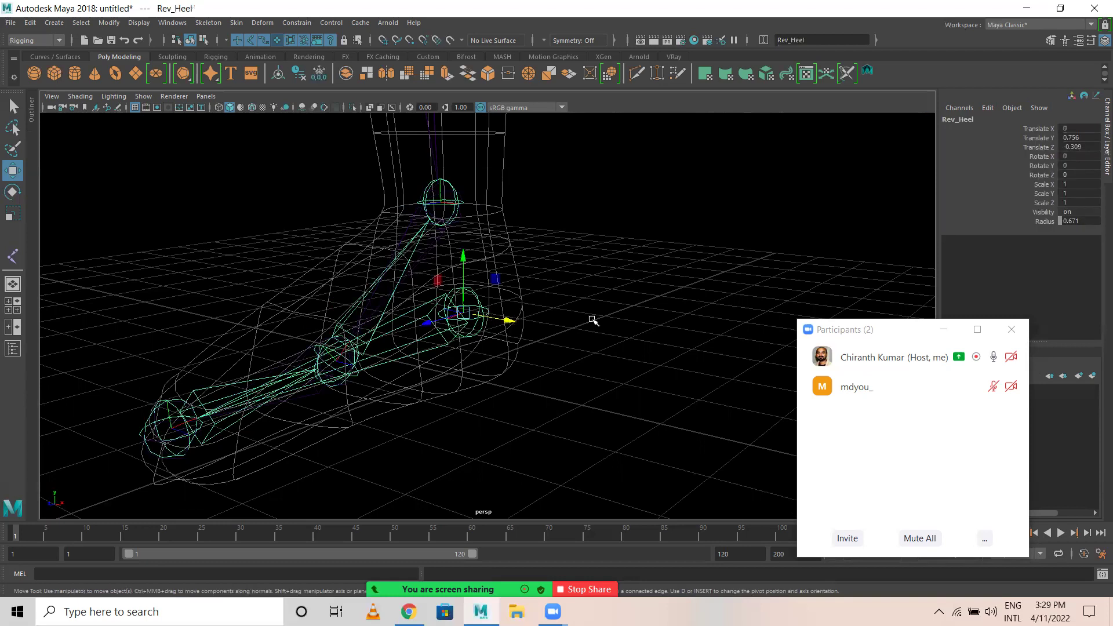
left_click_drag(733, 276, 638, 275, "alt")
right_click_drag(638, 275, 310, 282, "alt")
left_click_drag(311, 282, 548, 313, "alt")
key("alt+b")
key("alt+b")
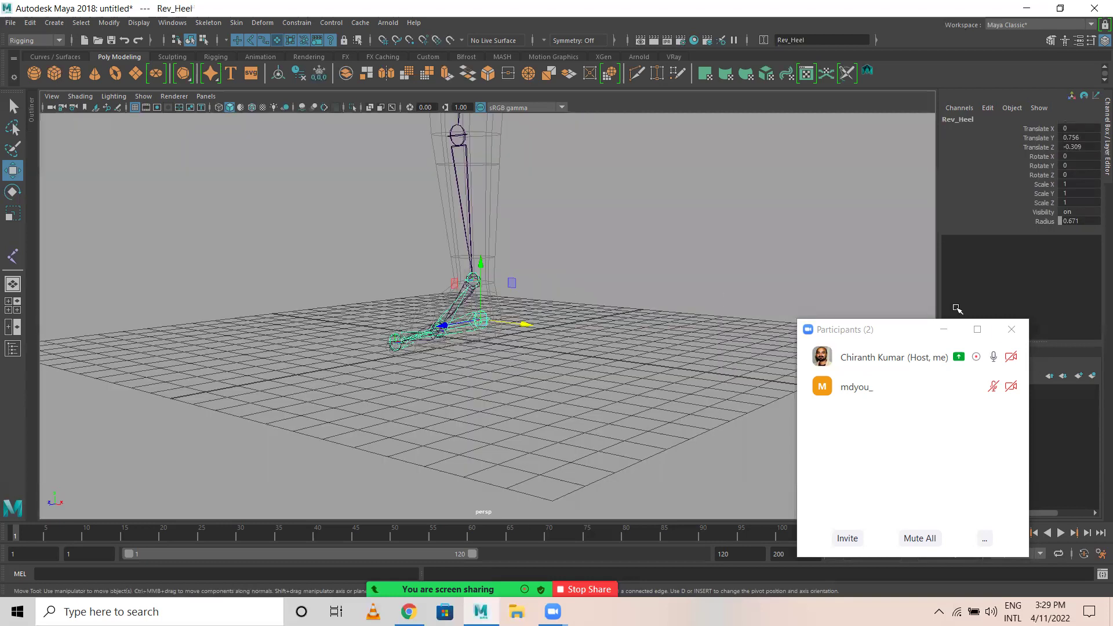
Toggle layer1 out of template display and back, and examine the foot joints inside the leg mesh from several angles.
left_click_drag(881, 338, 752, 273)
left_click(979, 392)
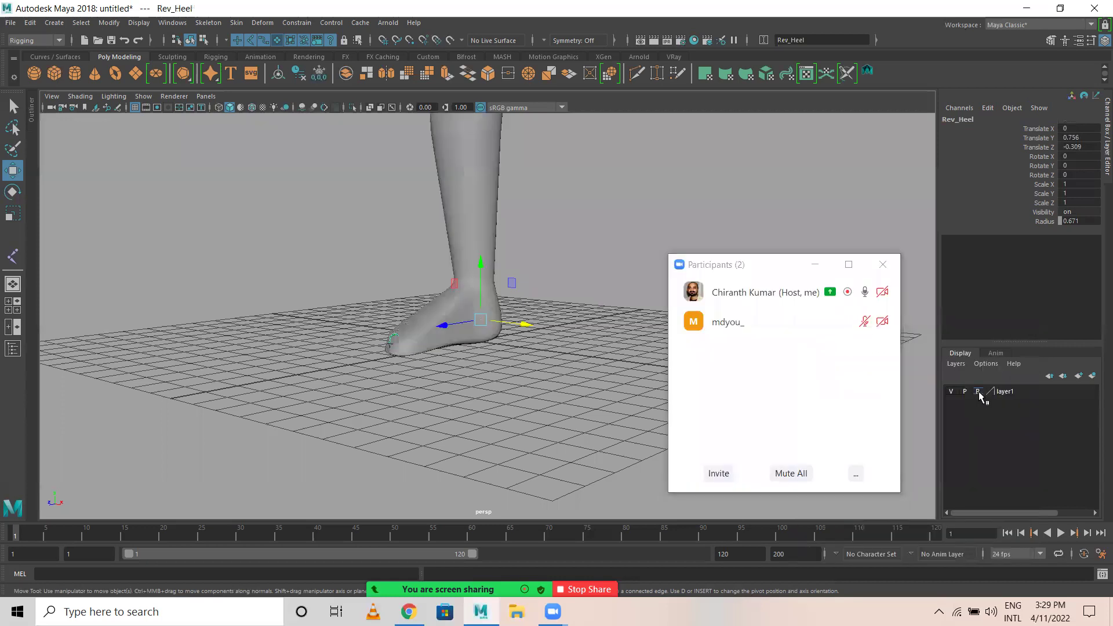
left_click(979, 392)
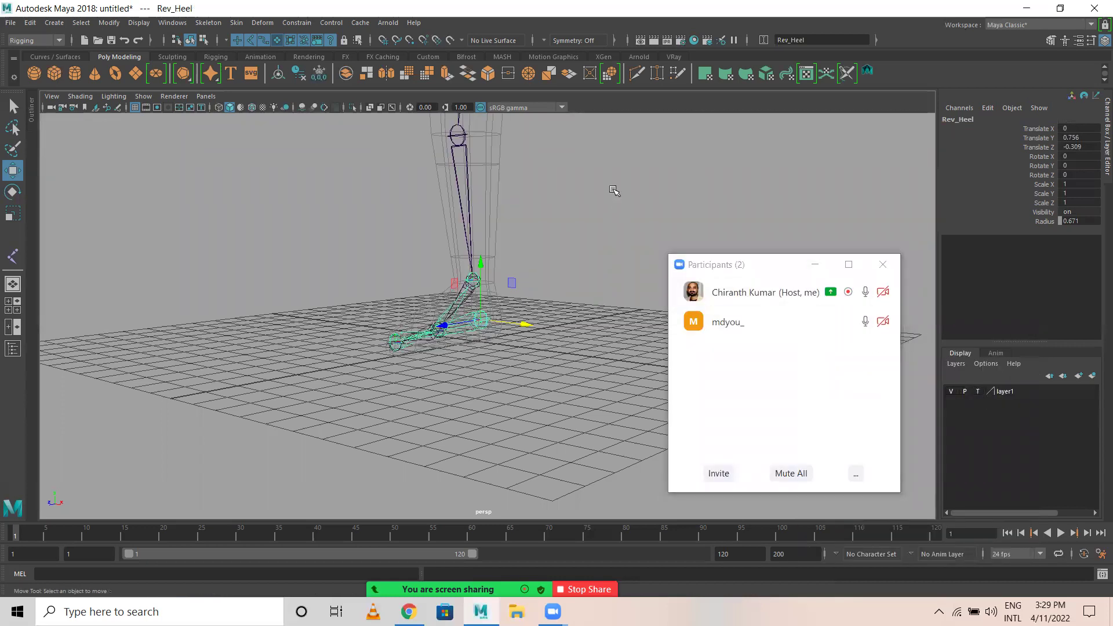
left_click(614, 191)
left_click_drag(529, 215, 464, 398, "alt")
middle_click_drag(465, 397, 385, 298, "alt")
left_click(384, 298)
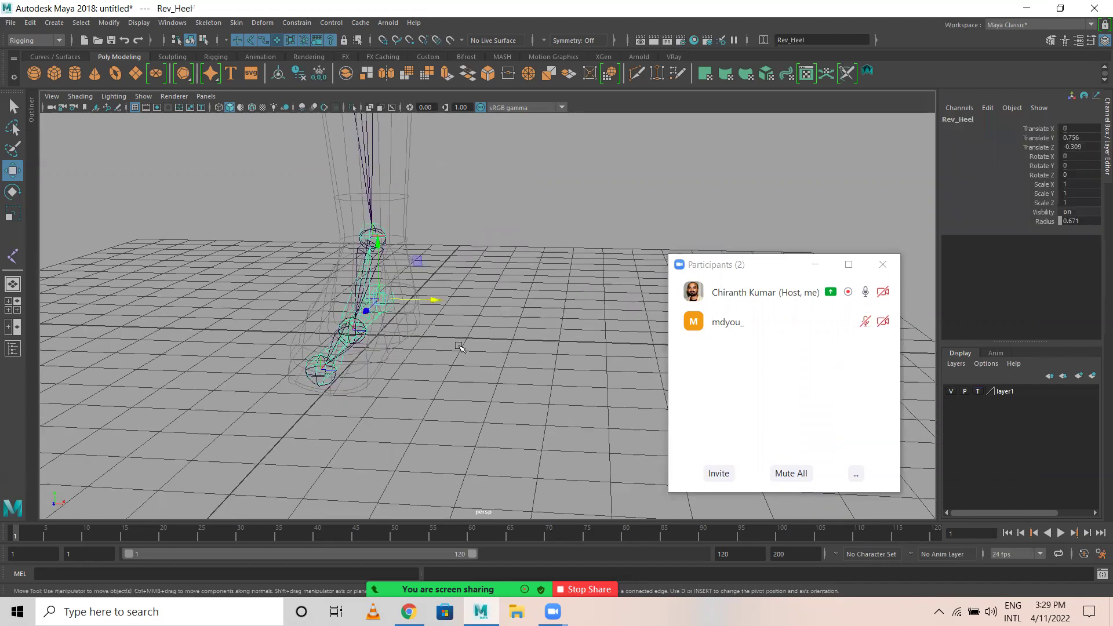
left_click_drag(461, 348, 405, 353, "alt")
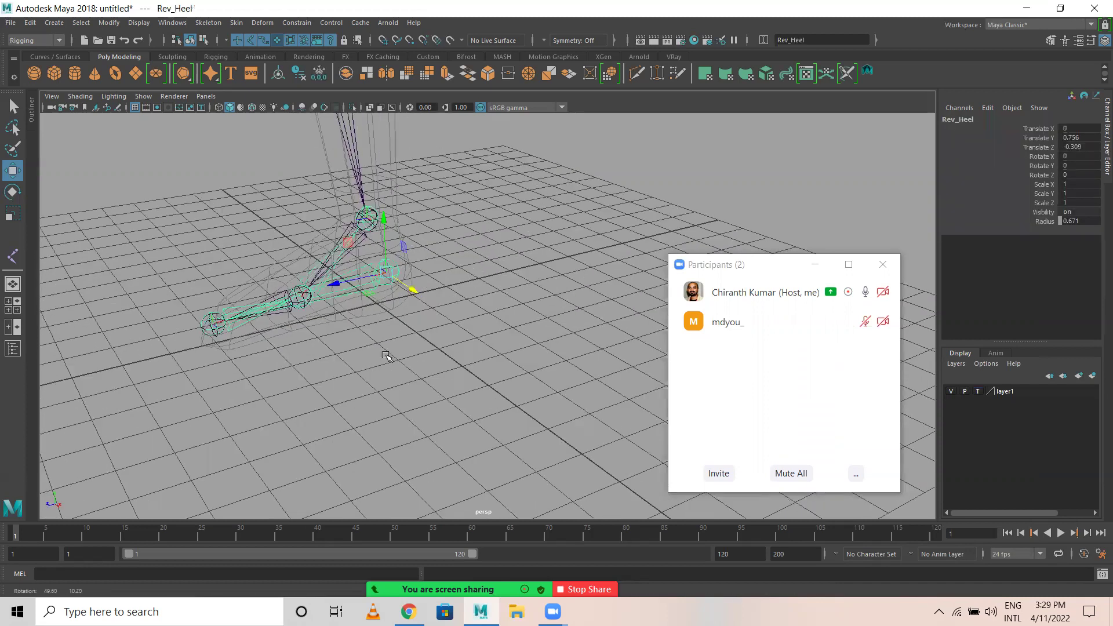
Add the selected reverse foot chain to a new display layer and hide that layer.
left_click(1092, 375)
left_click(950, 392)
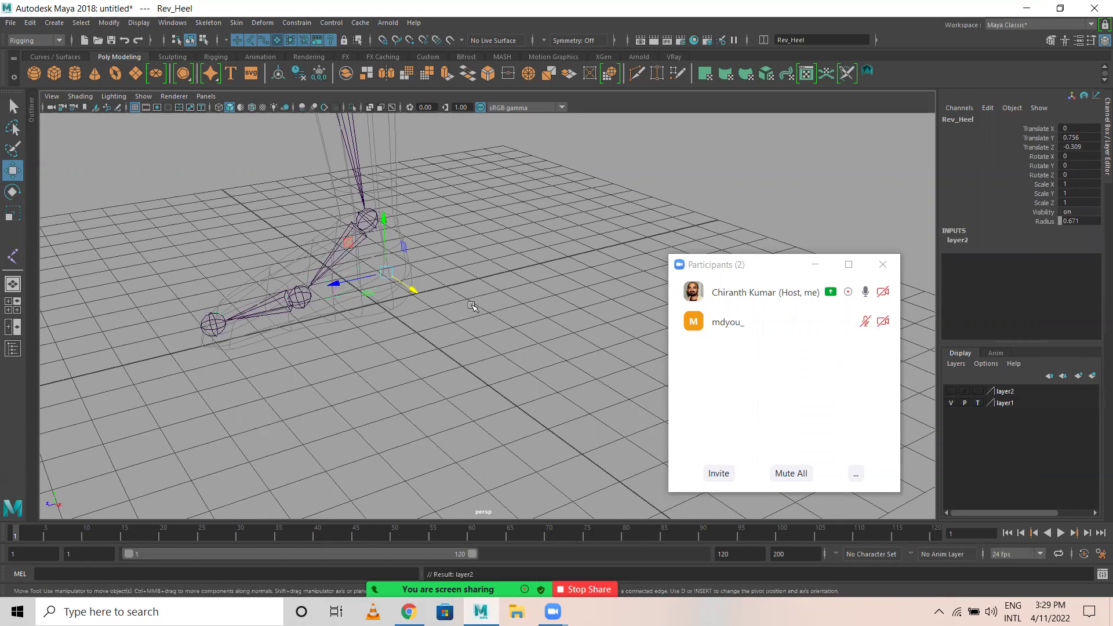
left_click(461, 285)
left_click_drag(399, 282, 430, 217, "alt")
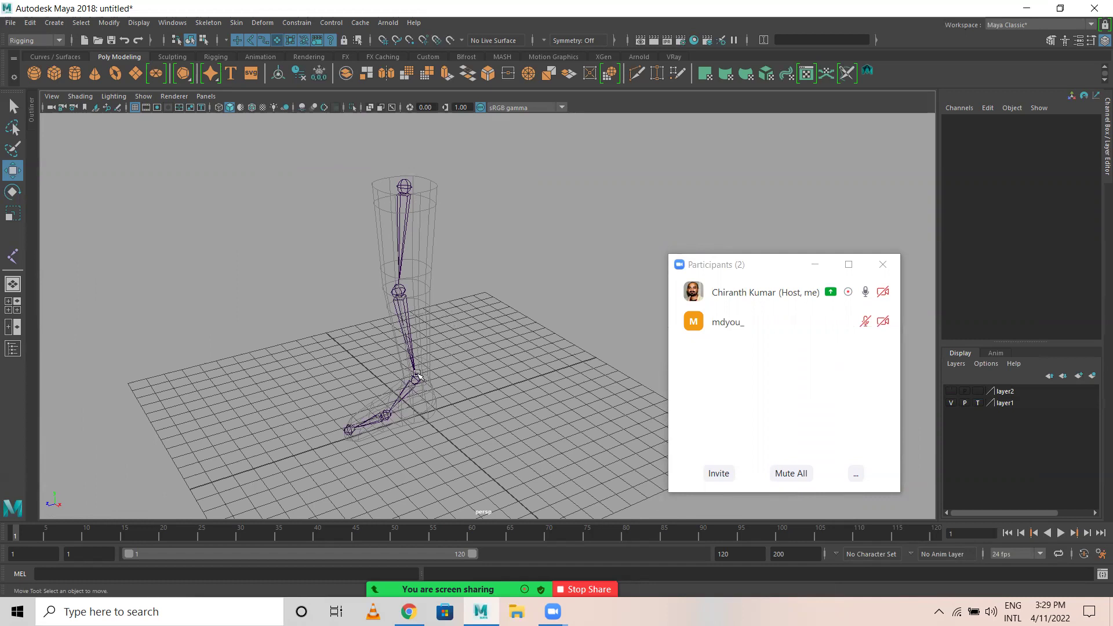
left_click(951, 391)
left_click(951, 391)
right_click_drag(305, 346, 269, 319, "alt")
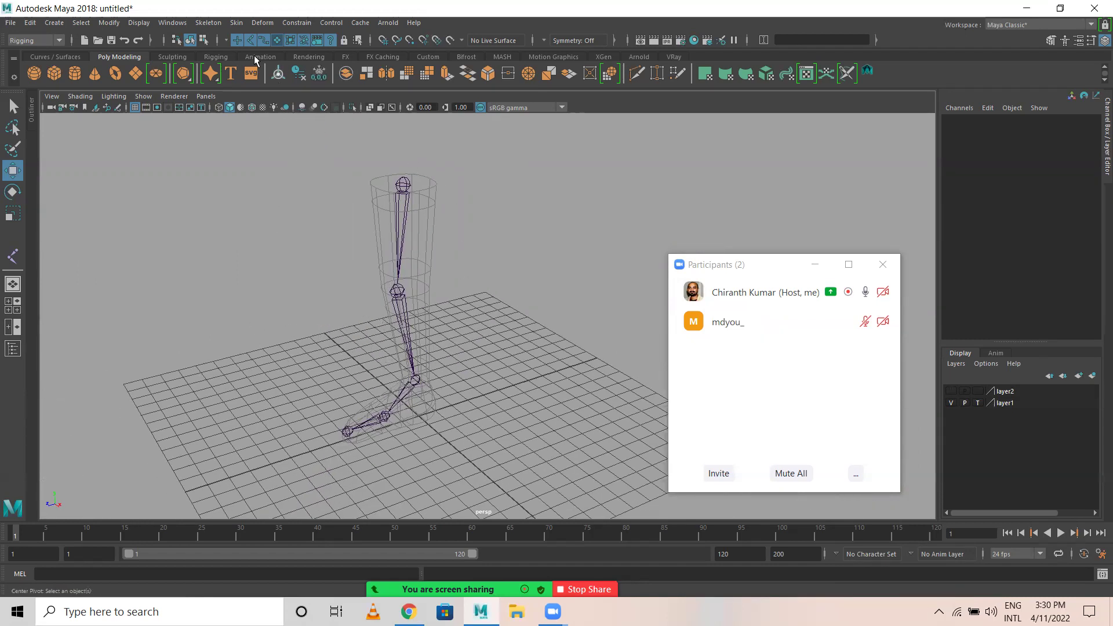
Create an IK handle with the Rotate-Plane Solver from the Thigh joint to the Ankle joint.
left_click(208, 22)
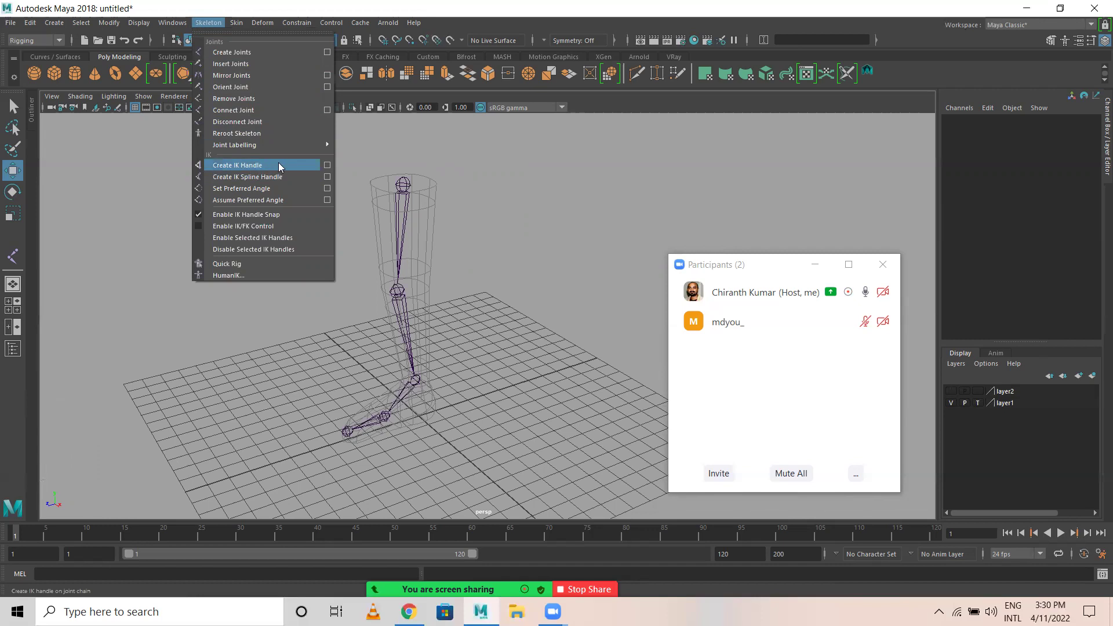
left_click(328, 165)
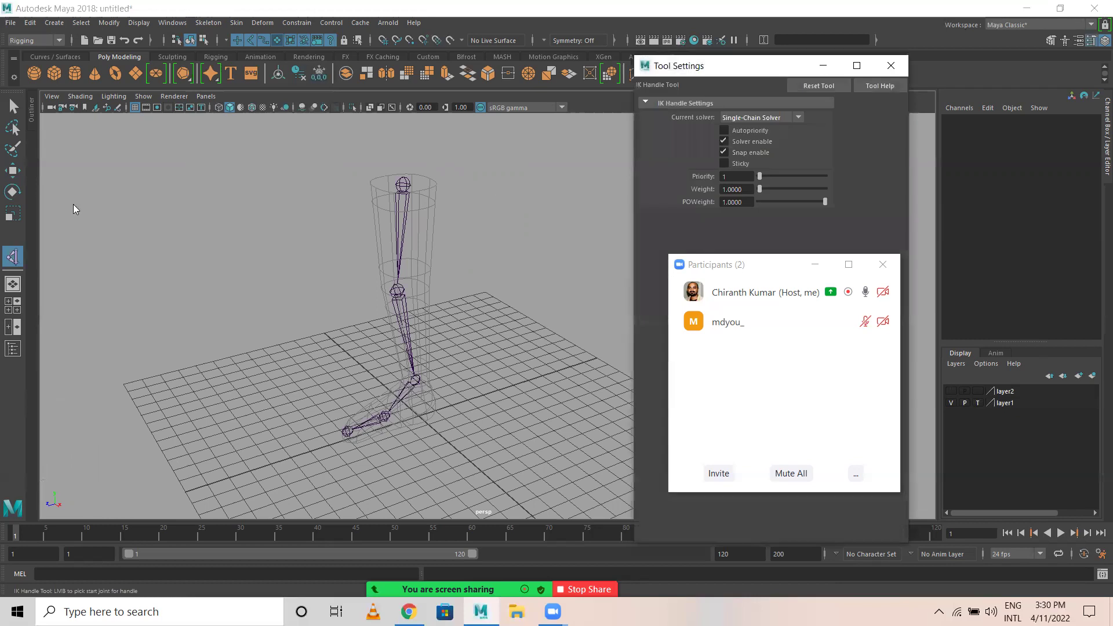
left_click_drag(730, 265, 73, 239)
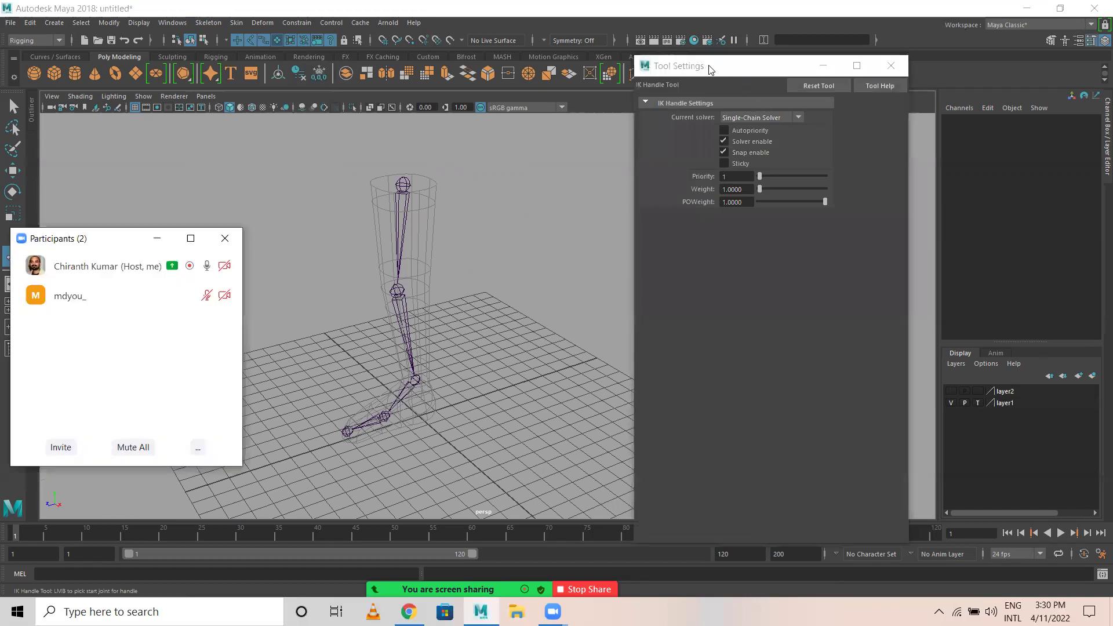
left_click_drag(711, 68, 754, 117)
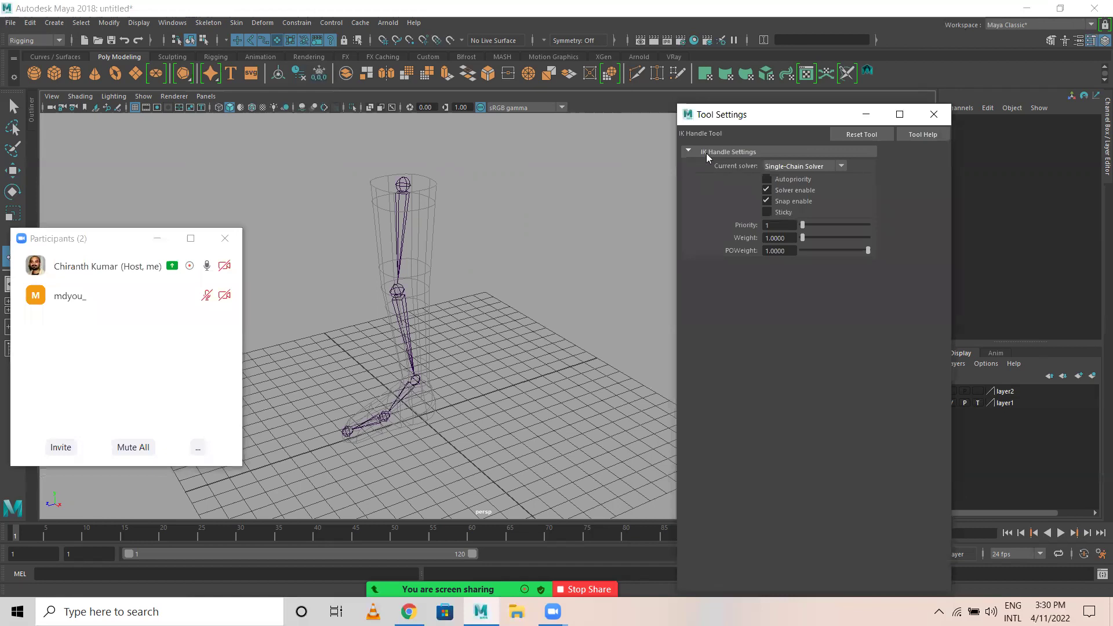
left_click(787, 166)
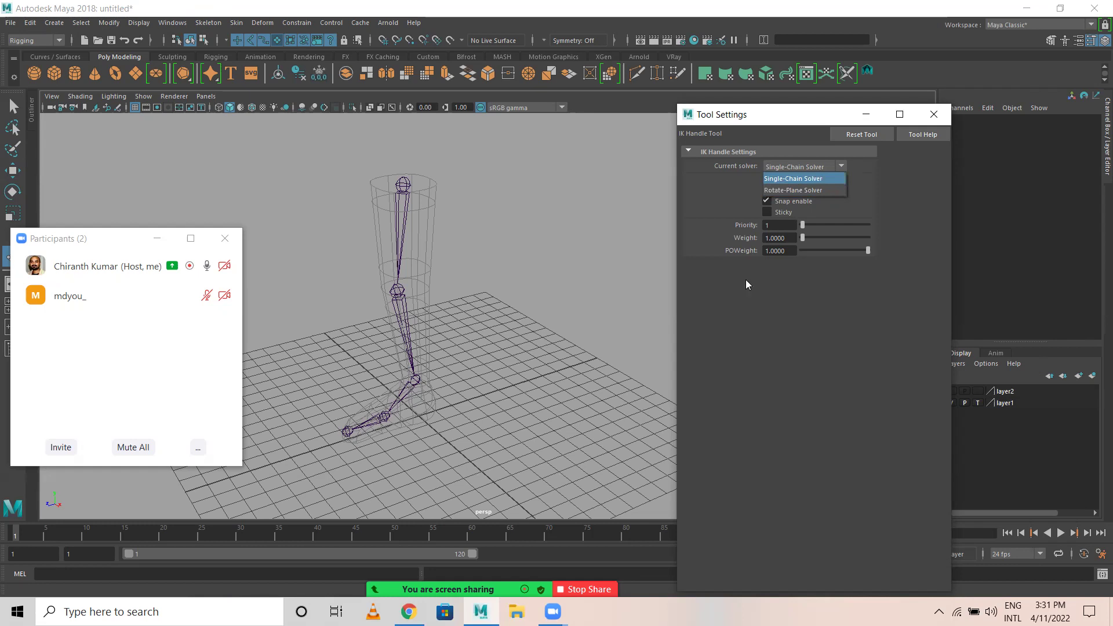
left_click(784, 191)
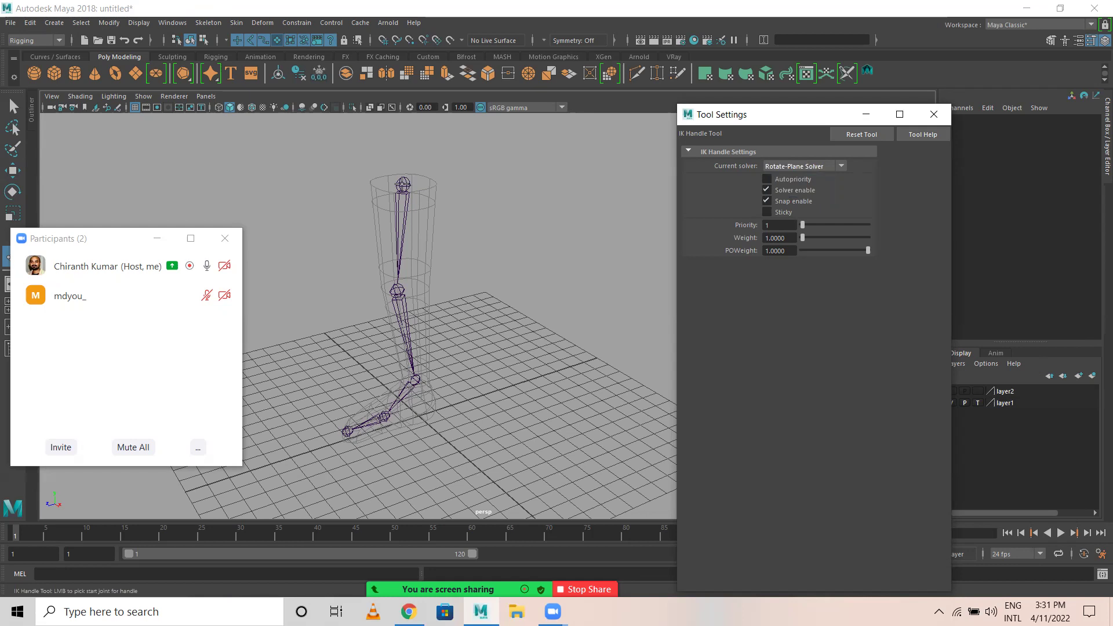
left_click(403, 184)
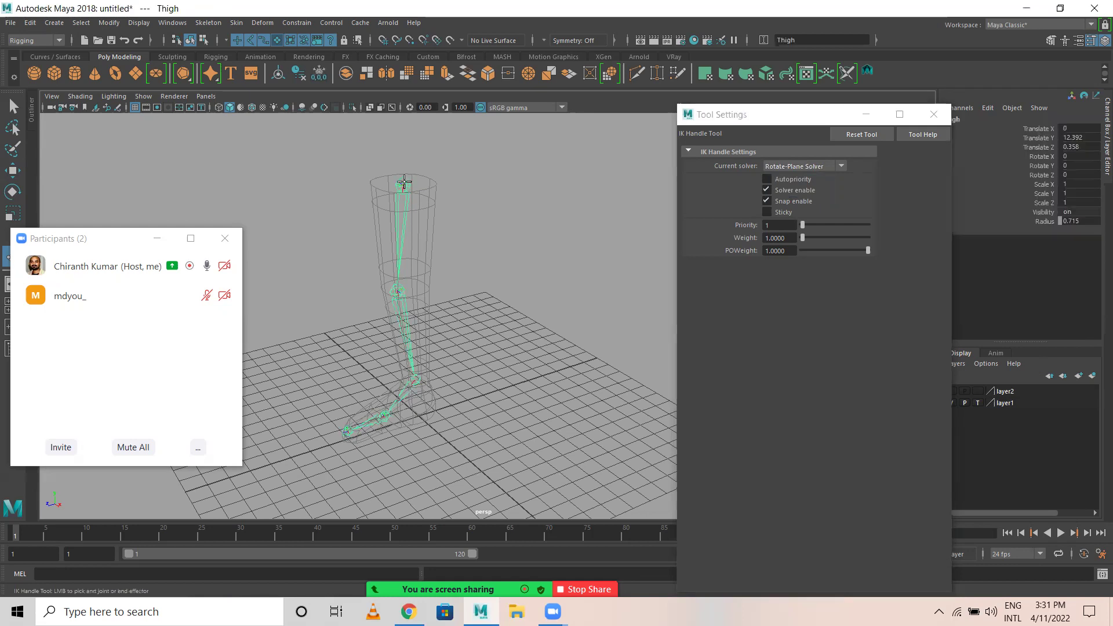
left_click(414, 380)
left_click_drag(496, 358, 467, 302, "alt")
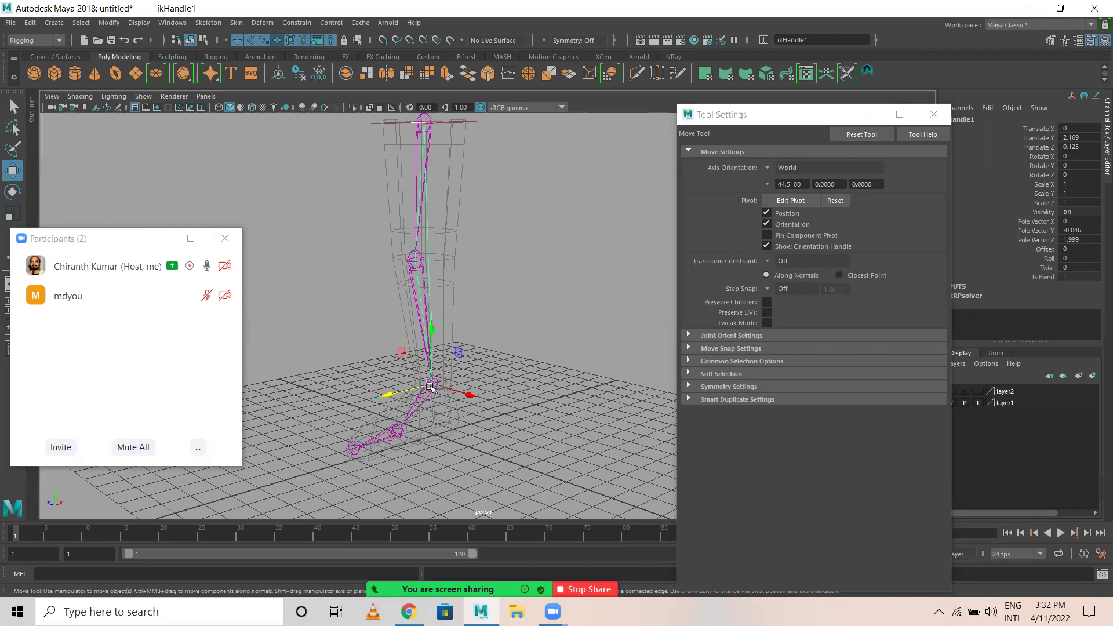
Try moving the ankle IK handle to test how the leg bends, and undo the move.
left_click(499, 386)
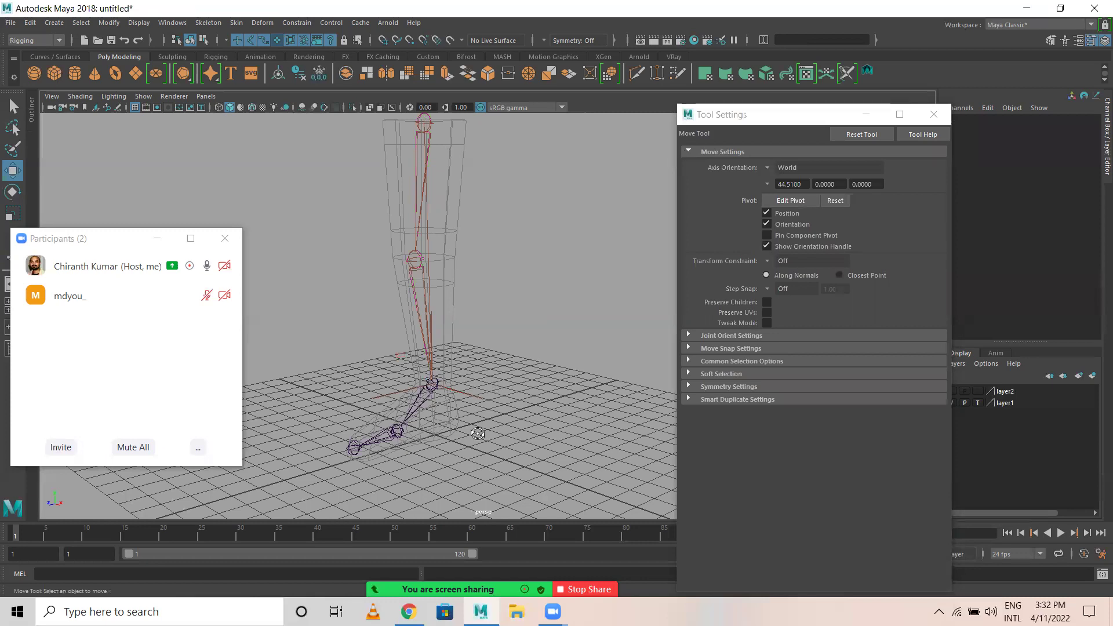
left_click_drag(477, 432, 575, 434, "alt")
middle_click_drag(575, 435, 524, 303, "alt")
left_click_drag(533, 365, 510, 321, "alt")
left_click_drag(499, 258, 565, 308)
middle_click_drag(545, 275, 608, 405, "alt")
right_click_drag(608, 405, 566, 417, "alt")
left_click_drag(566, 417, 488, 401, "alt")
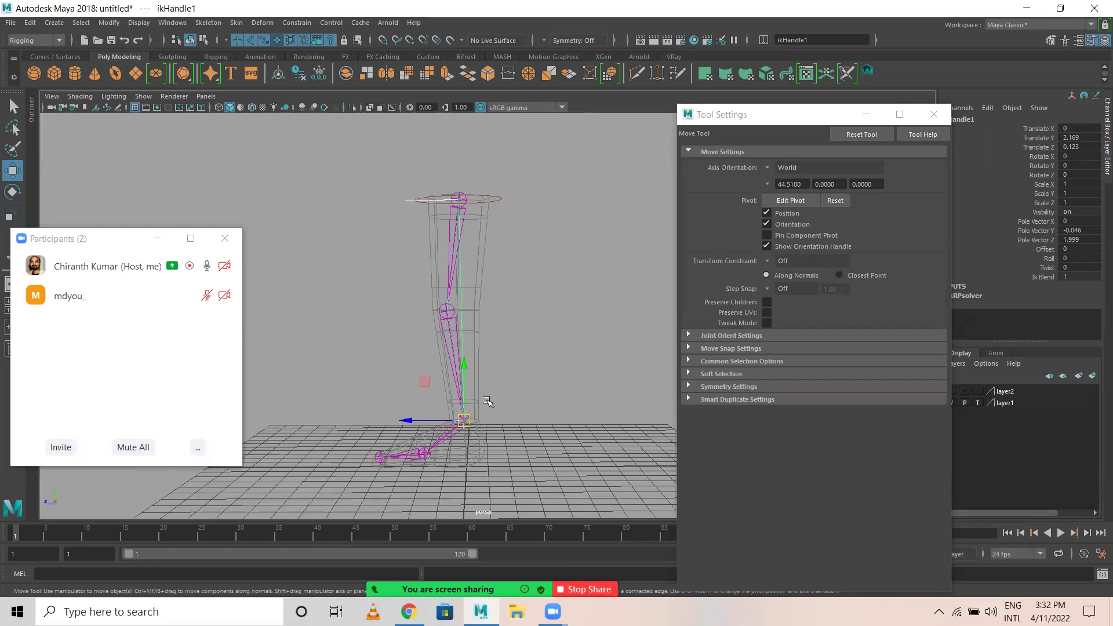
middle_click_drag(488, 401, 550, 336, "alt")
left_click_drag(520, 355, 590, 335)
key("ctrl+z")
Create an IK handle with the Single-Chain Solver from the Ankle joint to the Ball joint.
left_click_drag(449, 354, 517, 390, "alt")
scroll(516, 390, "up", 3)
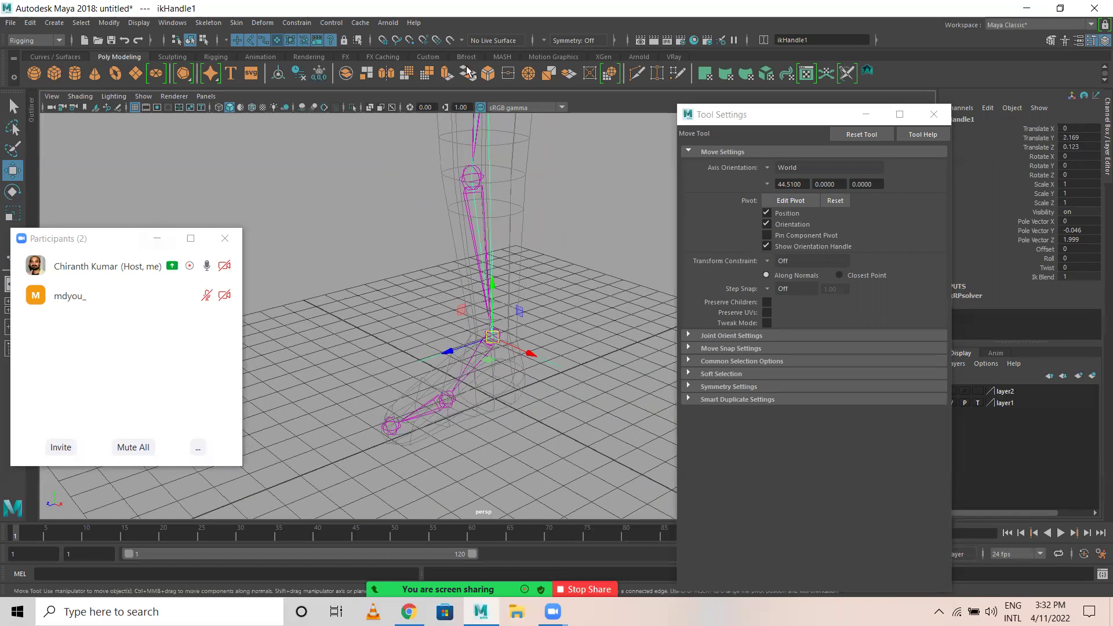
left_click(208, 22)
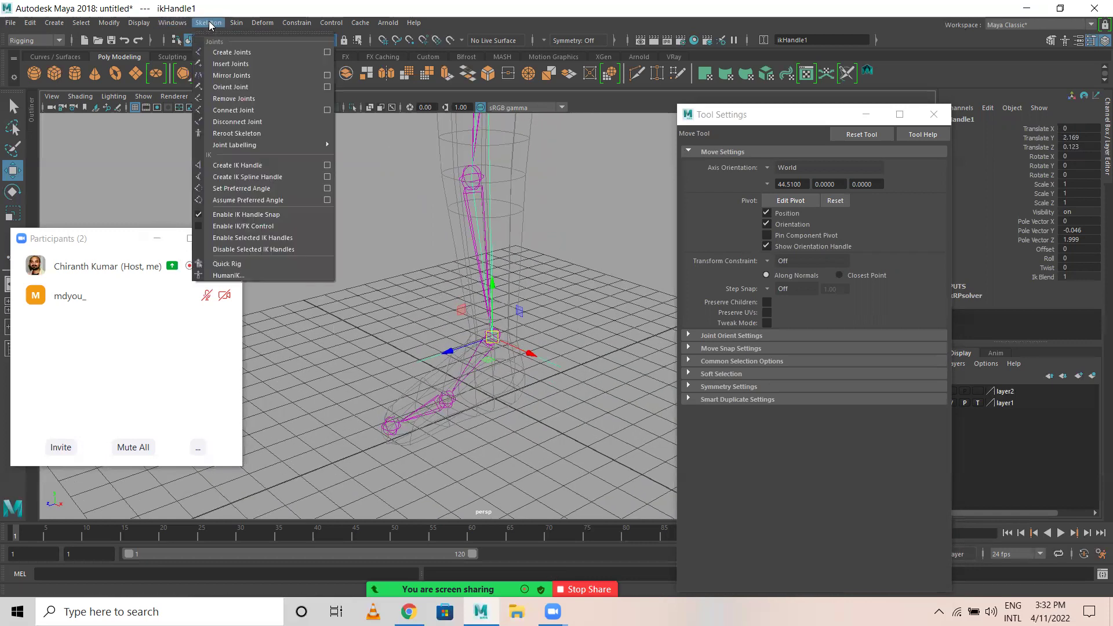
left_click(326, 164)
left_click(790, 167)
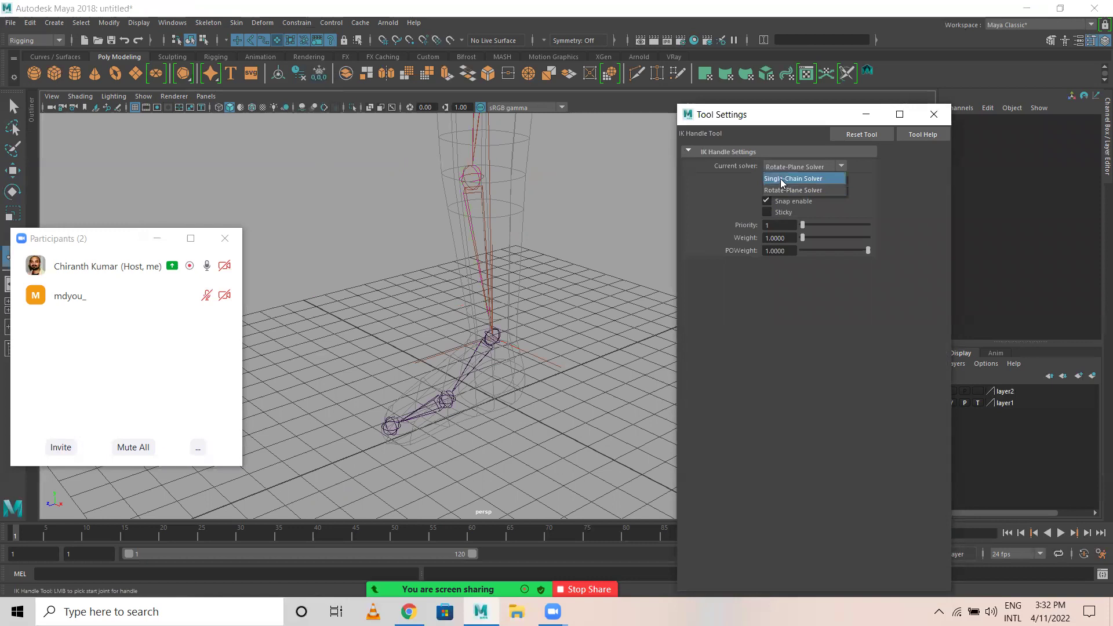
left_click(793, 179)
scroll(432, 309, "up", 5)
scroll(397, 323, "up", 1)
scroll(399, 325, "down", 2)
middle_click_drag(481, 318, 505, 270, "alt")
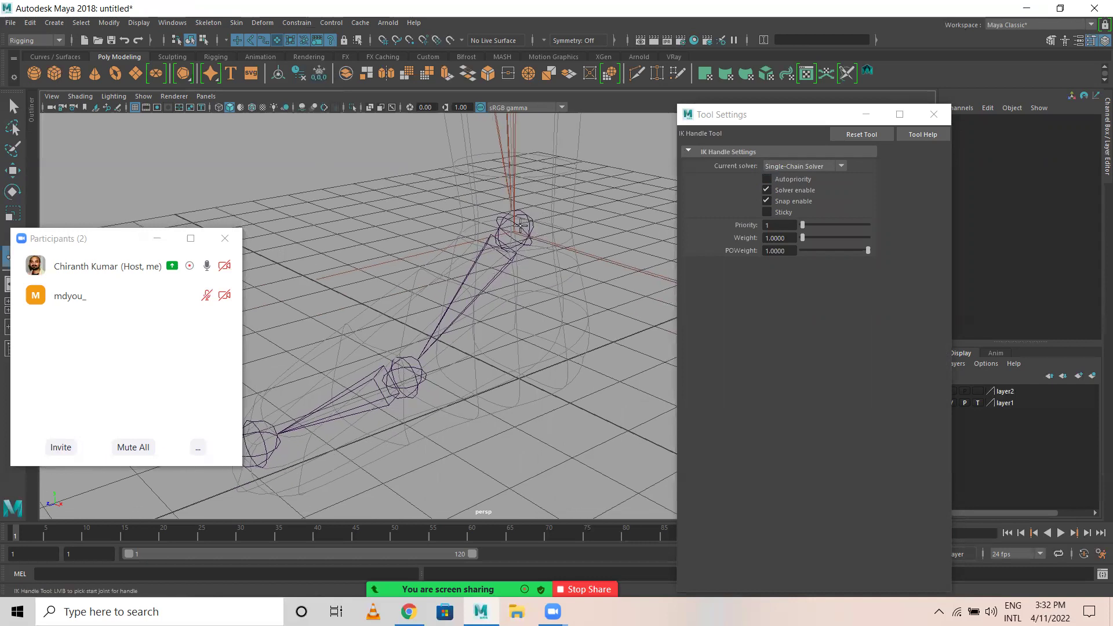
left_click(517, 225)
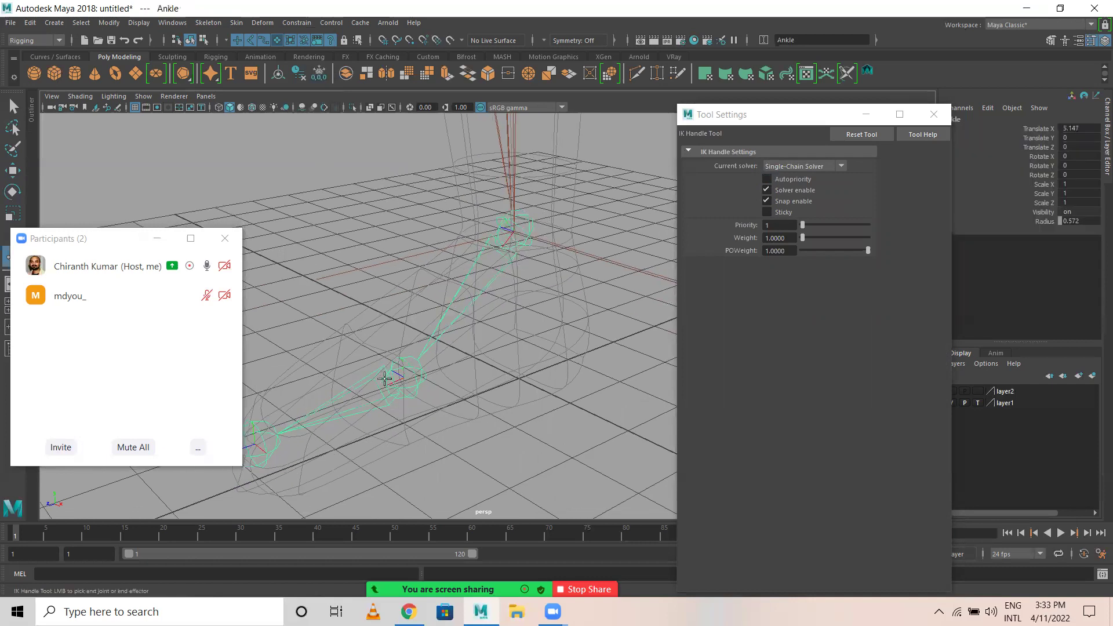
left_click(411, 374)
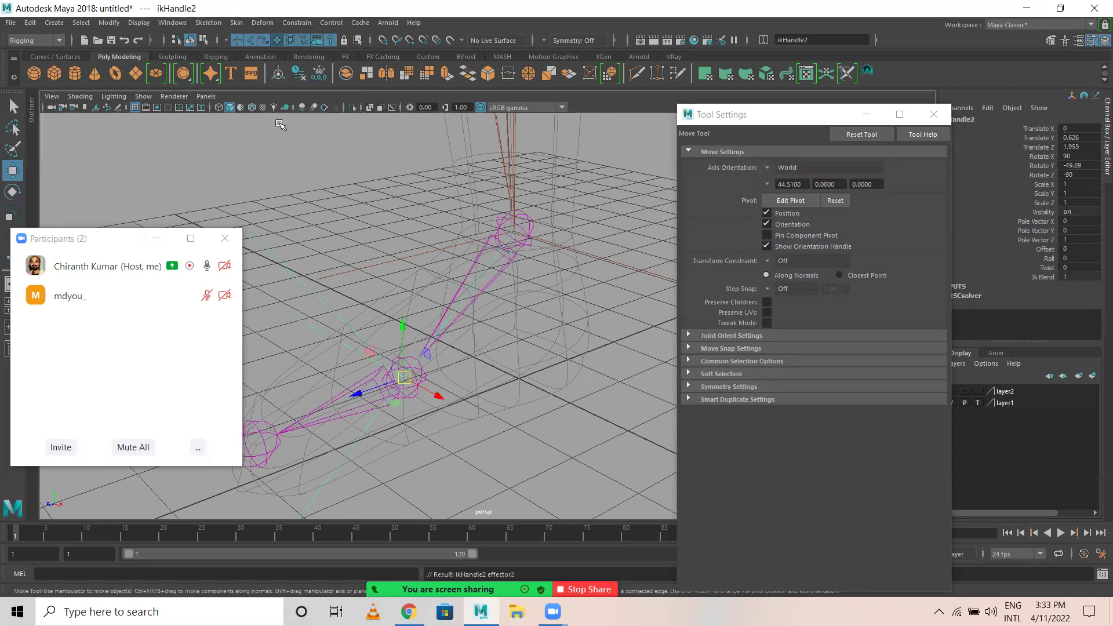
Create another Single-Chain Solver IK handle from the Ball joint to the toe joint and close the tool settings.
left_click(208, 23)
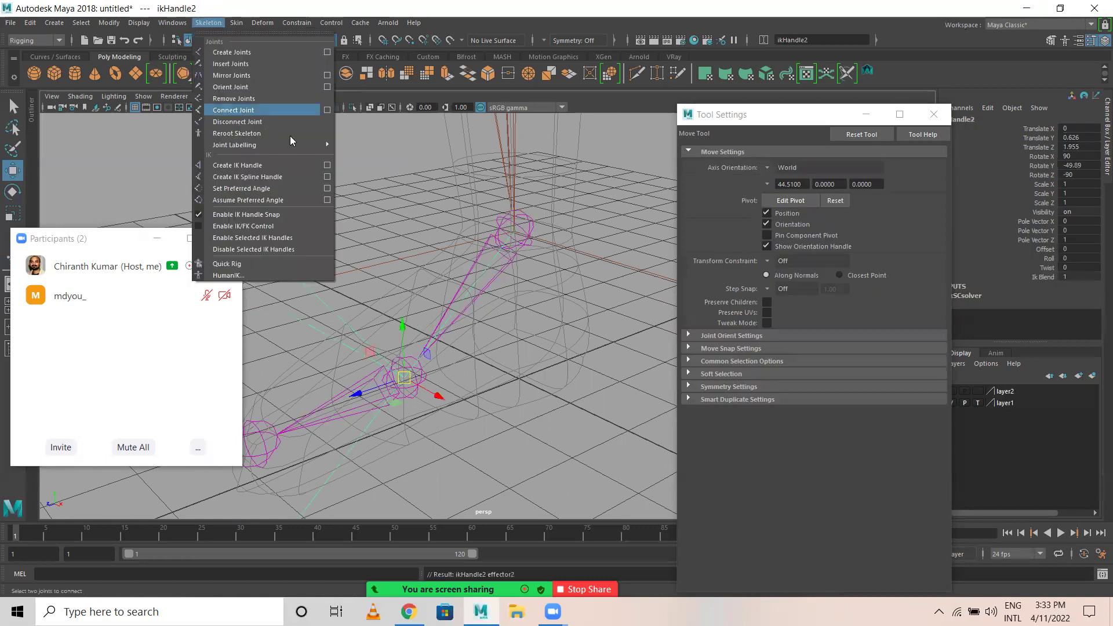
left_click(326, 165)
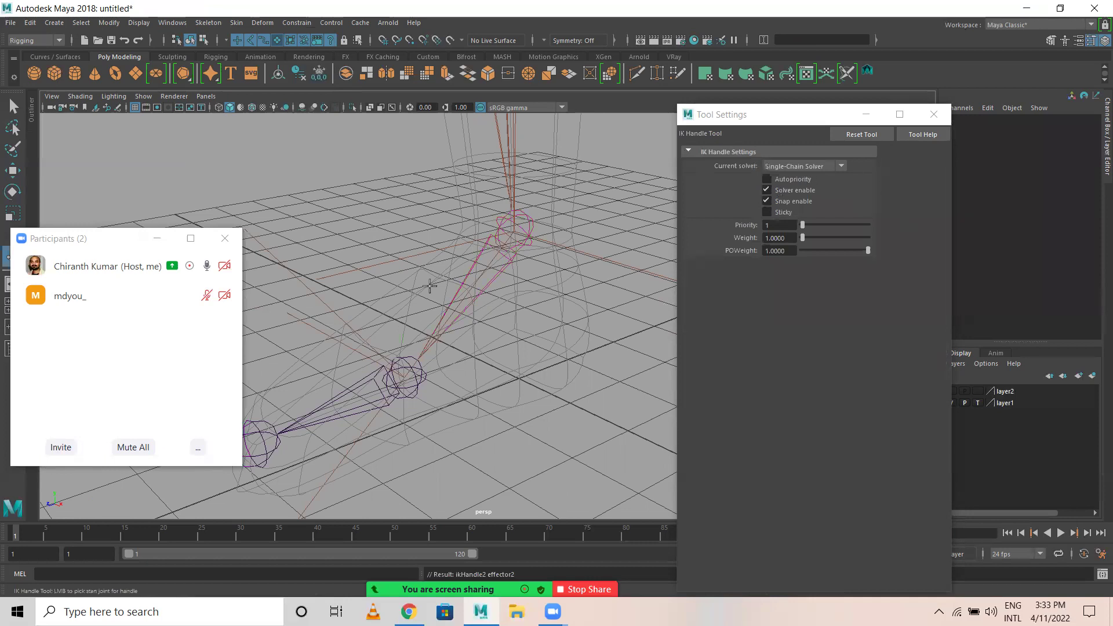
left_click(408, 358)
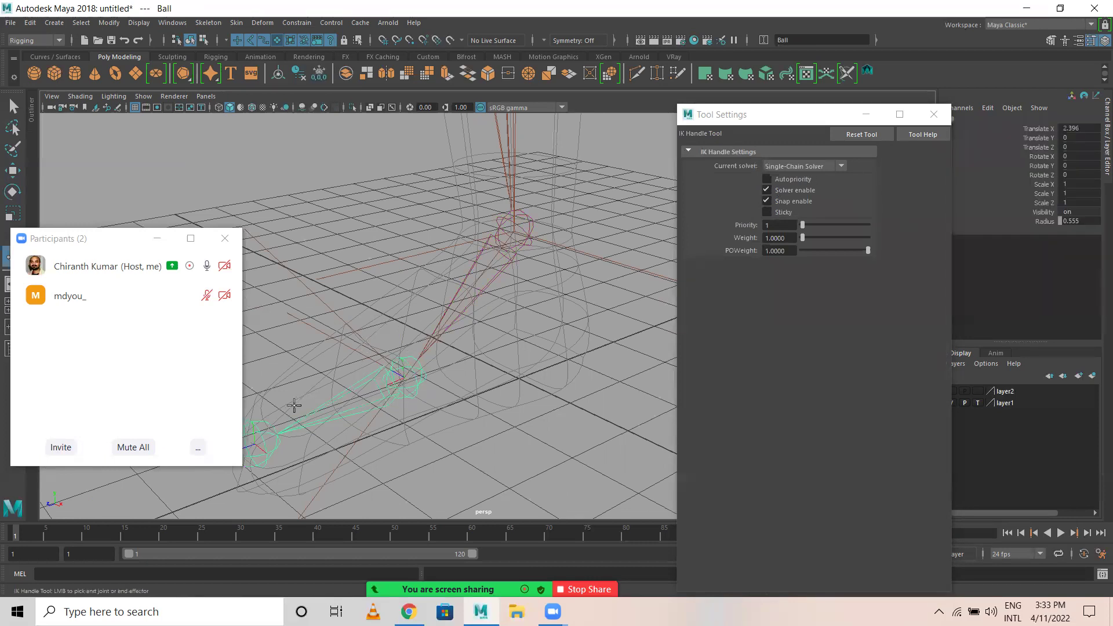
left_click(264, 436)
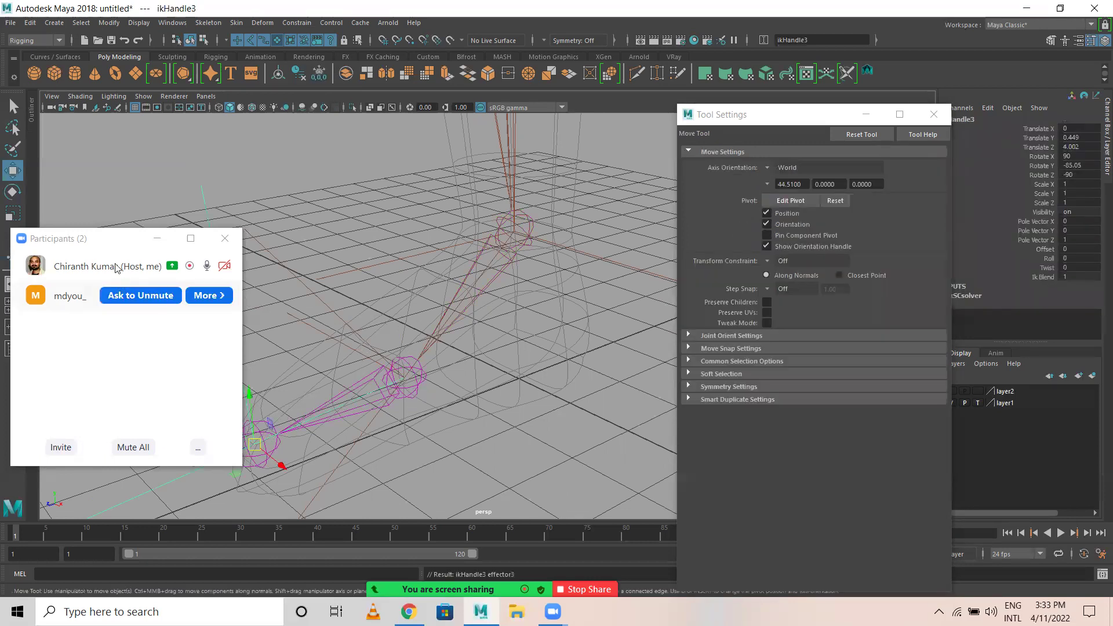
left_click(933, 114)
Try raising the ball IK handle to test the foot's movement, and undo the move.
scroll(500, 364, "down", 4)
left_click_drag(503, 395, 456, 372, "alt")
left_click(343, 272)
left_click_drag(414, 269, 397, 297)
left_click_drag(373, 261, 388, 294)
left_click_drag(388, 296, 397, 323, "alt")
scroll(464, 359, "up", 3)
mouse_move(515, 362)
left_mouse_down()
mouse_move(515, 272)
mouse_move(507, 348)
left_mouse_up()
key("ctrl+z")
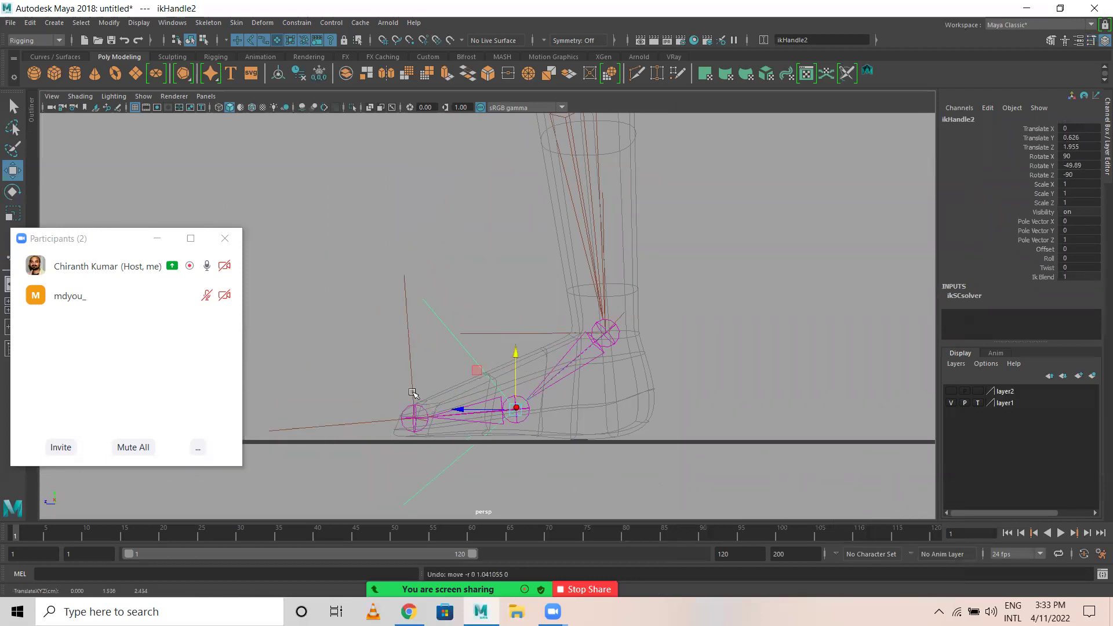
Try raising the toe IK handle to test the toe's movement, and undo the move.
left_click(408, 360)
left_click_drag(418, 360, 440, 432)
key("ctrl+z")
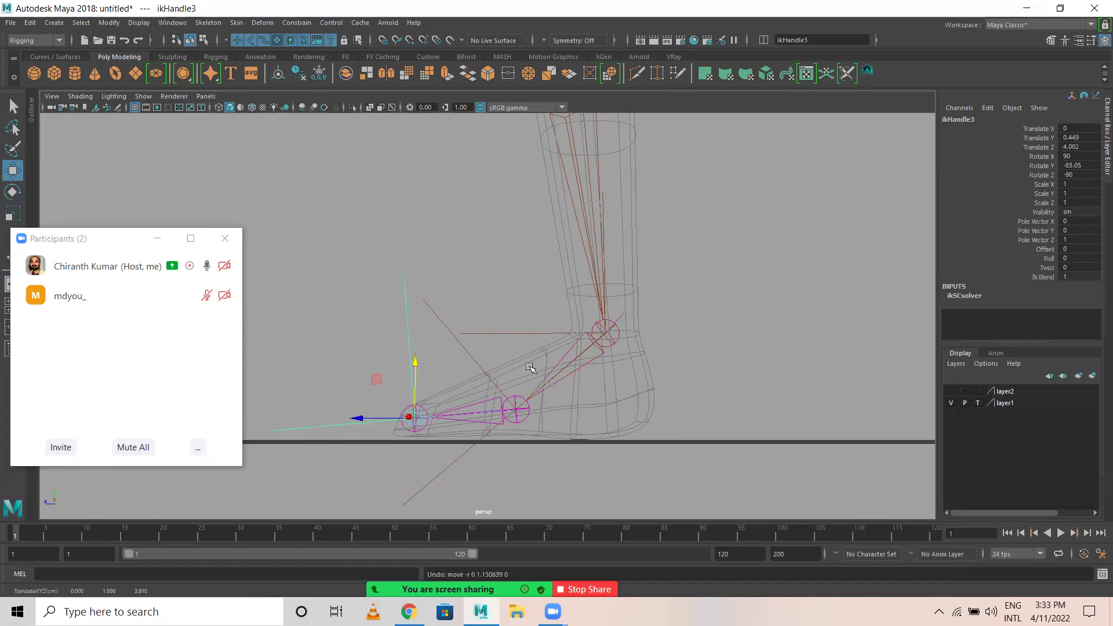
key("ctrl+z")
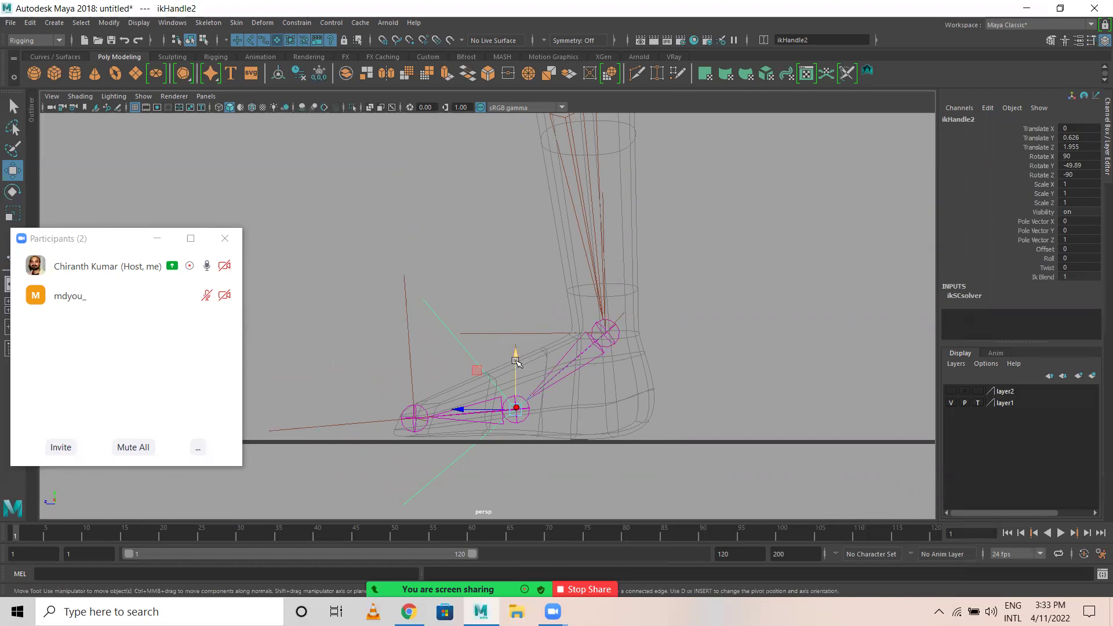
Deselect the IK handle and make the reverse foot chain's layer, layer2, visible again.
key("e")
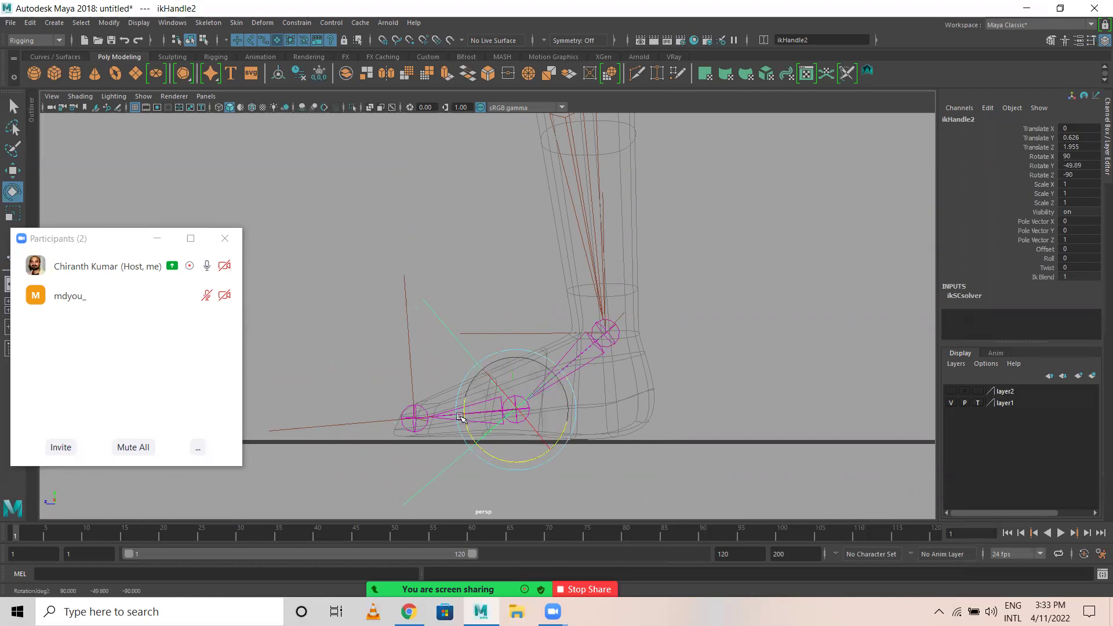
left_click(496, 279)
key("w")
left_click_drag(544, 409, 618, 359, "alt")
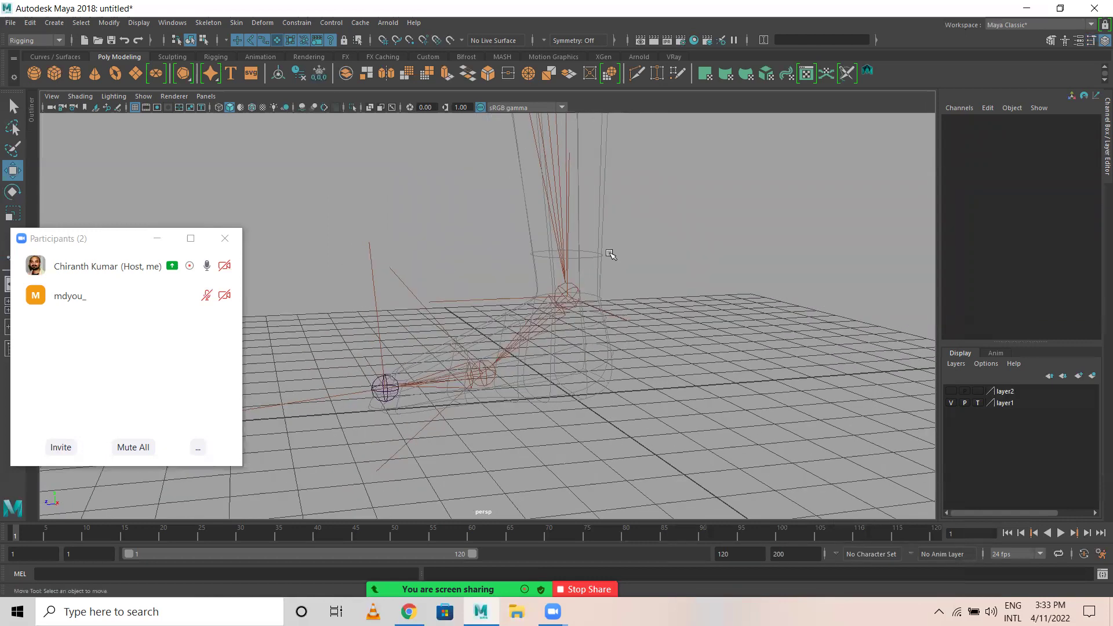
left_click(950, 391)
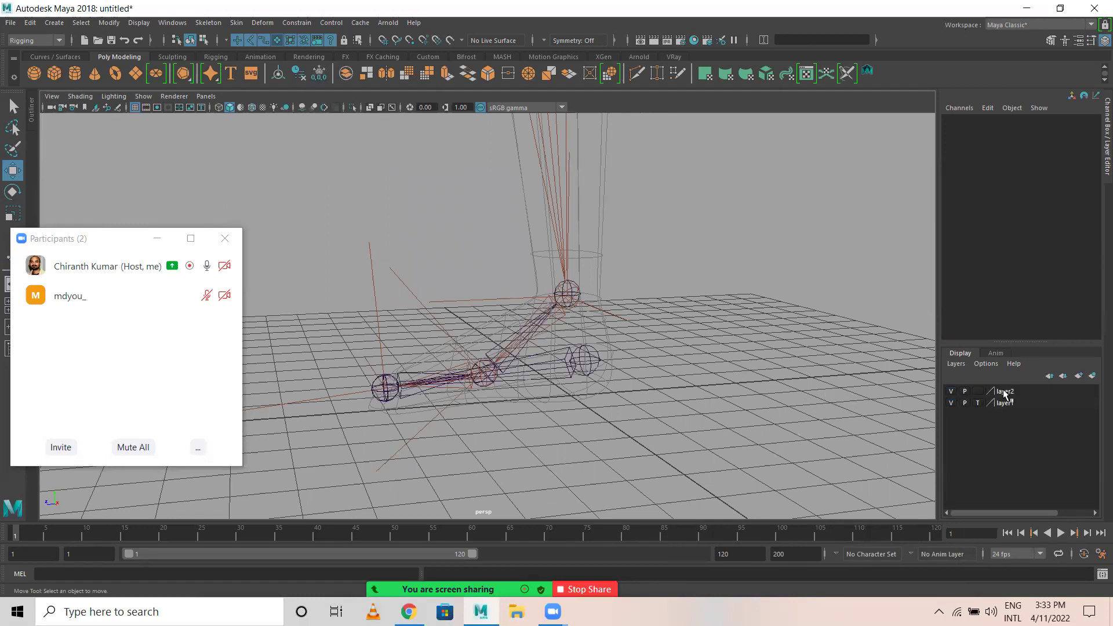
Select the ankle IK handle and examine its position relative to the Ankle and Rev_Ankle joints.
right_click_drag(389, 387, 649, 278, "alt")
left_click_drag(660, 273, 759, 319, "alt")
left_click_drag(554, 315, 569, 342, "alt")
left_click_drag(574, 248, 591, 324)
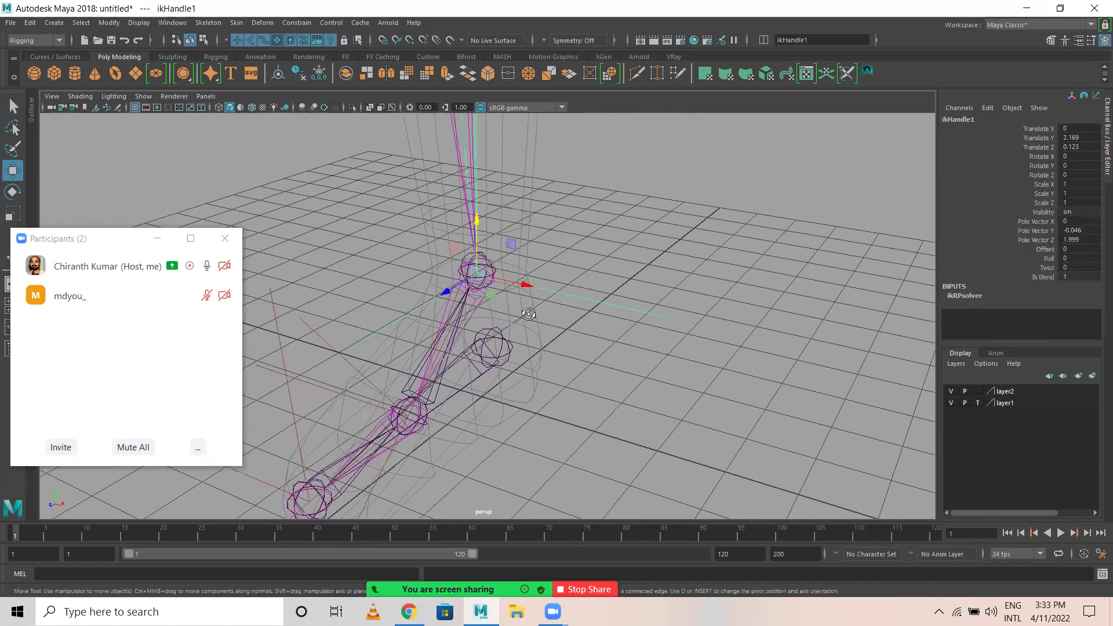
left_click_drag(527, 311, 455, 323, "alt")
right_click_drag(456, 322, 655, 319, "alt")
middle_click_drag(658, 320, 573, 265, "alt")
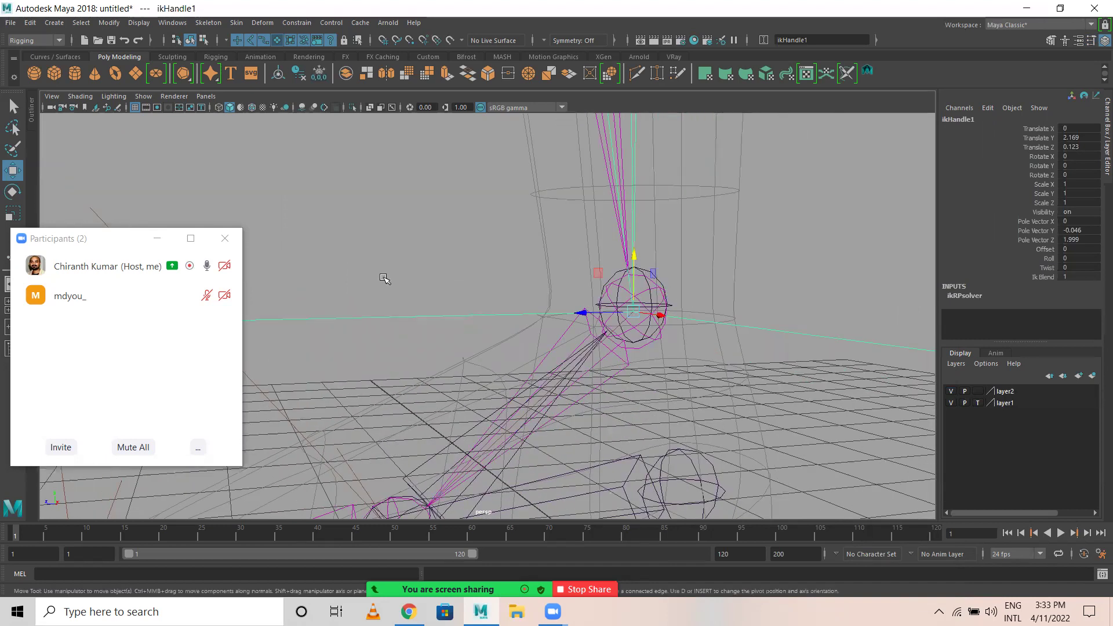
right_click_drag(794, 375, 614, 349, "alt")
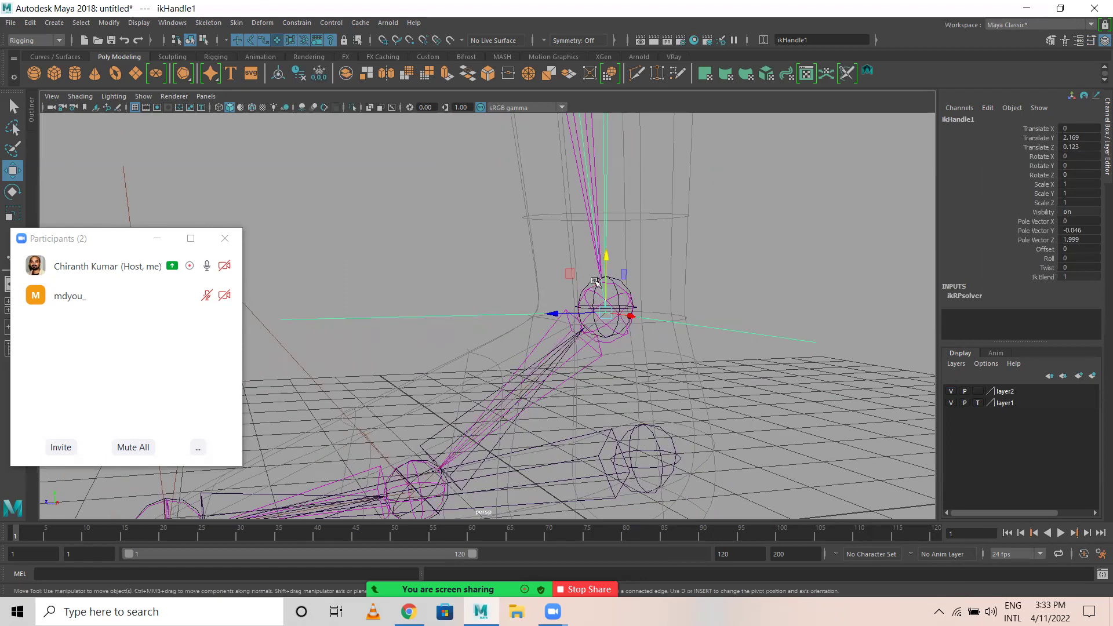
Select the ball IK handle, then the toe IK handle, and examine how each sits on its joint.
left_click_drag(520, 425, 641, 269, "alt")
left_click_drag(524, 239, 460, 280)
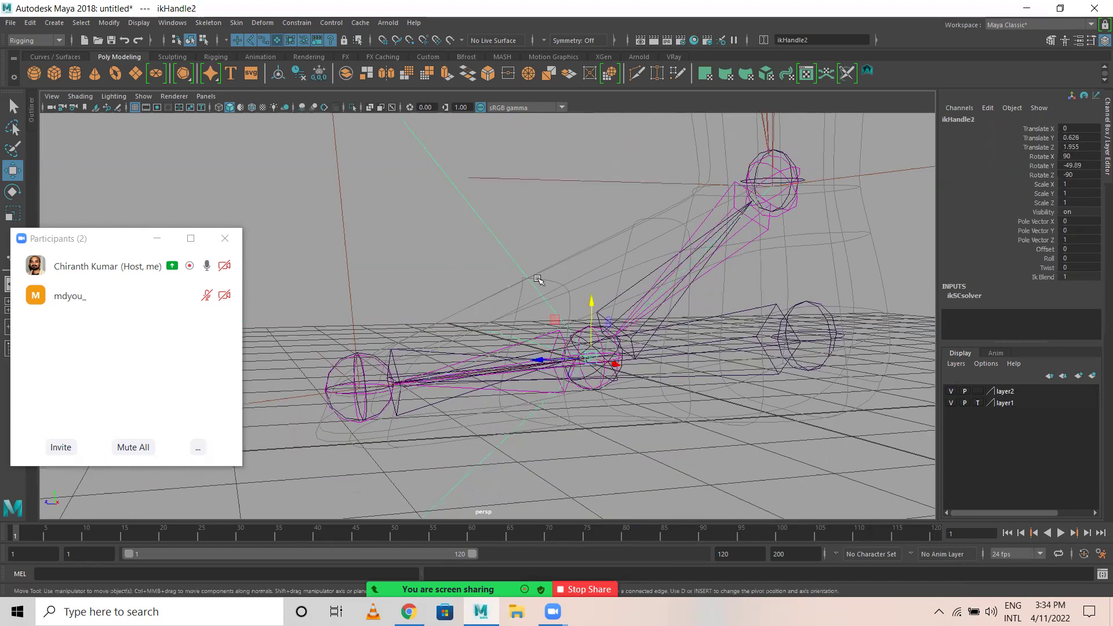
scroll(619, 413, "up", 5)
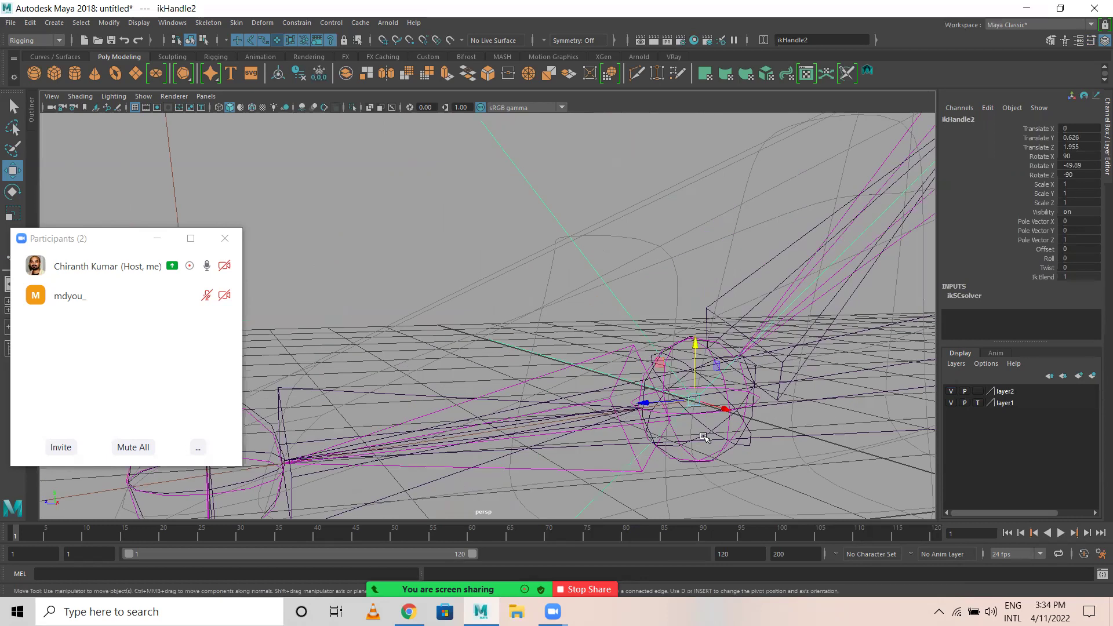
scroll(591, 383, "down", 3)
left_click_drag(330, 252, 284, 273)
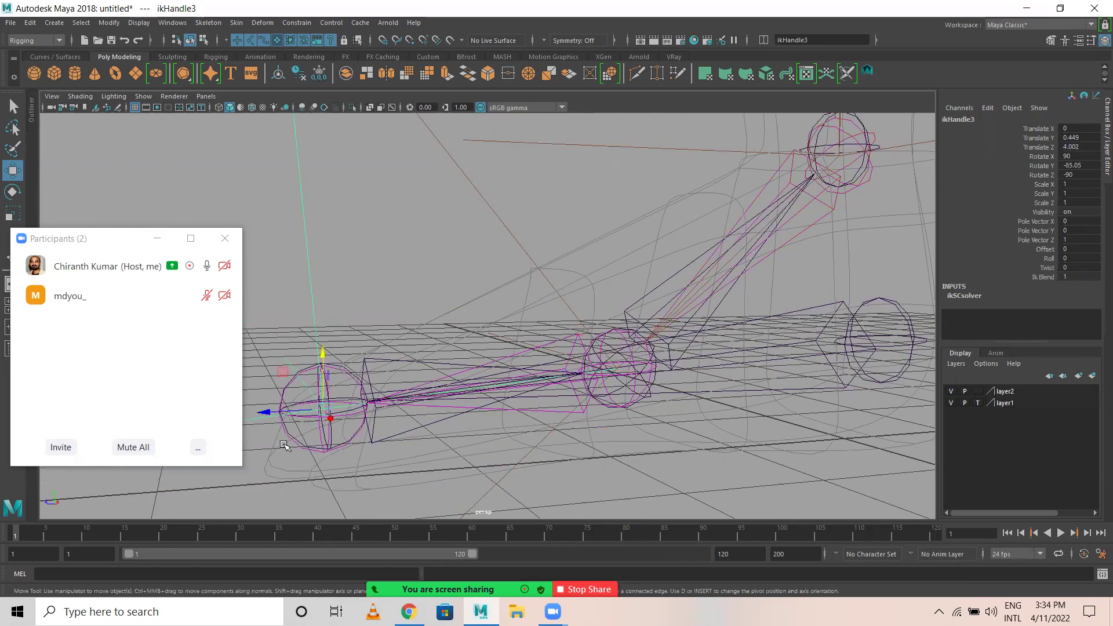
left_click_drag(323, 352, 700, 371, "alt")
Reselect the ankle IK handle and switch the viewport background to the blue-grey gradient.
left_click_drag(812, 301, 801, 416)
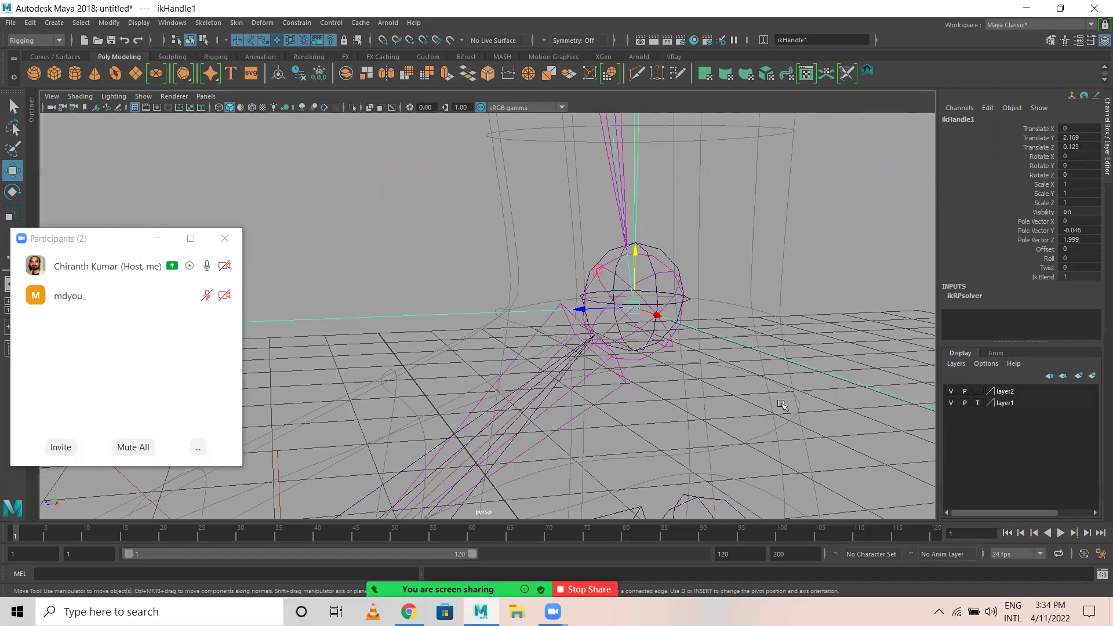
left_click_drag(663, 342, 740, 363, "alt")
scroll(758, 371, "down", 4)
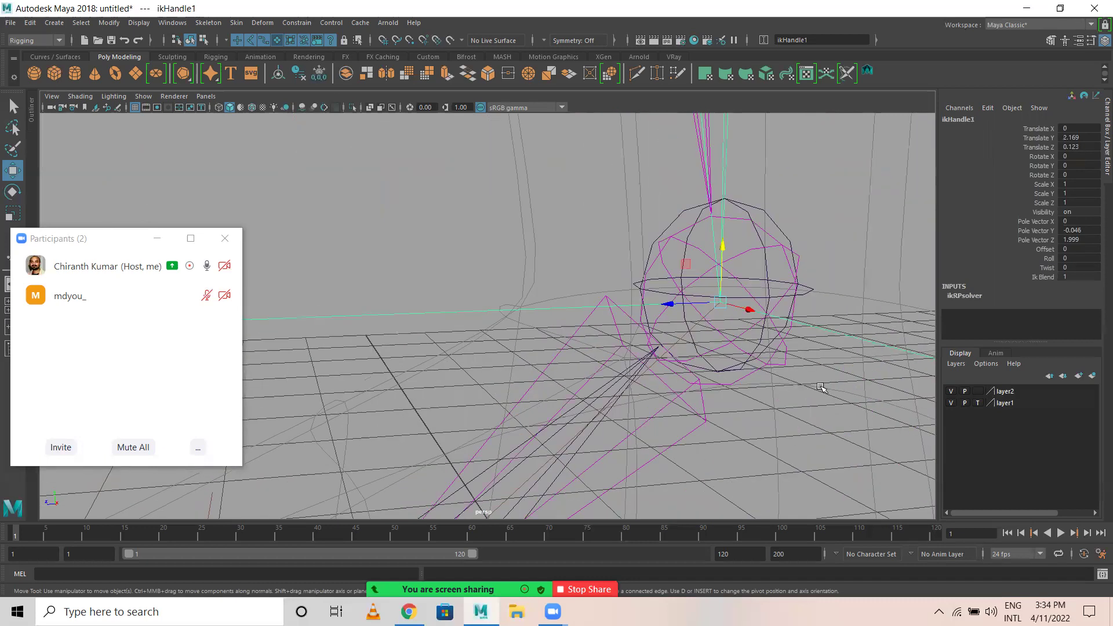
middle_click_drag(820, 387, 686, 384, "alt")
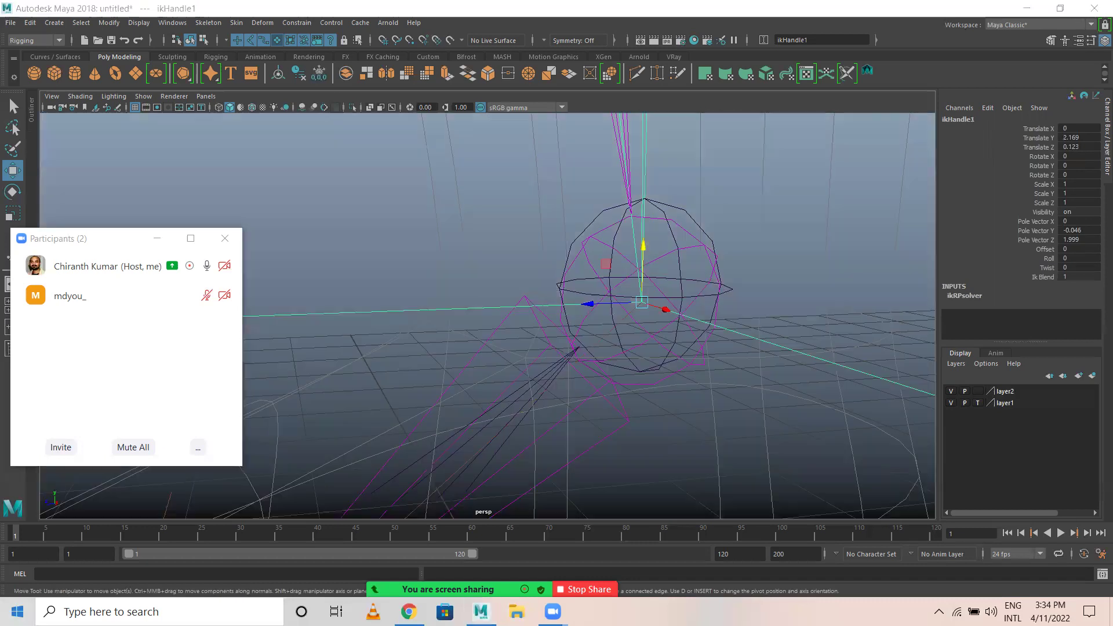
key("alt+b")
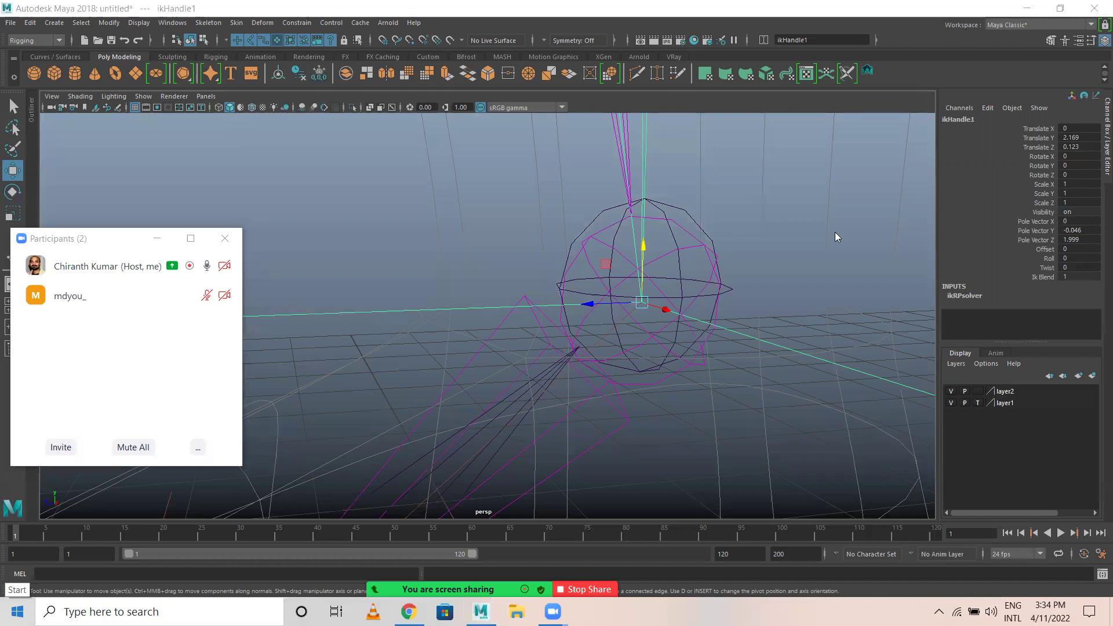
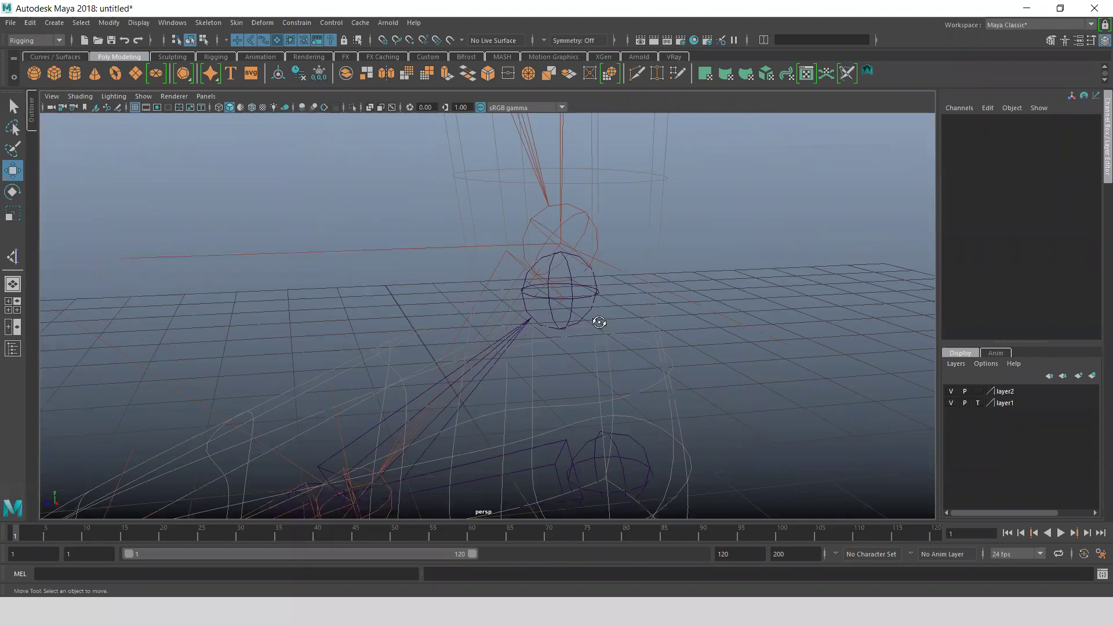
Select the Rev_Ankle joint and then the Rev_Heel joint to examine the reverse foot chain.
left_click(588, 313)
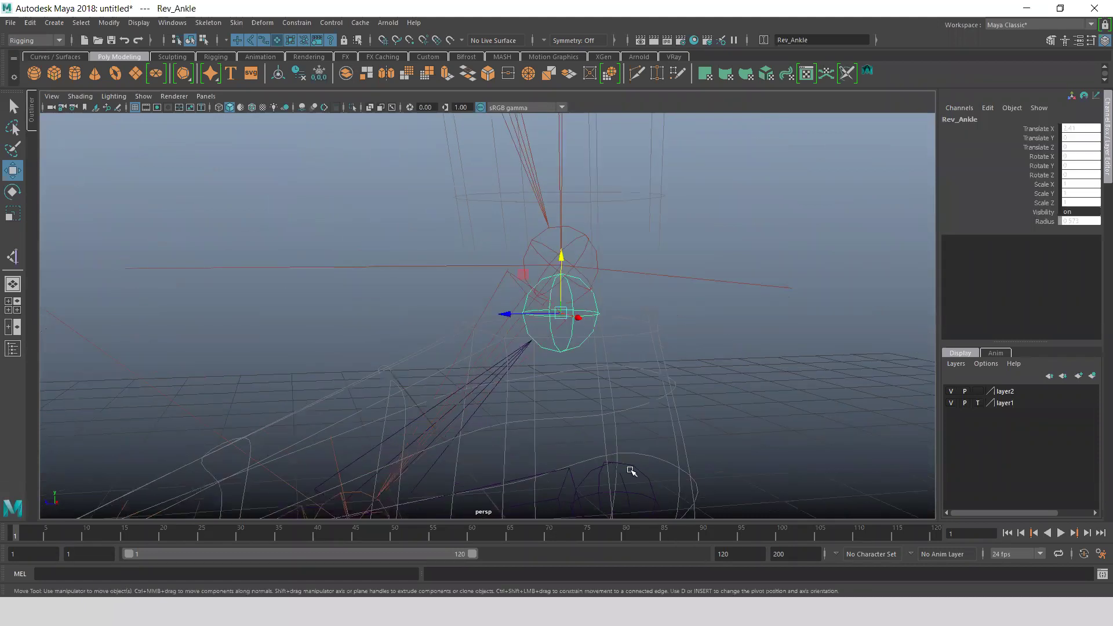
left_click(631, 471)
left_click(641, 486)
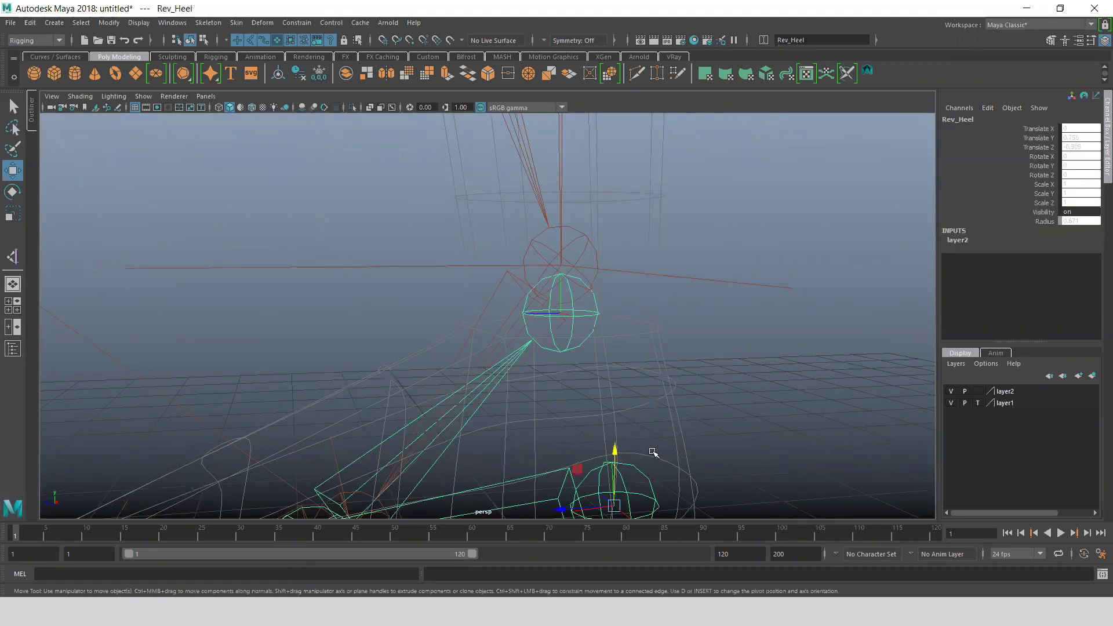
scroll(682, 433, "down", 2)
left_click_drag(642, 411, 655, 397, "alt")
middle_click_drag(655, 398, 780, 278, "alt")
left_click_drag(780, 278, 675, 367, "alt")
In the side view, move the ankle IK handle vertically down onto the Rev_Ankle joint.
key("space")
key("space")
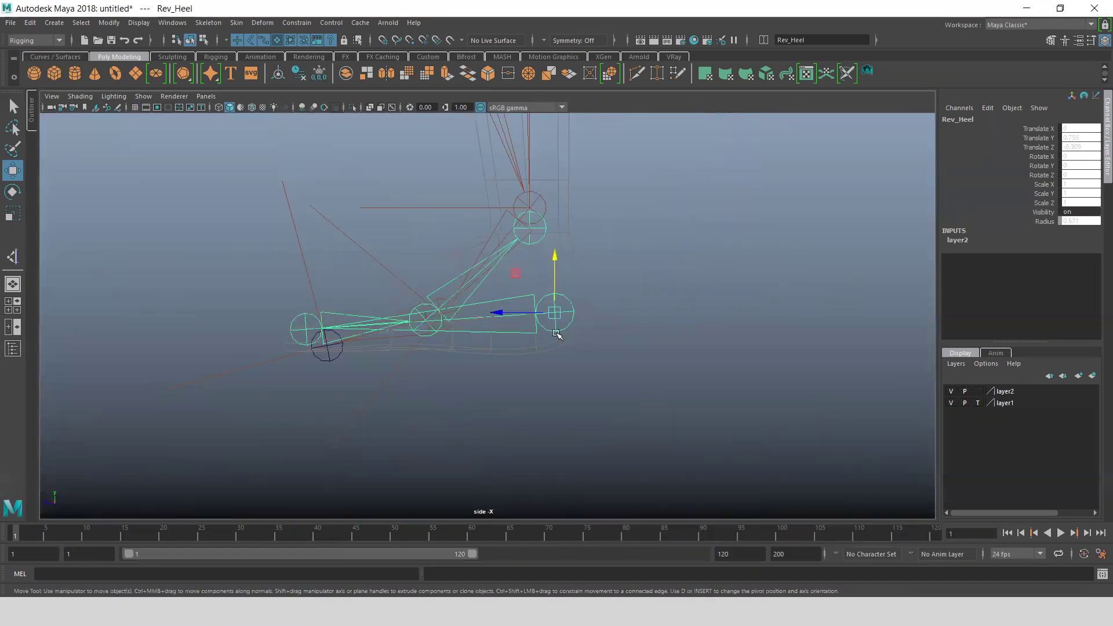
middle_click_drag(617, 331, 742, 298, "alt")
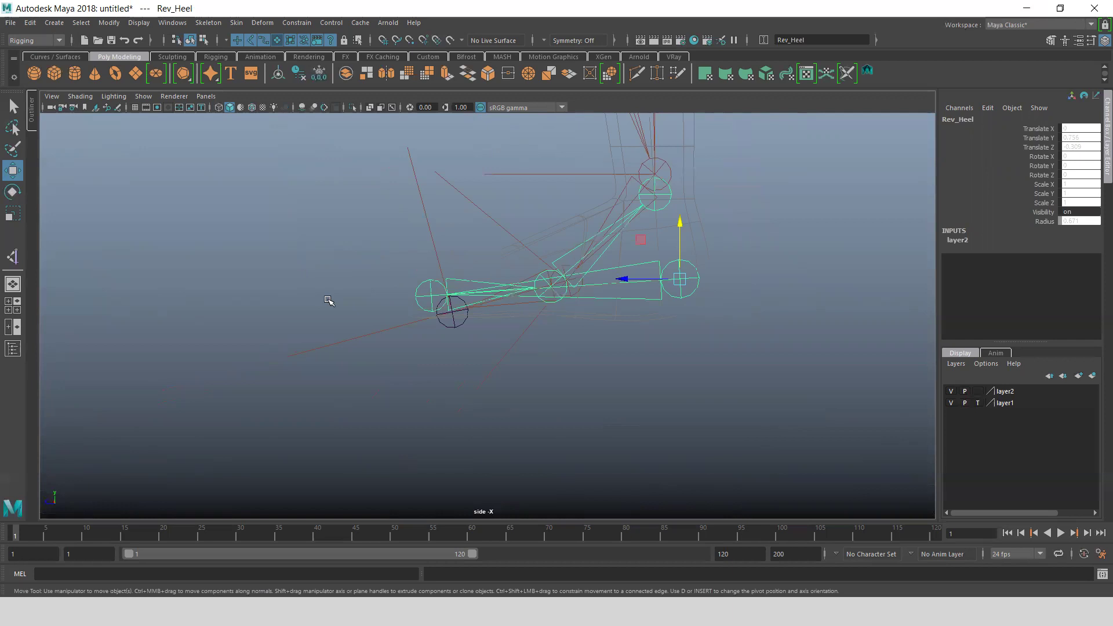
right_click_drag(328, 300, 761, 345, "alt")
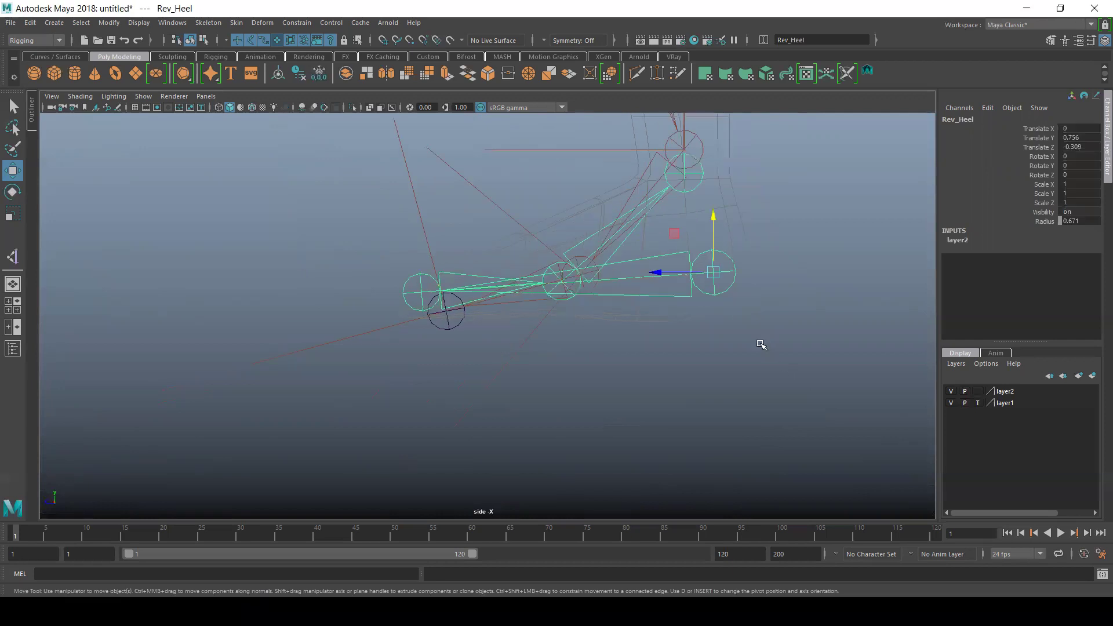
middle_click_drag(550, 133, 564, 178, "alt")
left_click(565, 178)
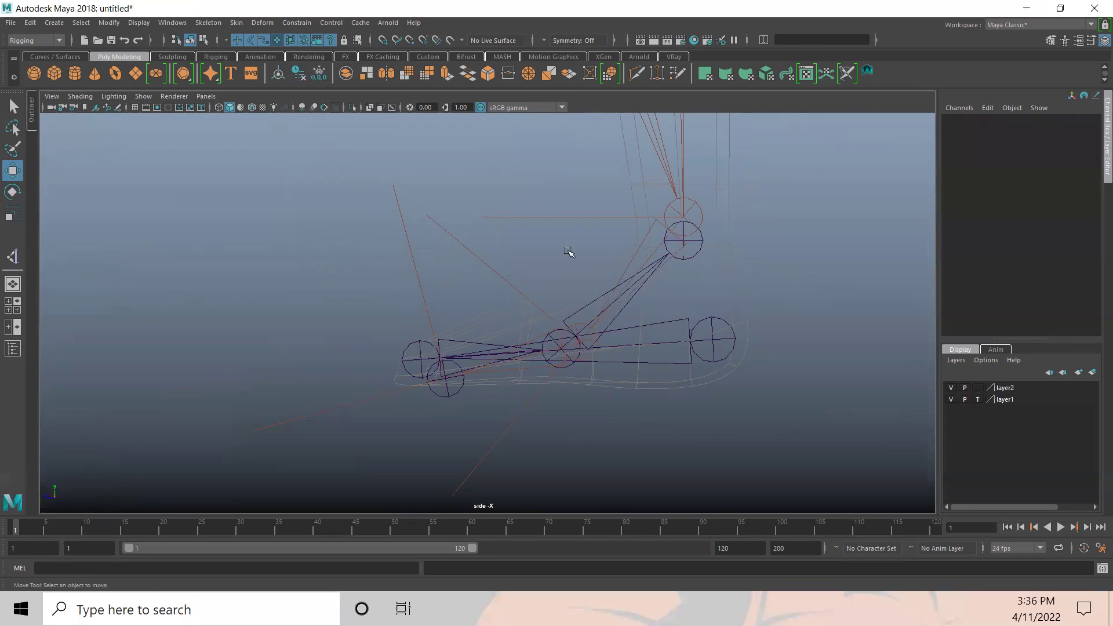
left_click(572, 269)
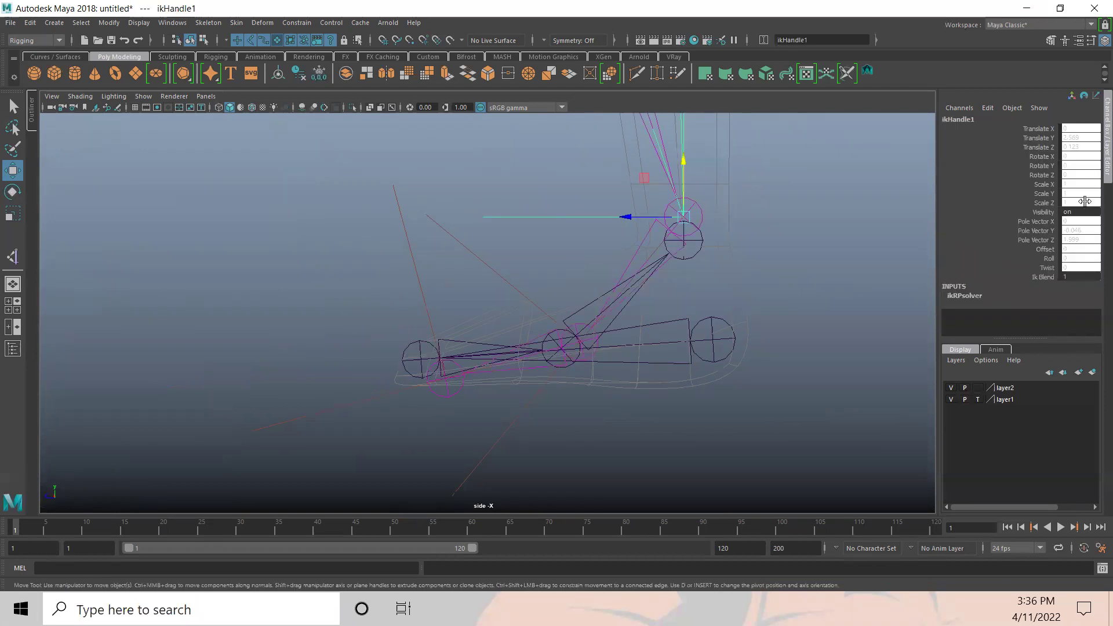
left_click_drag(623, 223, 652, 229)
key("ctrl+z")
left_click_drag(685, 158, 693, 184)
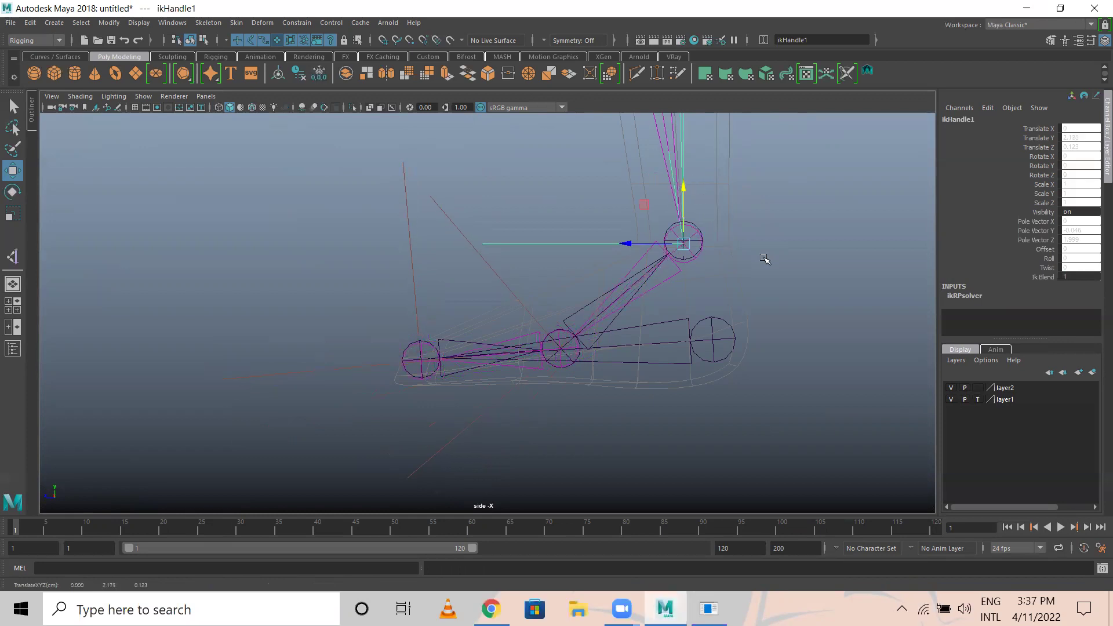
Fine-tune the ankle IK handle's height over the Rev_Ankle joint to a Translate Y of about 2.247.
right_click_drag(765, 259, 733, 265, "alt")
middle_click_drag(680, 225, 687, 299, "alt")
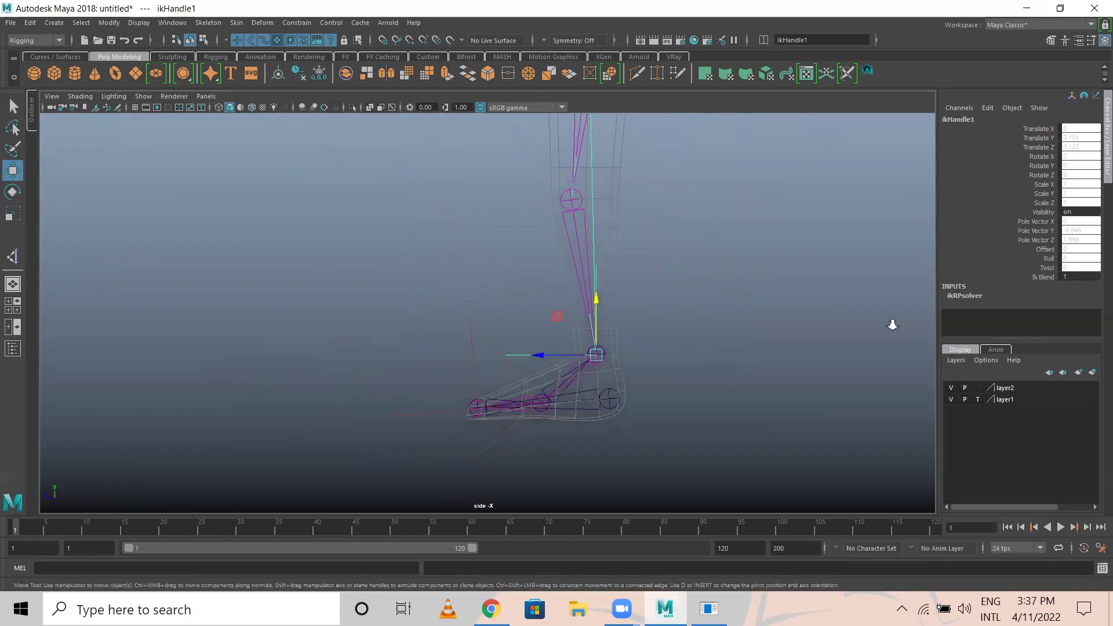
right_click_drag(893, 324, 703, 325, "alt")
middle_click_drag(831, 366, 757, 308, "alt")
right_click_drag(758, 308, 728, 280, "alt")
middle_click_drag(728, 281, 520, 319, "alt")
left_click_drag(529, 265, 528, 257)
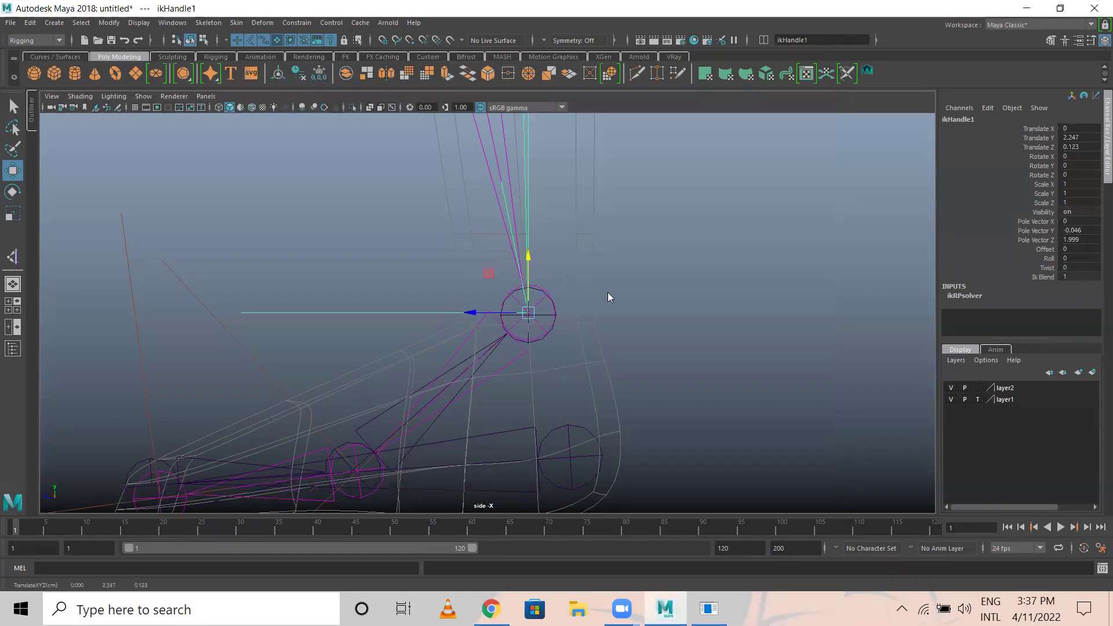
left_click(422, 289)
left_click(547, 316)
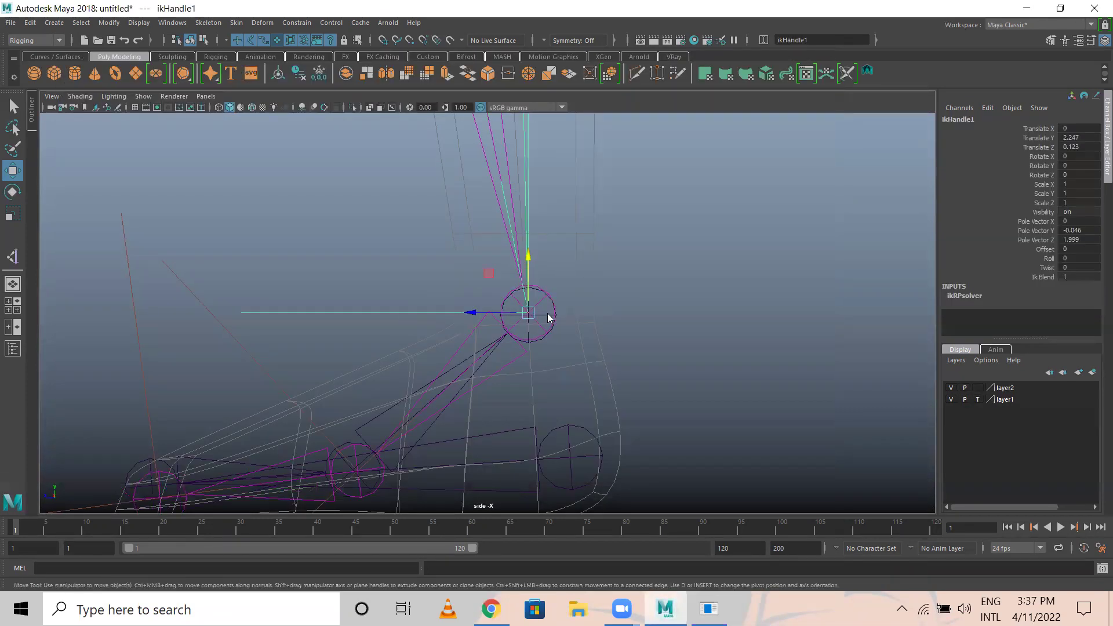
Return to the perspective view of the ankle and change the viewport background to black.
key("space")
key("space")
left_click_drag(649, 328, 626, 331, "alt")
right_click_drag(626, 330, 829, 371, "alt")
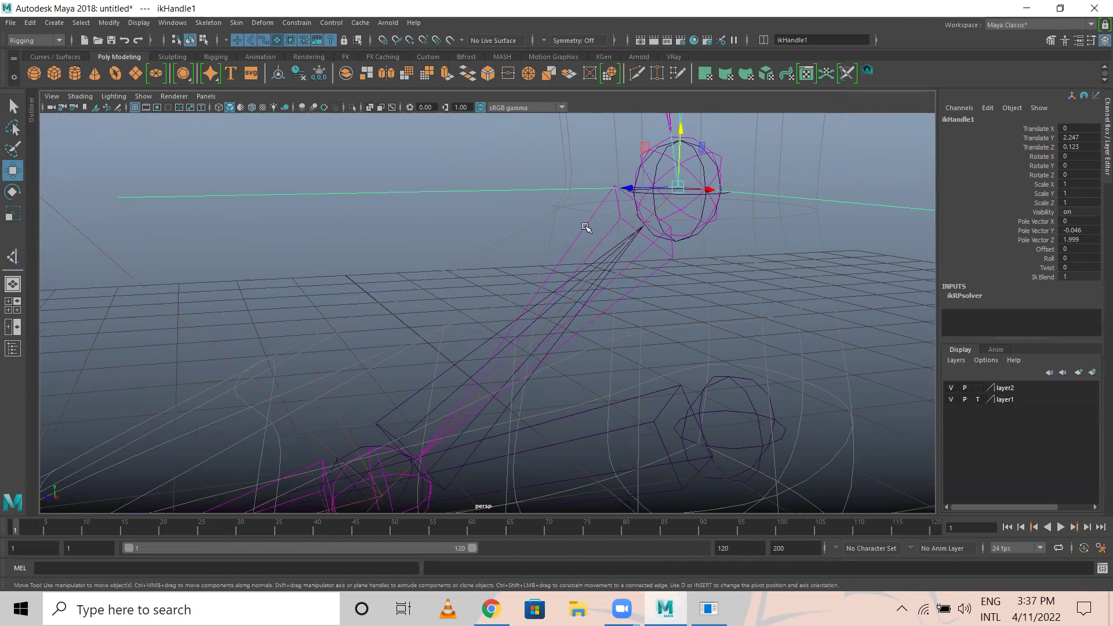
key("alt+b")
key("alt+b")
key("alt+b")
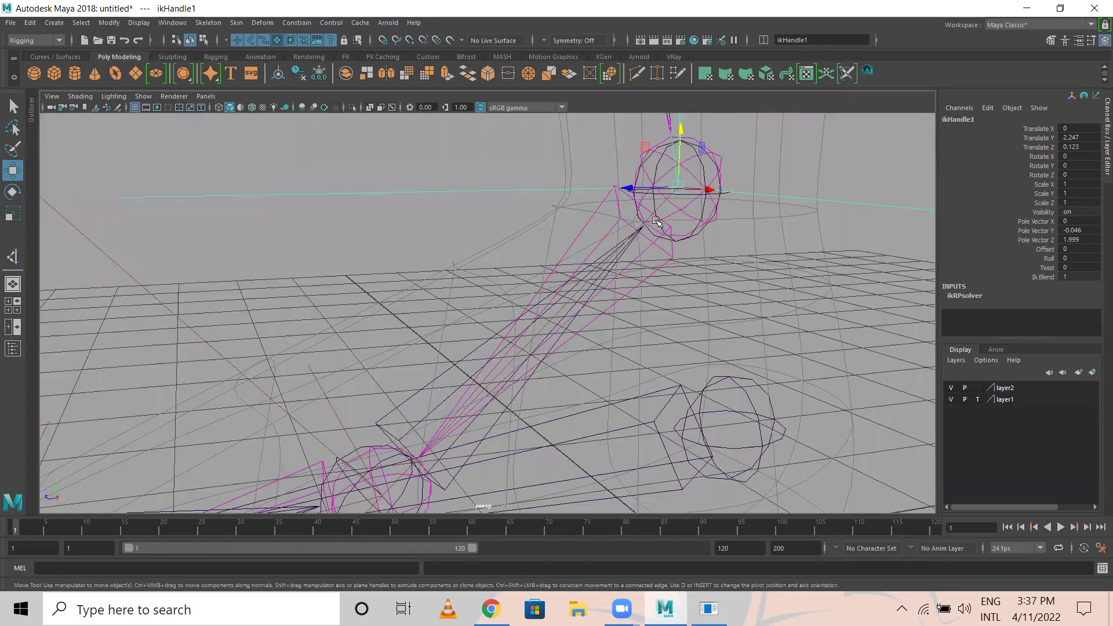
key("alt+b")
key("alt+b")
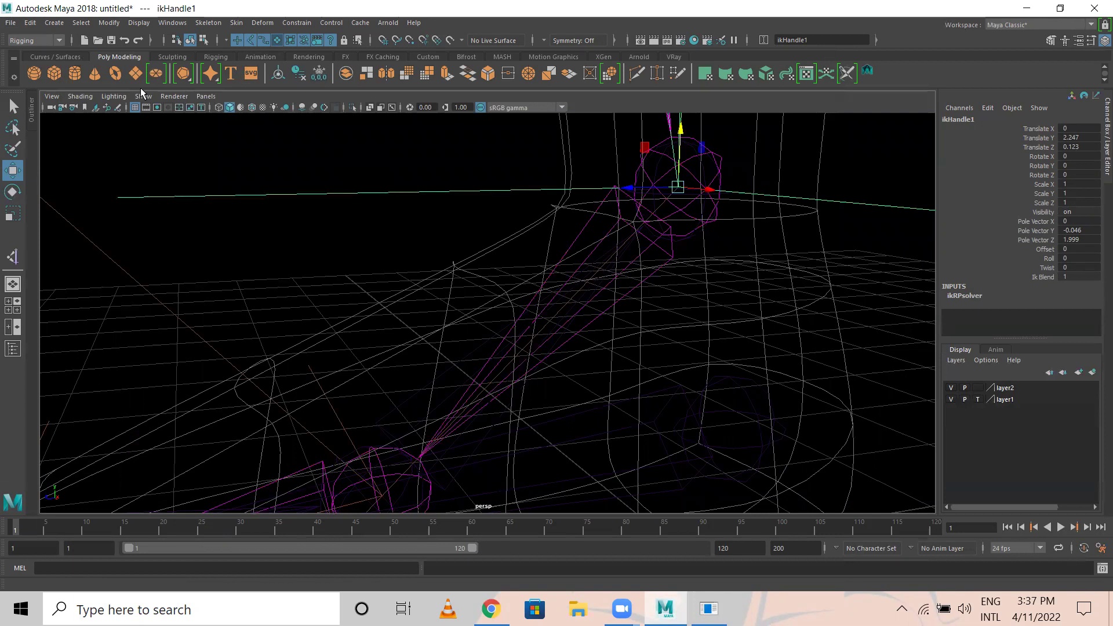
Hide the viewport grid and the leg mesh's layer, layer1, leaving the joints and IK handles displayed.
left_click(135, 107)
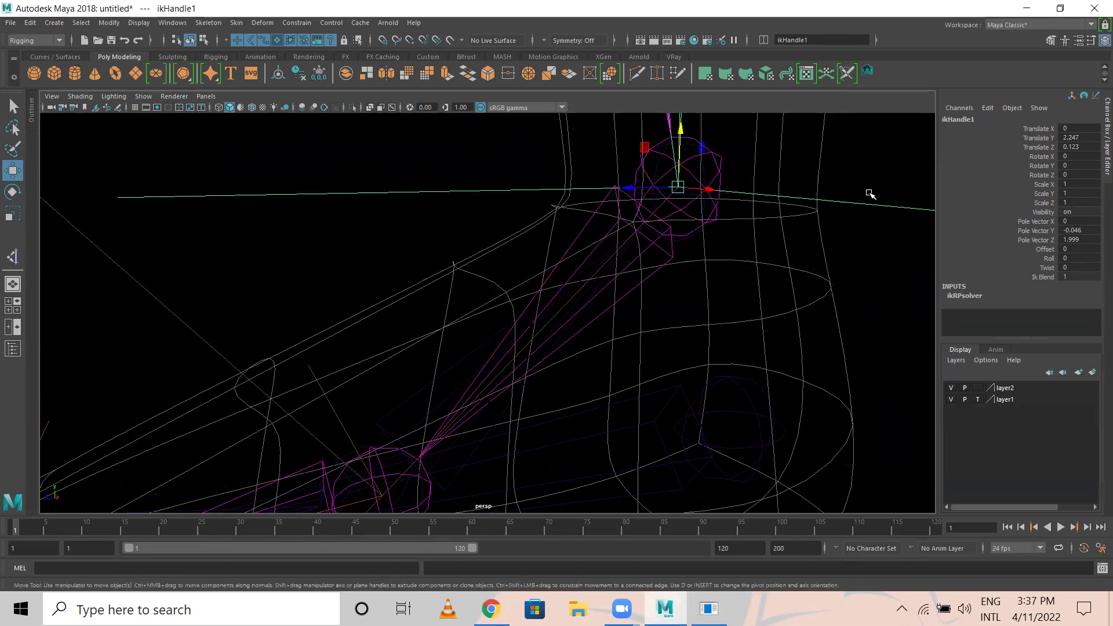
scroll(858, 216, "down", 4)
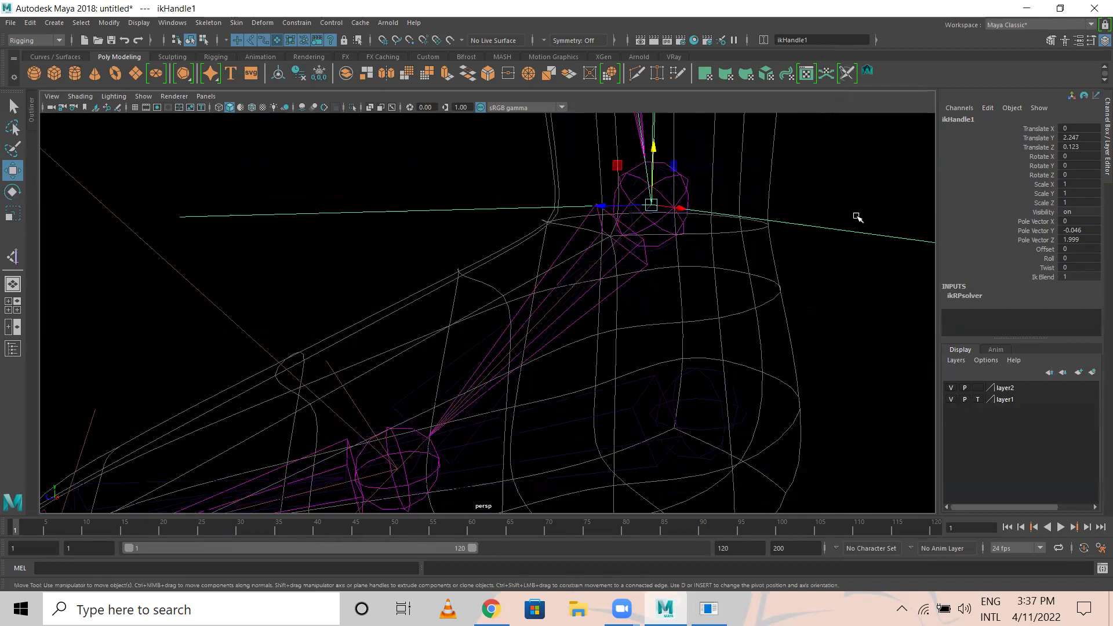
left_click(951, 399)
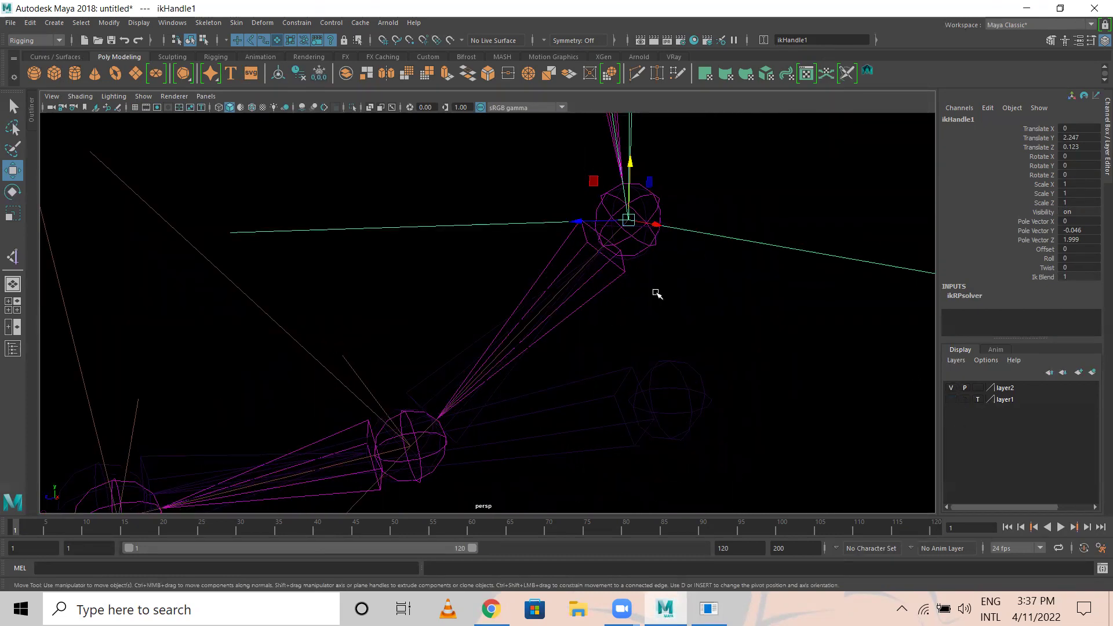
Select the Ankle joint and then the overlapping Rev_Ankle joint to tell the two apart.
left_click(738, 254)
left_click(746, 230)
left_click_drag(620, 302, 576, 266, "alt")
right_click_drag(577, 266, 689, 350, "alt")
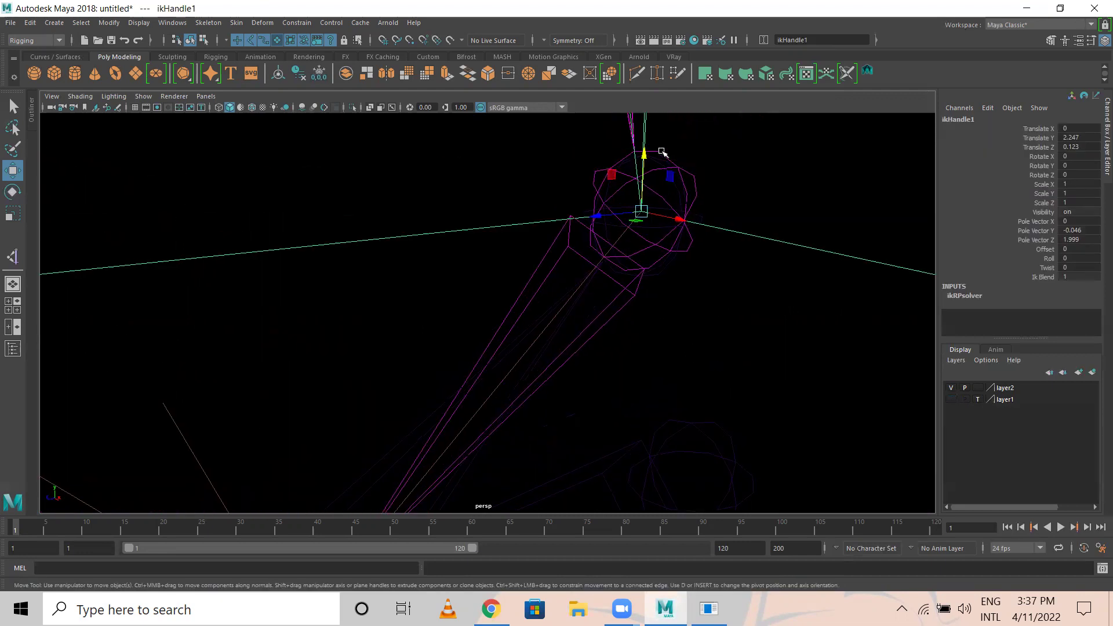
left_click(661, 152)
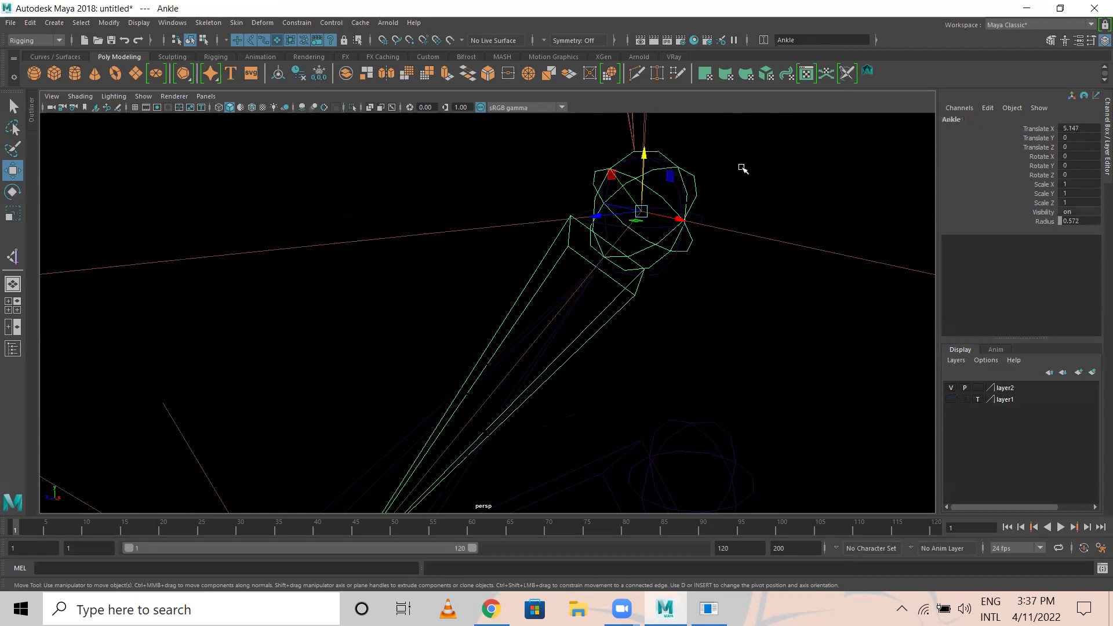
left_click(676, 265)
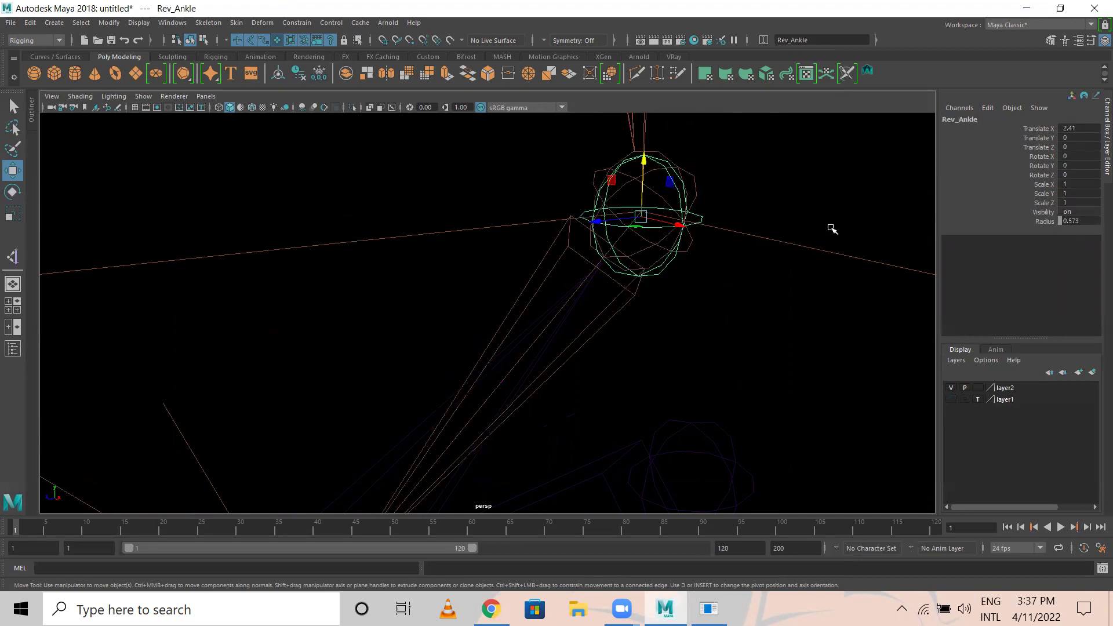
Examine up close how the ankle IK handle lines up with the Rev_Ankle joint, selecting each in turn.
key("Down")
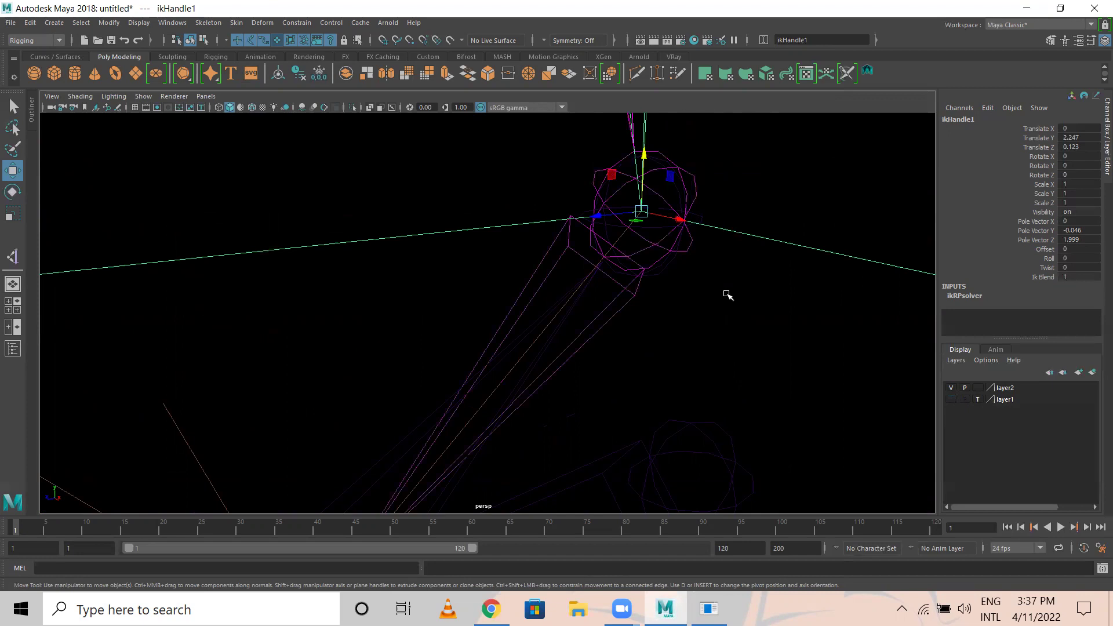
scroll(797, 314, "up", 2)
left_click_drag(736, 314, 758, 295, "alt")
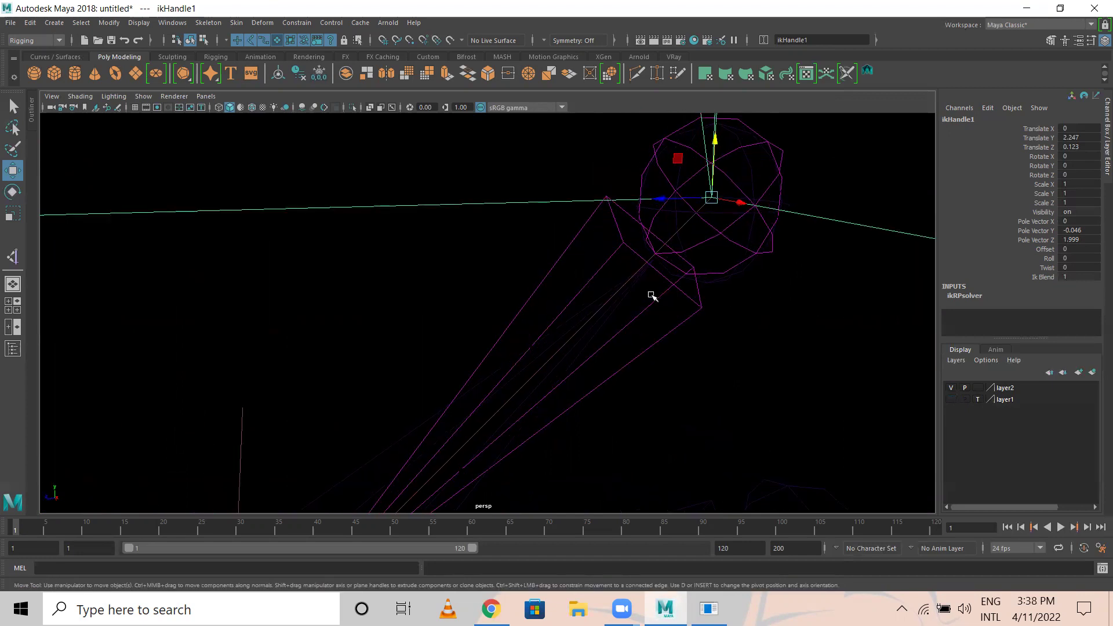
left_click_drag(652, 296, 747, 266, "alt")
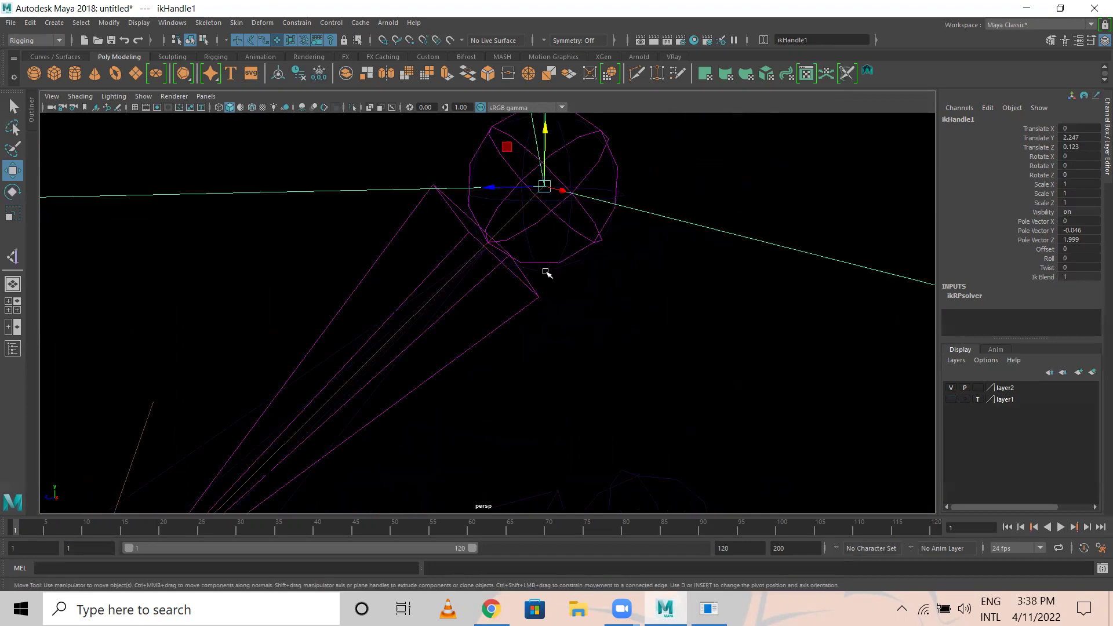
key("Up")
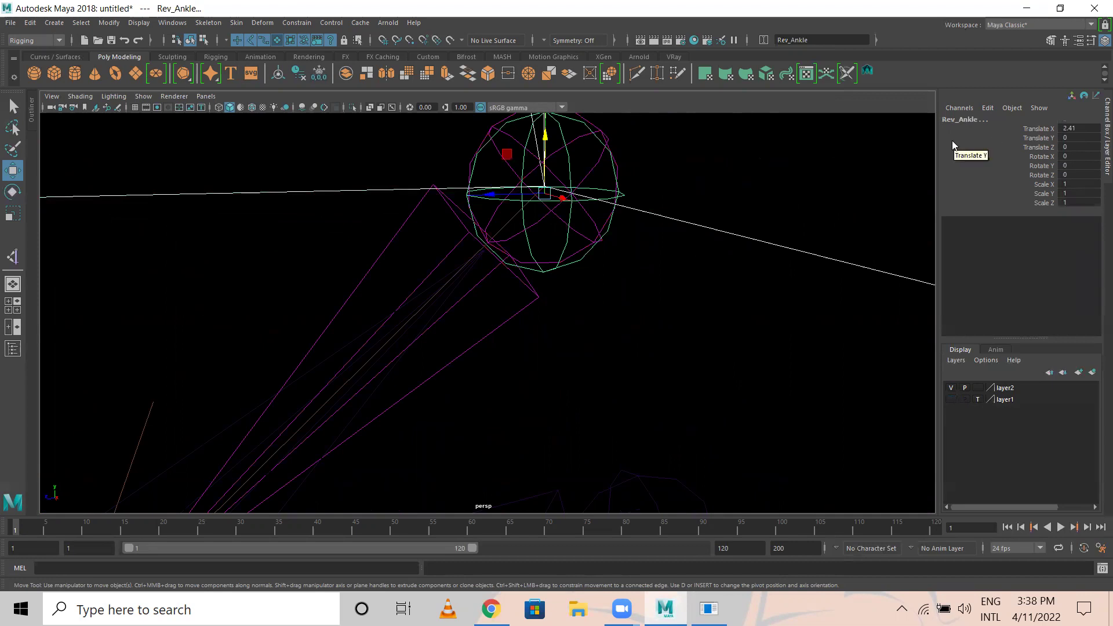
key("Down")
Examine how the ball IK handle lines up with the Rev_Ball joint, keeping the handle selected.
left_click_drag(640, 313, 427, 204, "alt")
left_click_drag(428, 204, 474, 266, "alt")
right_click_drag(474, 267, 701, 248, "alt")
left_click_drag(699, 254, 514, 225, "alt")
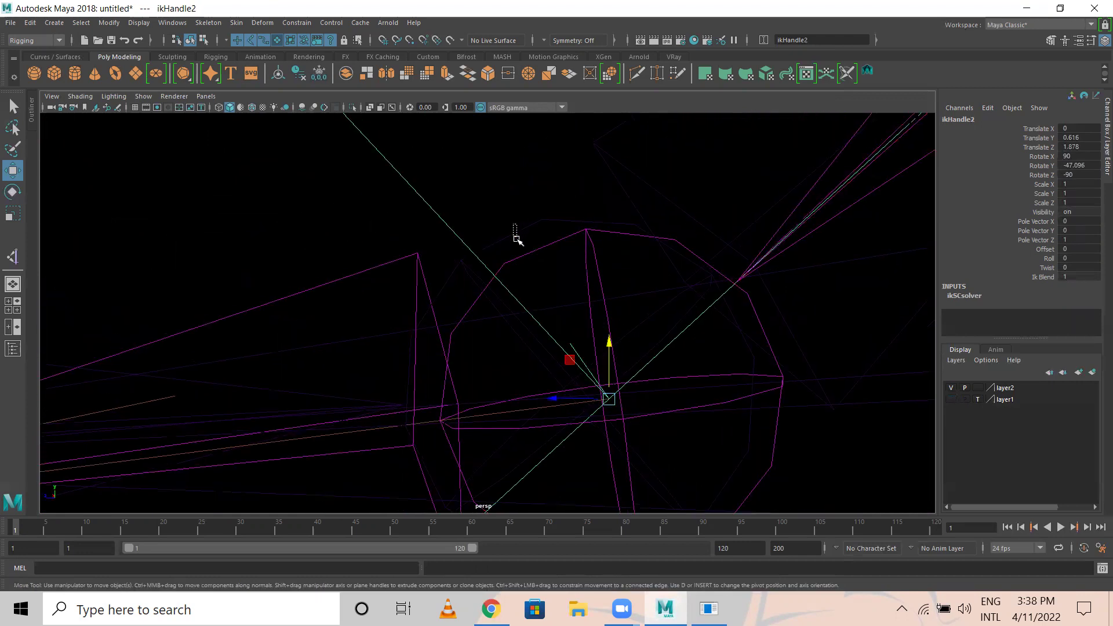
left_click(514, 234)
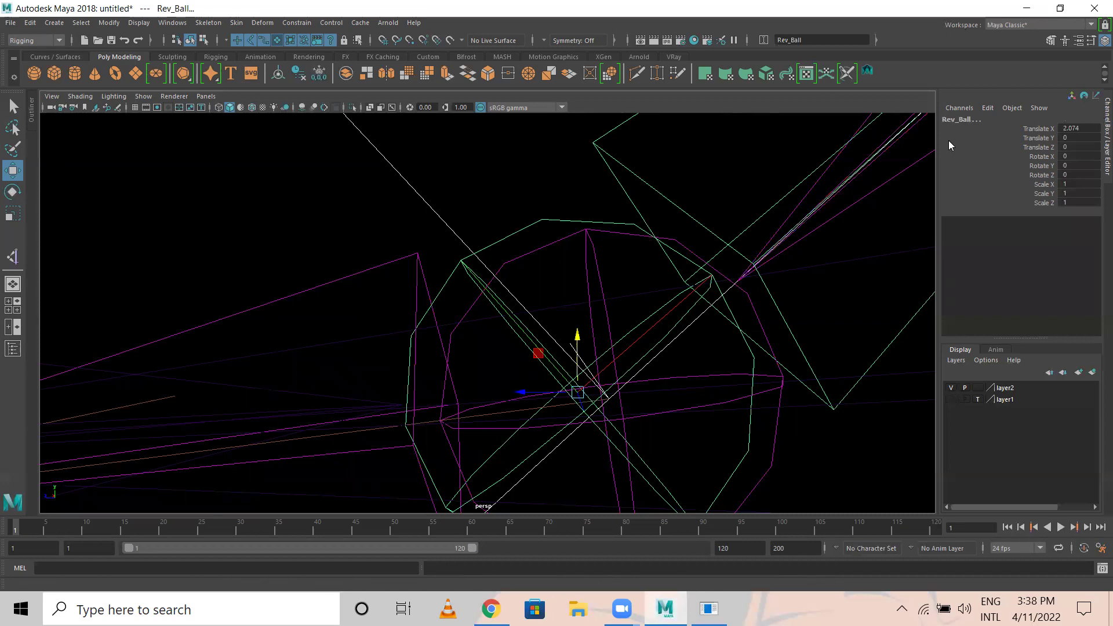
key("ctrl+z")
Examine in the side view how the toe IK handle lines up with the Rev_Toe joint, and clear the selection.
left_click_drag(628, 353, 588, 273, "alt")
key("space")
key("space")
middle_click_drag(544, 397, 697, 246, "alt")
scroll(502, 325, "up", 1)
middle_click_drag(509, 308, 705, 294, "alt")
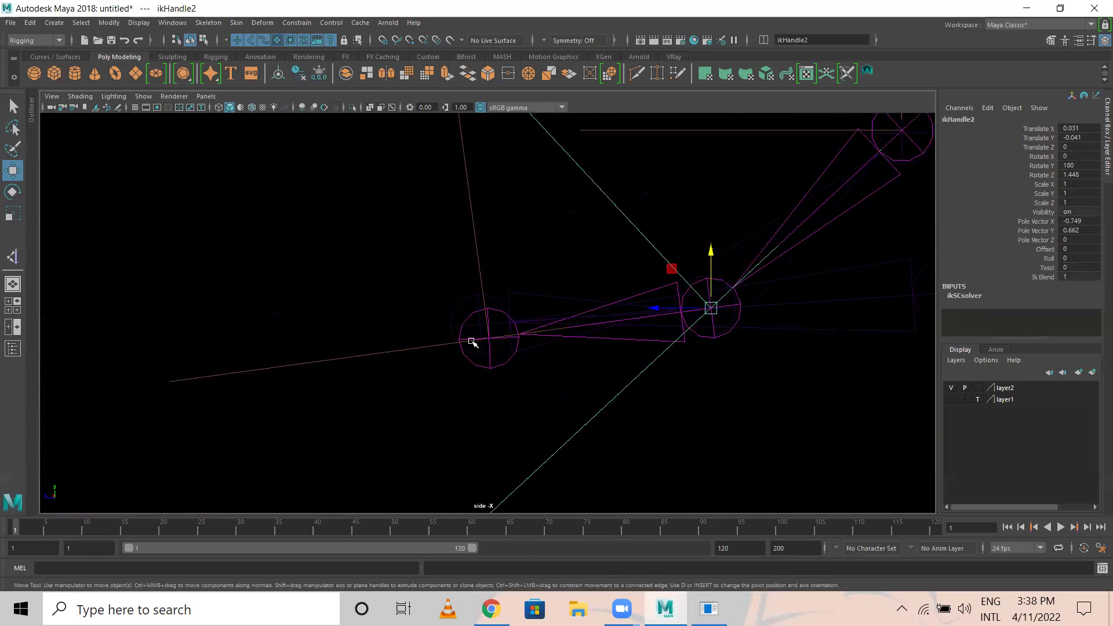
left_click(477, 250)
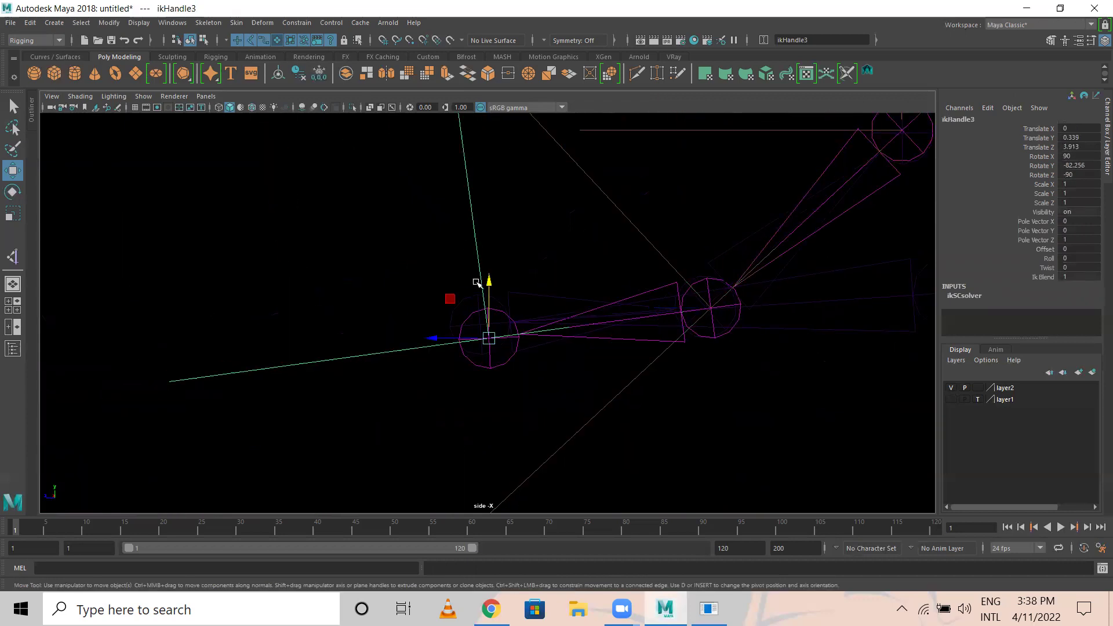
left_click_drag(490, 281, 487, 261)
scroll(484, 313, "up", 2)
scroll(436, 380, "up", 2)
left_click(422, 382)
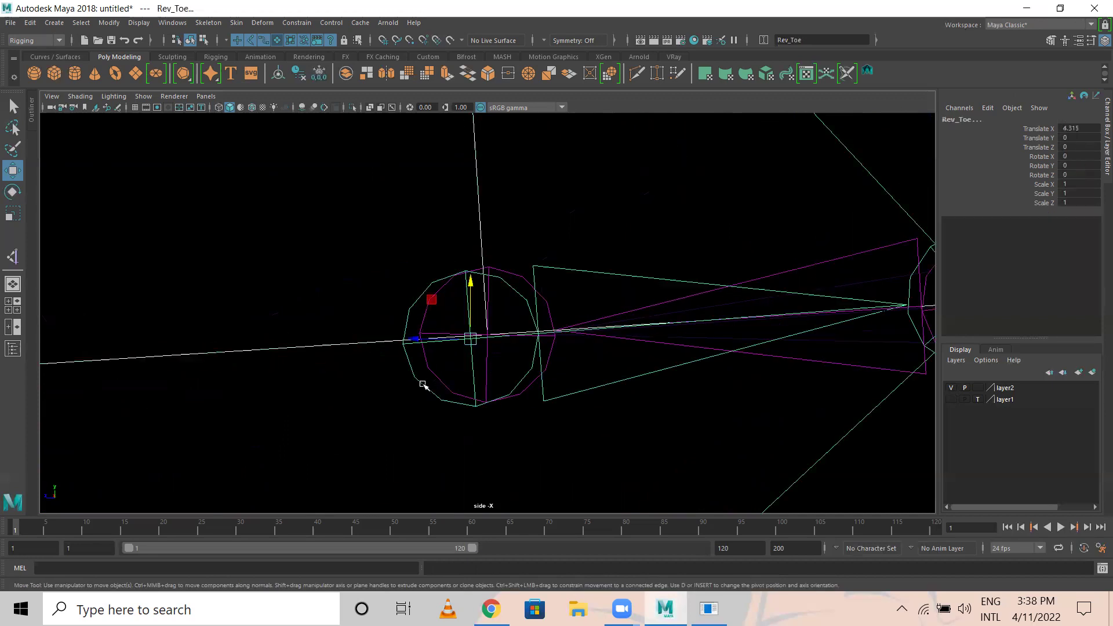
key("Down")
left_click(366, 224)
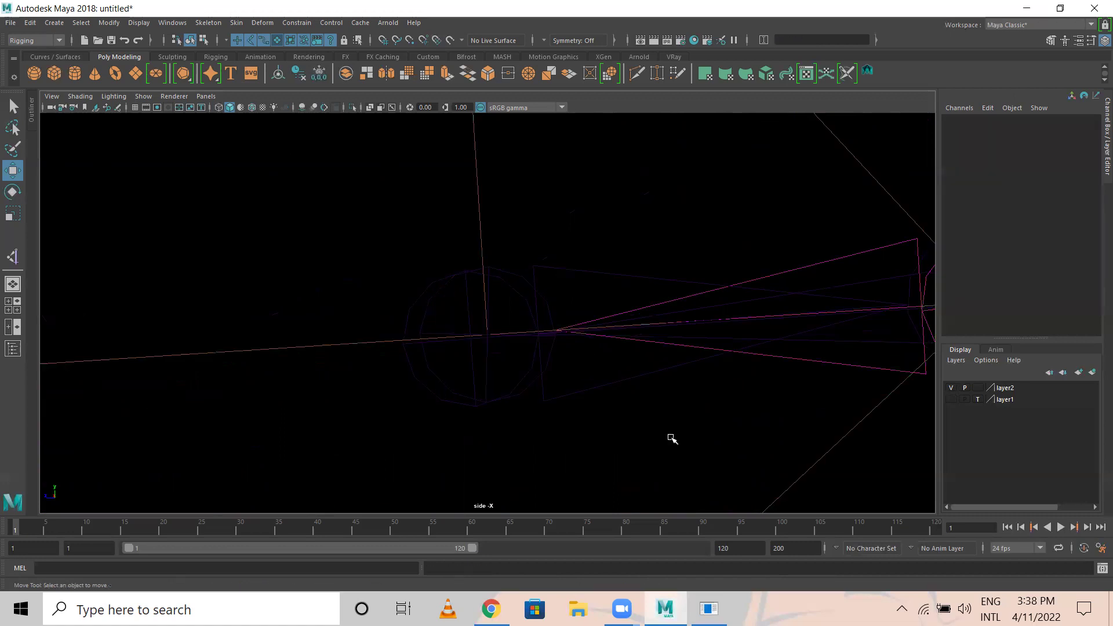
Display layer1 and the grid again in the side view and change its background from black to grey.
left_click(950, 399)
scroll(626, 359, "down", 5)
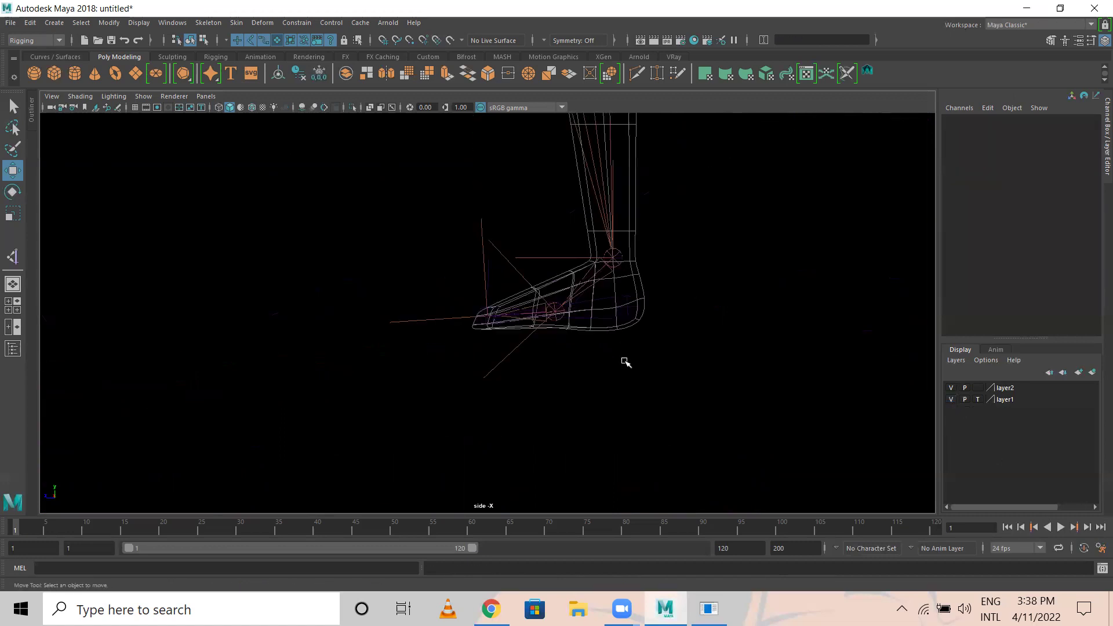
left_click(135, 107)
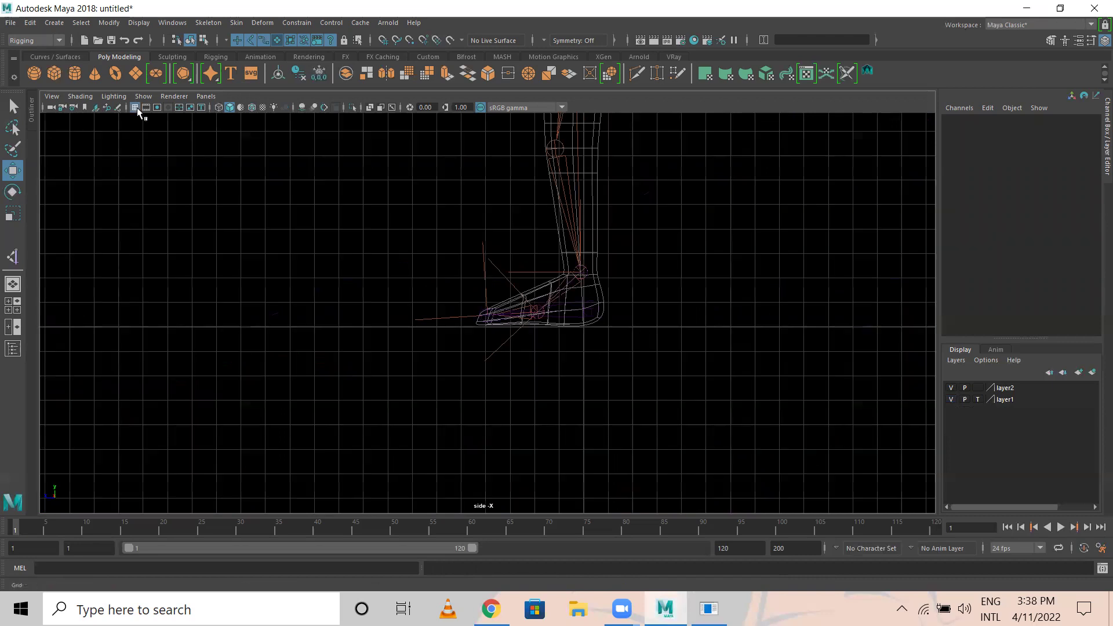
key("alt+b")
key("alt+b")
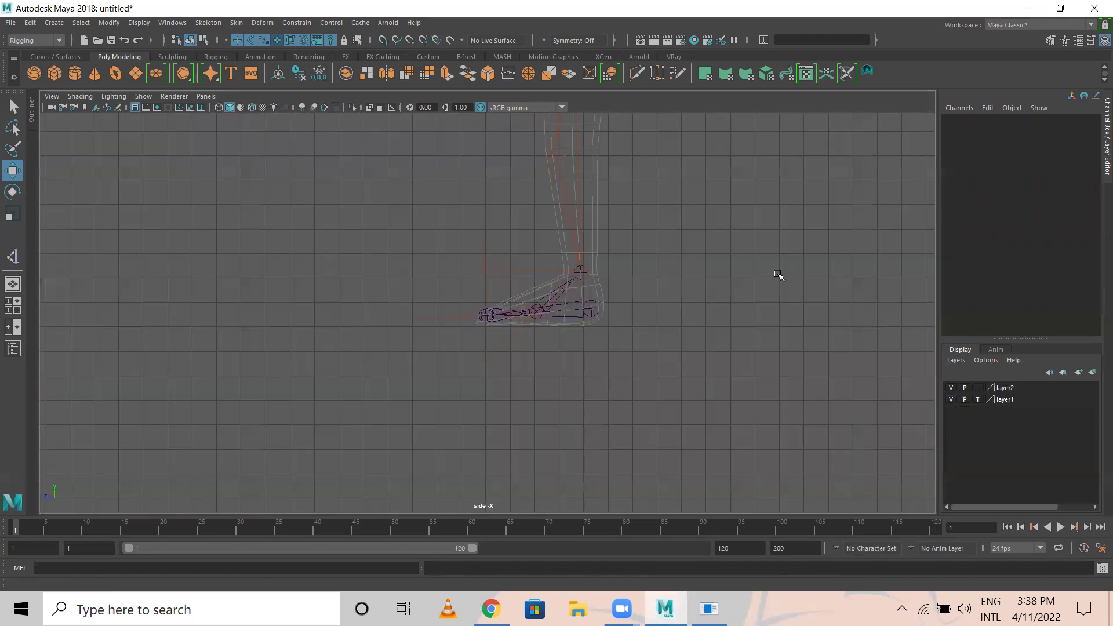
Return to the perspective view of the leg and display its grid again.
key("space")
key("space")
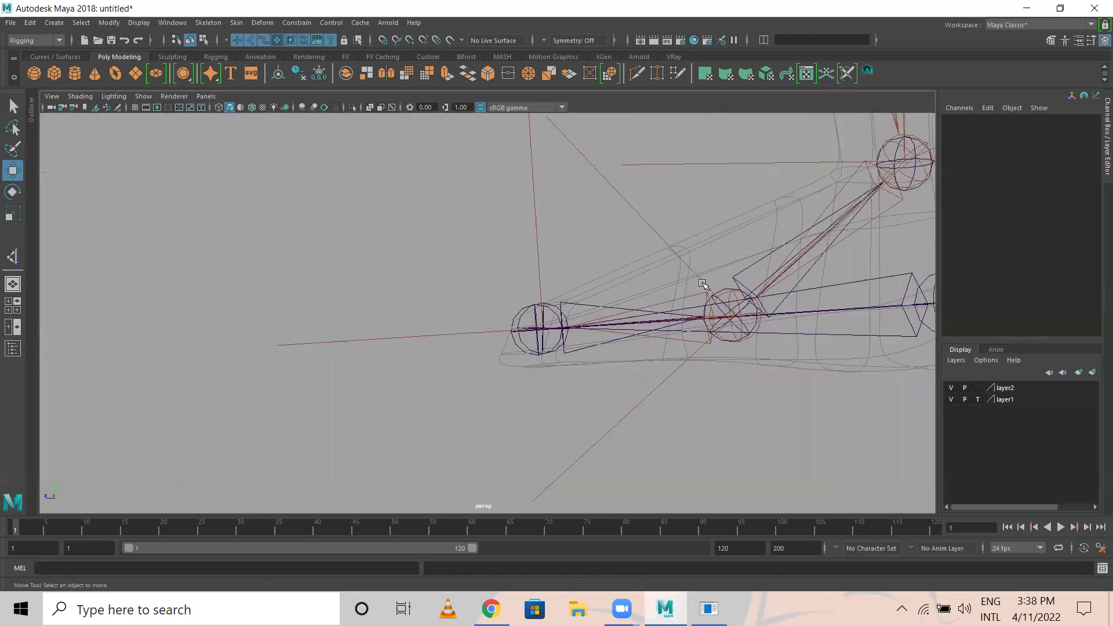
right_click_drag(822, 373, 360, 278, "alt")
left_click_drag(359, 279, 545, 324, "alt")
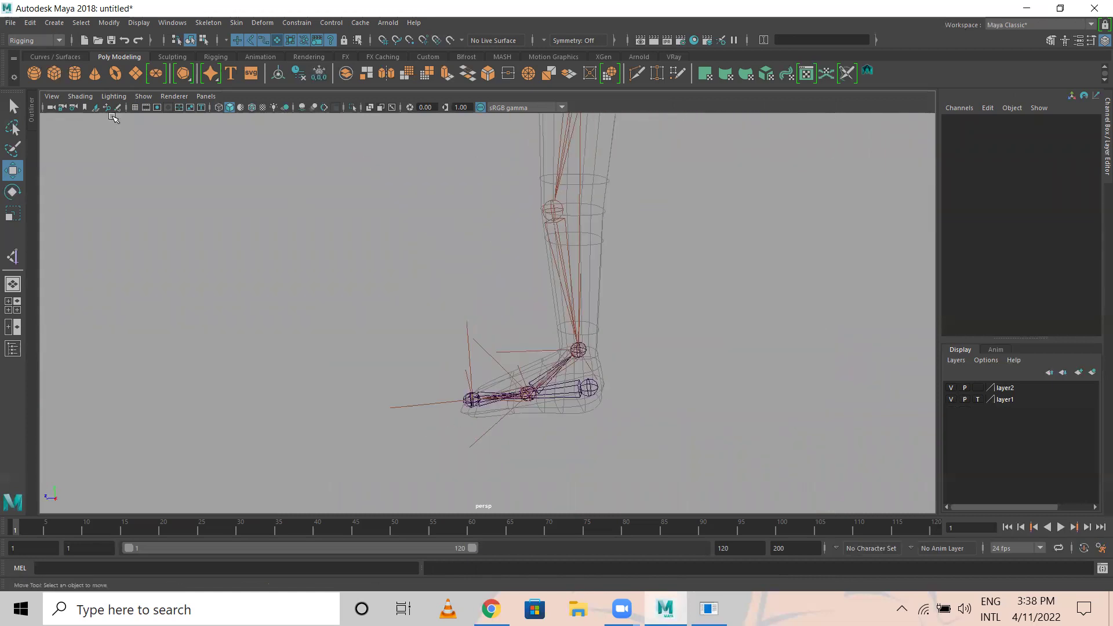
left_click(135, 107)
left_click_drag(736, 375, 663, 373, "alt")
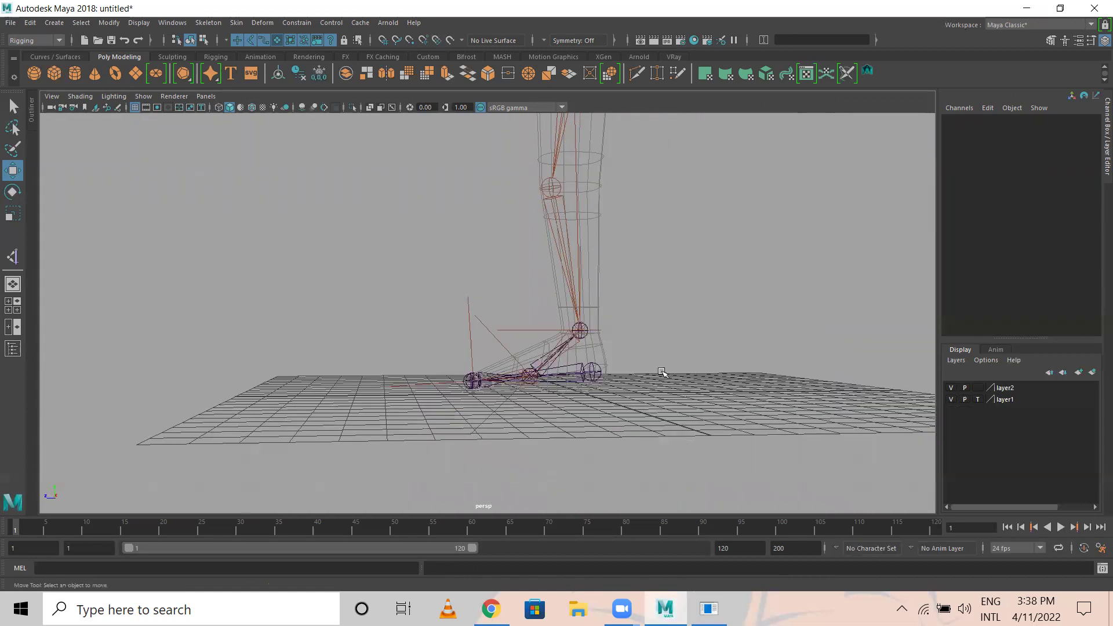
scroll(652, 421, "up", 2)
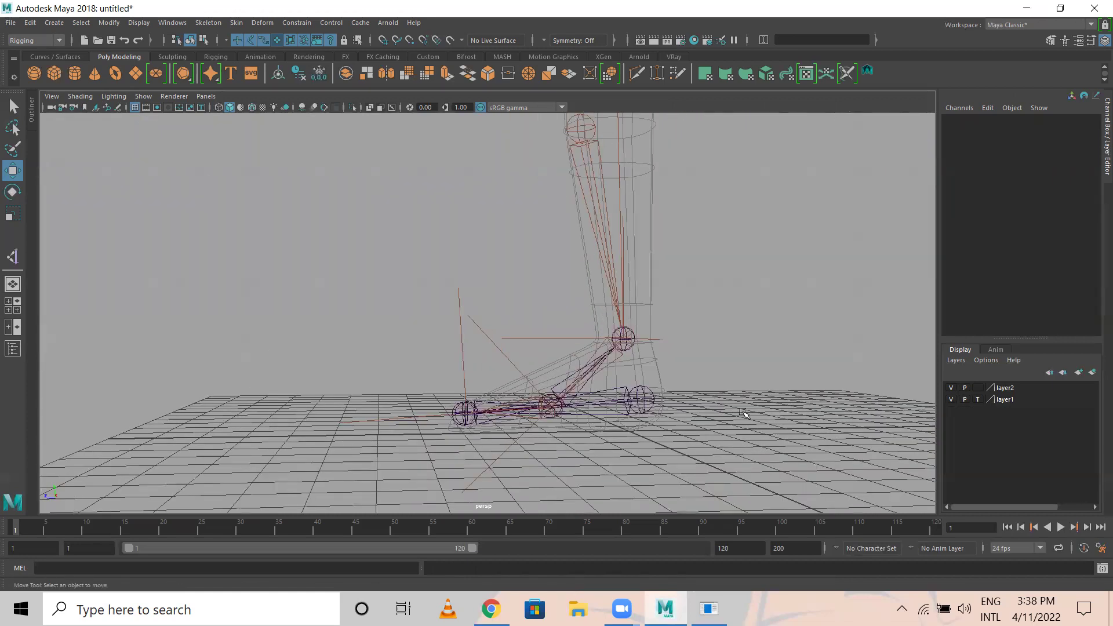
Test the rig by moving the Rev_Heel joint, and undo the move.
left_click(643, 398)
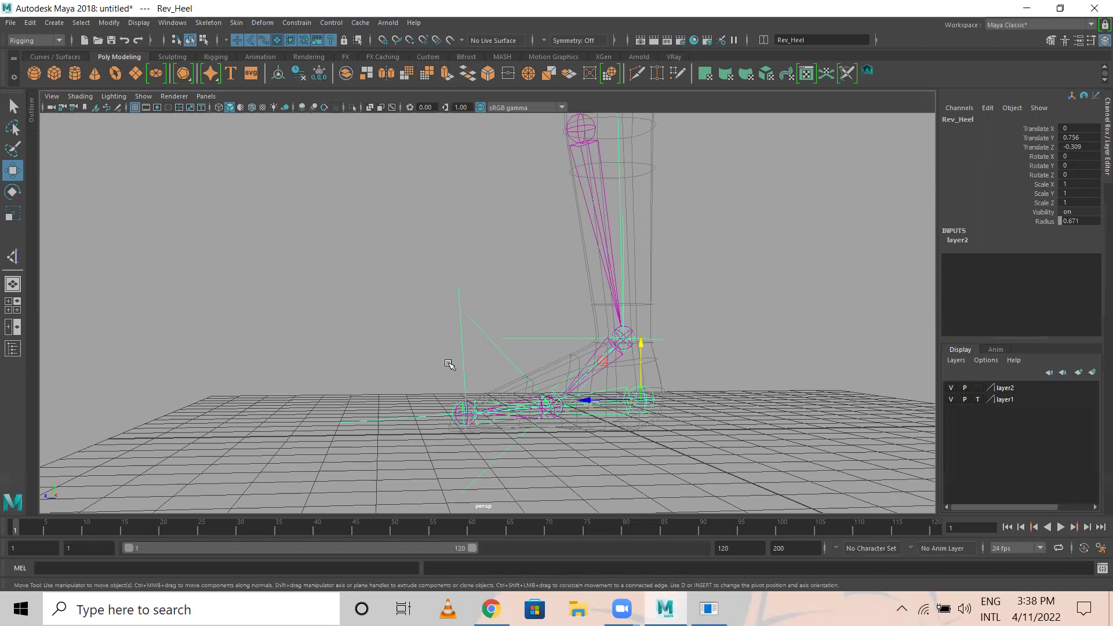
scroll(678, 377, "down", 5)
middle_click_drag(614, 355, 625, 396, "alt")
left_click_drag(625, 396, 477, 379, "alt")
key("ctrl+z")
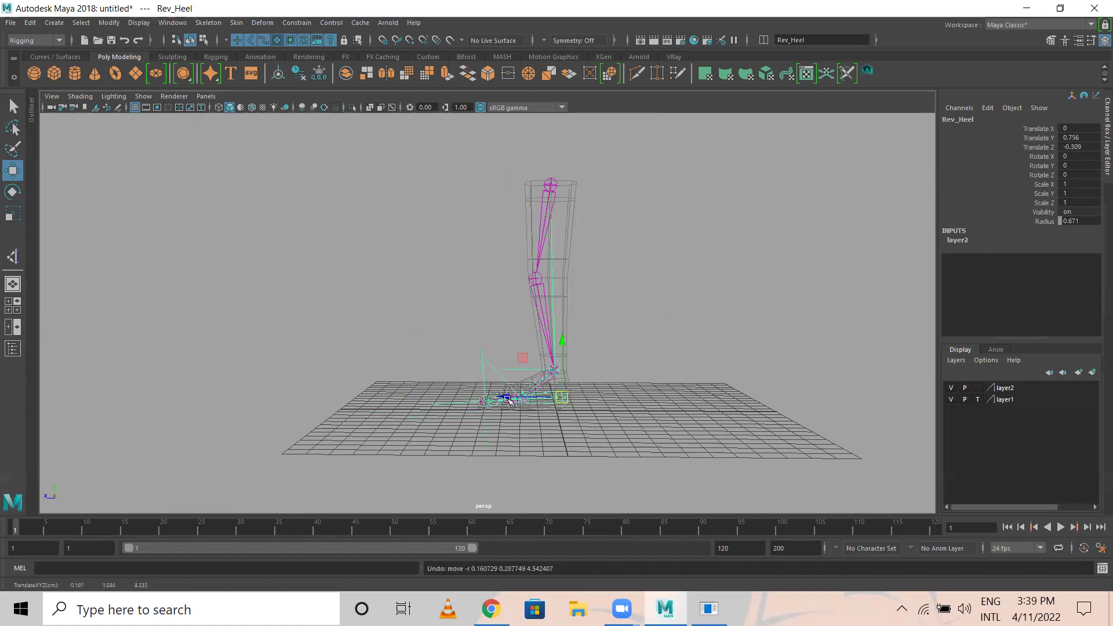
Turn off template display for layer1 to make the leg mesh shaded and selectable.
right_click_drag(628, 380, 978, 431, "alt")
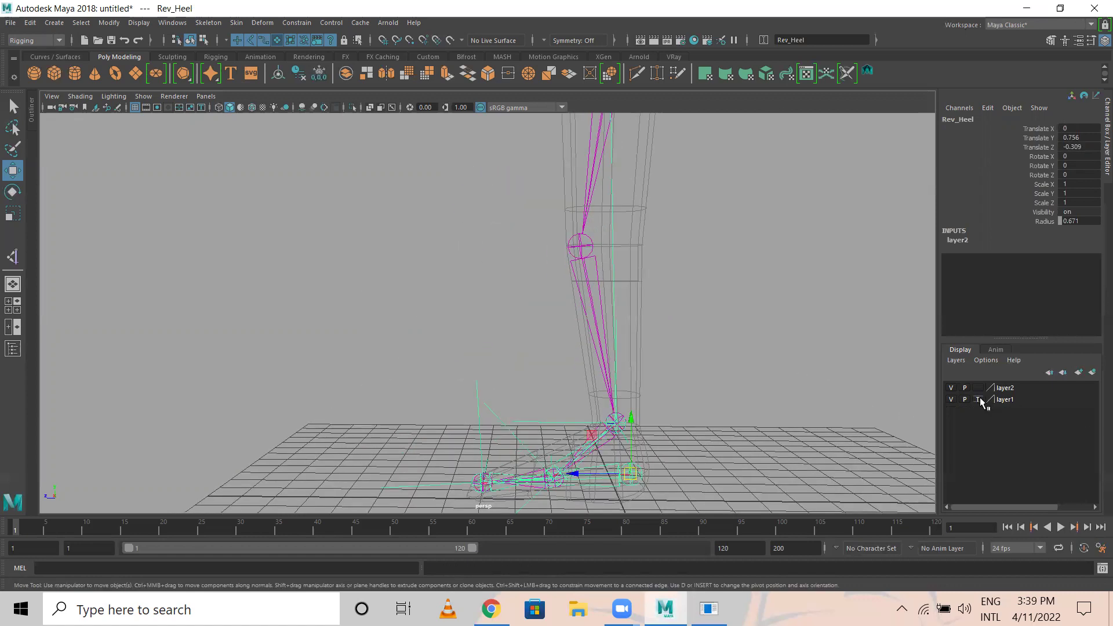
left_click(978, 400)
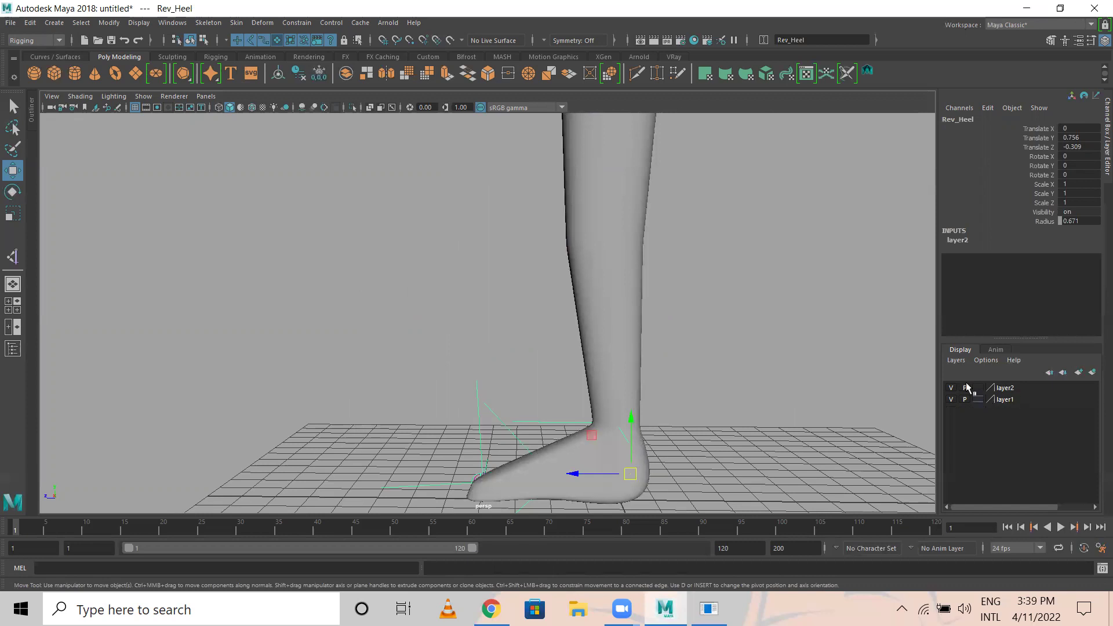
right_click_drag(731, 288, 770, 263, "alt")
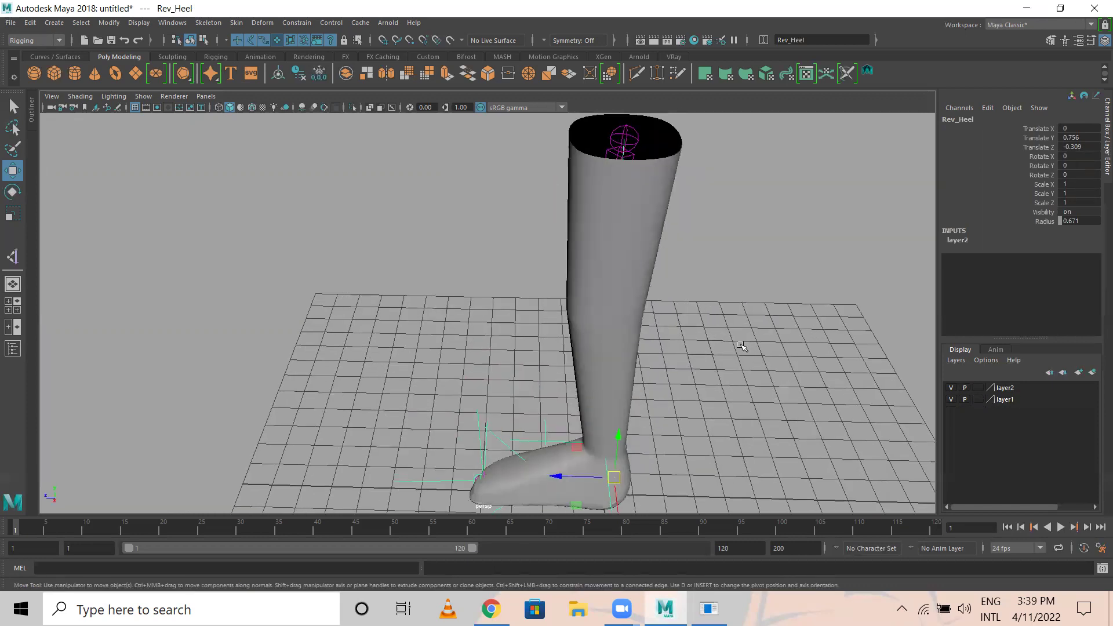
middle_click_drag(770, 264, 746, 354, "alt")
Select the leg mesh pCube1 together with the Thigh joint and bind them with Bind Skin.
left_click(587, 236)
left_click(586, 239)
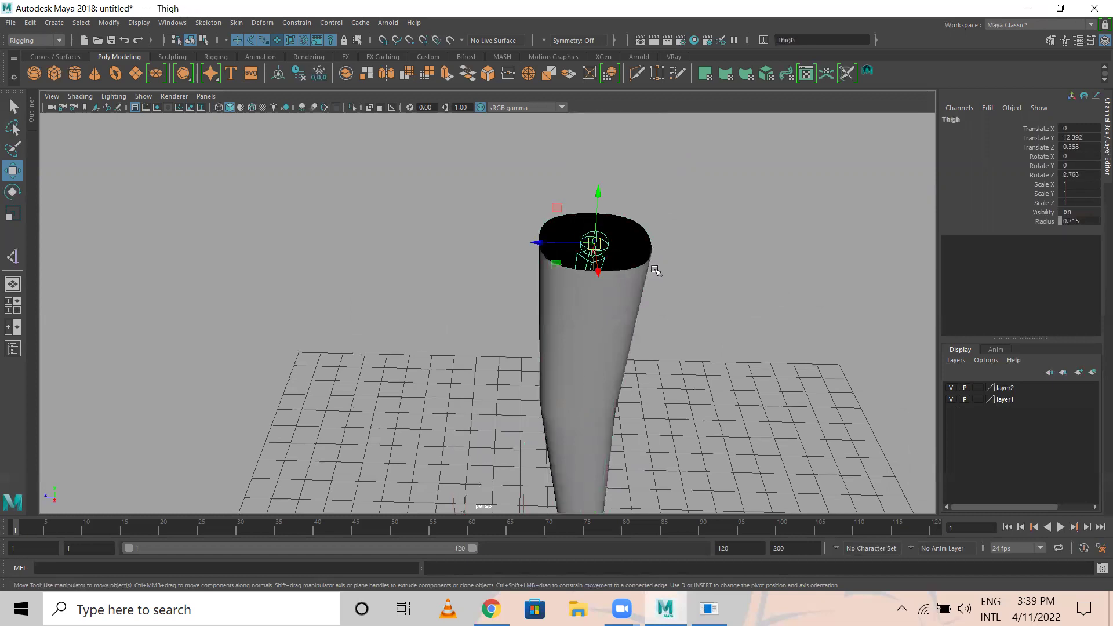
left_click(623, 305)
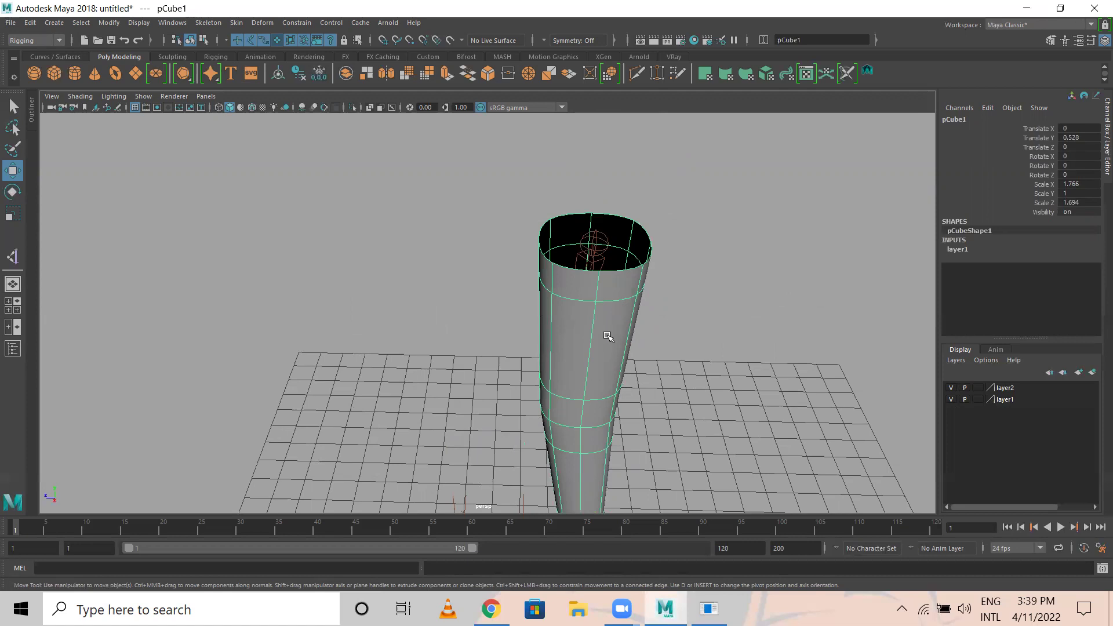
left_click(587, 242)
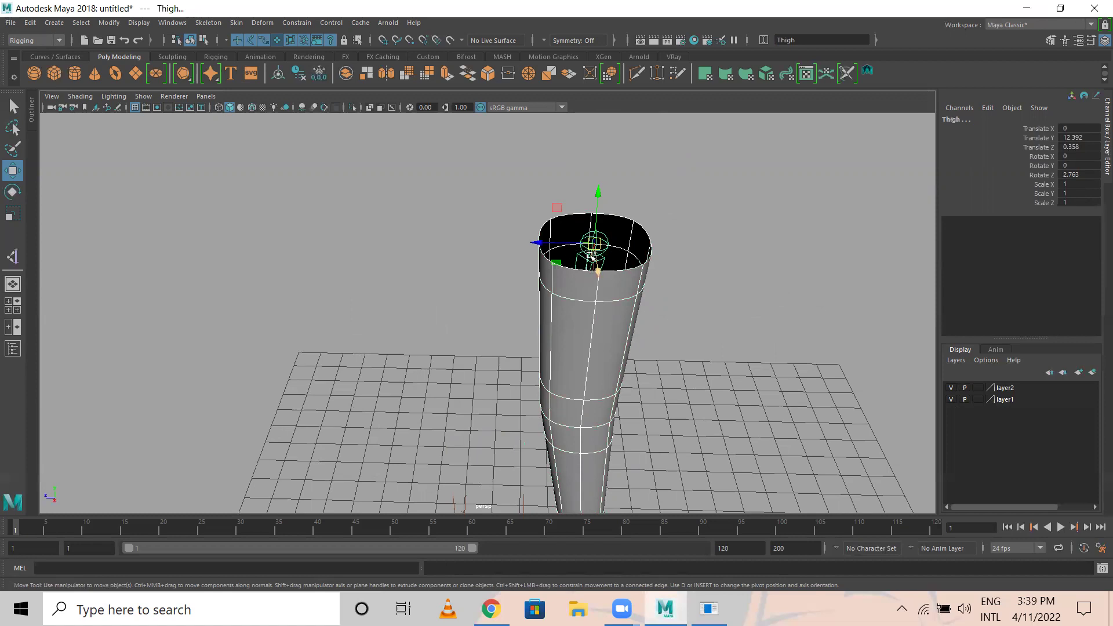
left_click(236, 23)
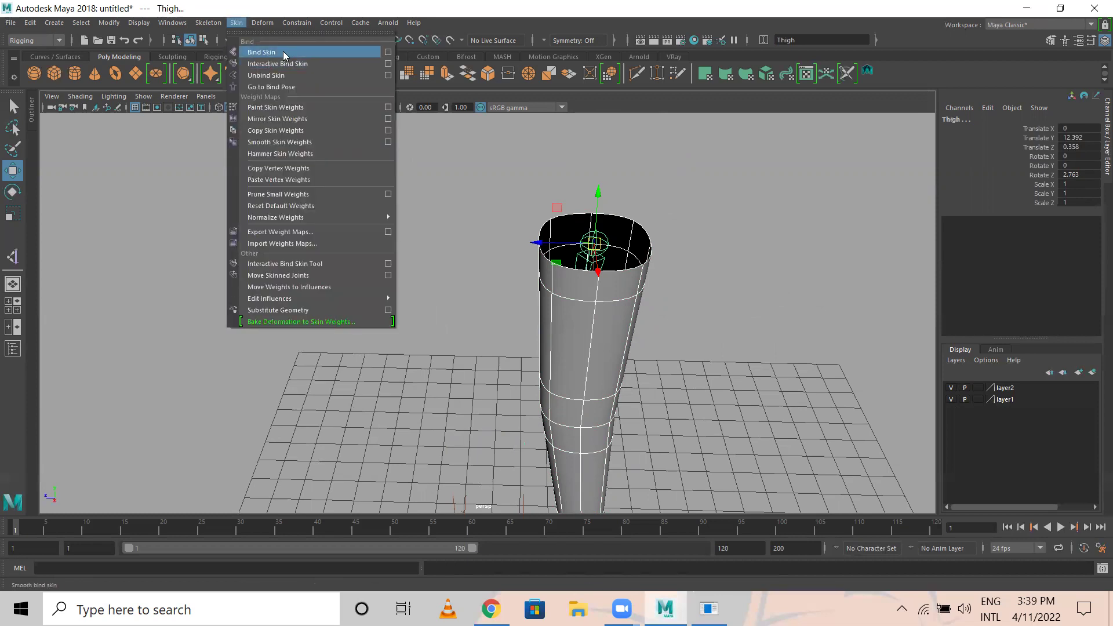
left_click(284, 53)
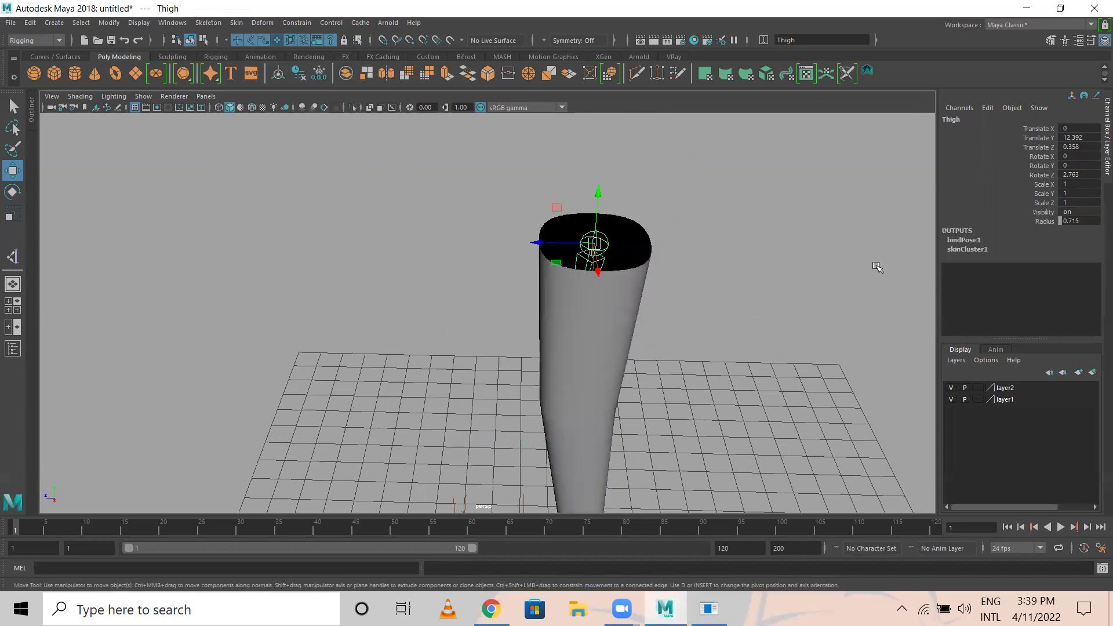
Select the Rev_Heel joint and set the perspective view to shaded display with textures.
left_click(760, 400)
left_click_drag(736, 462, 637, 475, "alt")
mouse_move(545, 446)
left_mouse_down("alt")
mouse_move(585, 481)
mouse_move(598, 467)
left_mouse_up("alt")
key("4")
key("5")
key("6")
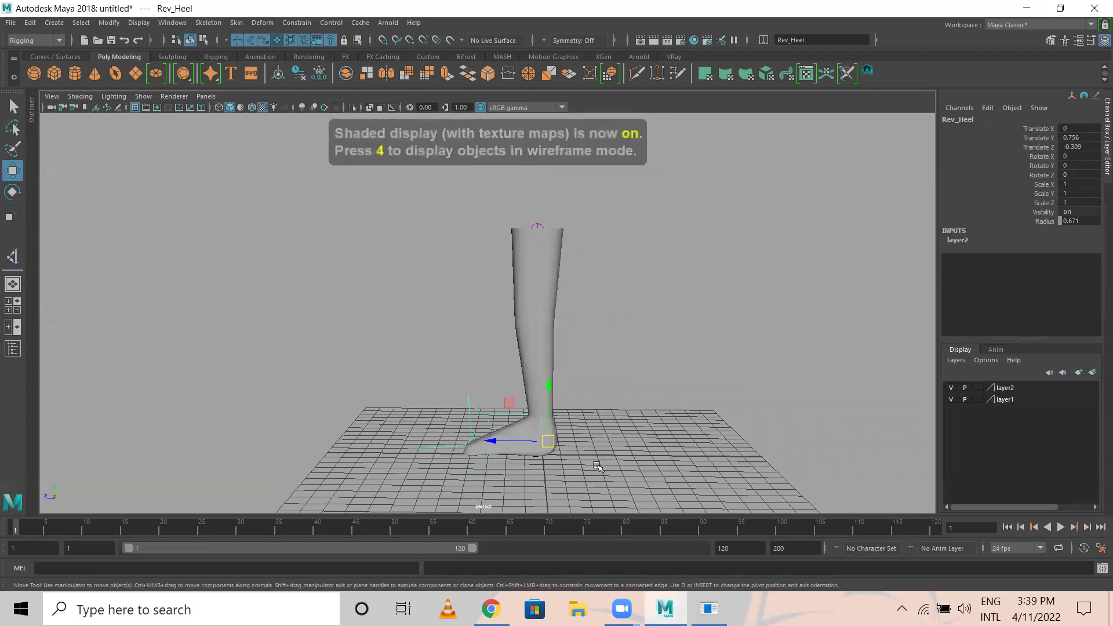
Test the skinned leg's bending by moving the Rev_Heel joint, and undo the moves.
left_click_drag(536, 452, 515, 389)
key("ctrl+z")
key("ctrl+z")
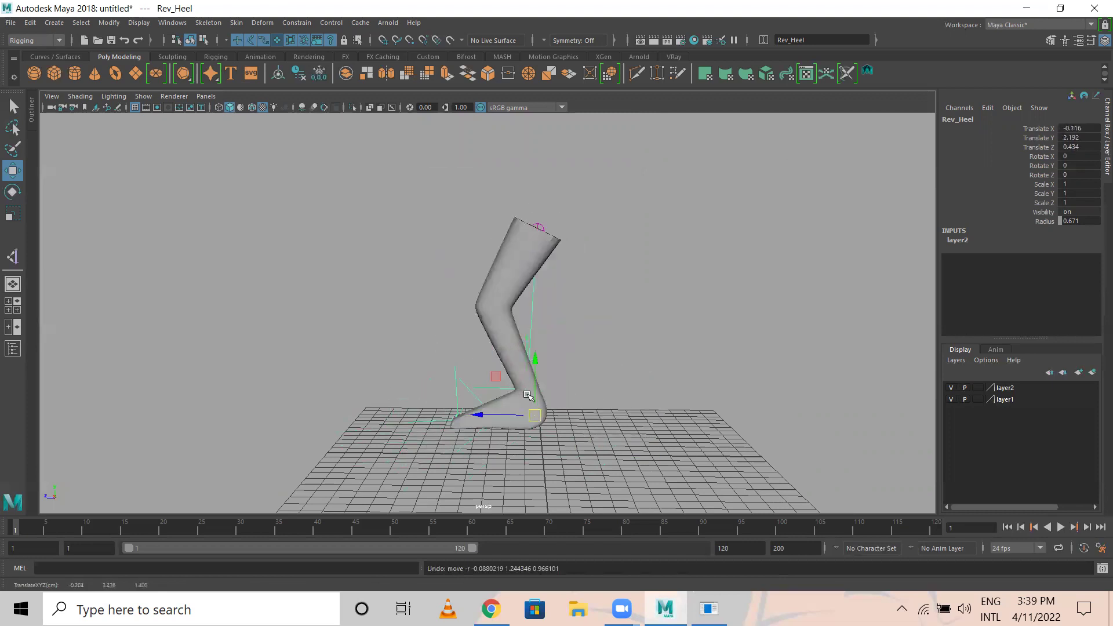
key("ctrl+z")
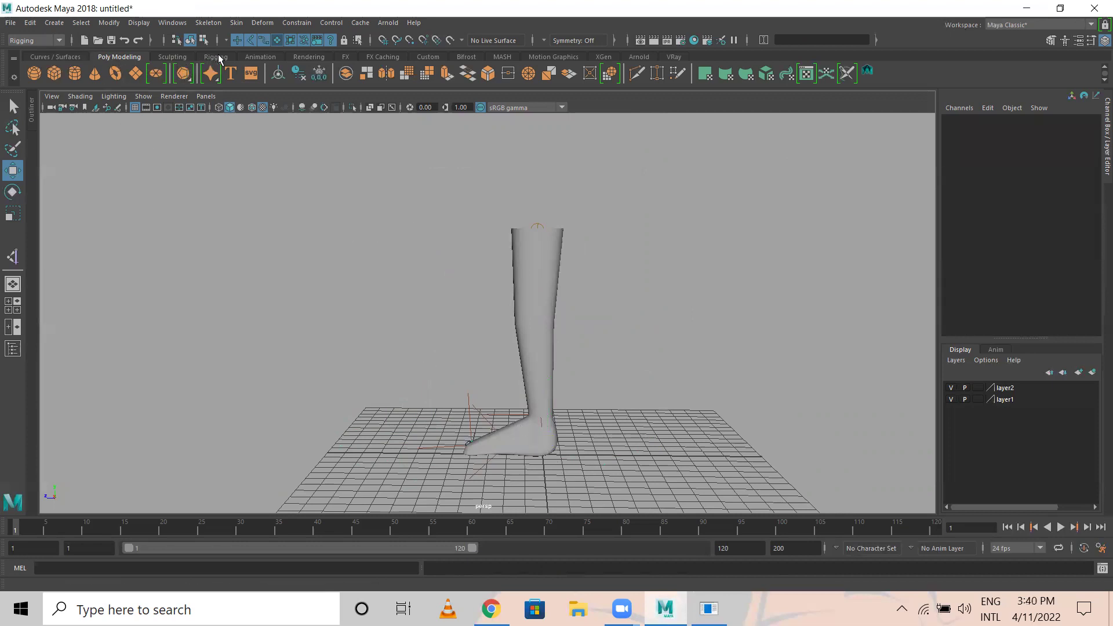
Create a NURBS circle around the foot and move it in the top view to a Translate Z of about 1.634.
left_click(56, 56)
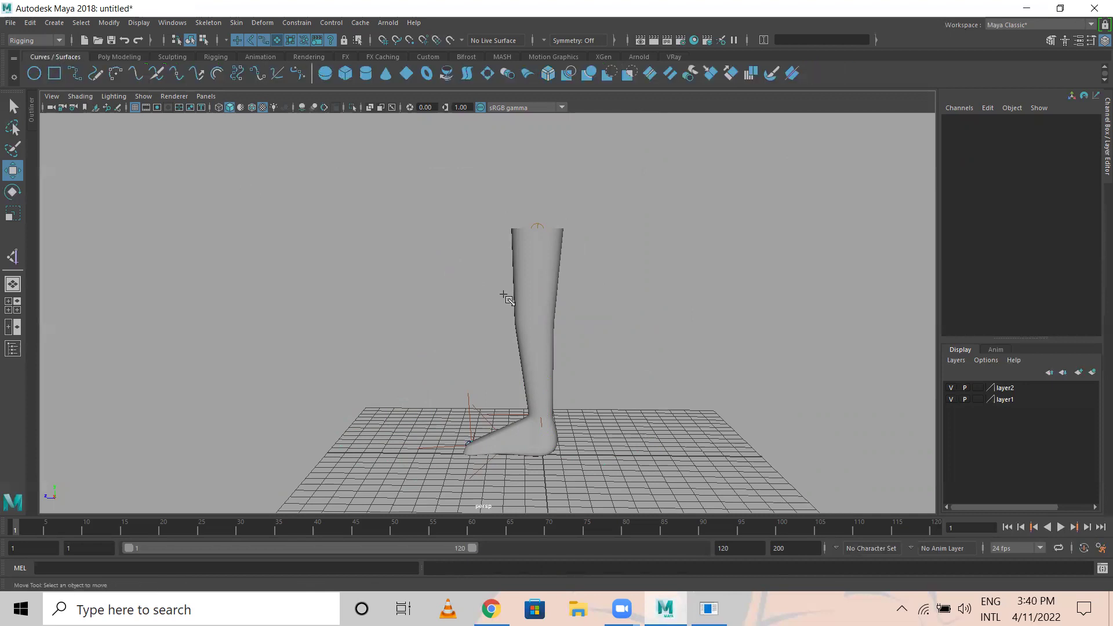
left_click_drag(536, 367, 589, 372, "alt")
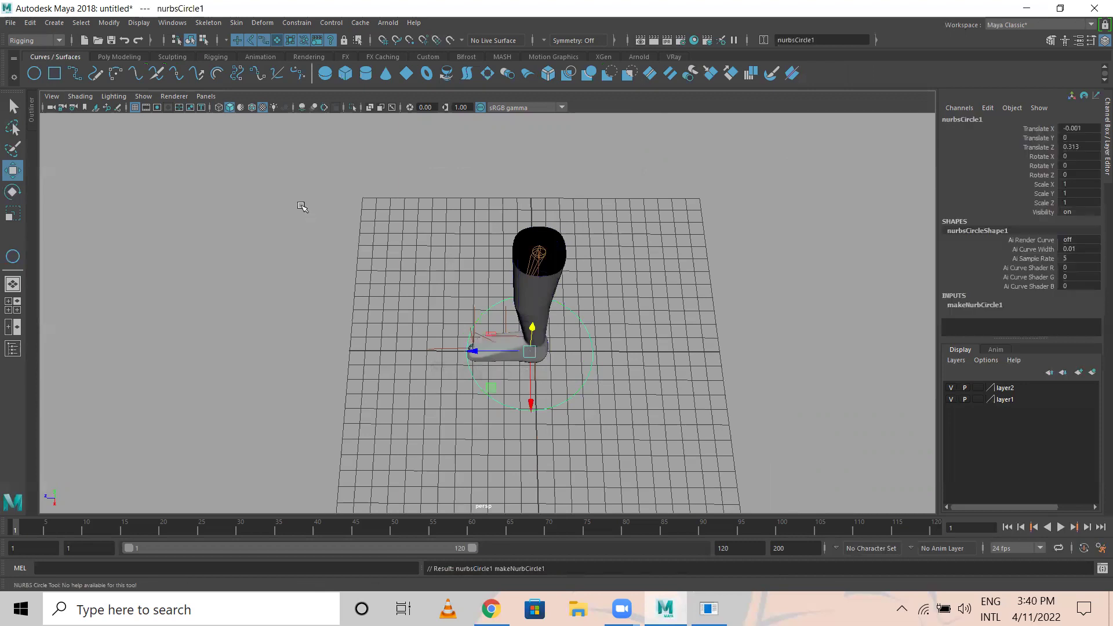
key("space")
key("space")
middle_click_drag(585, 289, 673, 391, "alt")
left_click_drag(556, 354, 556, 393)
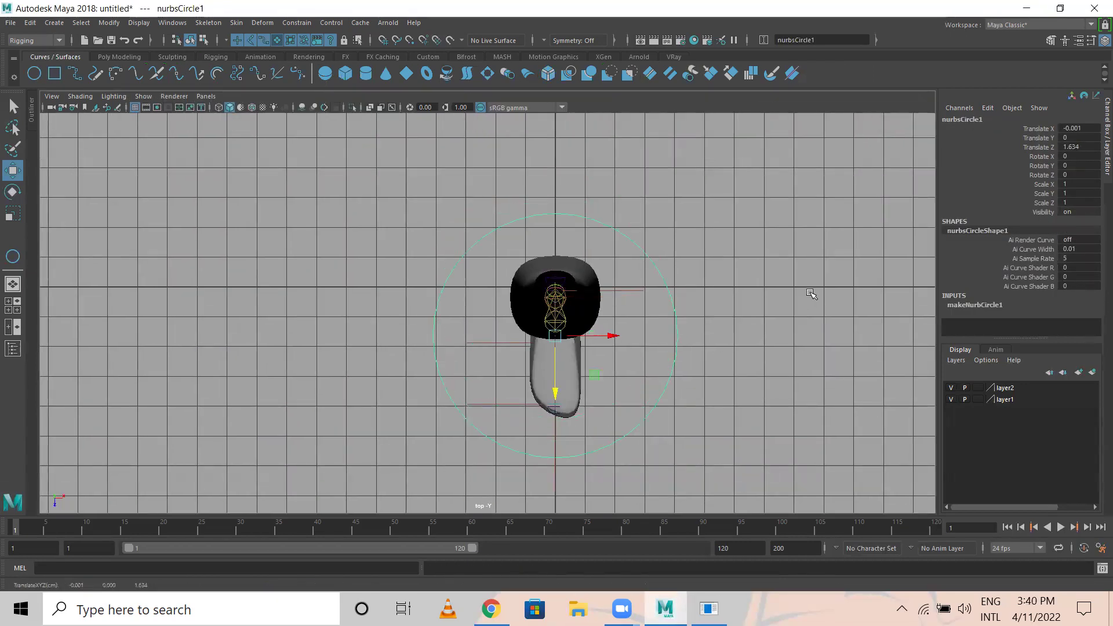
Pull the circle's front-right control vertex forward in the top view, and scale the whole curve to 0.522 in X.
right_click_drag(810, 294, 720, 300)
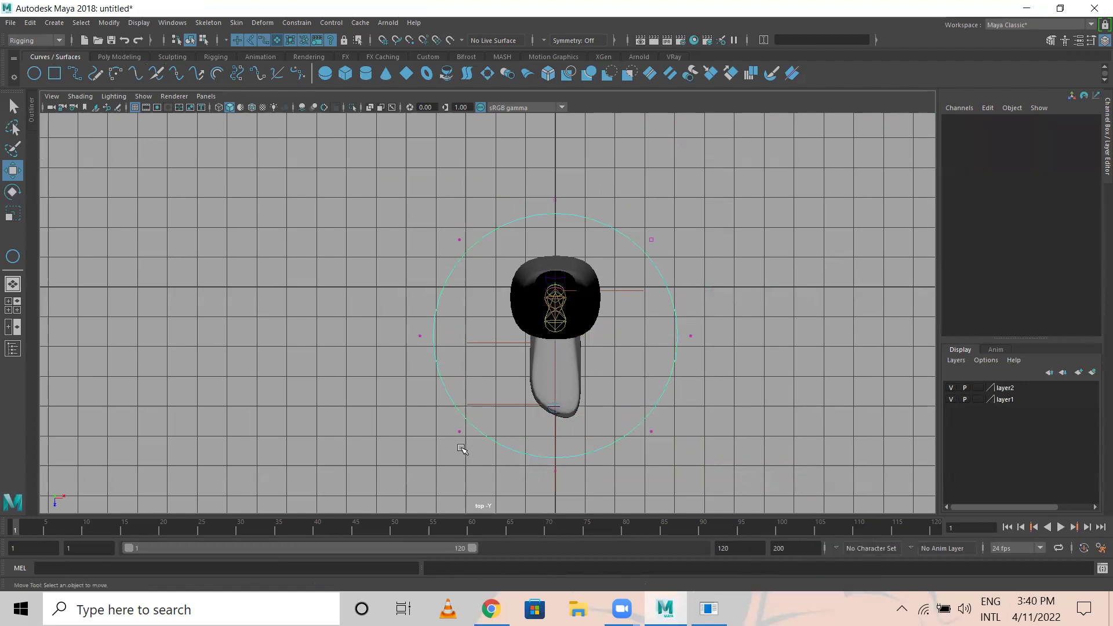
left_click_drag(647, 414, 659, 523)
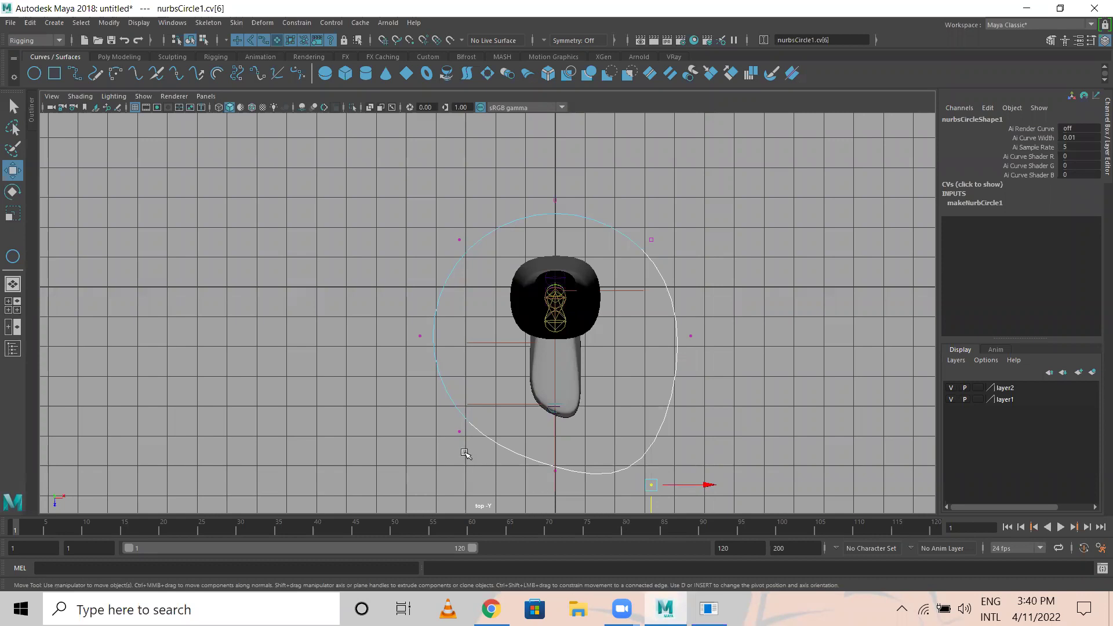
right_click_drag(675, 314, 724, 297)
key("r")
left_click_drag(605, 337, 581, 342)
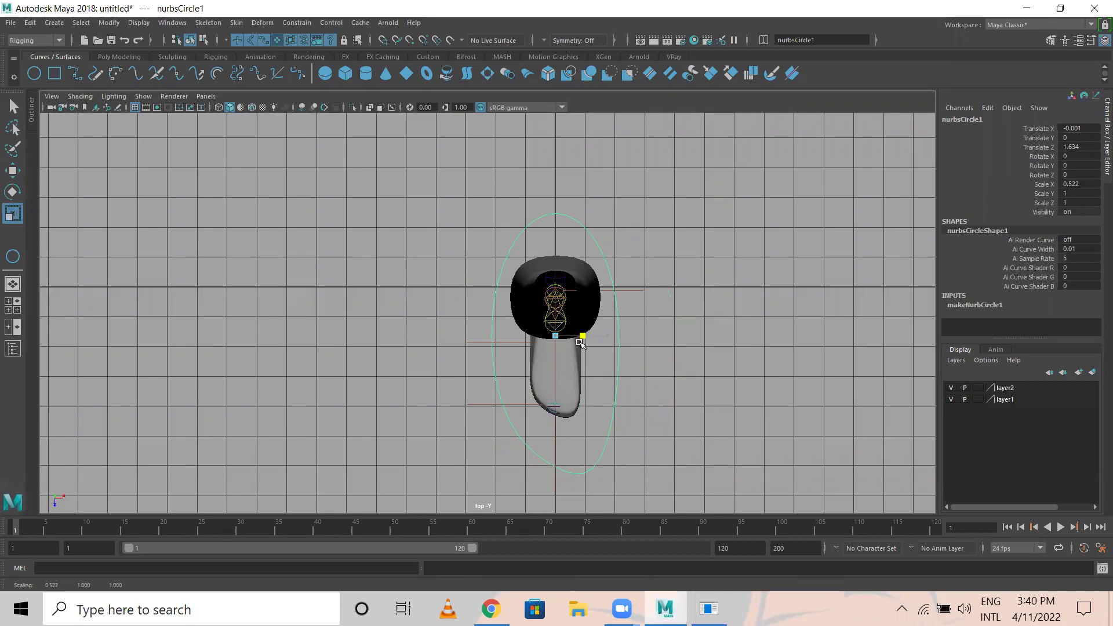
Shape the curve's front by moving its front control vertices to about X -1.7, Z 5.1 and X 2.6, Z 5.9.
right_click_drag(622, 348, 627, 429)
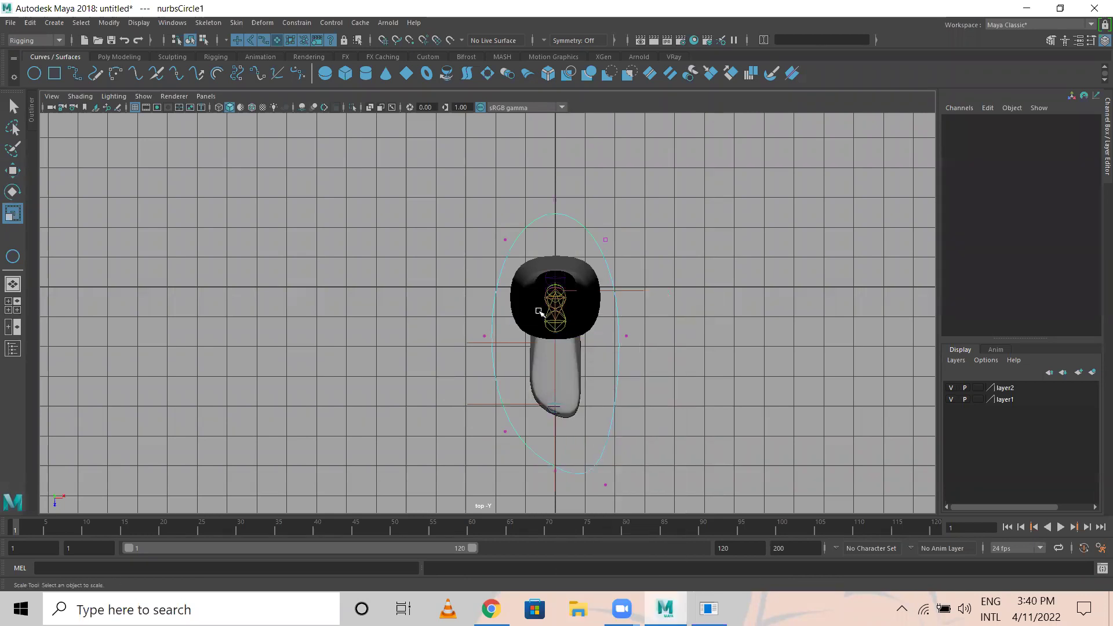
left_click_drag(594, 474, 689, 458)
key("w")
left_click(505, 429)
left_click_drag(509, 474, 516, 484)
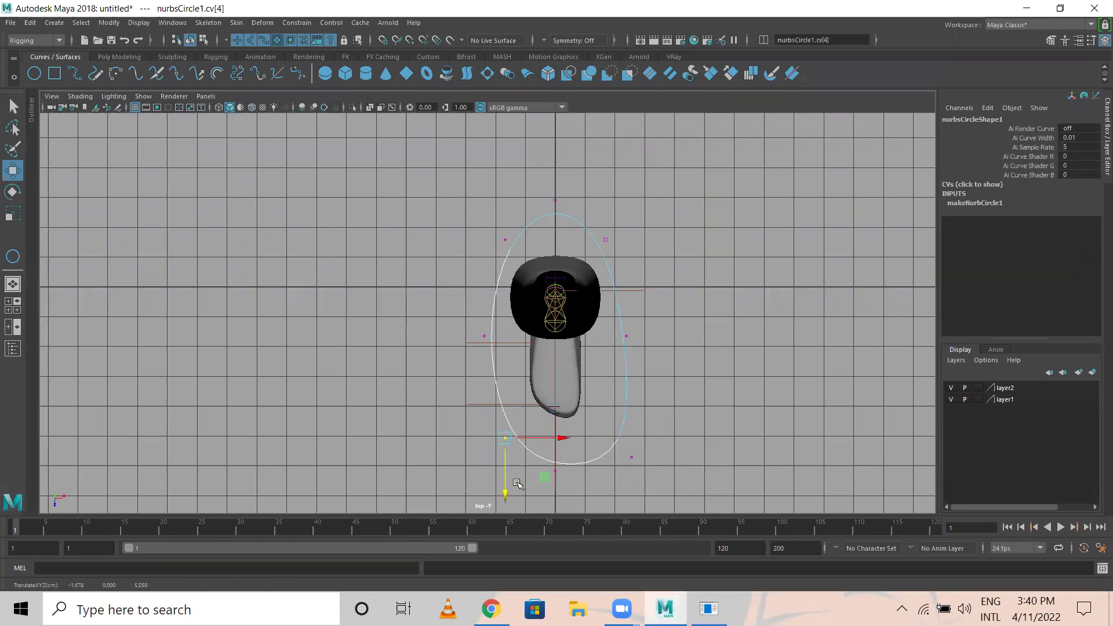
left_click(631, 457)
mouse_move(631, 485)
left_mouse_down()
mouse_move(622, 509)
mouse_move(621, 489)
left_mouse_up()
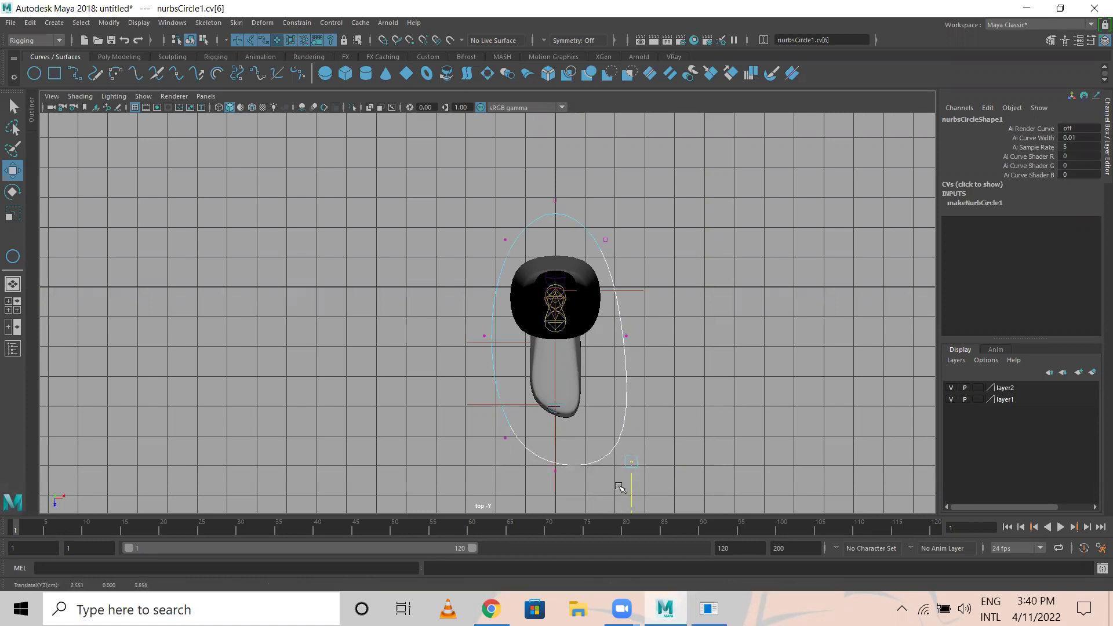
Move the curve's side control vertices inward to about X ±1.5 and pull the rear ones closer around the heel.
left_click_drag(653, 354, 656, 336)
left_click(484, 336)
left_click_drag(540, 336, 566, 335)
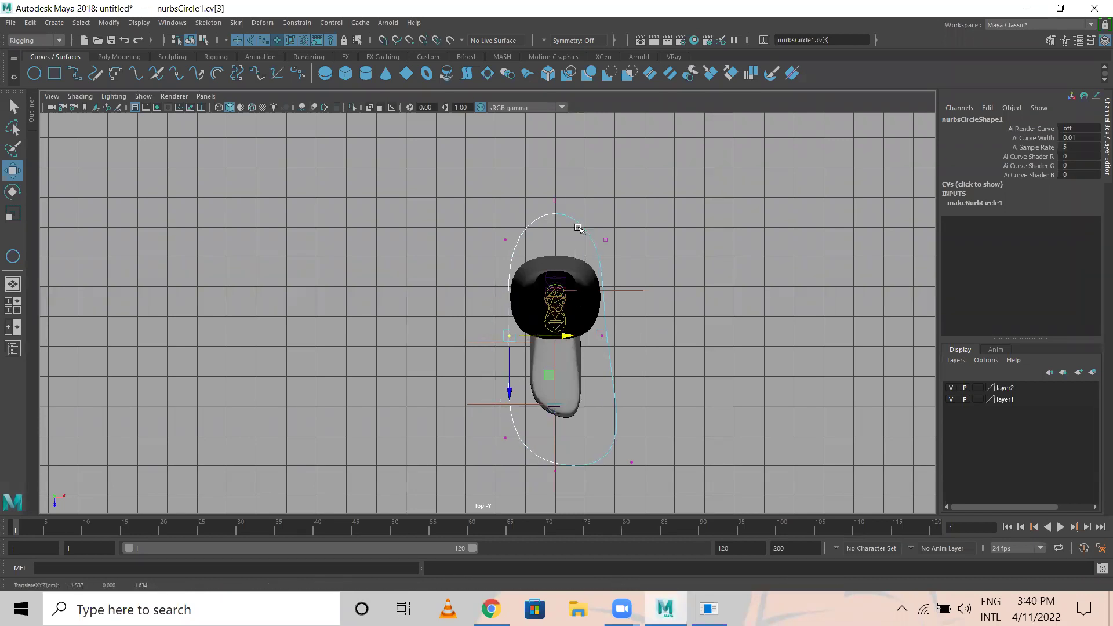
left_click_drag(601, 231, 650, 234)
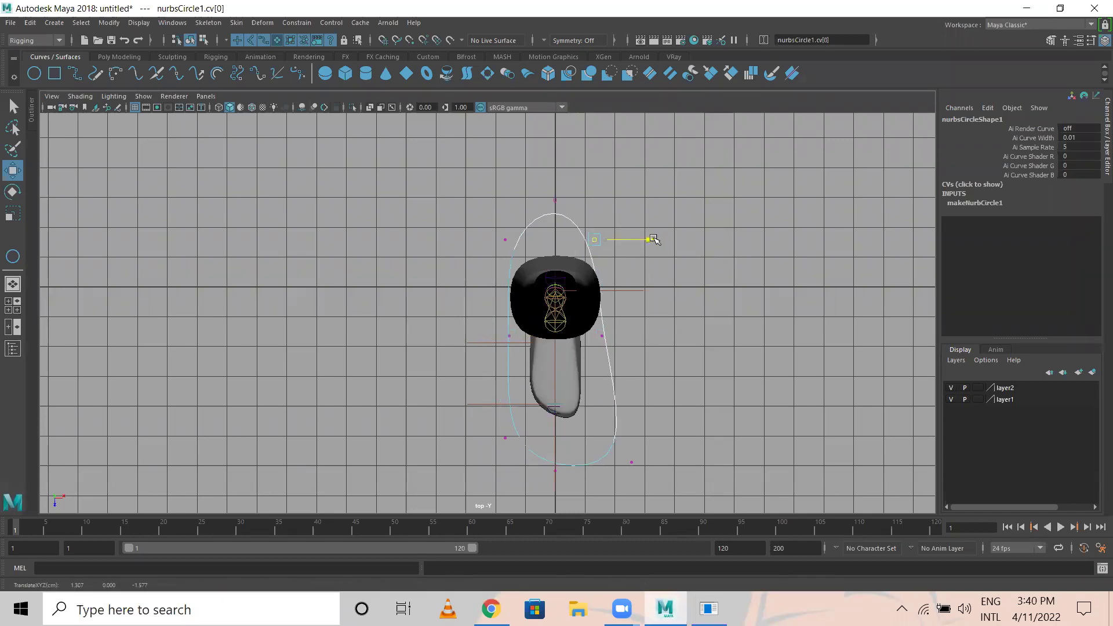
left_click_drag(496, 217, 554, 259)
left_click(555, 200)
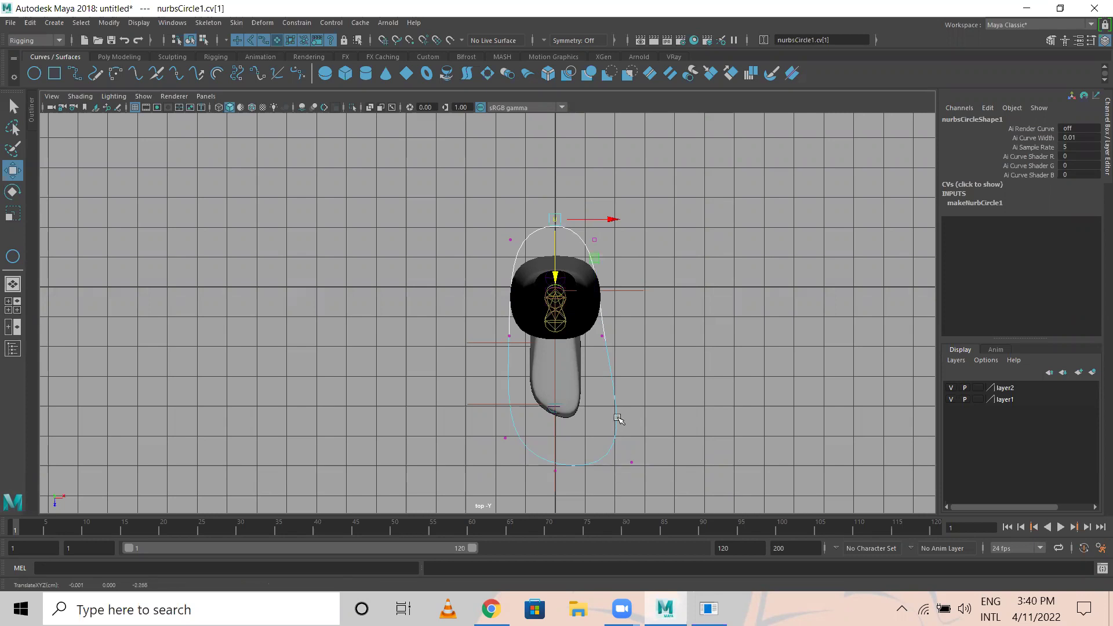
Return the curve to object mode and move it in the perspective view to a Translate Z of about 1.037.
key("space")
key("space")
right_click_drag(479, 395, 812, 406, "alt")
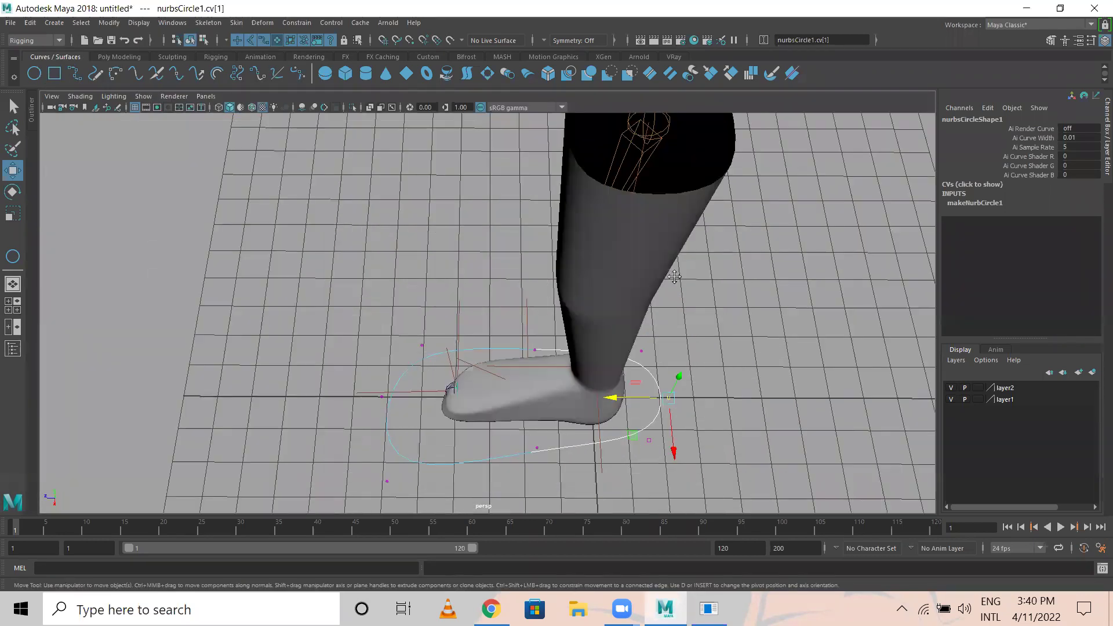
left_click_drag(522, 348, 510, 324, "alt")
right_click_drag(437, 315, 485, 305)
left_click_drag(500, 309, 536, 228)
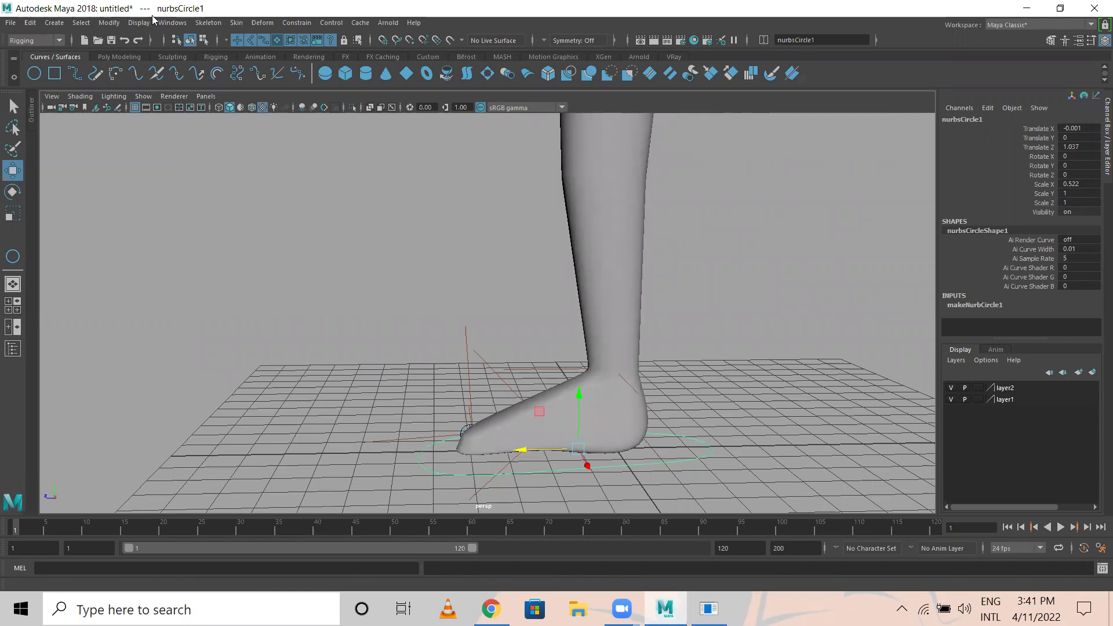
Freeze the transformations of nurbsCircle1 and center its pivot.
left_click(109, 22)
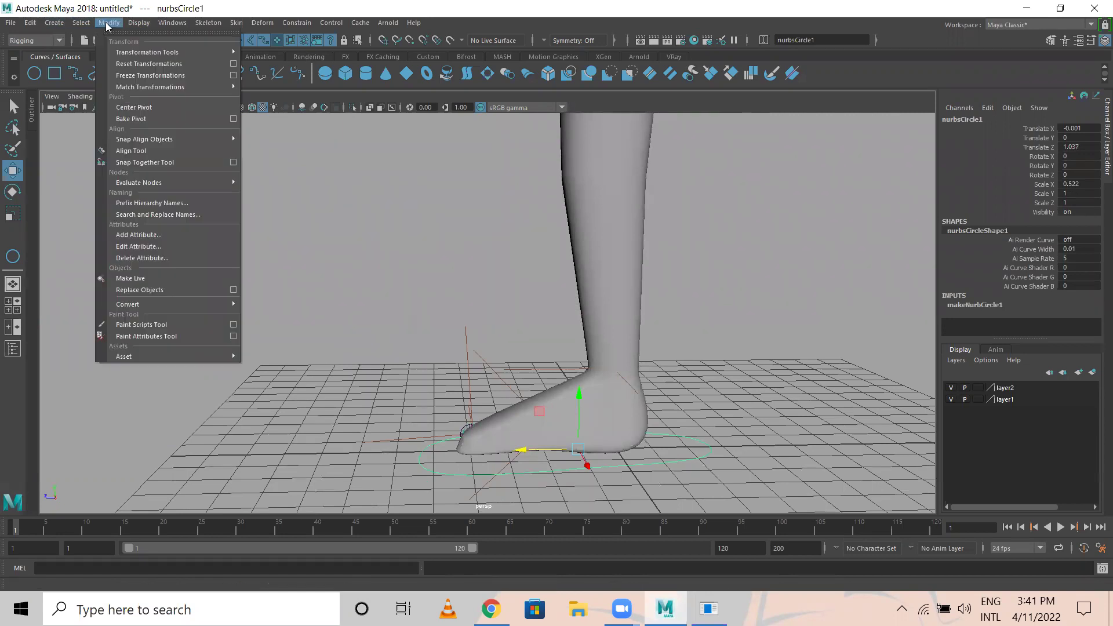
left_click(147, 75)
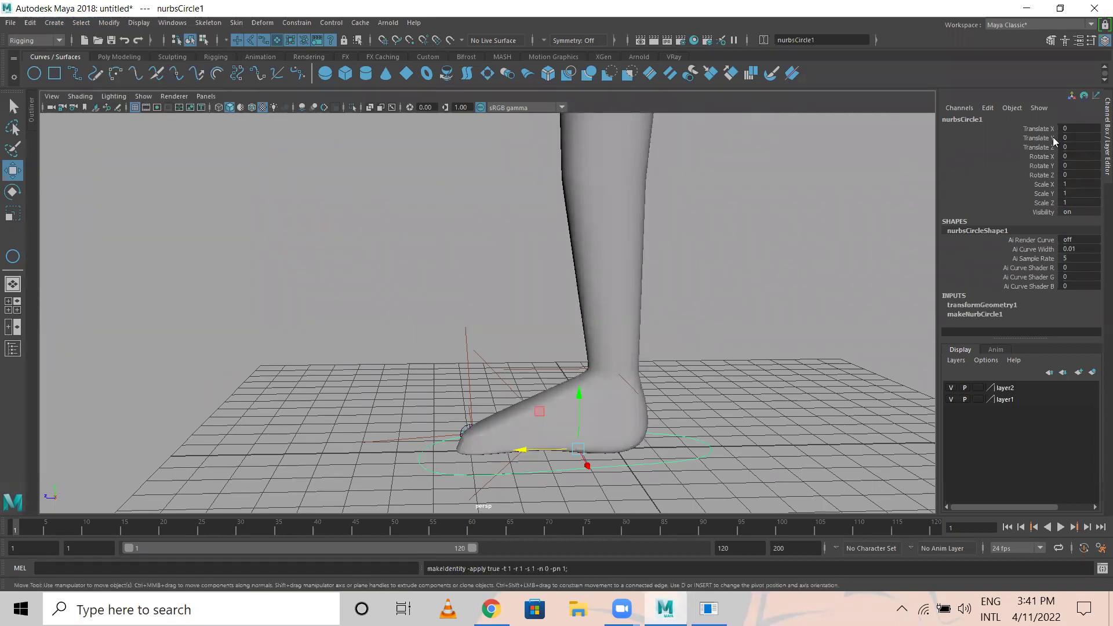
left_click(109, 22)
left_click(141, 107)
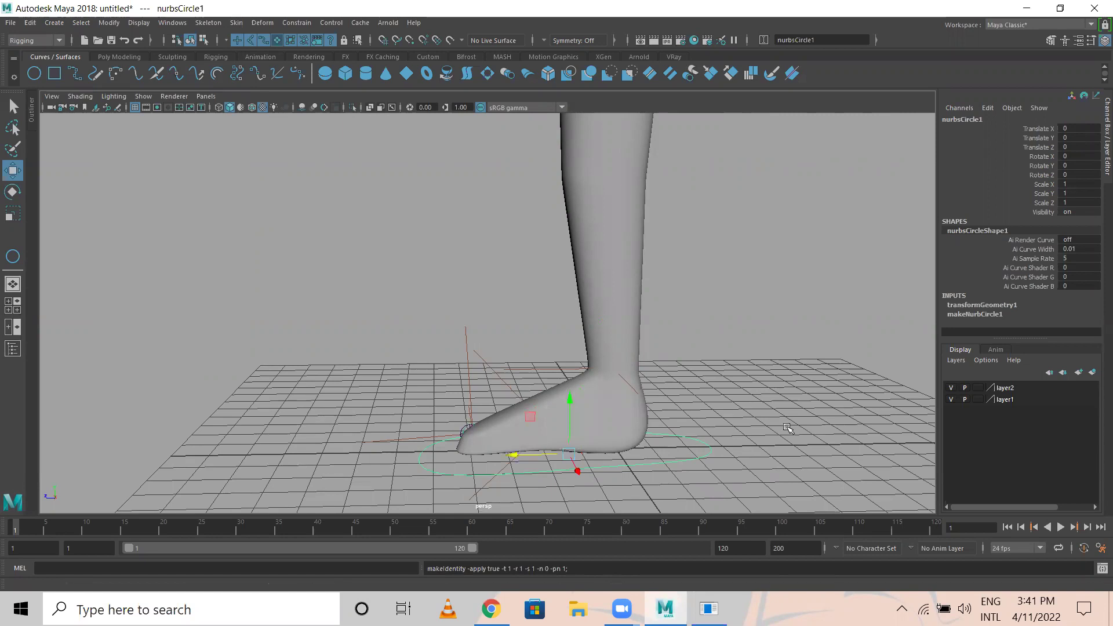
Show the leg in wireframe and parent the Rev_Heel joint under the nurbsCircle1 foot control.
scroll(786, 427, "up", 2)
middle_click_drag(650, 428, 561, 286, "alt")
scroll(672, 325, "up", 1)
key("4")
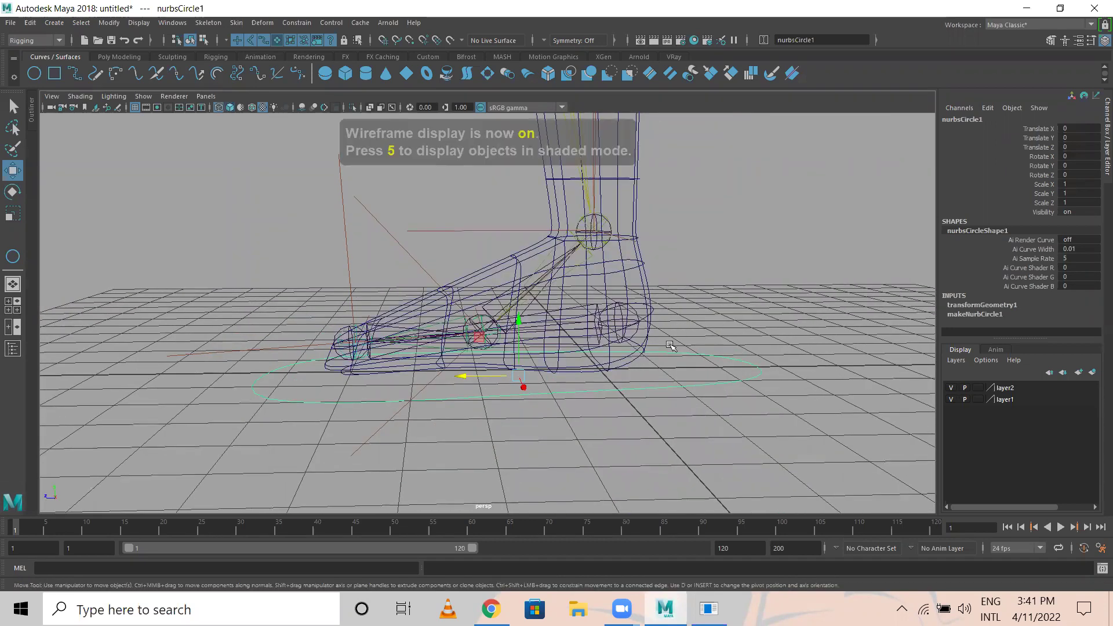
left_click(624, 313)
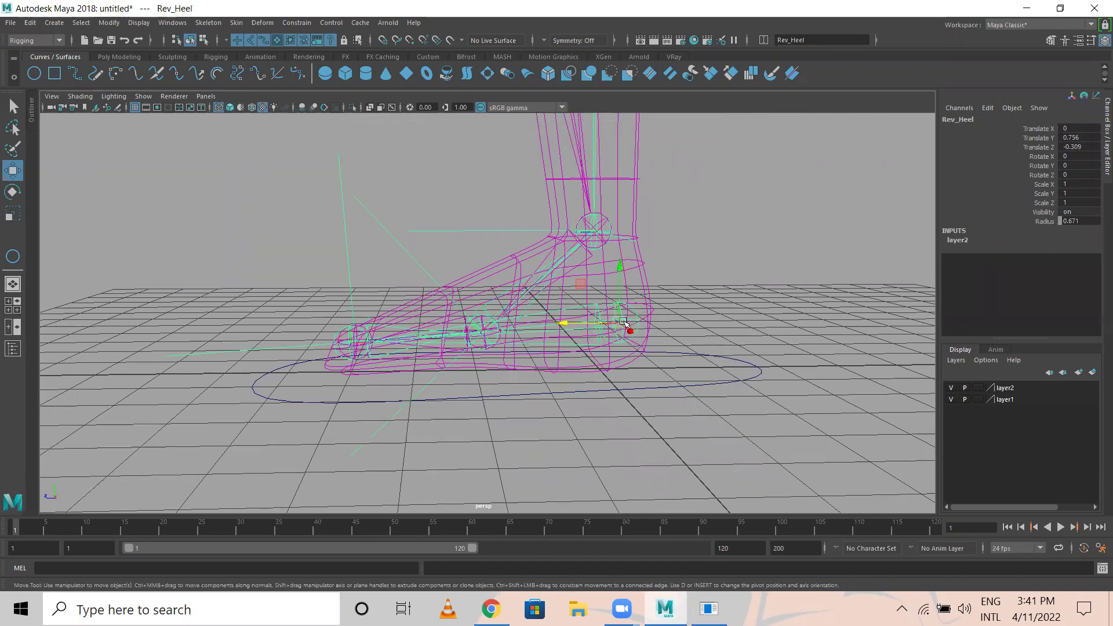
left_click(720, 383)
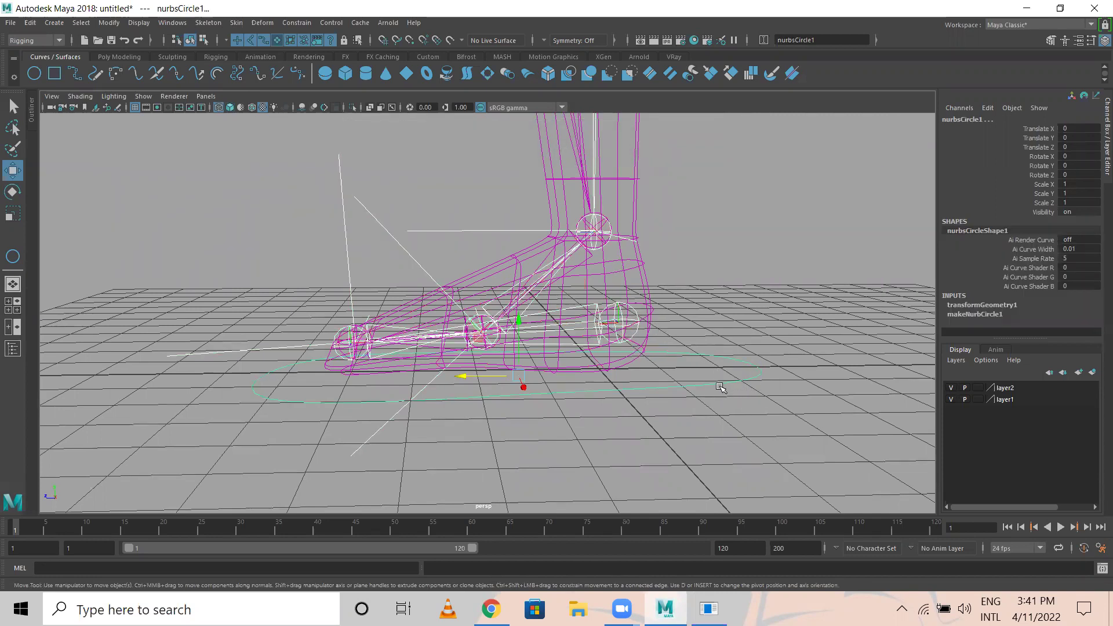
left_click(491, 268)
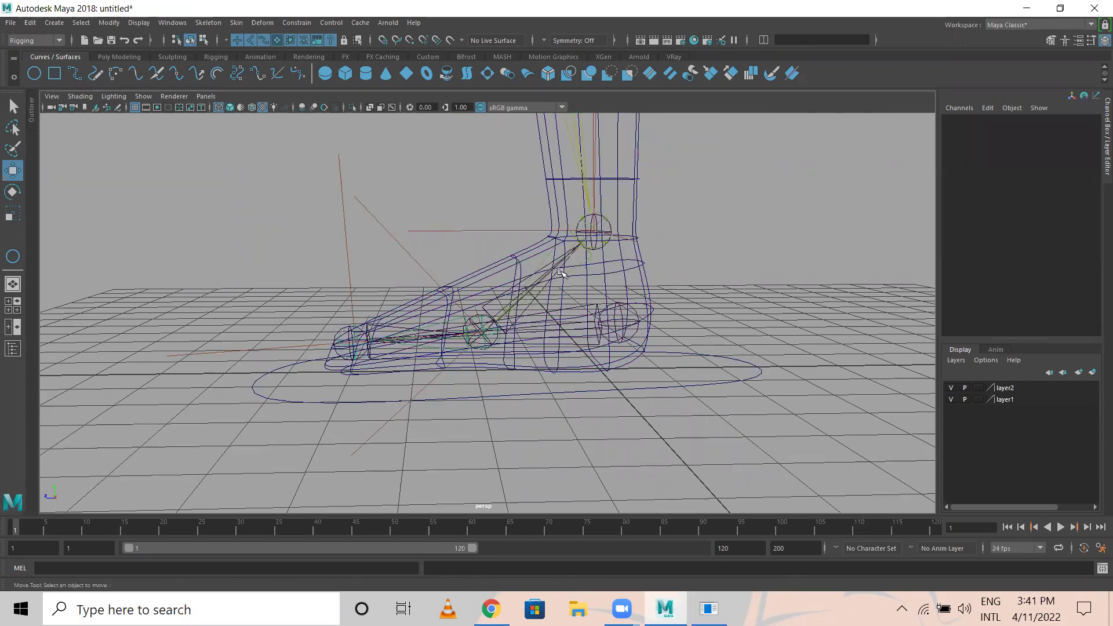
Select the Thigh and Rev_Heel joints and create a new display layer from the selection.
left_click(142, 97)
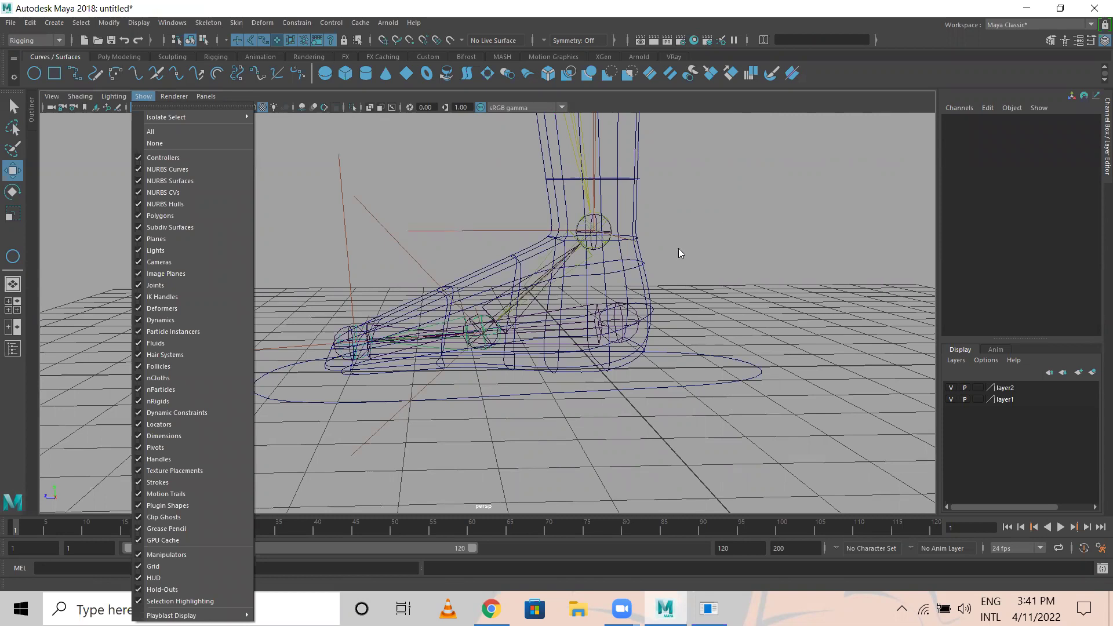
left_click(720, 221)
scroll(721, 223, "down", 5)
middle_click_drag(644, 229, 673, 405, "alt")
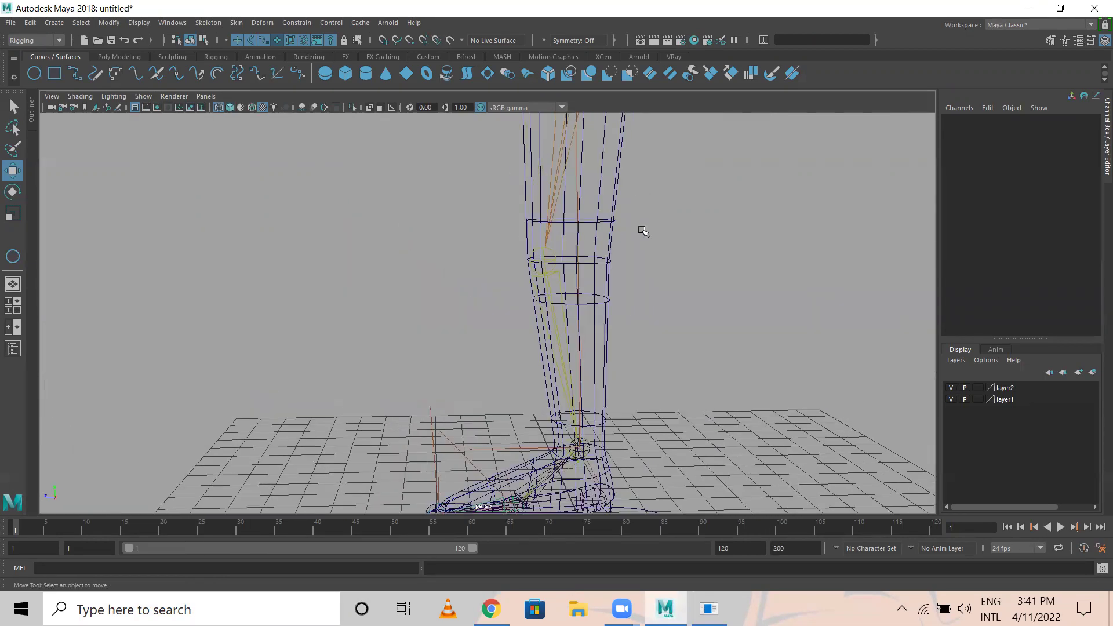
scroll(643, 232, "down", 3)
left_click(546, 153)
scroll(613, 293, "up", 5)
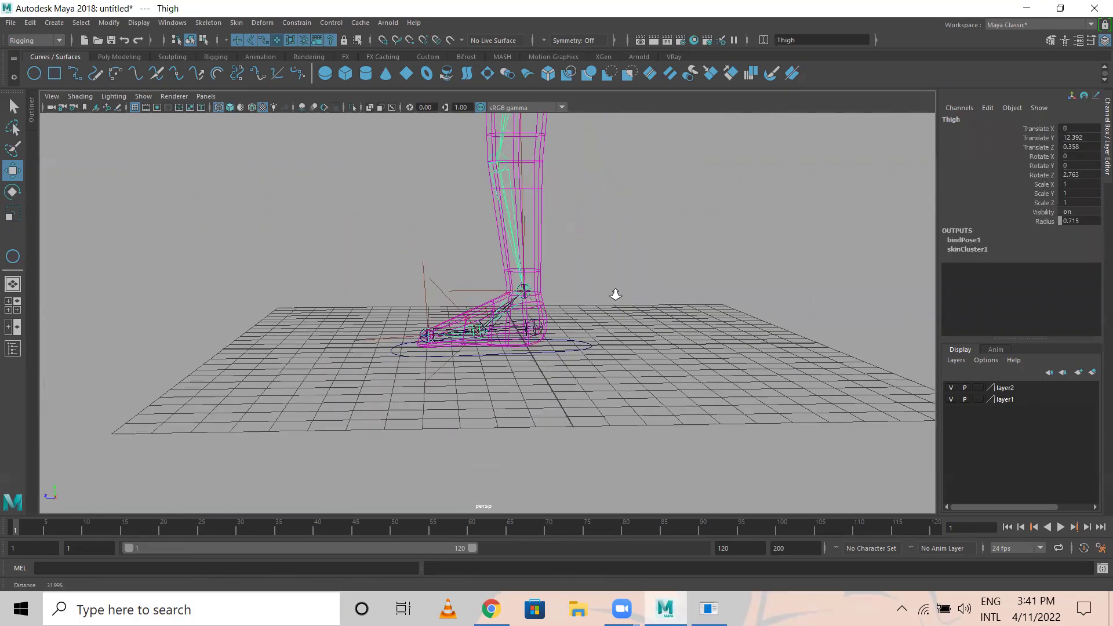
left_click(562, 334)
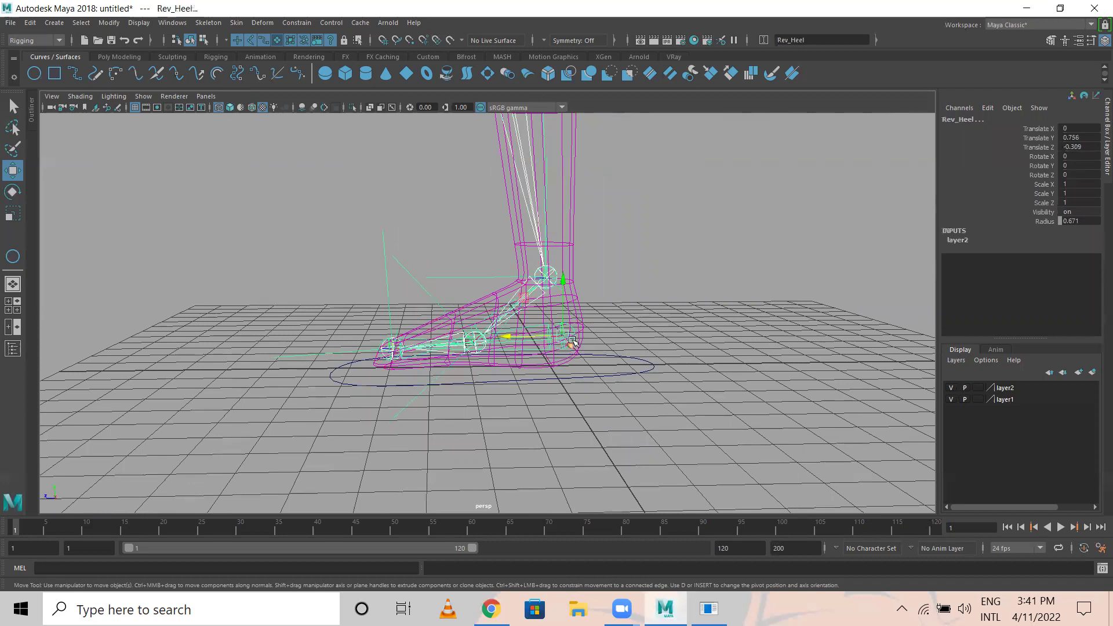
left_click(1093, 375)
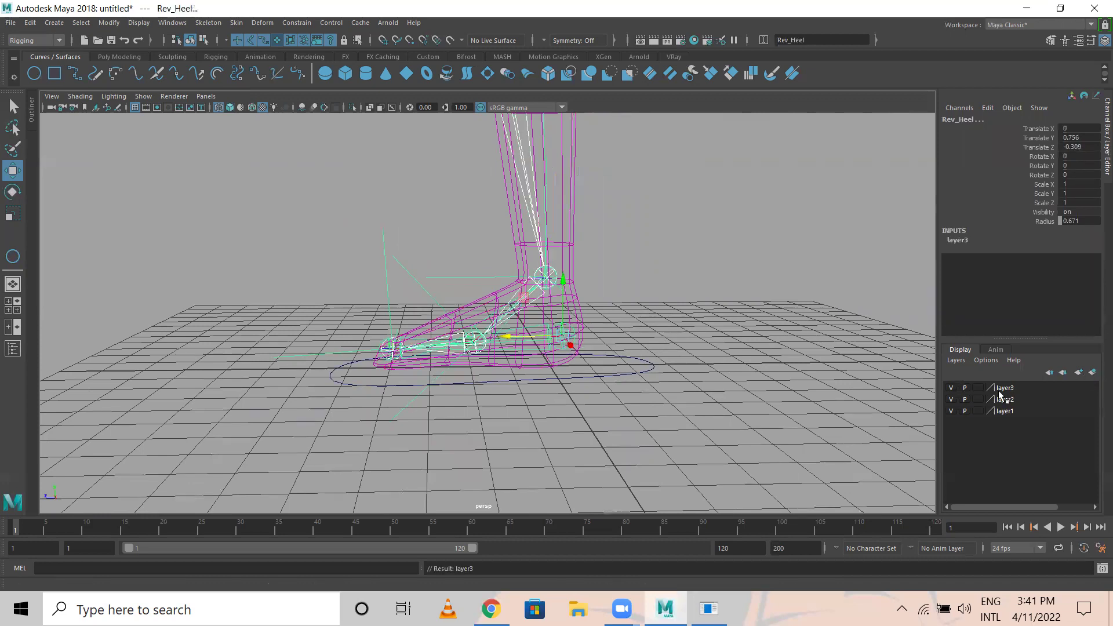
Rename the new display layer layer3 as Donot_touch.
double_click(1002, 388)
left_click_drag(467, 234, 357, 229)
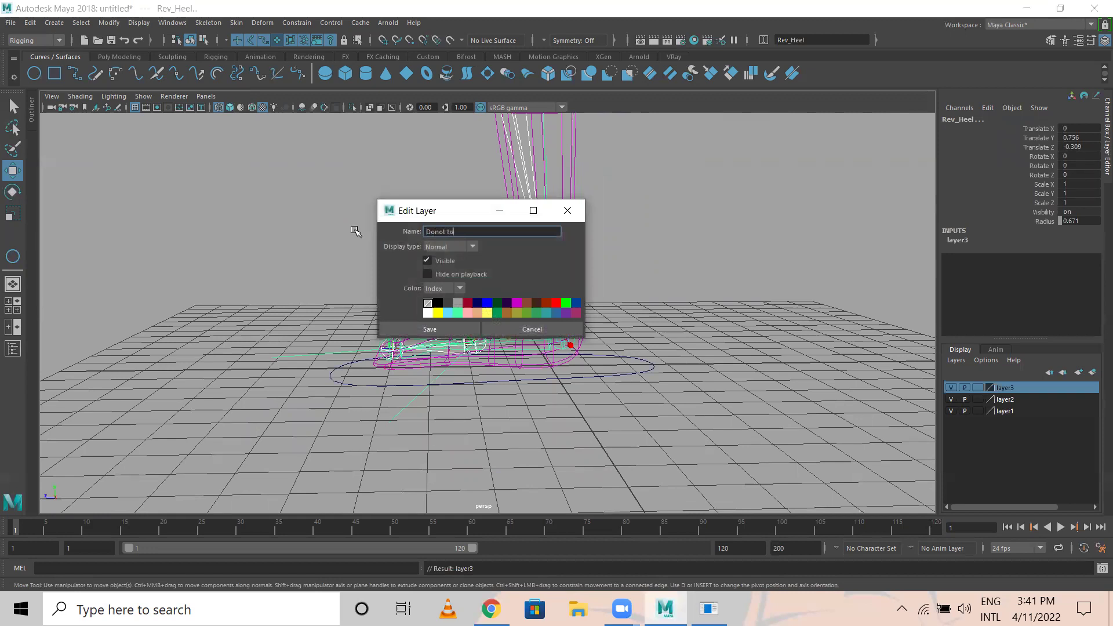
left_click(461, 329)
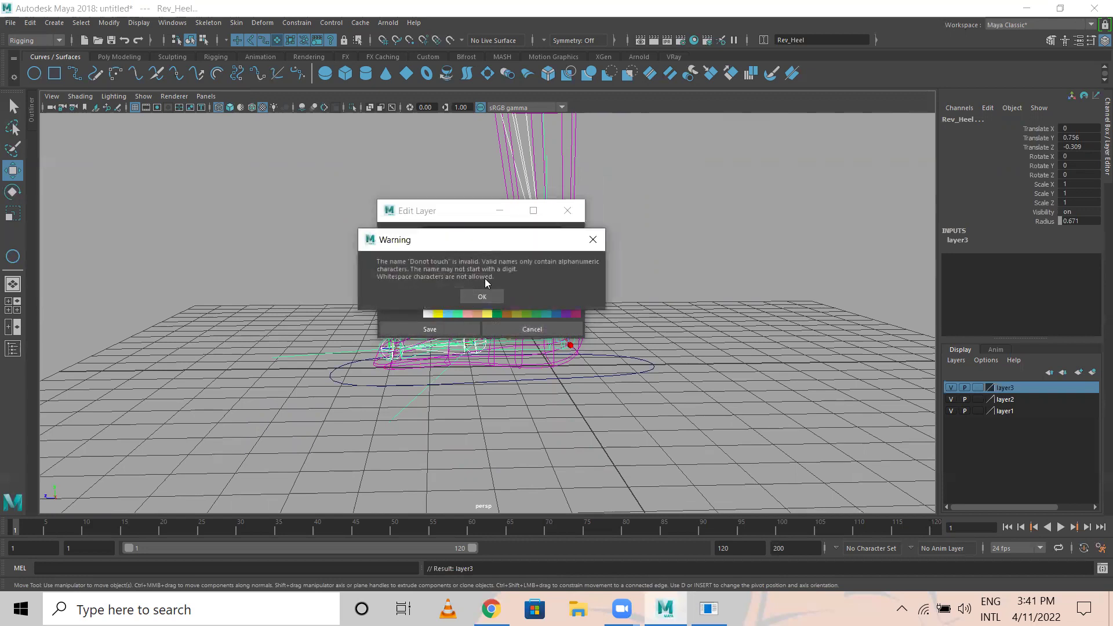
left_click(480, 297)
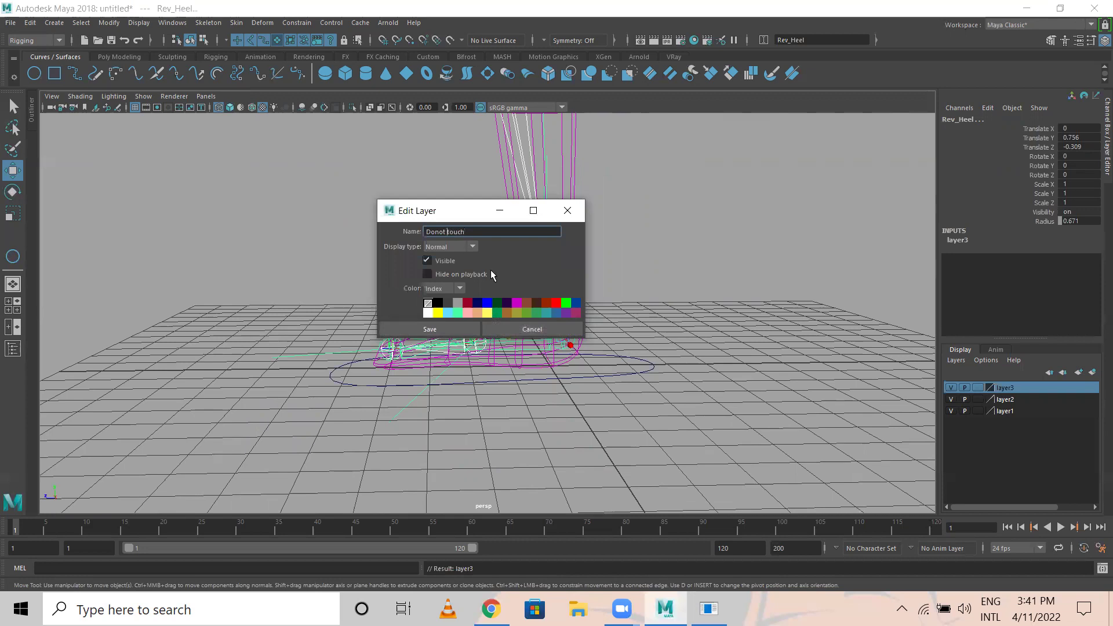
key("BackSpace")
type("_")
left_click(415, 325)
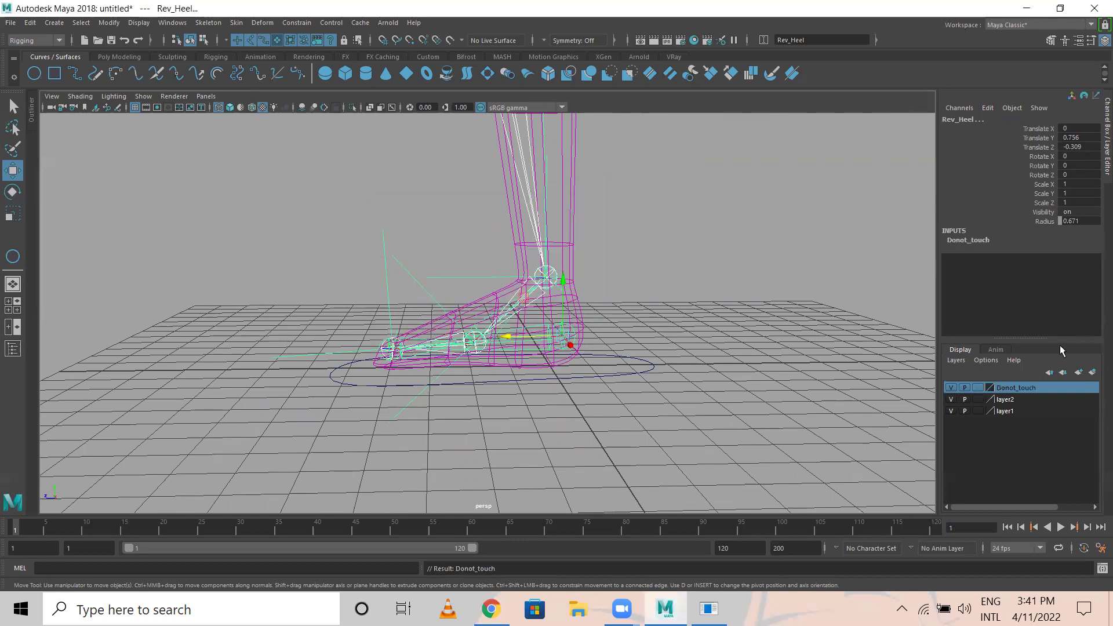
Set the Donot_touch layer to template, hide it, and switch the perspective view to shaded display.
left_click(978, 388)
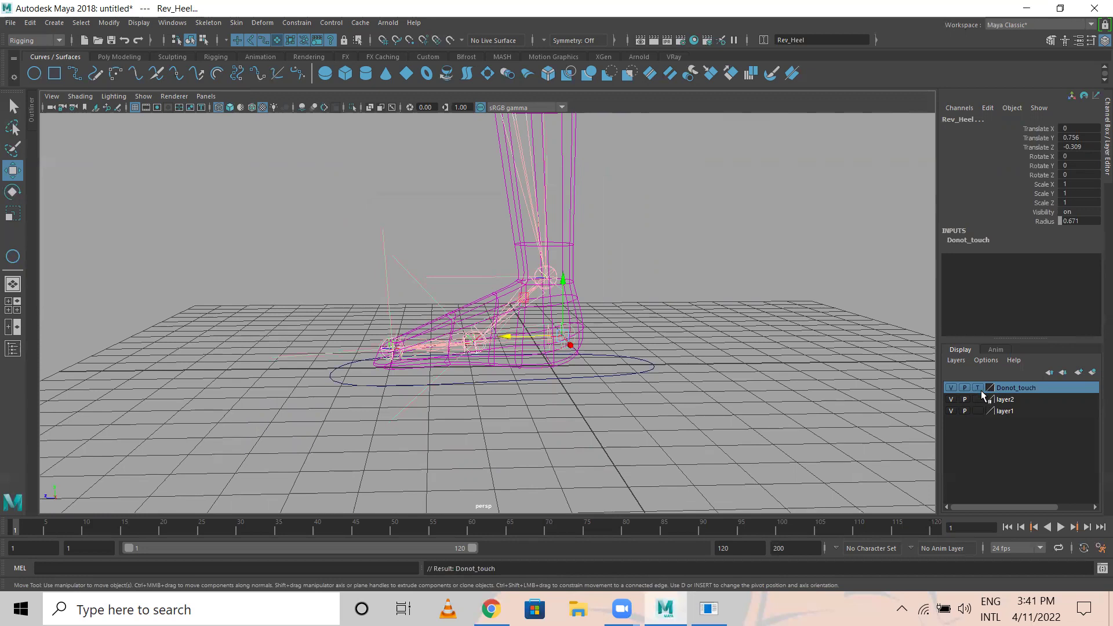
left_click(951, 388)
left_click(635, 266)
left_click_drag(636, 266, 462, 255, "alt")
left_click_drag(490, 360, 591, 326, "alt")
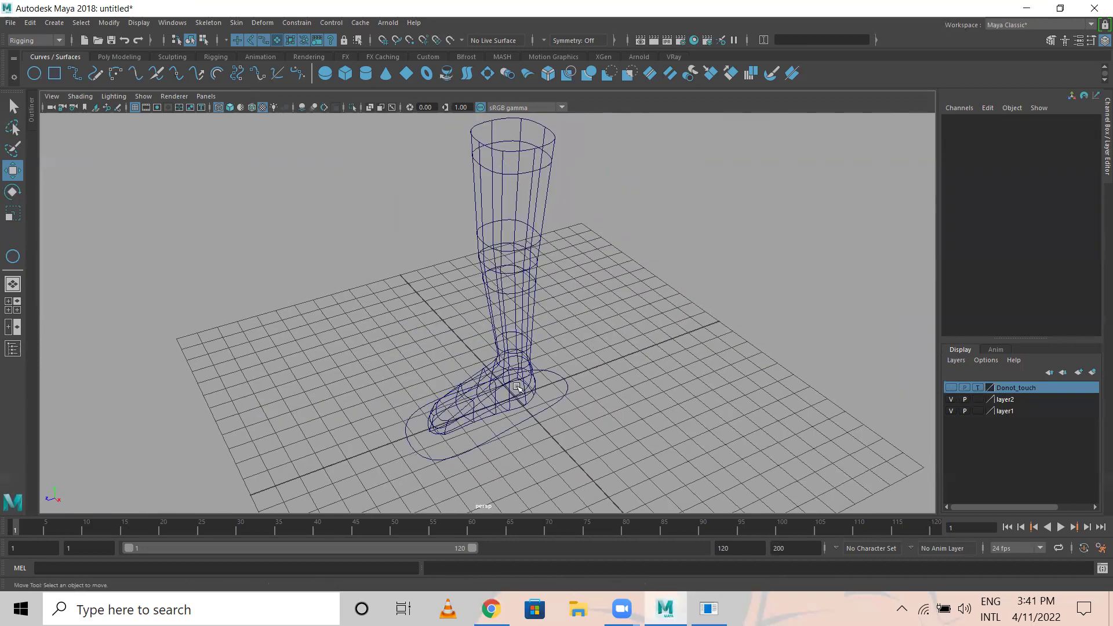
key("5")
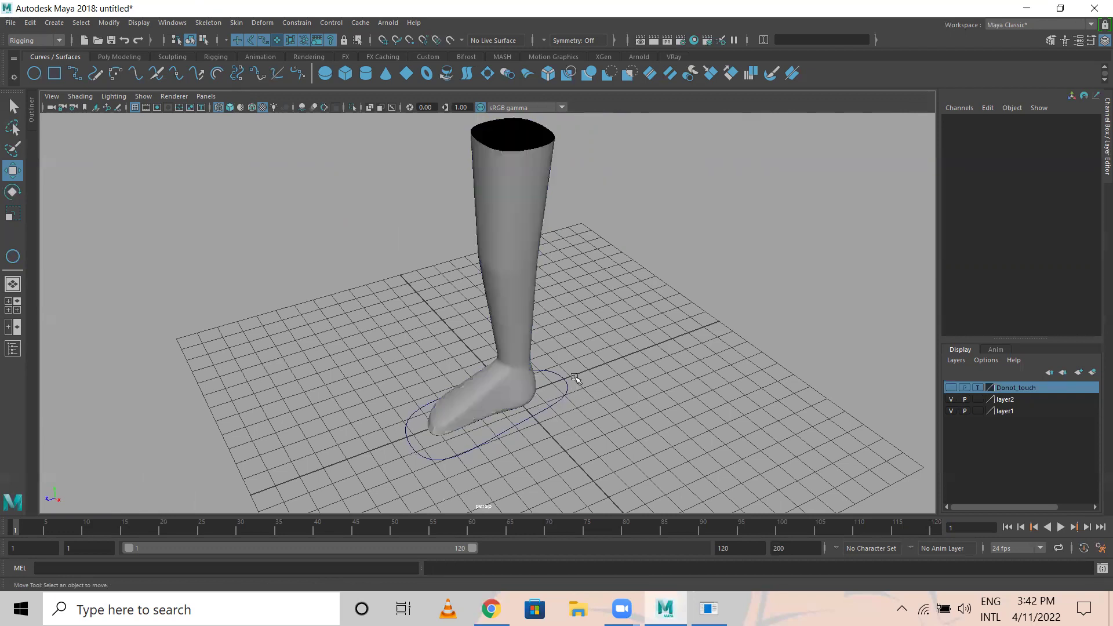
Test the leg's bending by moving the nurbsCircle1 foot control, and undo the moves.
left_click(550, 400)
scroll(582, 441, "down", 2)
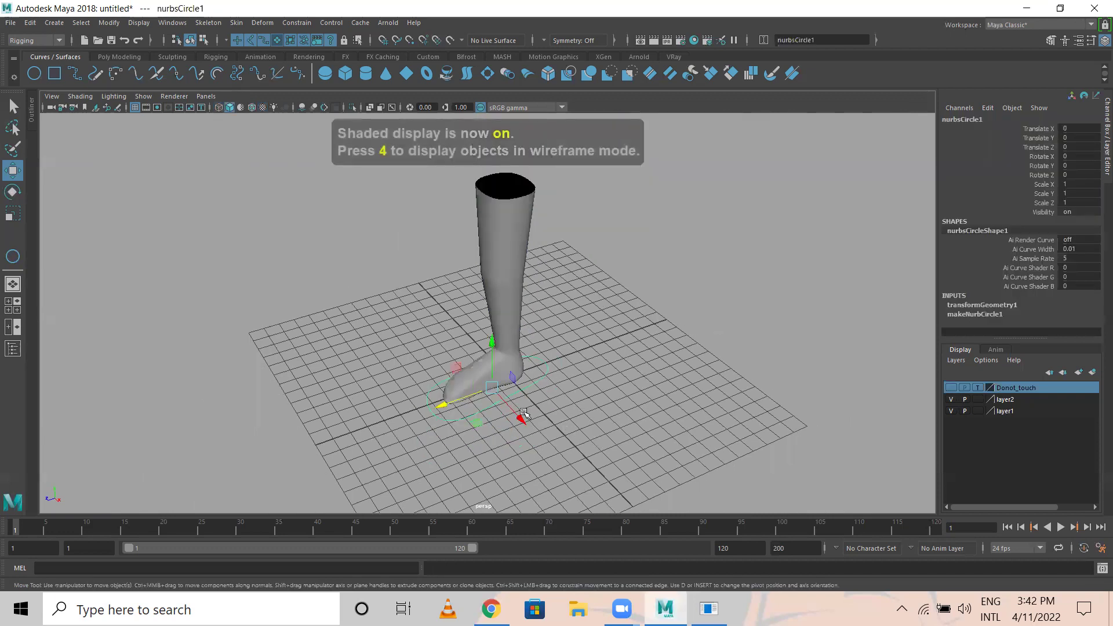
mouse_move(524, 413)
left_mouse_down("alt")
mouse_move(530, 355)
mouse_move(490, 400)
left_mouse_up("alt")
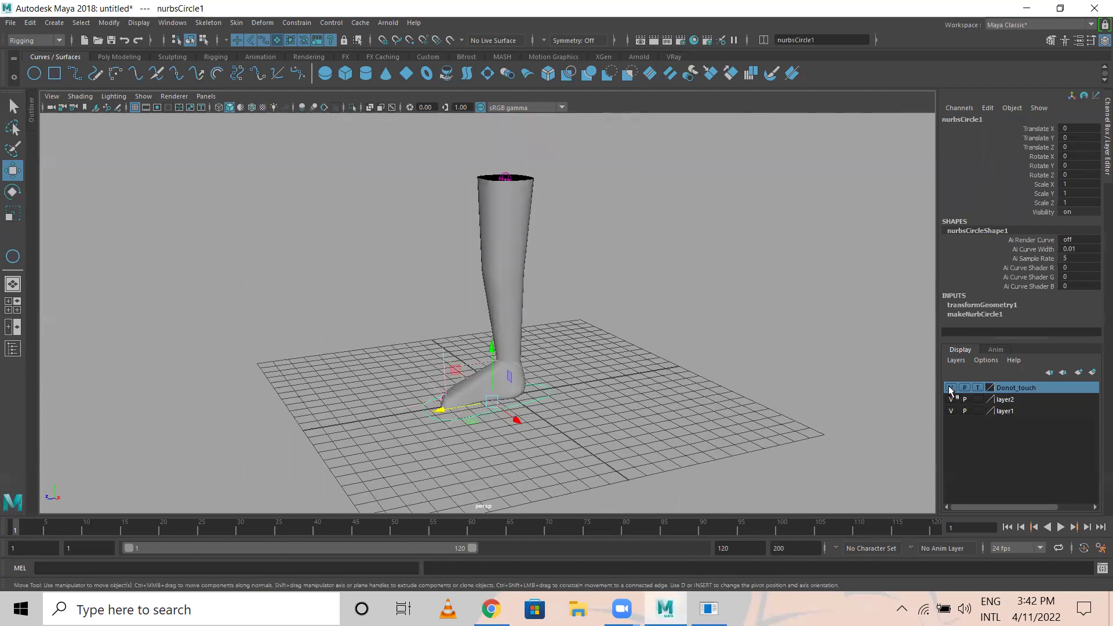
left_click_drag(492, 401, 420, 288)
key("ctrl+z")
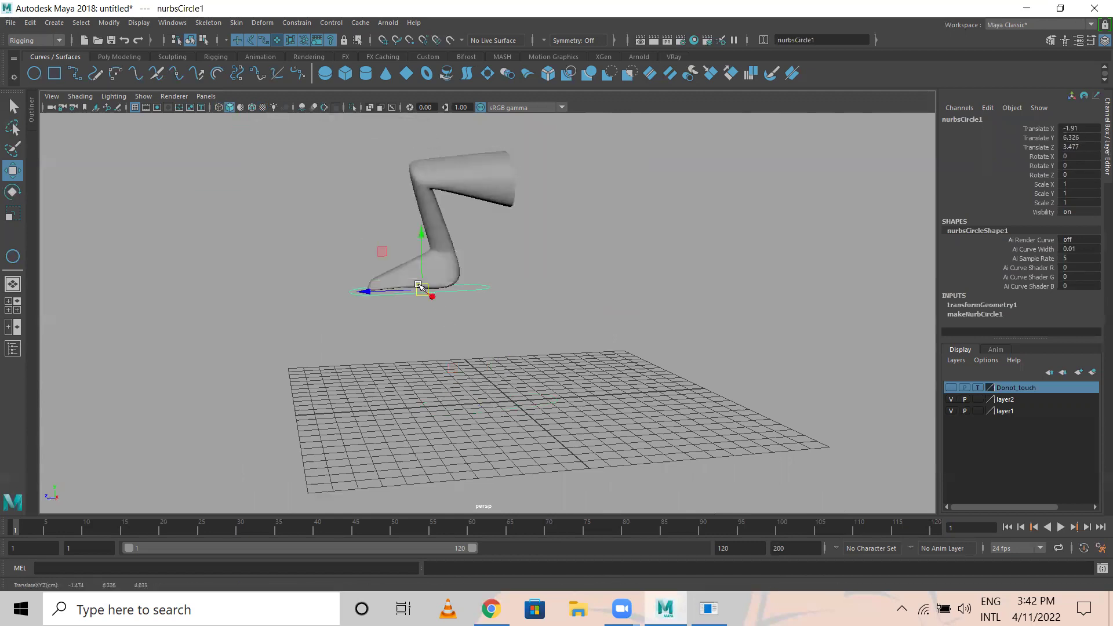
key("ctrl+z")
Test the rig by moving the foot control to about X -11.818, Y 11.918, Z 0.053 and rotating it about -84.155° in Z.
left_click_drag(489, 333, 284, 188, "alt")
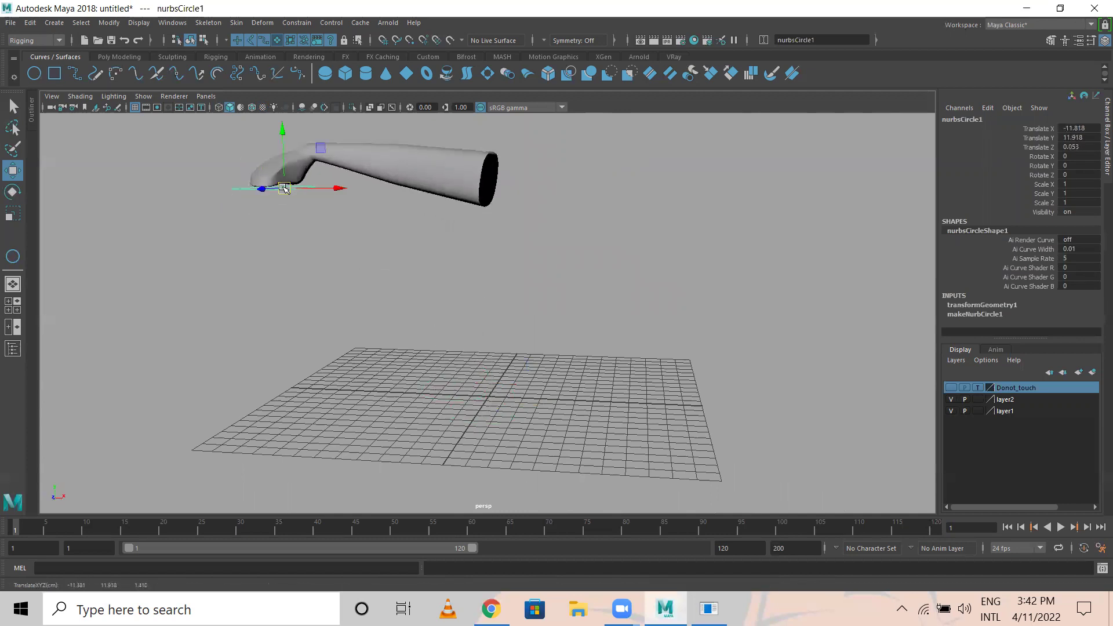
left_click_drag(390, 248, 321, 235, "alt")
key("e")
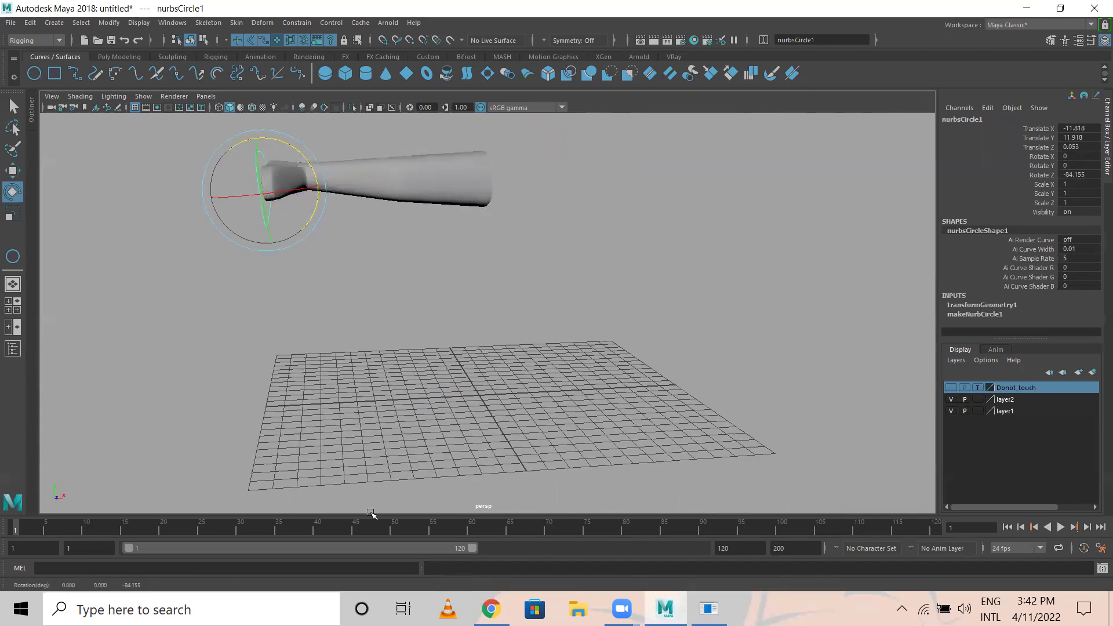
Move the foot control to about X -14.65 at frame 34 and set a key on it there.
left_click(271, 525)
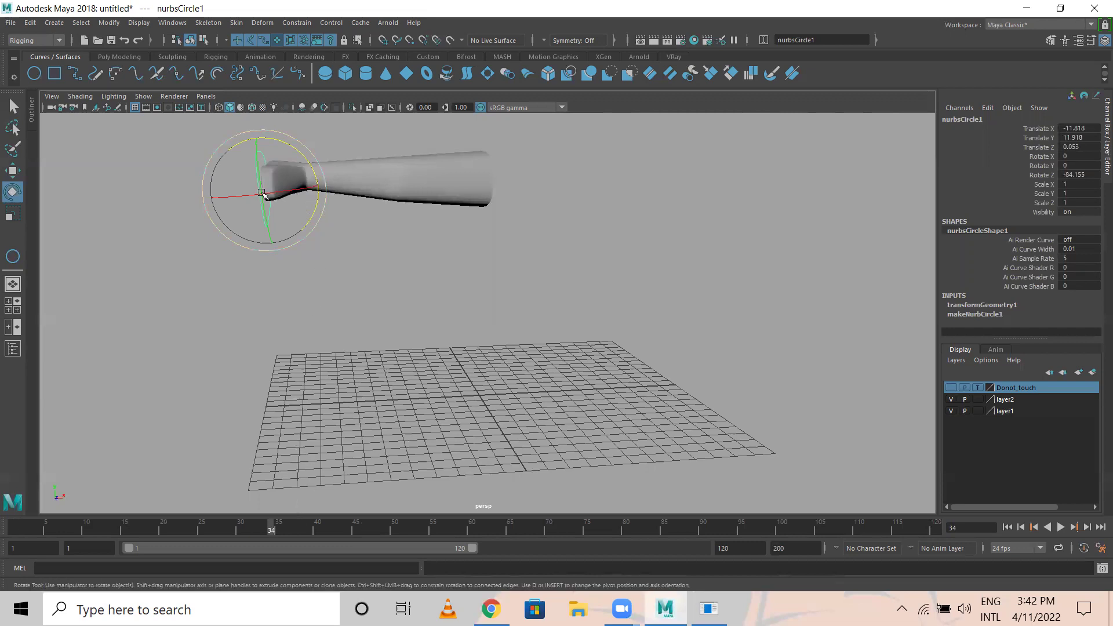
key("w")
left_click_drag(313, 191, 258, 193)
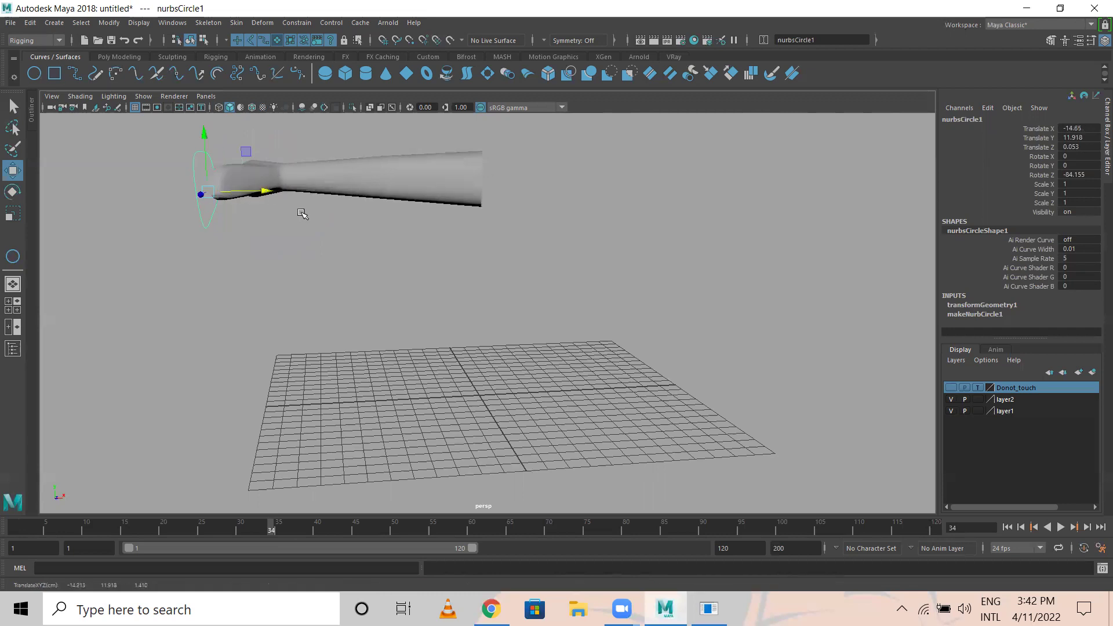
key("s")
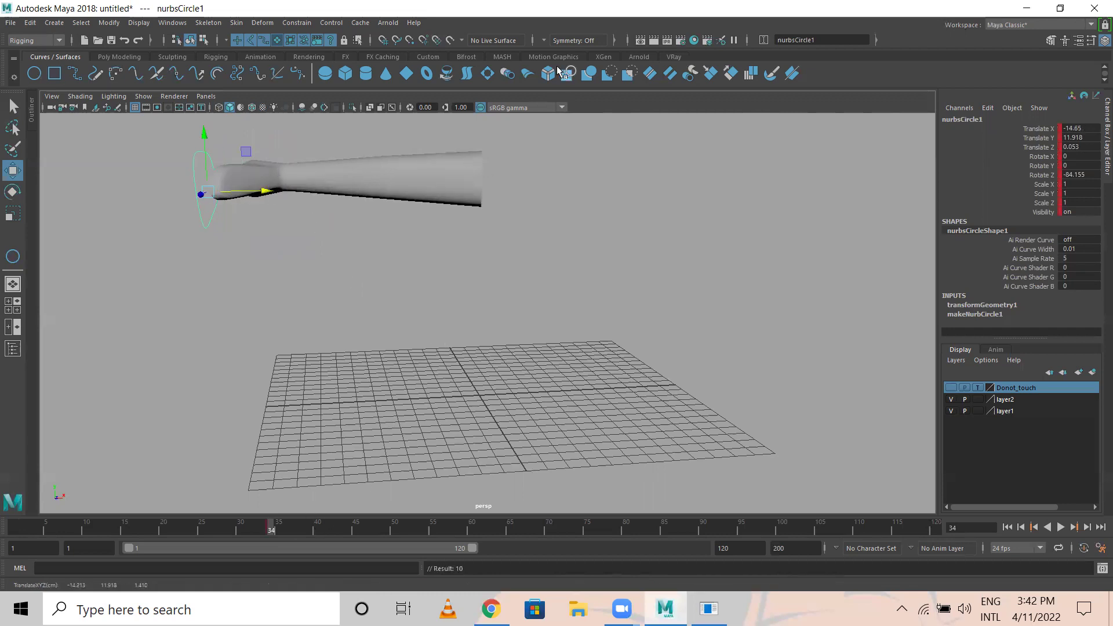
At frame 15, set the foot control's translation and rotation to 0 and Scale X to 1, and key the pose.
left_click(124, 526)
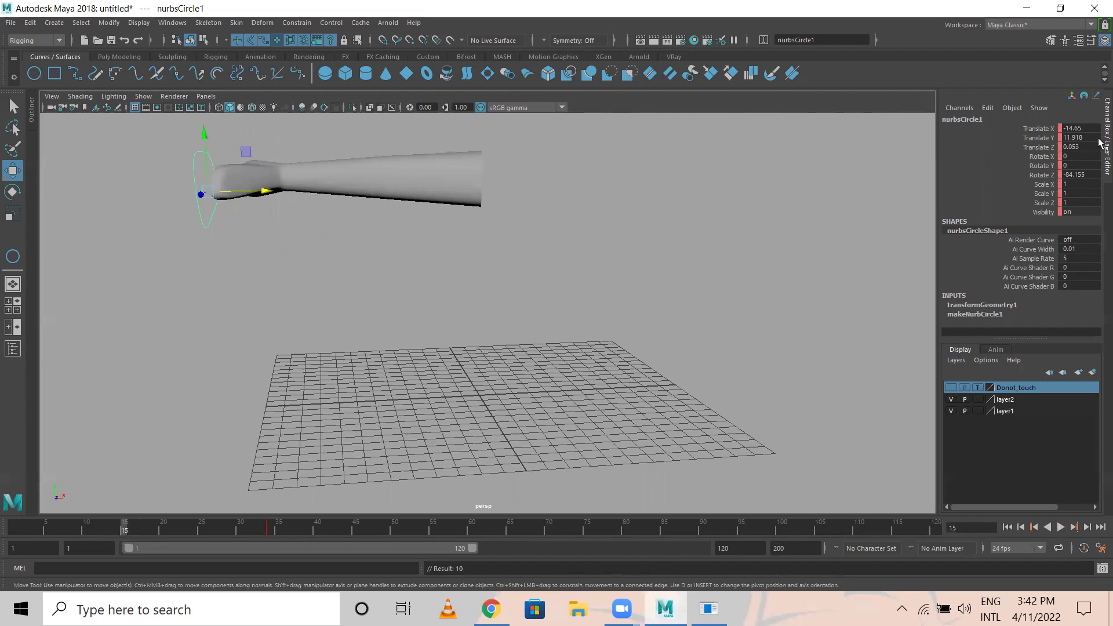
left_click_drag(1088, 129, 1096, 184)
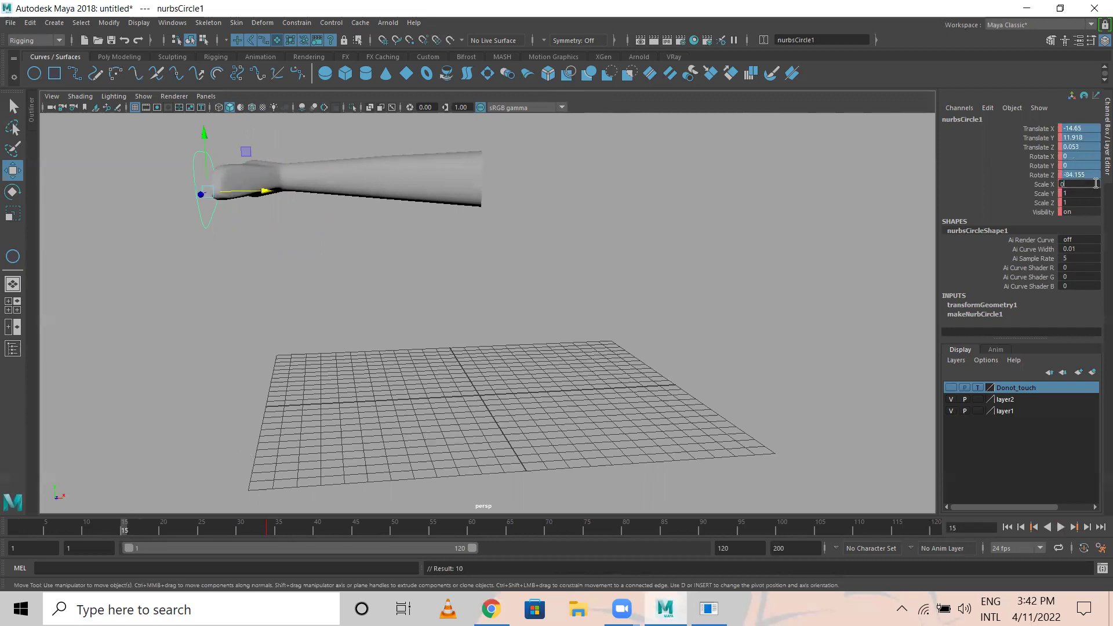
key("Return")
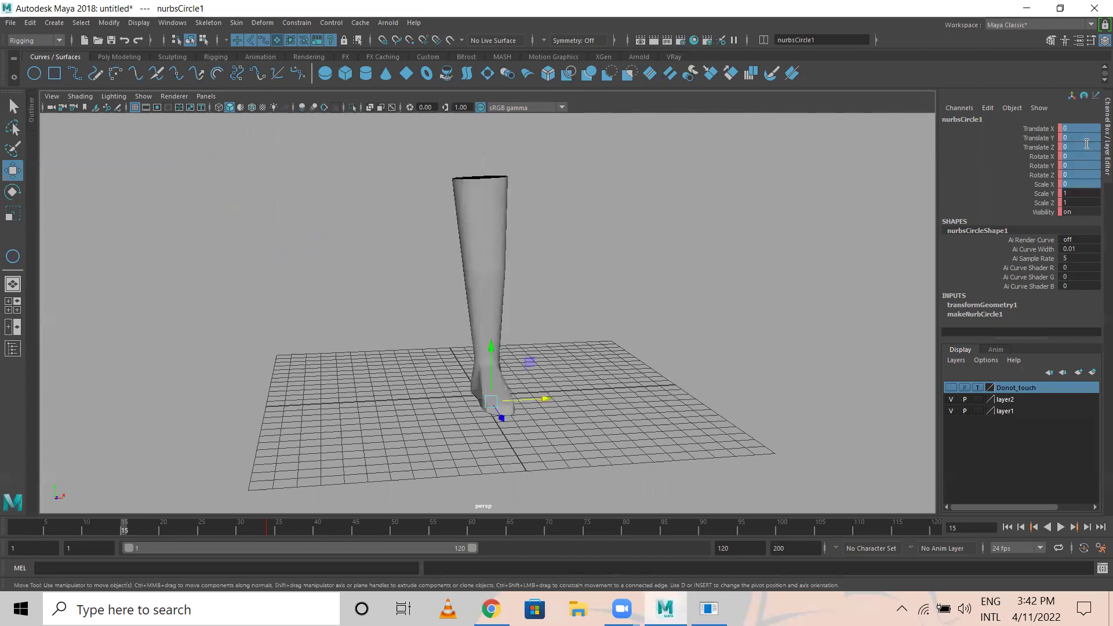
left_click(1074, 185)
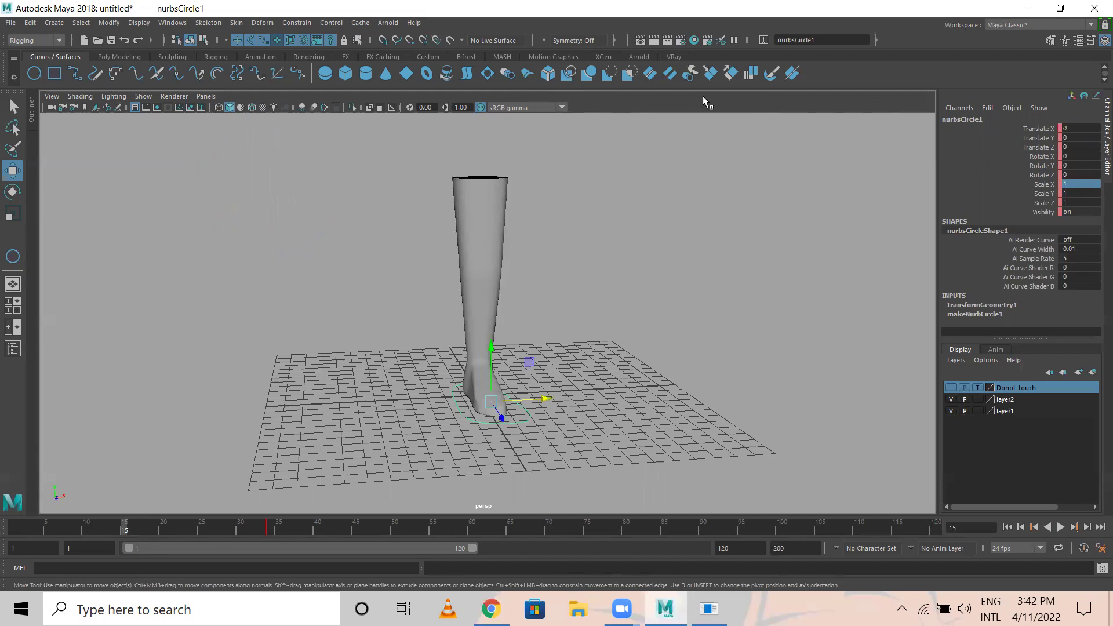
key("s")
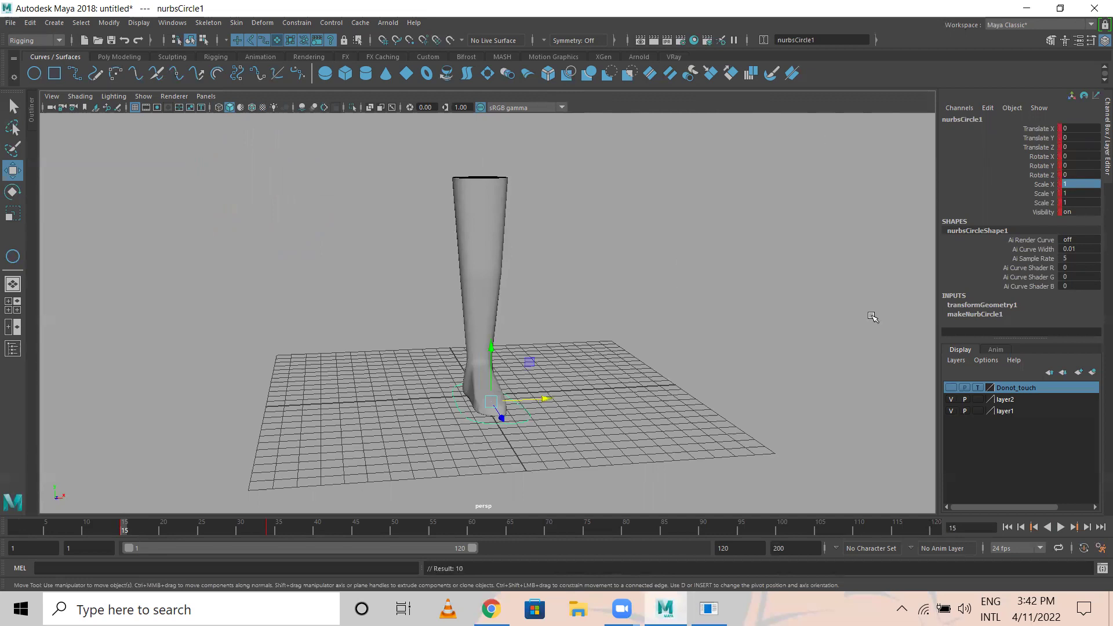
Play the animation from frame 1 to review the leg's motion, and return to the first frame.
left_click_drag(570, 351, 651, 396, "alt")
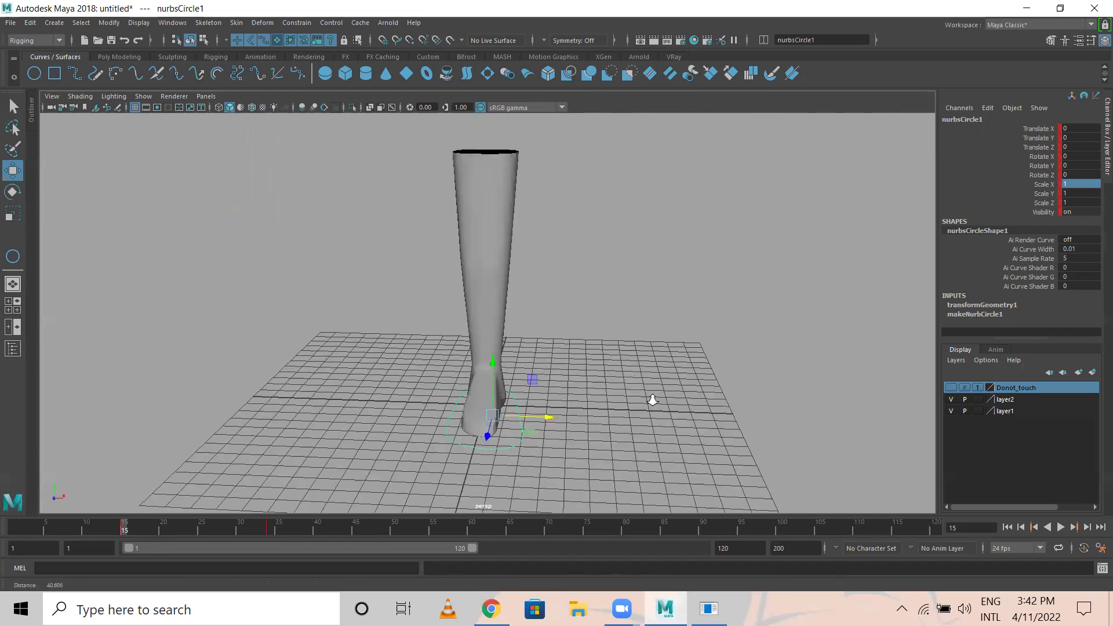
left_click(21, 530)
left_click(5, 531)
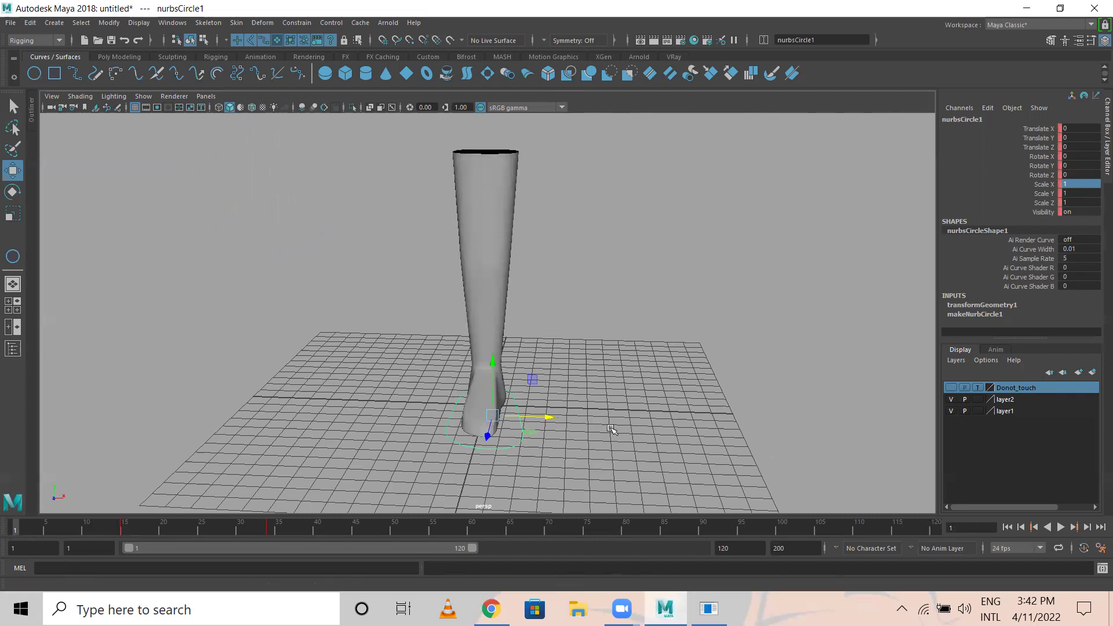
left_click_drag(612, 429, 641, 446, "alt")
left_click_drag(516, 404, 325, 487, "alt")
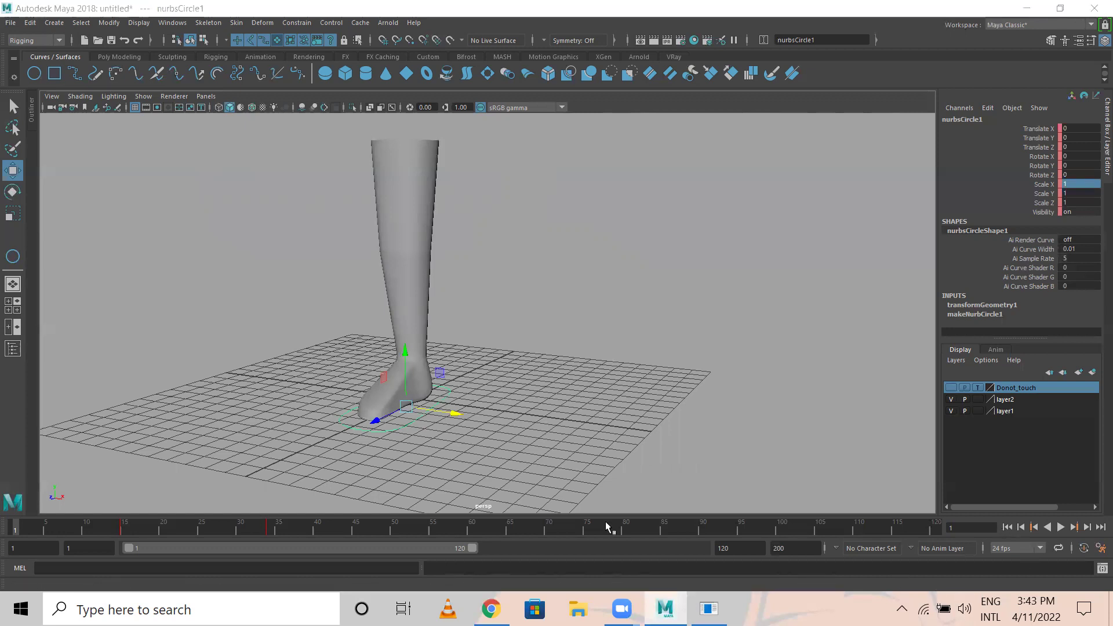
left_click(1060, 527)
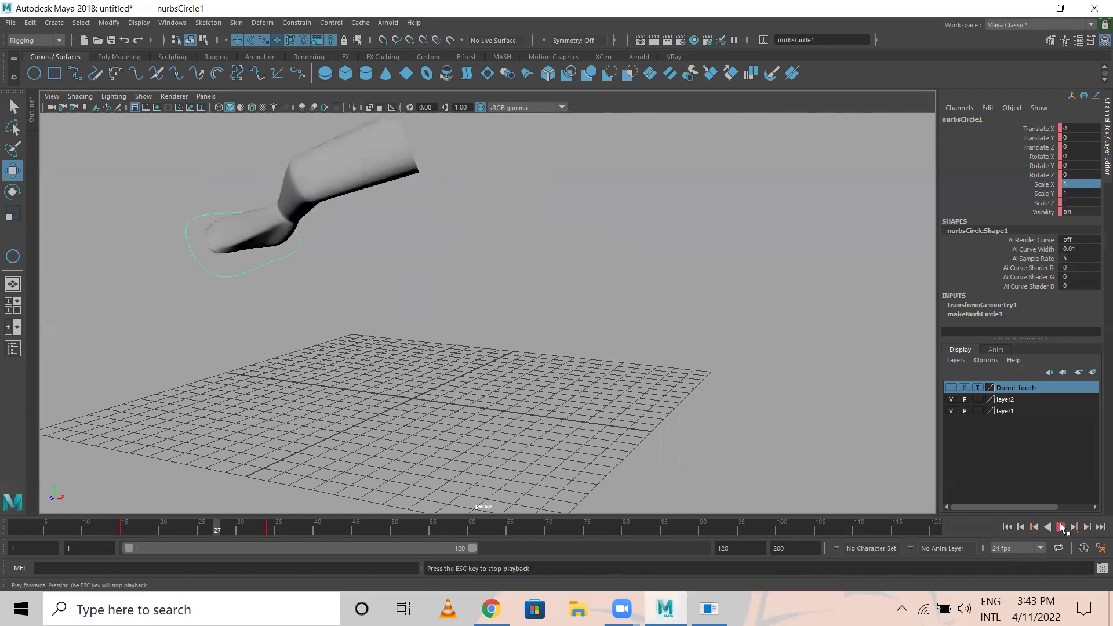
left_click(1008, 528)
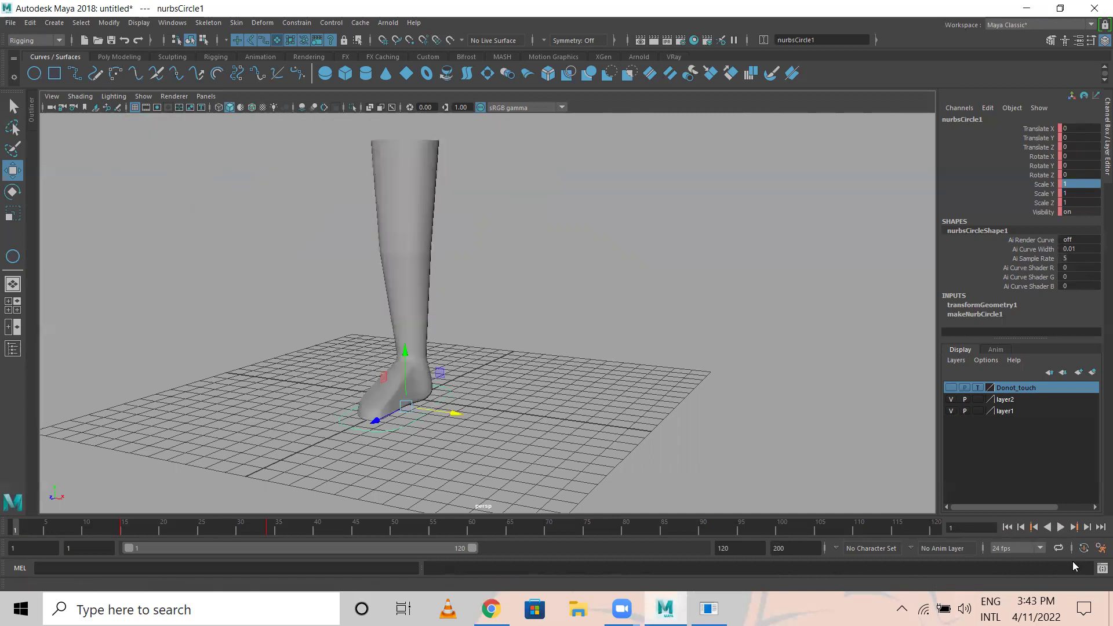
Set the time slider's playback speed to 24 fps x 1 and play the leg animation.
left_click(1100, 548)
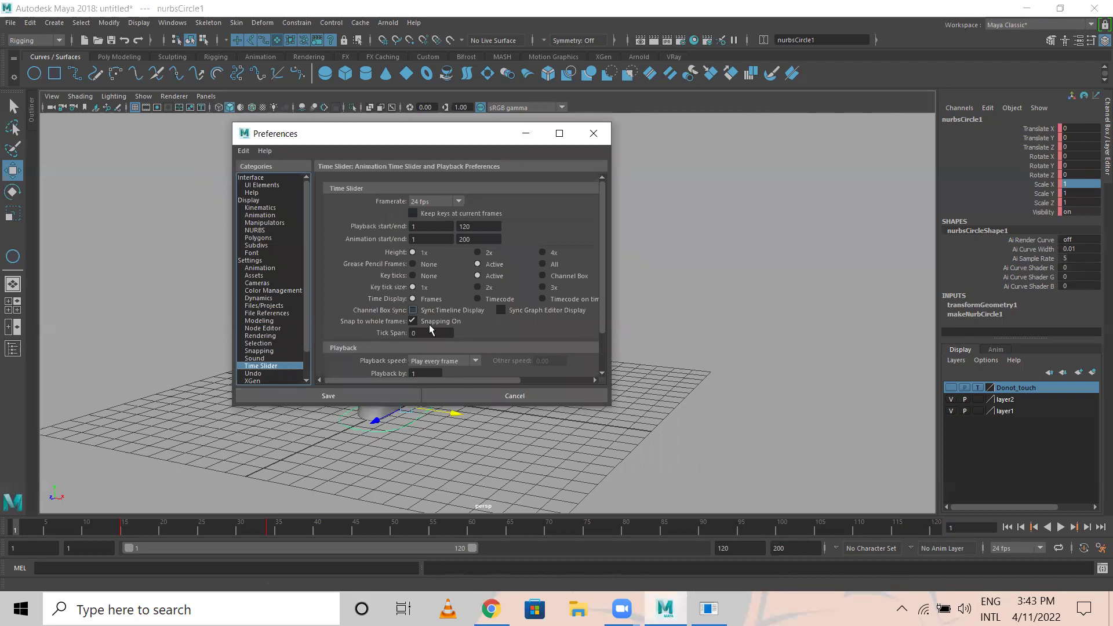
left_click(441, 361)
left_click(435, 384)
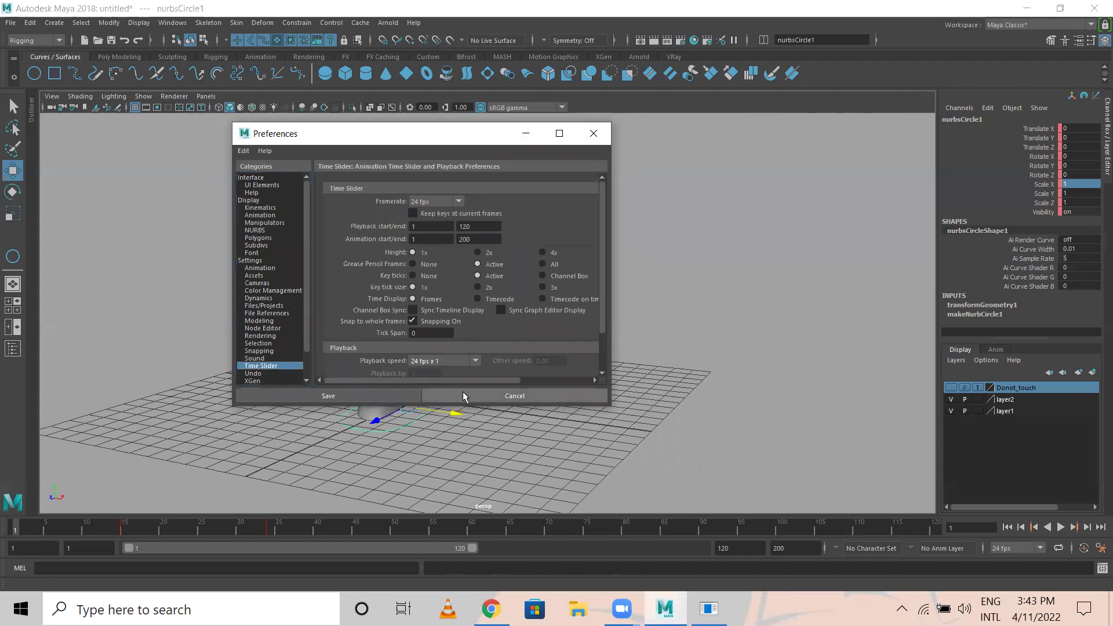
left_click(1060, 528)
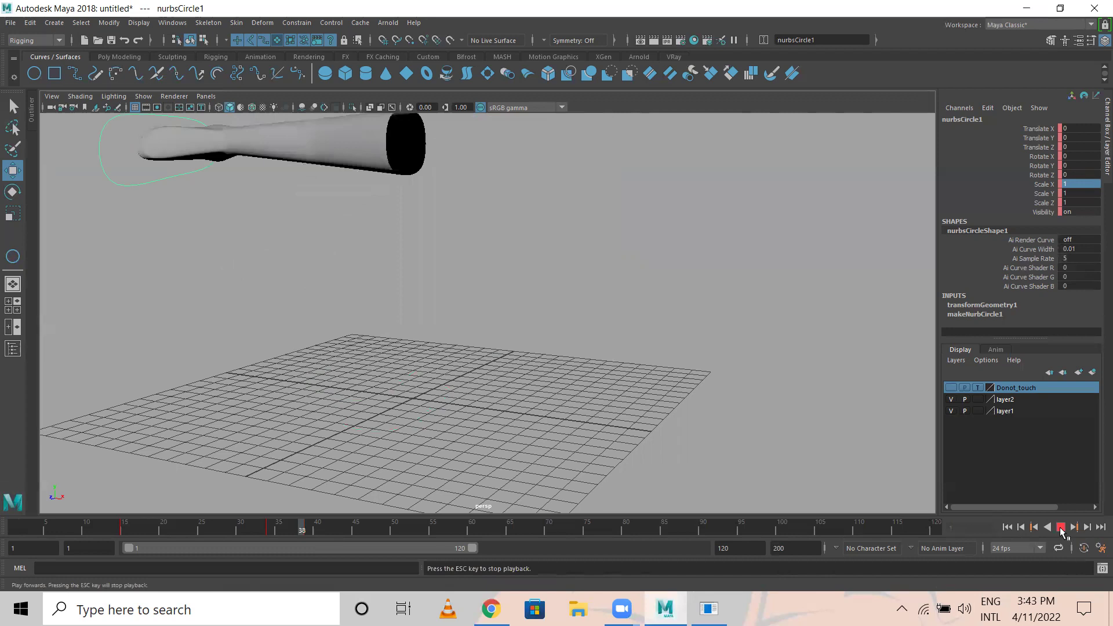
left_click(1061, 527)
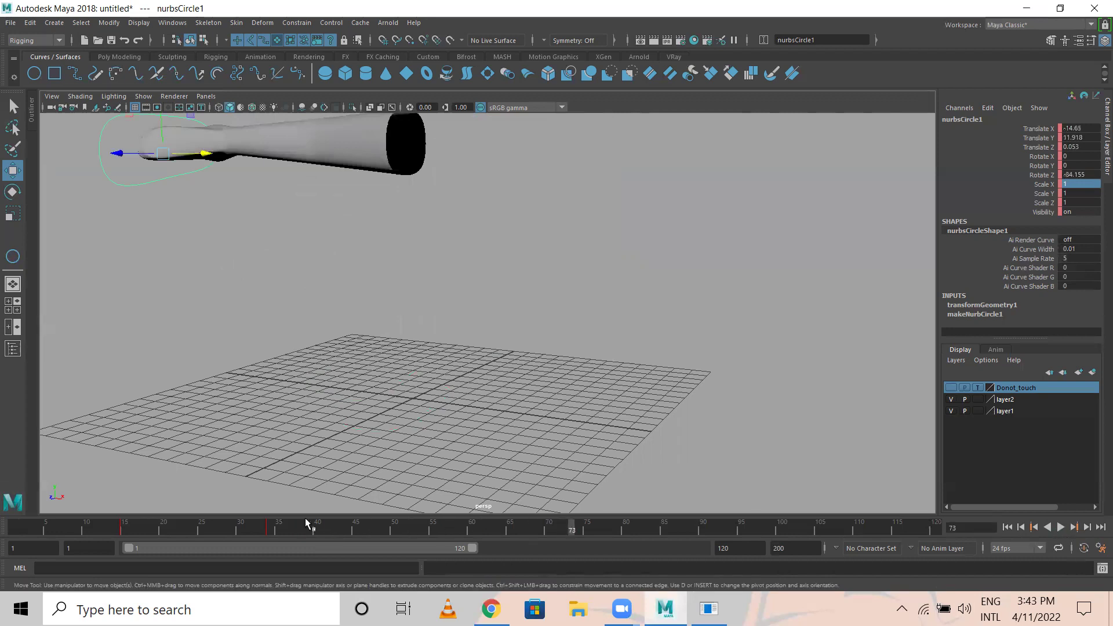
Key the foot control's frame 15 rest pose at frame 40 and play back the leg animation.
left_click(307, 524)
left_click(124, 530)
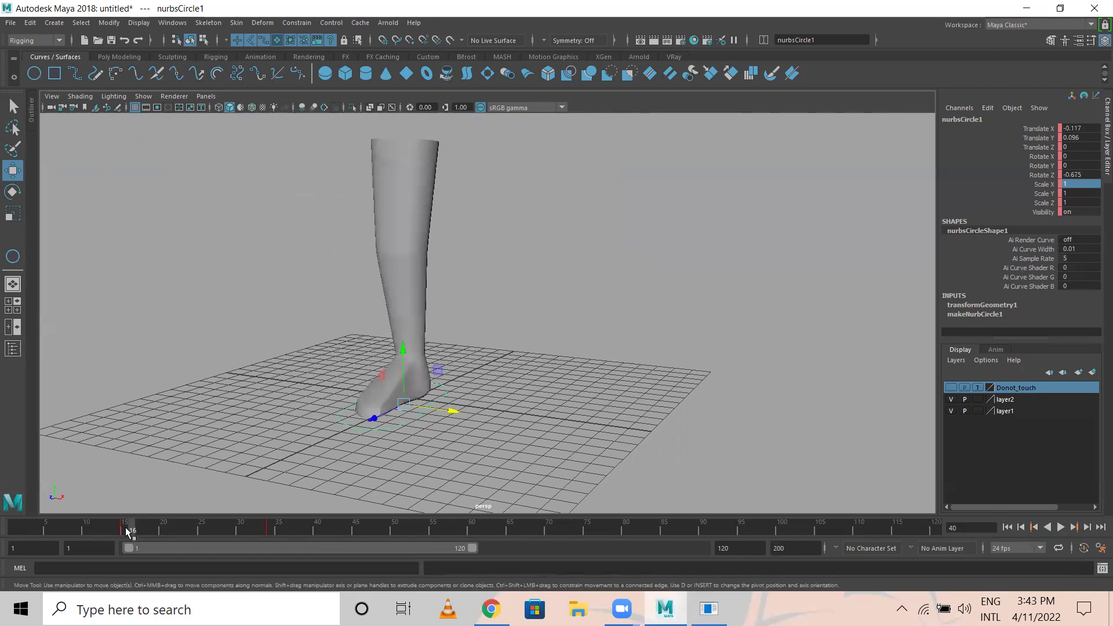
middle_click_drag(122, 530, 317, 537)
key("s")
left_click(1060, 527)
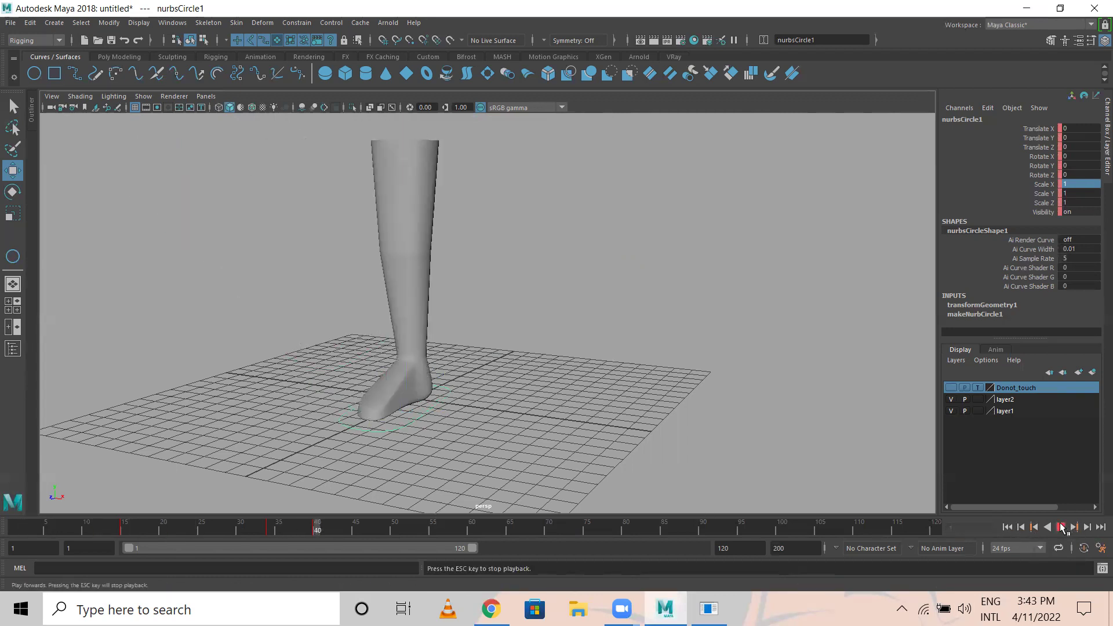
left_click(1060, 528)
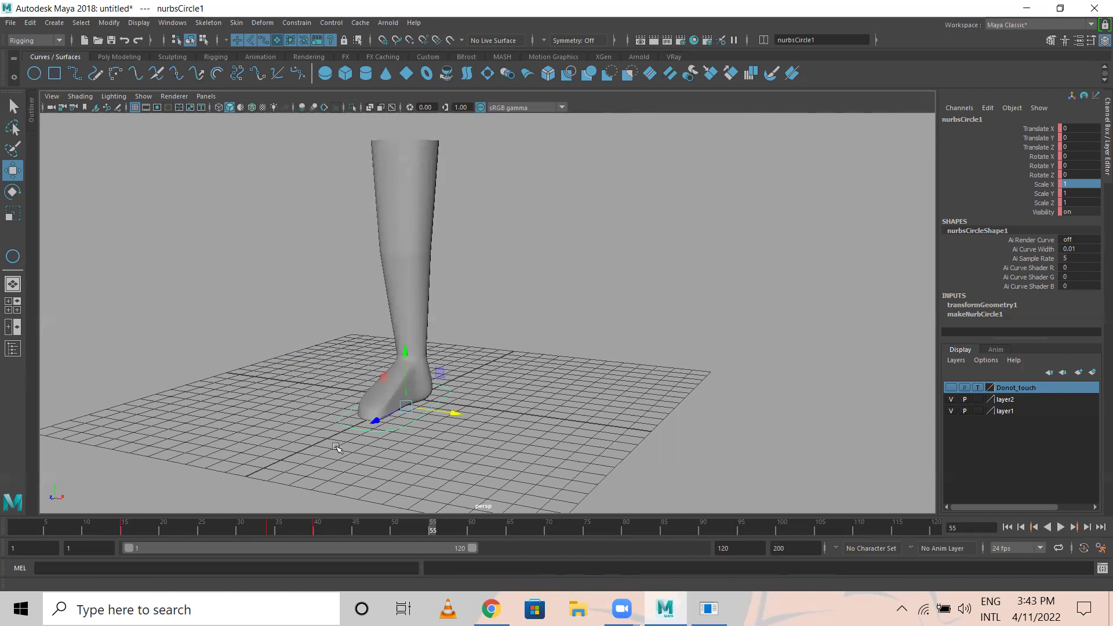
Move the foot control's key from frame 40 to frame 50 and play back the retimed animation.
left_click(426, 418)
left_click(412, 424)
left_click(324, 523, "shift")
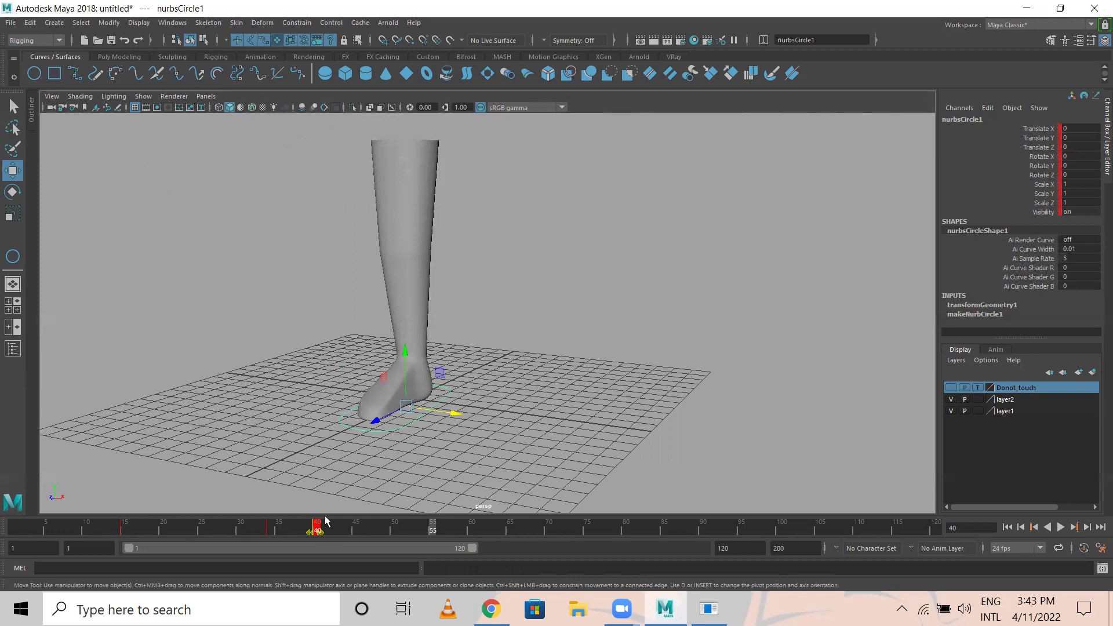
key("alt+v")
key("Escape")
left_click(452, 463)
left_click_drag(452, 463, 510, 439, "alt")
left_click(486, 457)
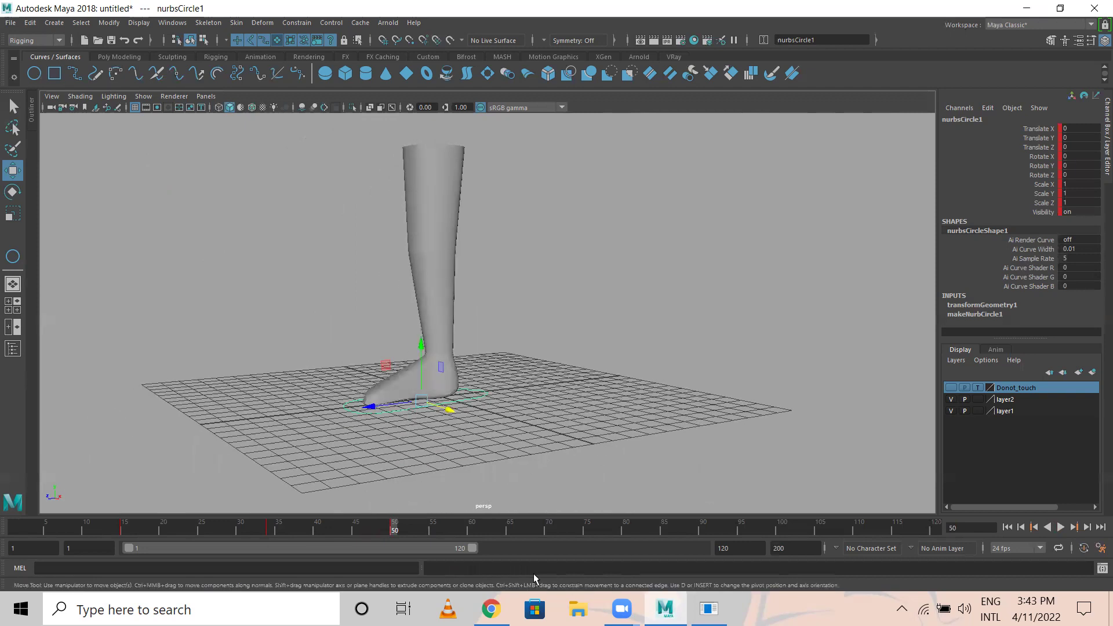
Test how the leg deforms by moving the foot control at frame 50, and undo the moves.
left_click_drag(392, 447, 300, 430, "alt")
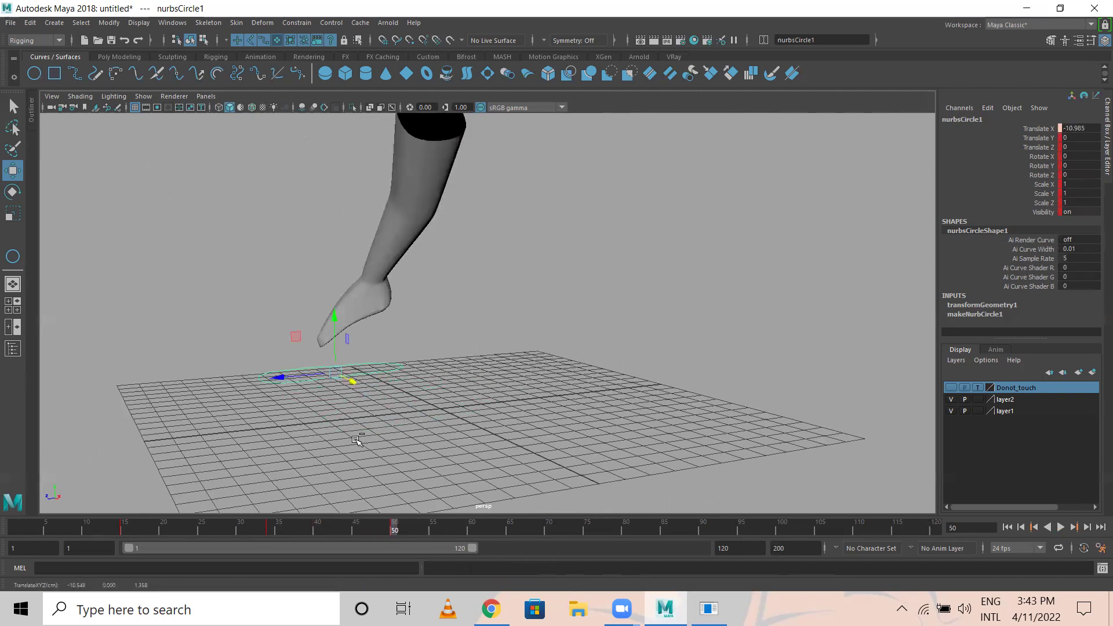
key("ctrl+z")
scroll(493, 380, "down", 3)
middle_click_drag(500, 380, 470, 478, "alt")
left_click_drag(470, 478, 423, 387, "alt")
key("ctrl+z")
key("ctrl+z")
key("ctrl+z")
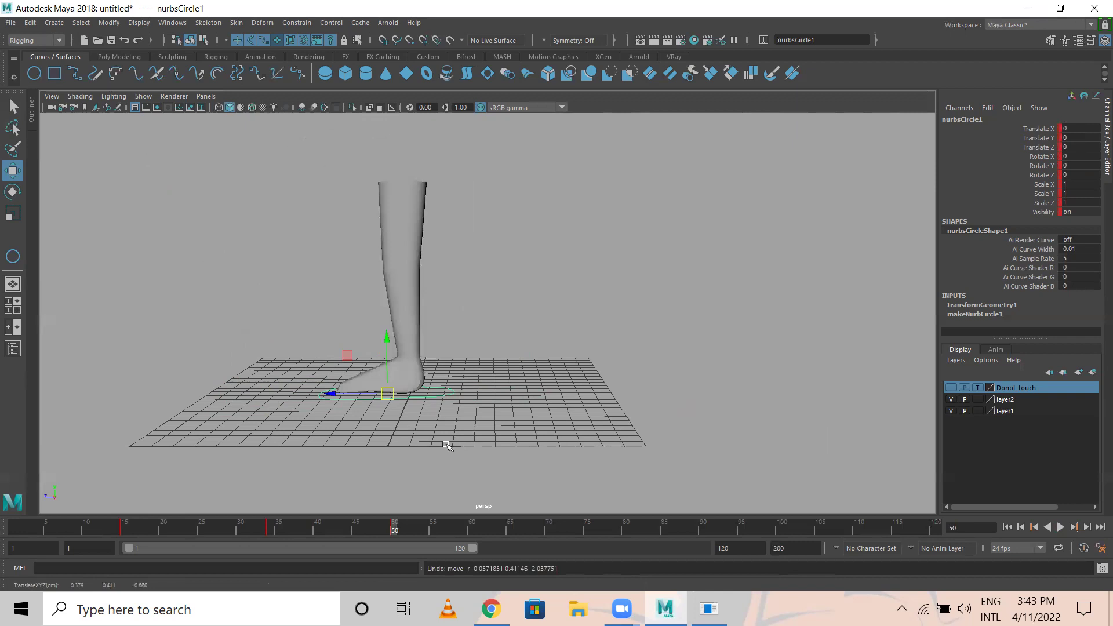
left_click_drag(417, 442, 365, 266, "alt")
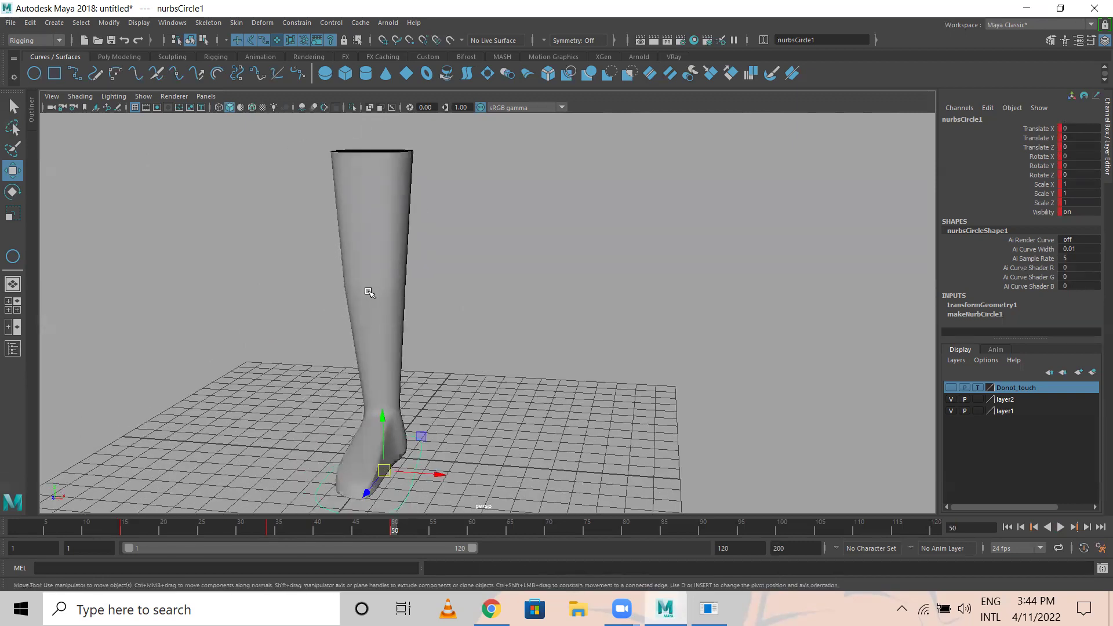